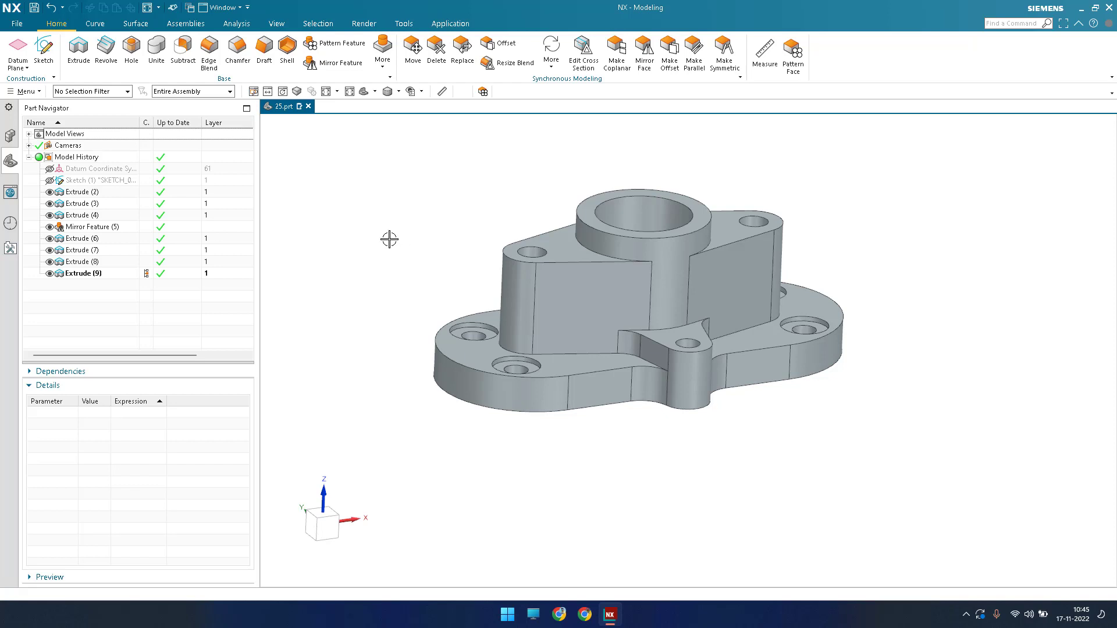
# Create a new part file from the Model template in millimetres
pyautogui.click(18, 23)
pyautogui.click(24, 42)
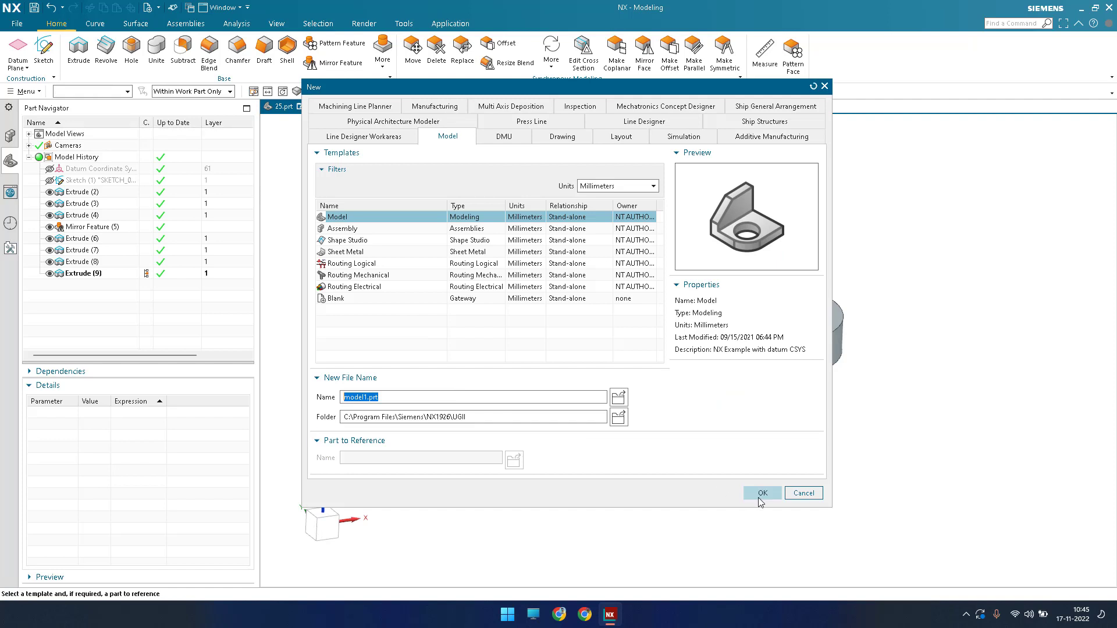
pyautogui.click(759, 495)
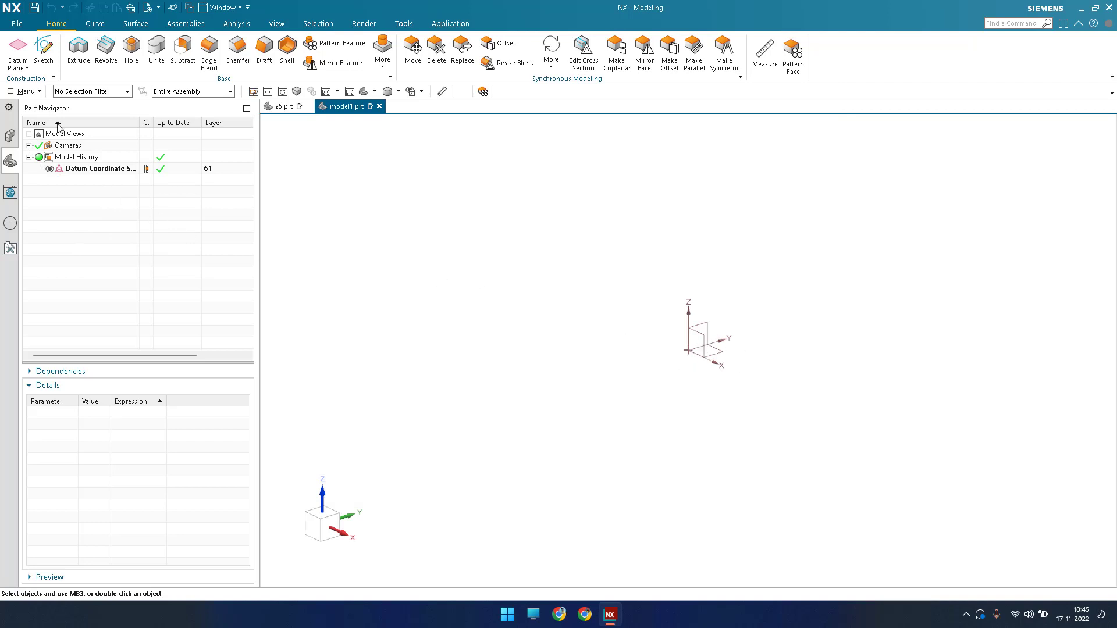
# Start a sketch on the default XY plane and leave the Profile command without drawing
pyautogui.click(43, 49)
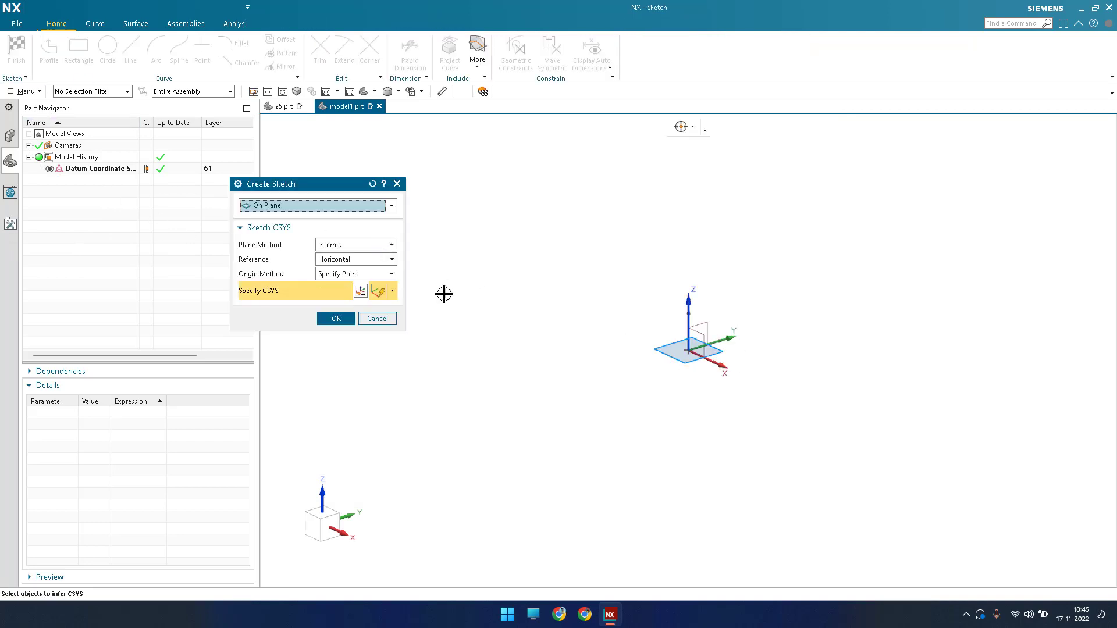
pyautogui.click(344, 319)
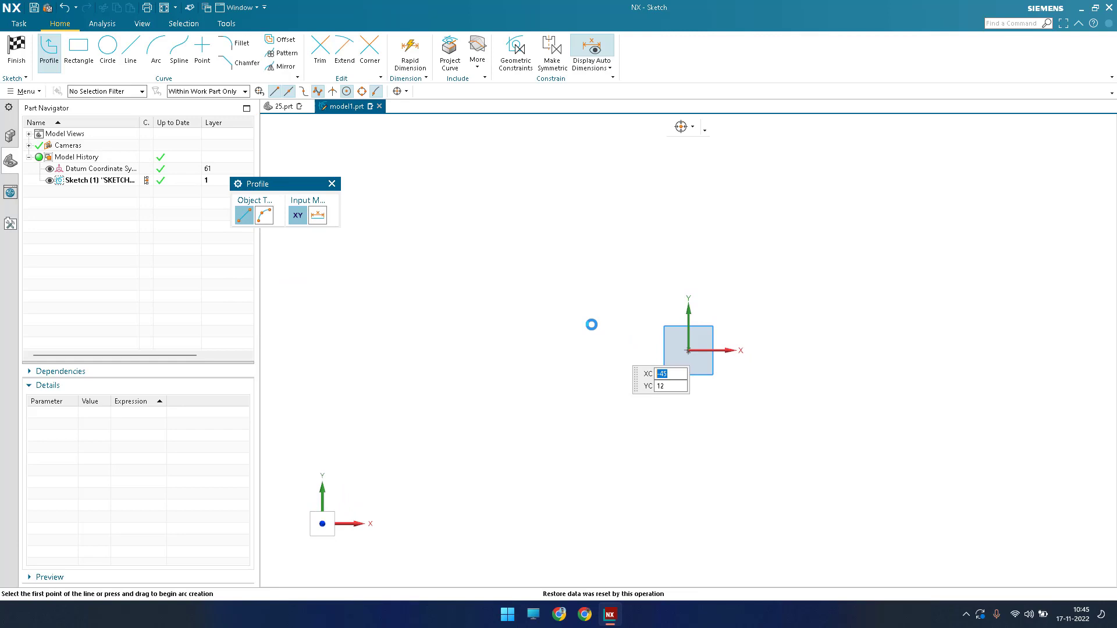
pyautogui.press('Escape')
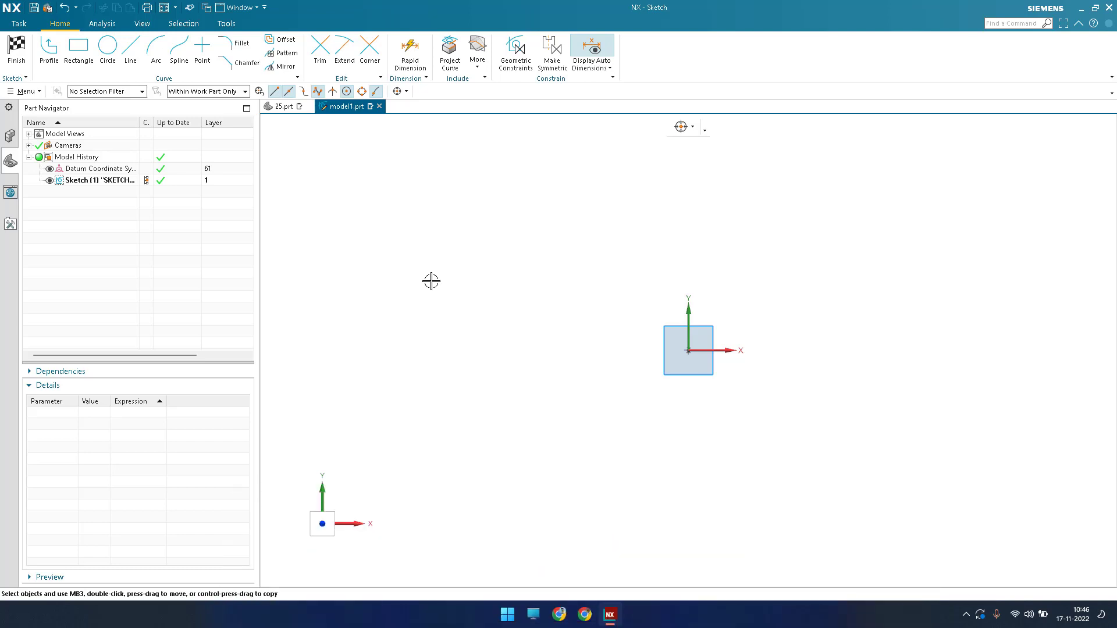
# Draw a 10 mm circle at the origin plus separate 20, 55 and 40 mm circles around it, and hide the automatic dimensions
pyautogui.keyDown('shift'); pyautogui.moveTo(425, 283); pyautogui.dragTo(460, 268, button='middle'); pyautogui.keyUp('shift')
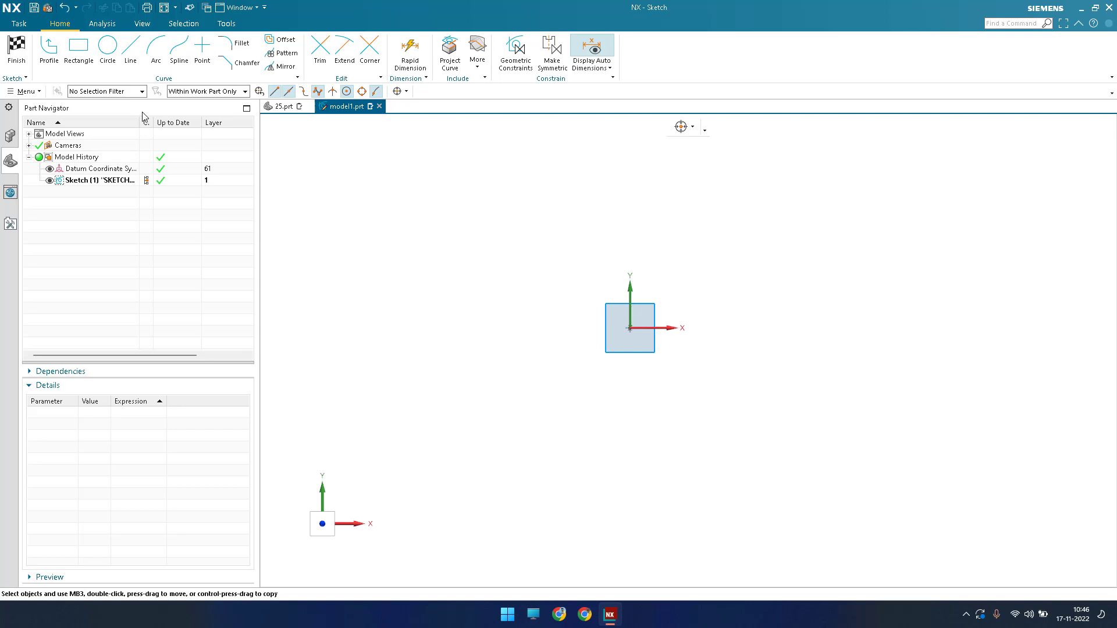
pyautogui.click(107, 47)
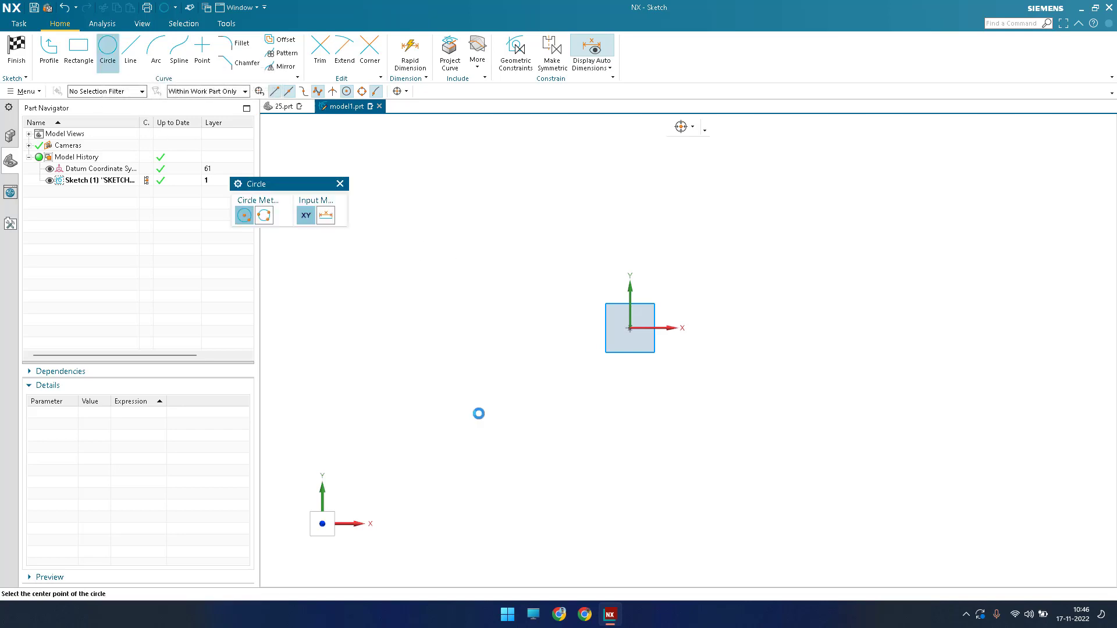
pyautogui.click(630, 327)
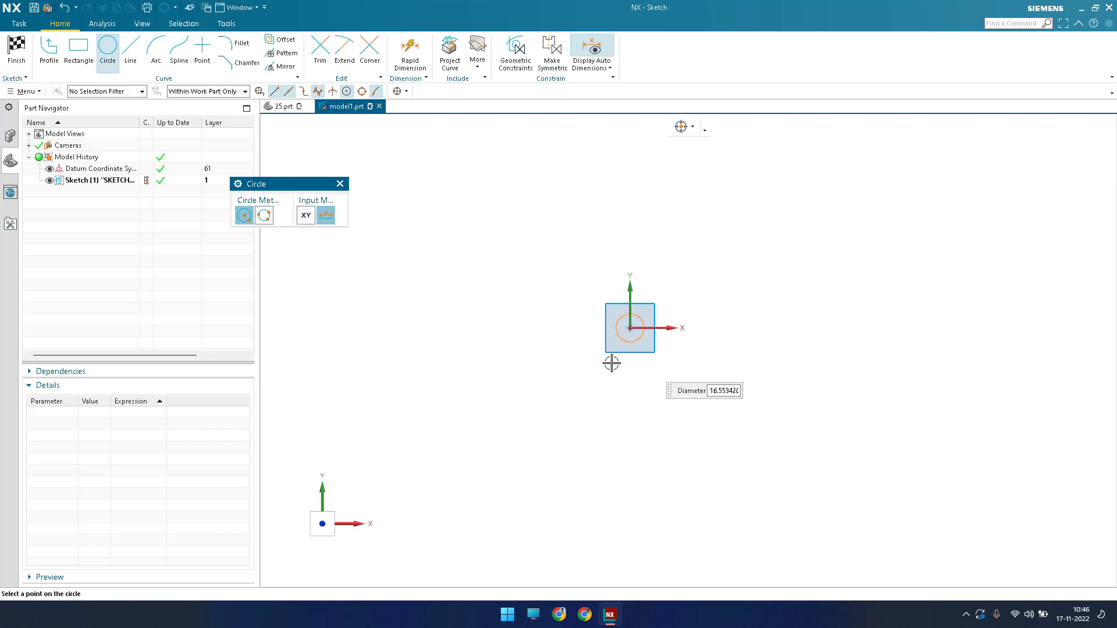
pyautogui.press('Return')
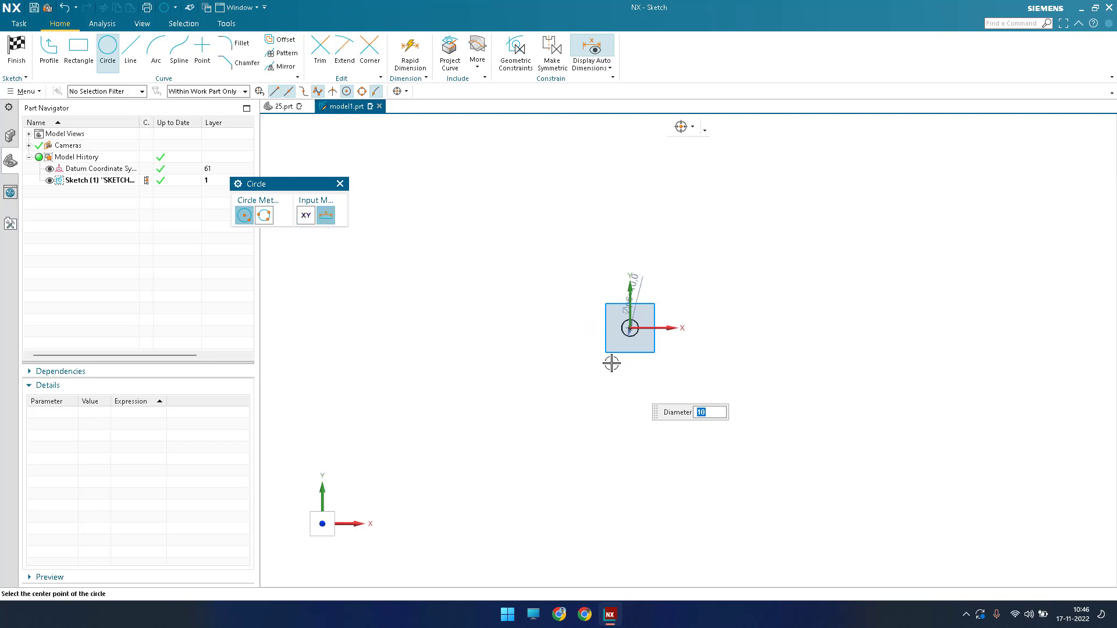
pyautogui.click(591, 391)
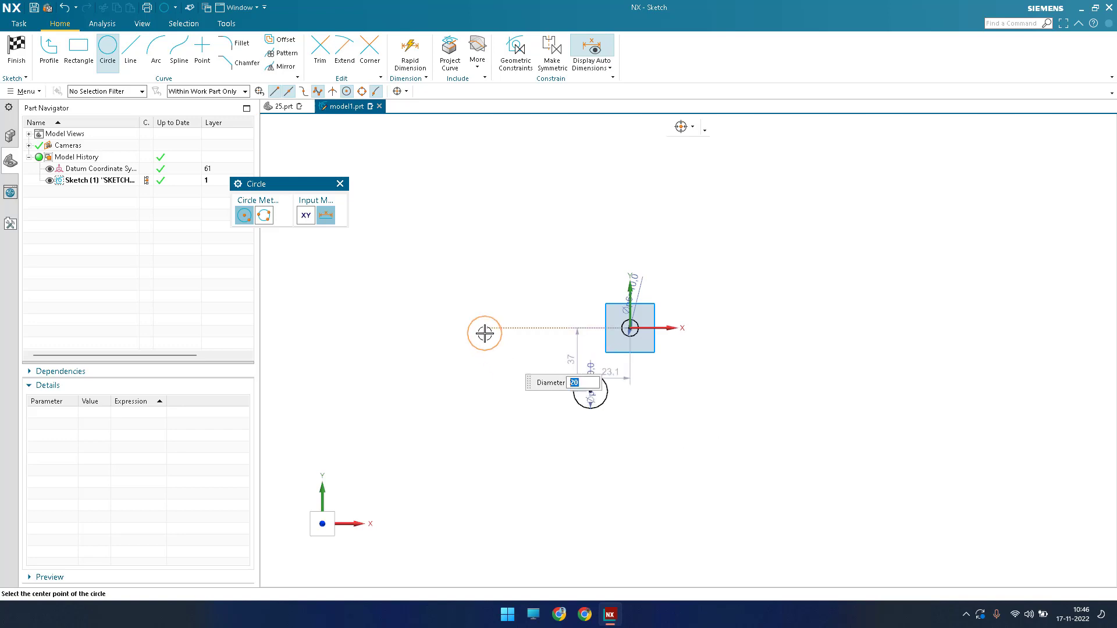
pyautogui.write('55')
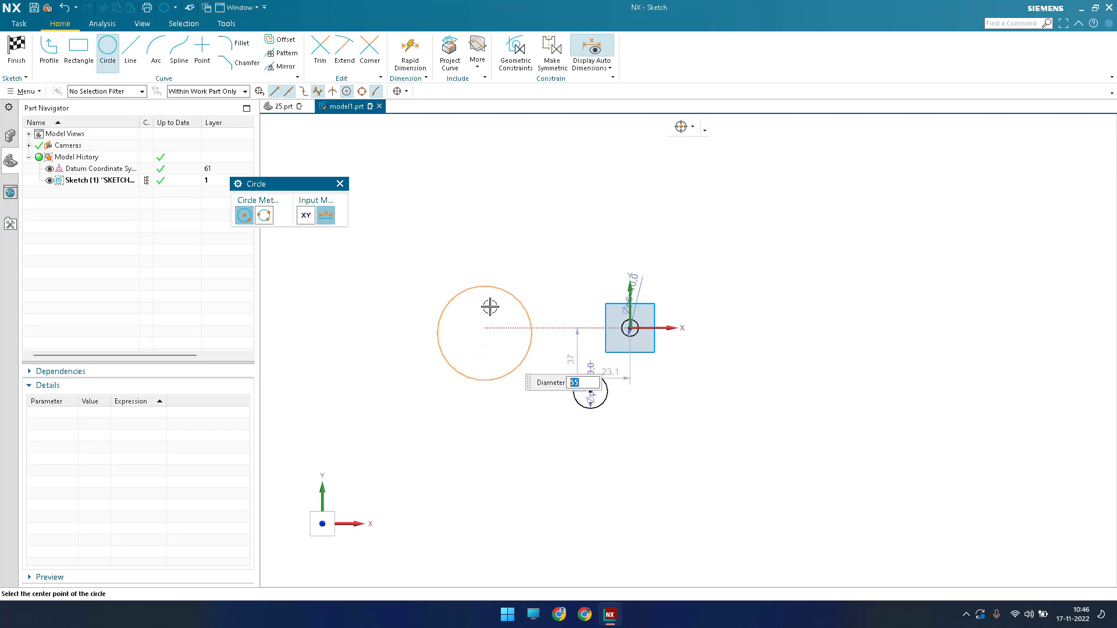
pyautogui.click(533, 194)
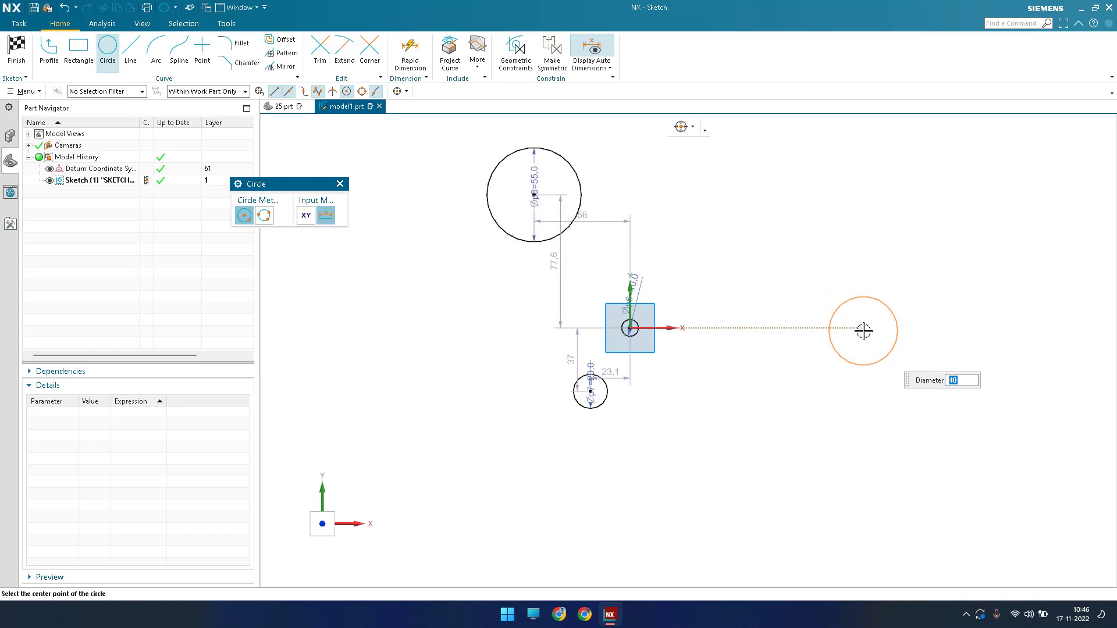
pyautogui.click(866, 330)
pyautogui.press('Escape')
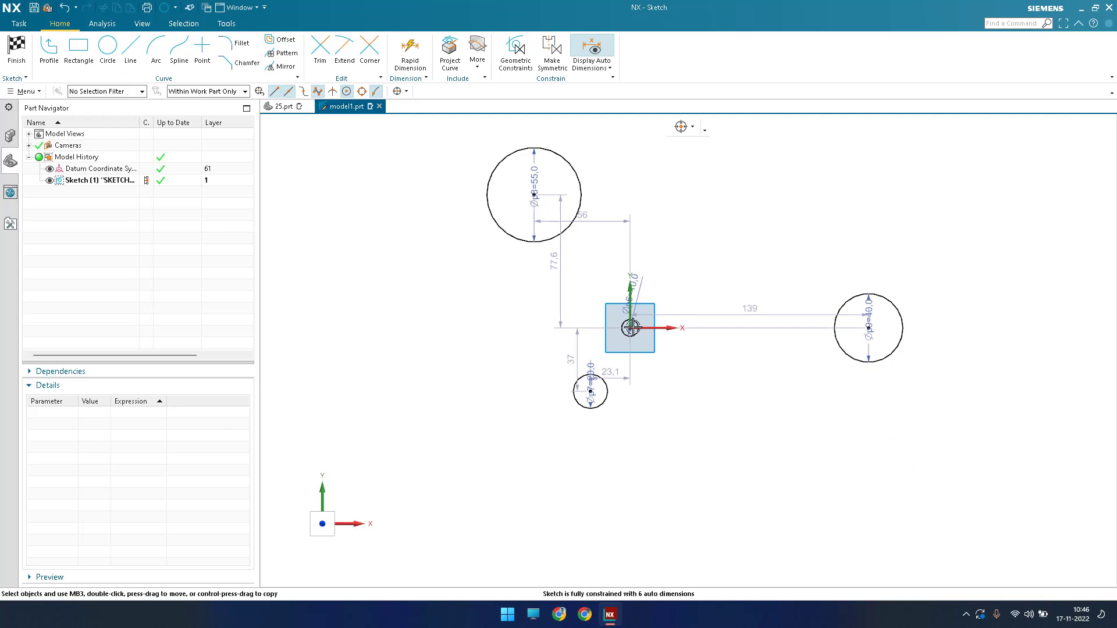
pyautogui.click(591, 49)
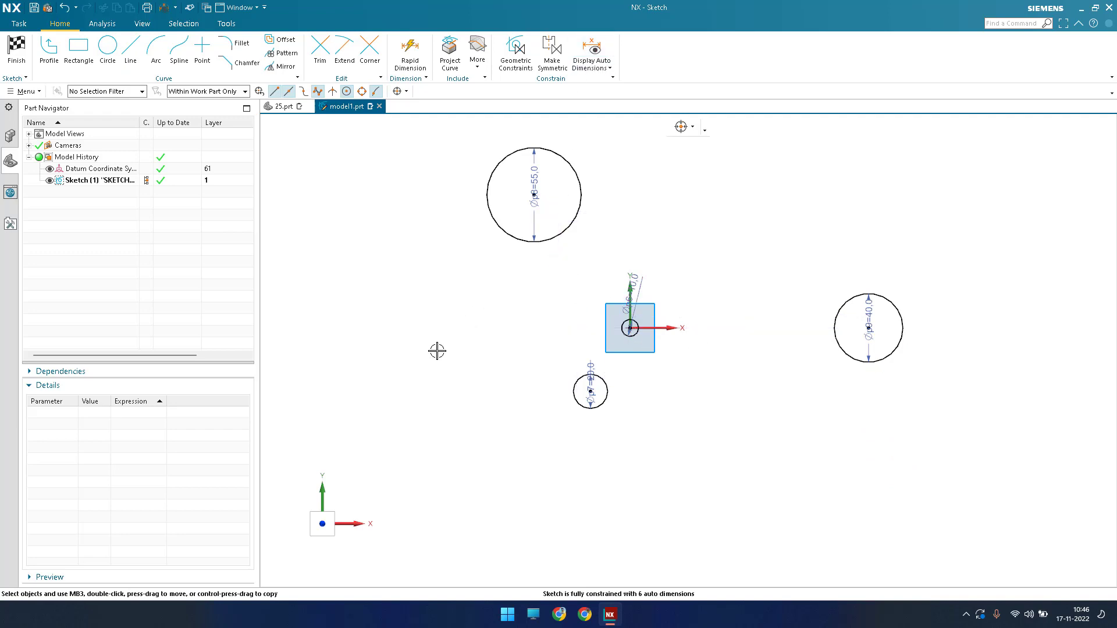
# Constrain the 20, 40 and 55 mm circles to be concentric with the 10 mm circle at the origin
pyautogui.press('c')
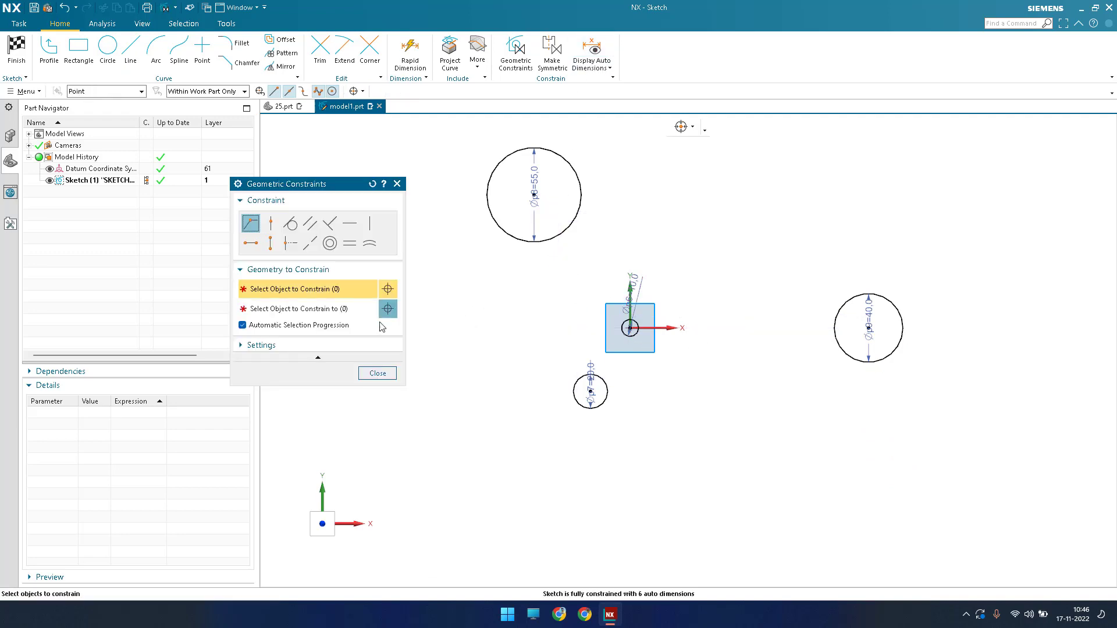
pyautogui.click(330, 243)
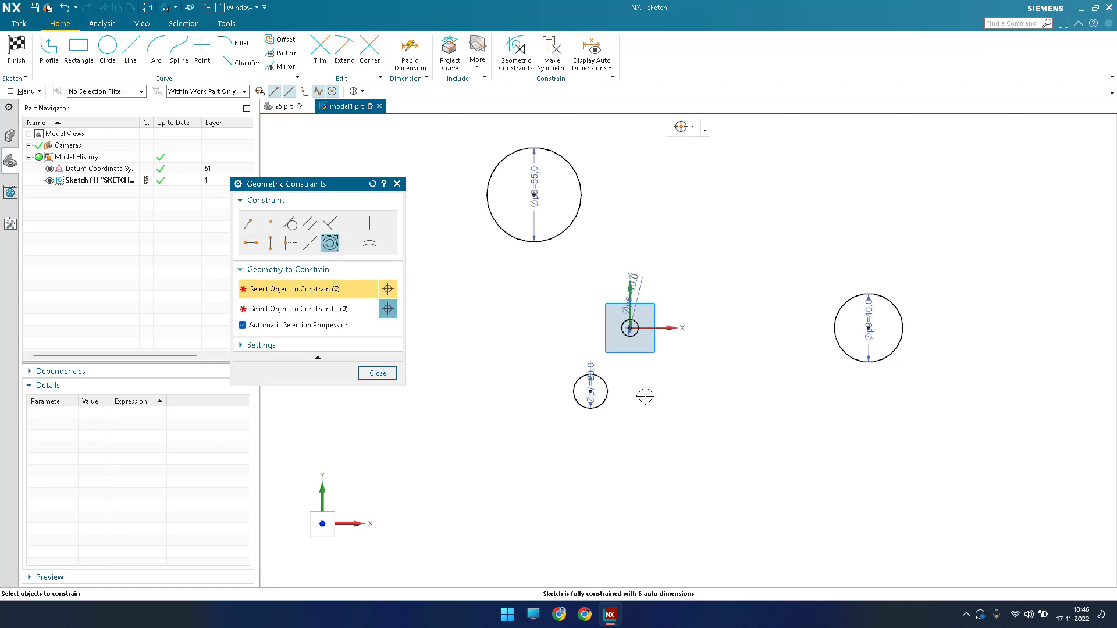
pyautogui.click(629, 335)
pyautogui.click(598, 407)
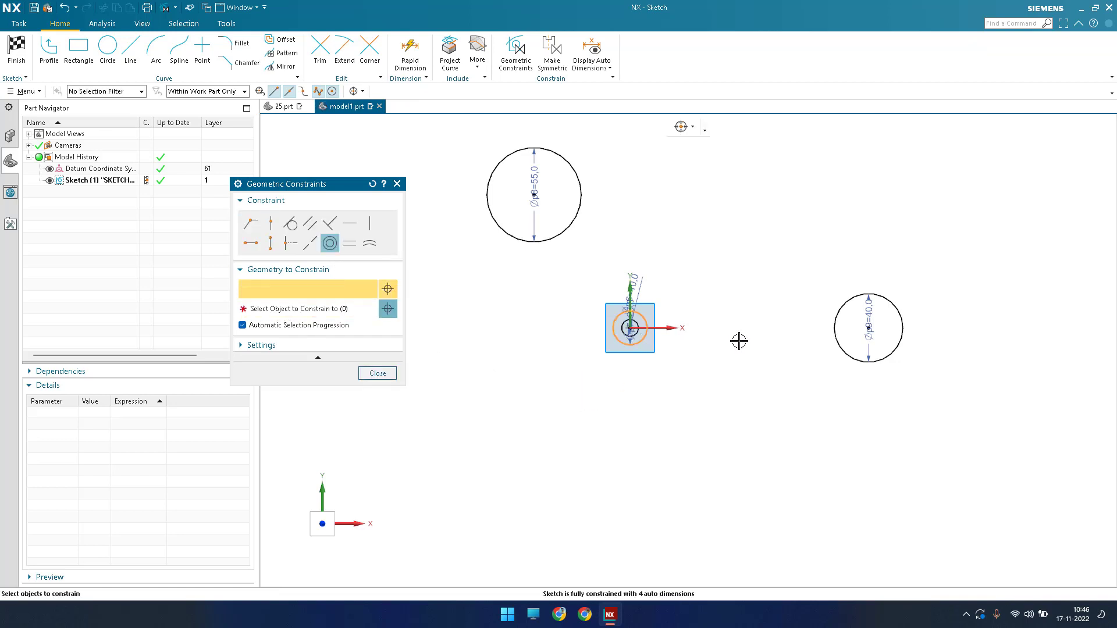
pyautogui.click(838, 347)
pyautogui.click(625, 348)
pyautogui.click(625, 347)
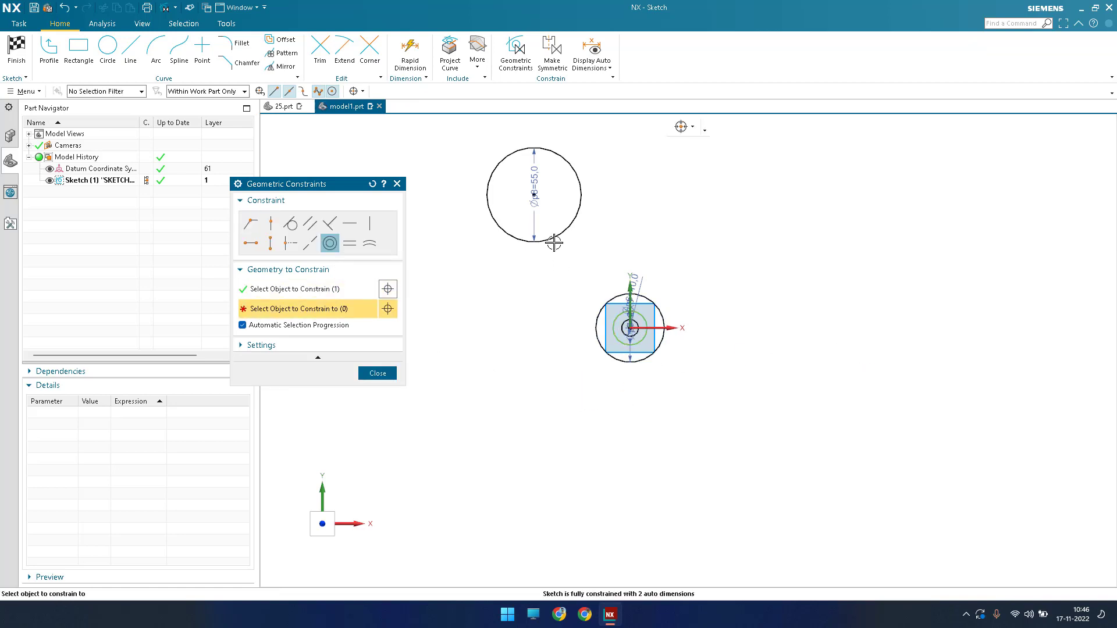
pyautogui.click(552, 240)
pyautogui.click(377, 373)
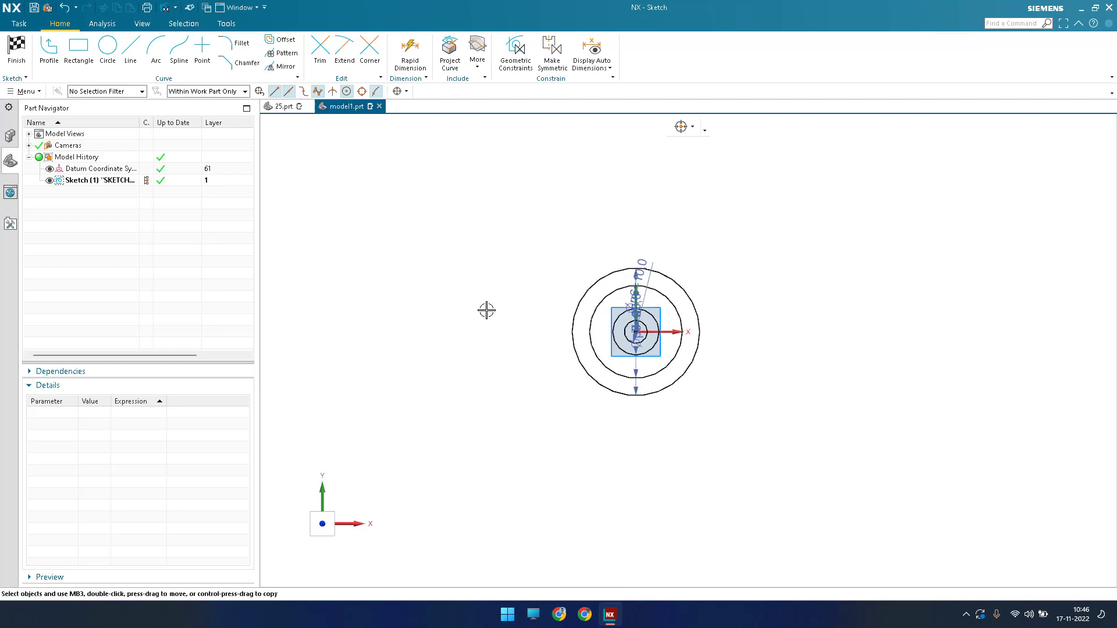
# Move the four diameter dimensions to the upper left outside the concentric circles so they are spread apart
pyautogui.scroll(5, 461, 277)
pyautogui.scroll(-1, 464, 279)
pyautogui.scroll(2, 464, 279)
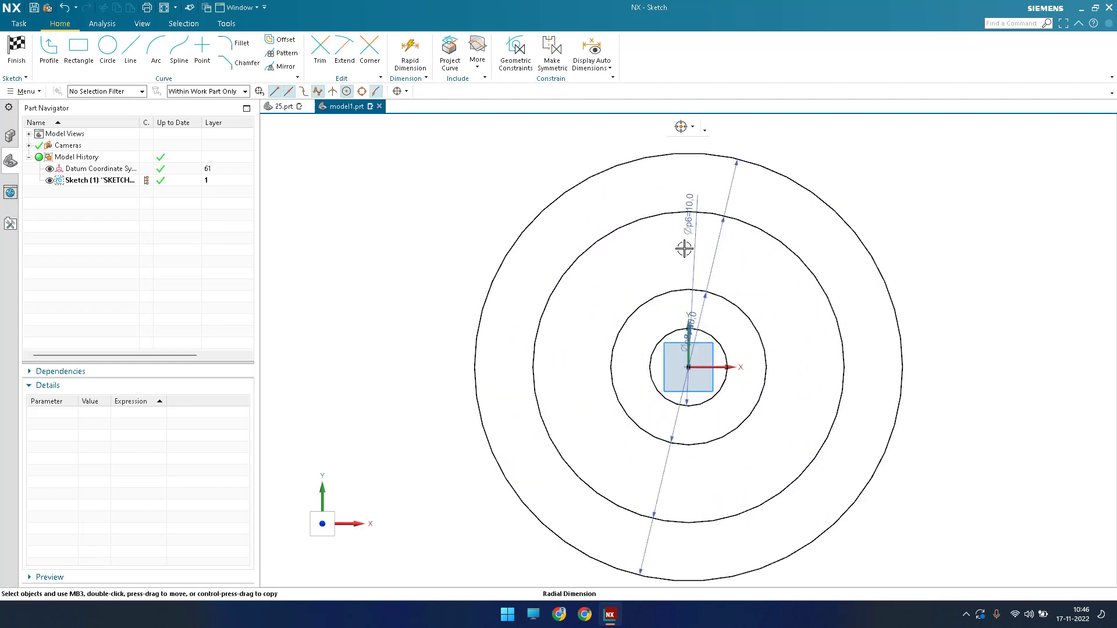
pyautogui.moveTo(678, 244)
pyautogui.mouseDown()
pyautogui.moveTo(518, 316)
pyautogui.moveTo(409, 308)
pyautogui.mouseUp()
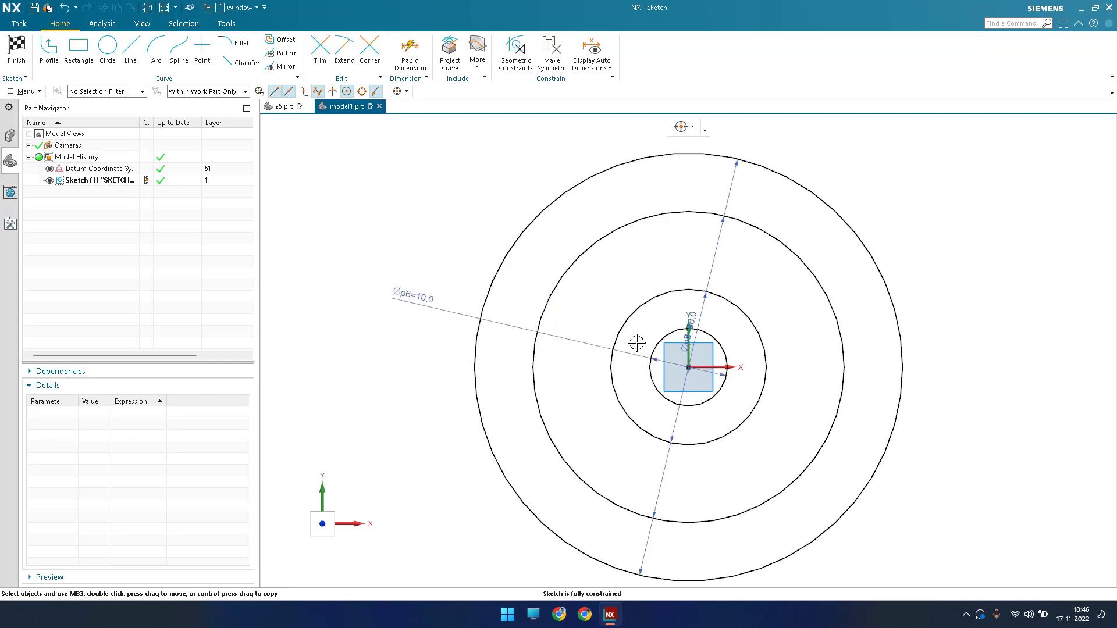
pyautogui.moveTo(696, 319); pyautogui.dragTo(444, 259)
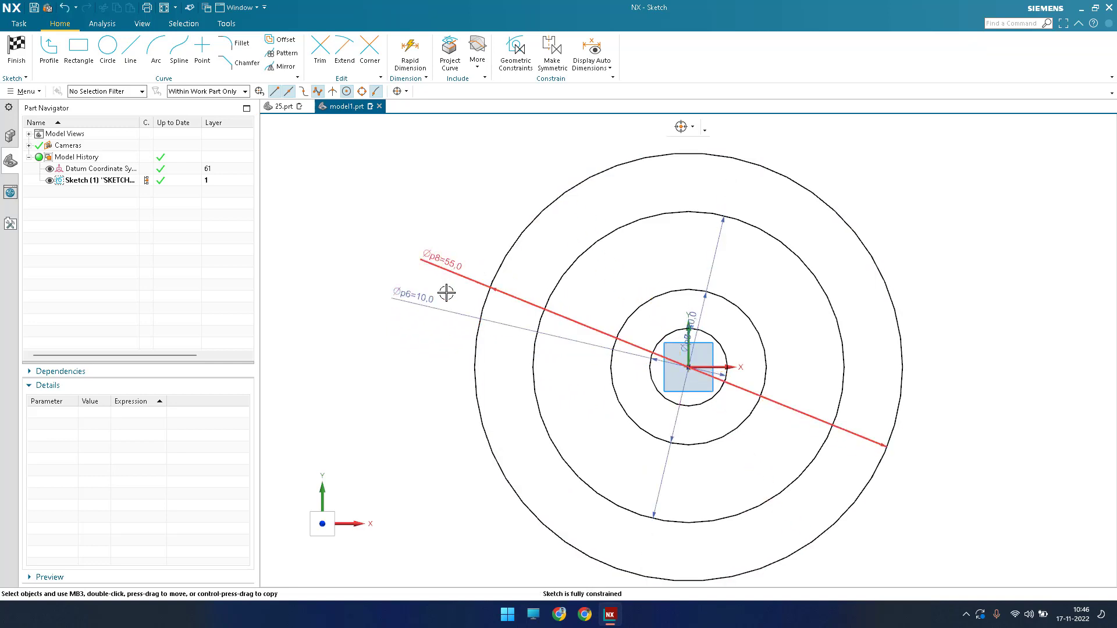
pyautogui.moveTo(706, 314)
pyautogui.mouseDown()
pyautogui.moveTo(501, 245)
pyautogui.moveTo(478, 232)
pyautogui.moveTo(688, 314)
pyautogui.moveTo(490, 213)
pyautogui.mouseUp()
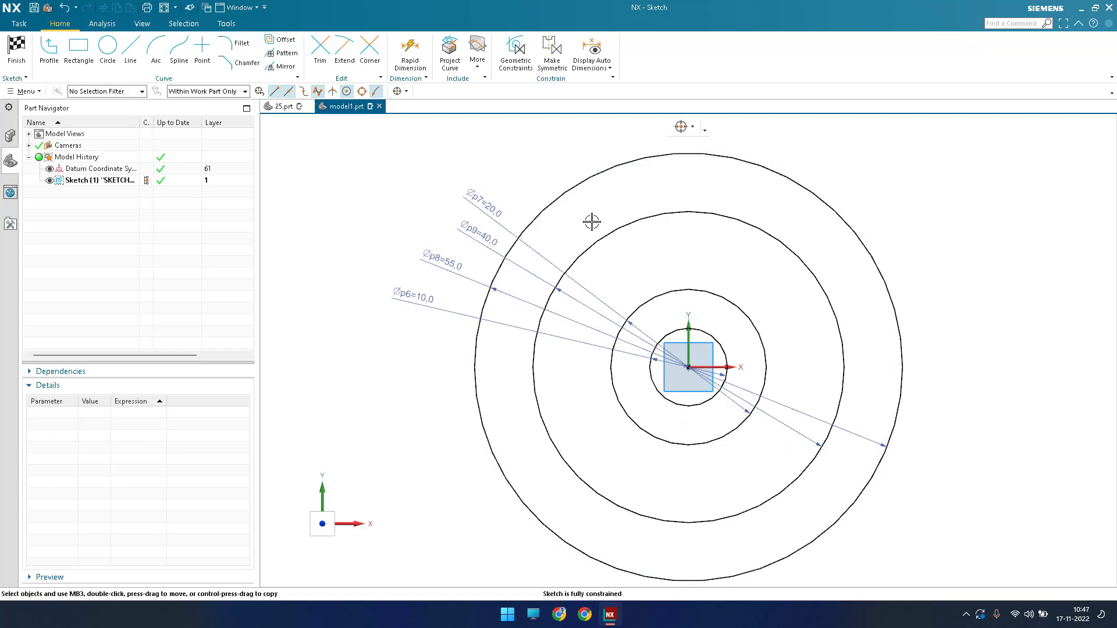
# Draw a 76 mm diameter circle to the right of the concentric circles, roughly level with the X axis
pyautogui.scroll(-4, 591, 219)
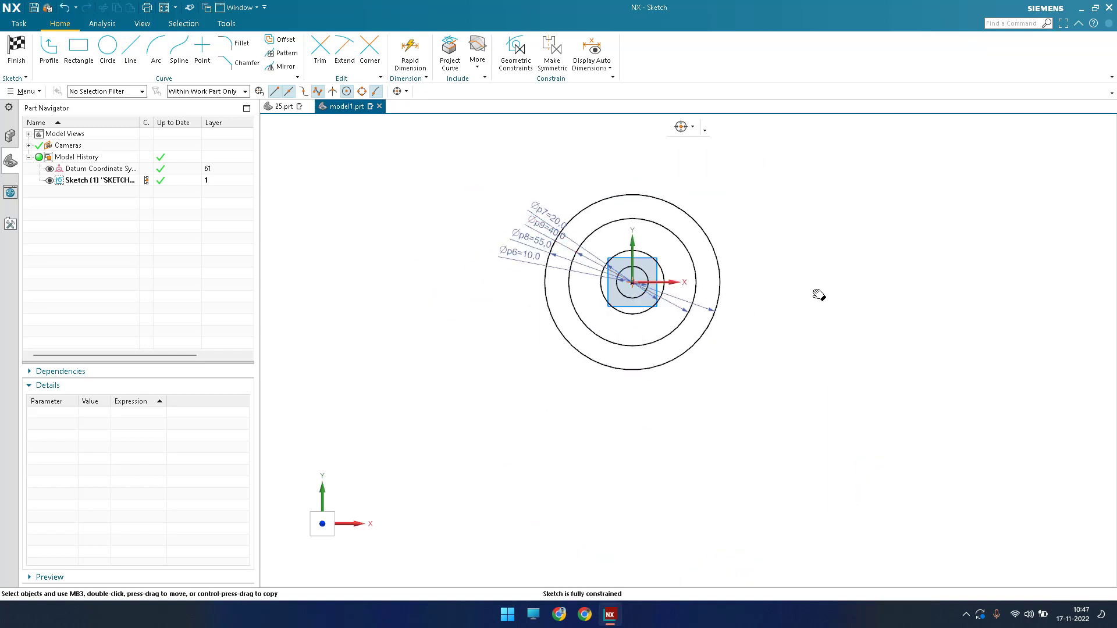
pyautogui.keyDown('shift'); pyautogui.moveTo(818, 296); pyautogui.dragTo(745, 301, button='middle'); pyautogui.keyUp('shift')
pyautogui.scroll(-2, 746, 301)
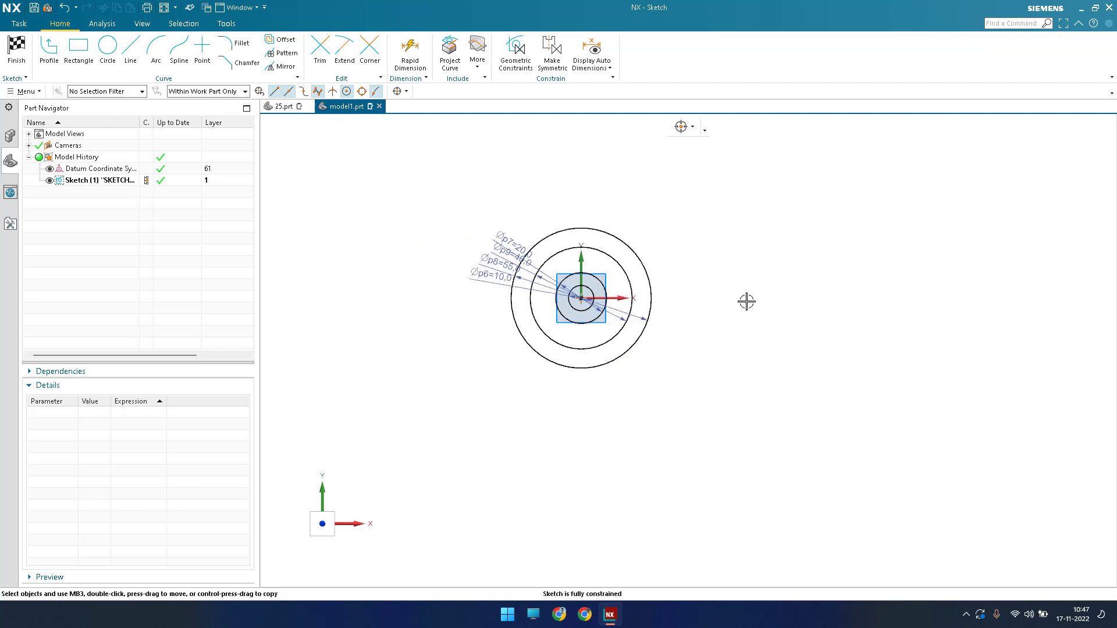
pyautogui.scroll(-1, 746, 301)
pyautogui.click(108, 47)
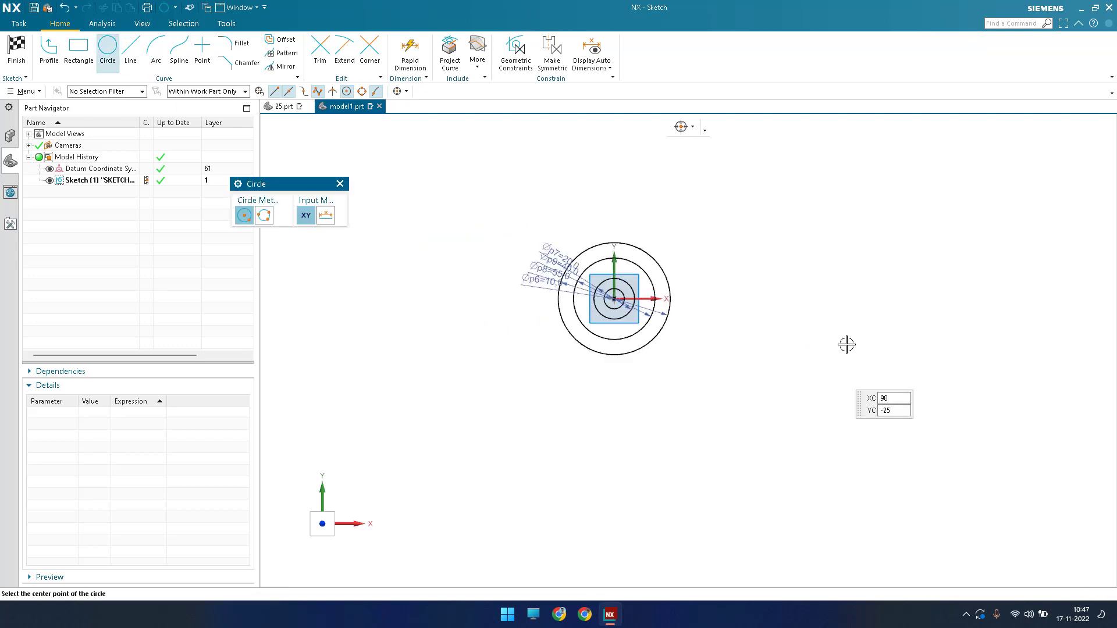
pyautogui.click(817, 291)
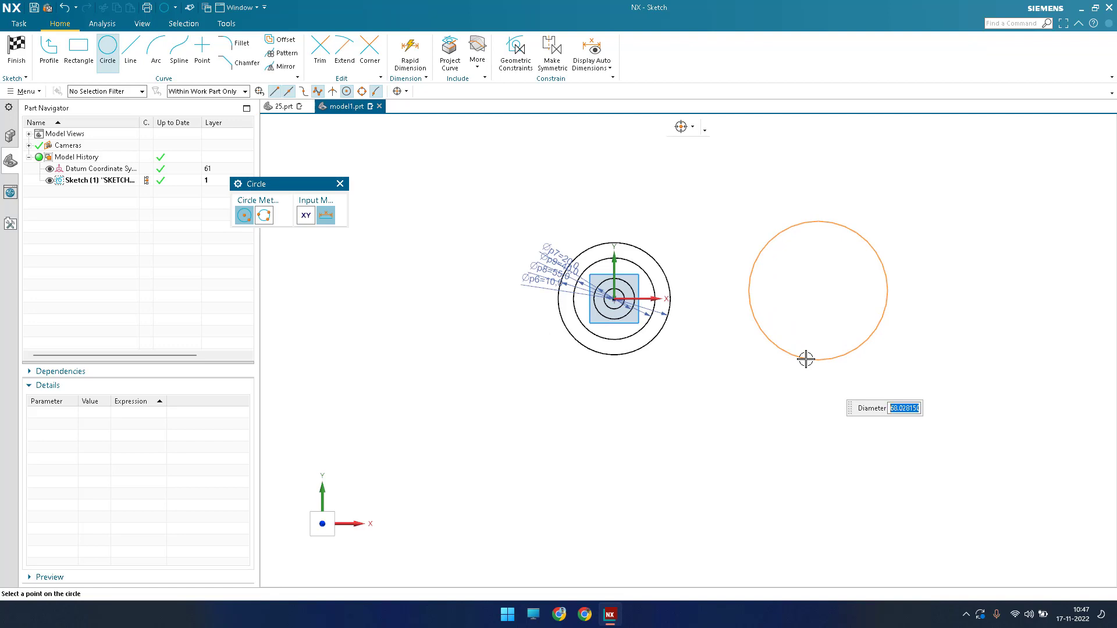
pyautogui.write('76')
pyautogui.press('Return')
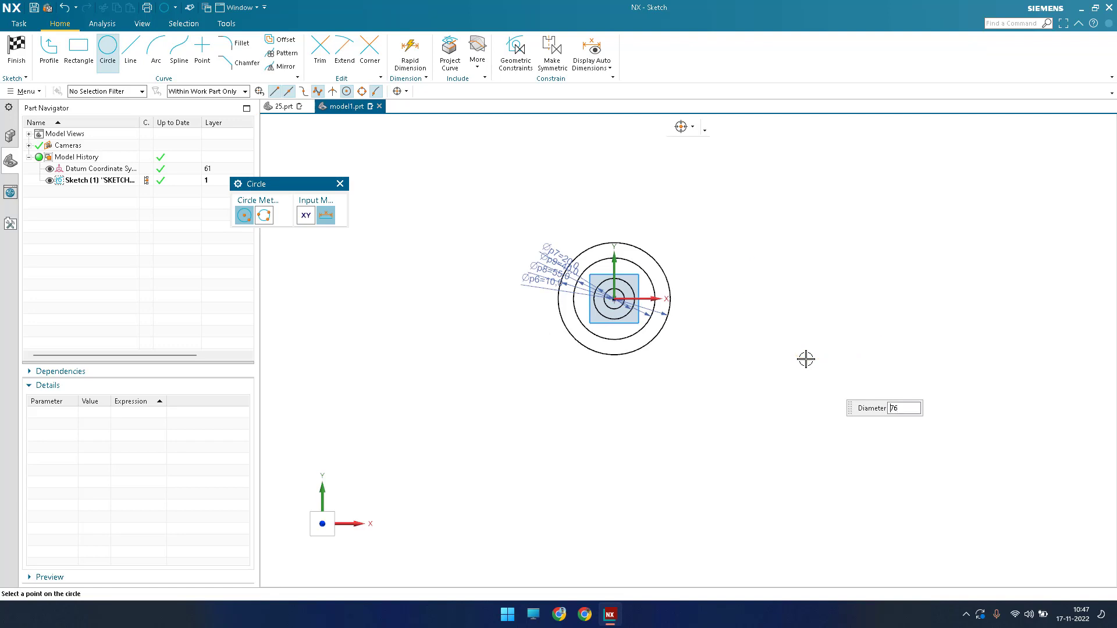
pyautogui.press('Escape')
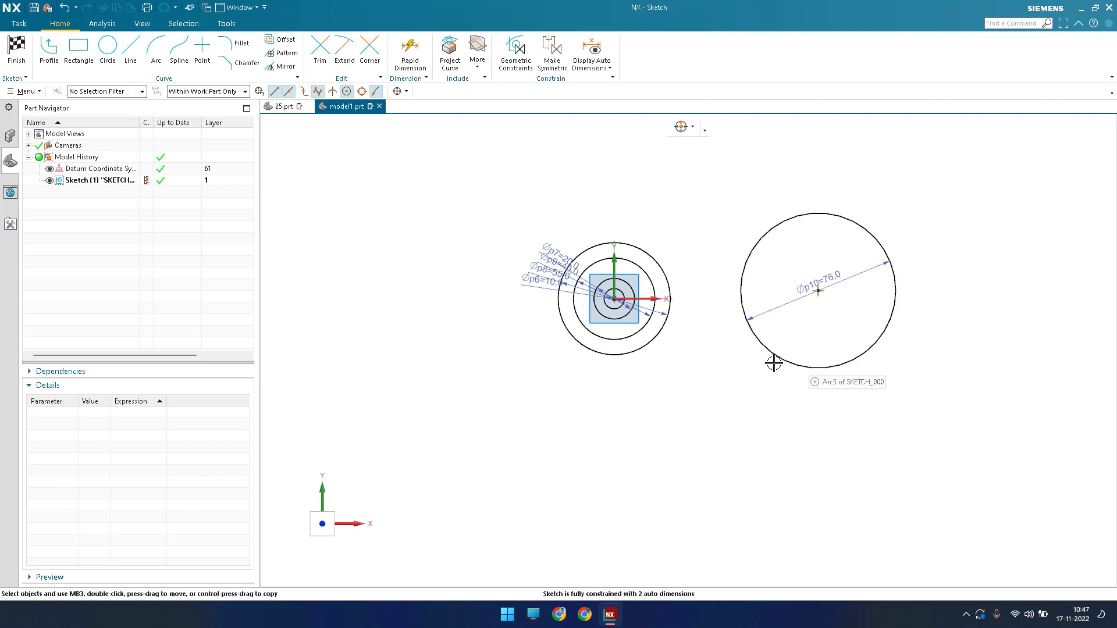
# Draw another 76 mm diameter circle to the left of the concentric circles, roughly level with the X axis
pyautogui.click(108, 48)
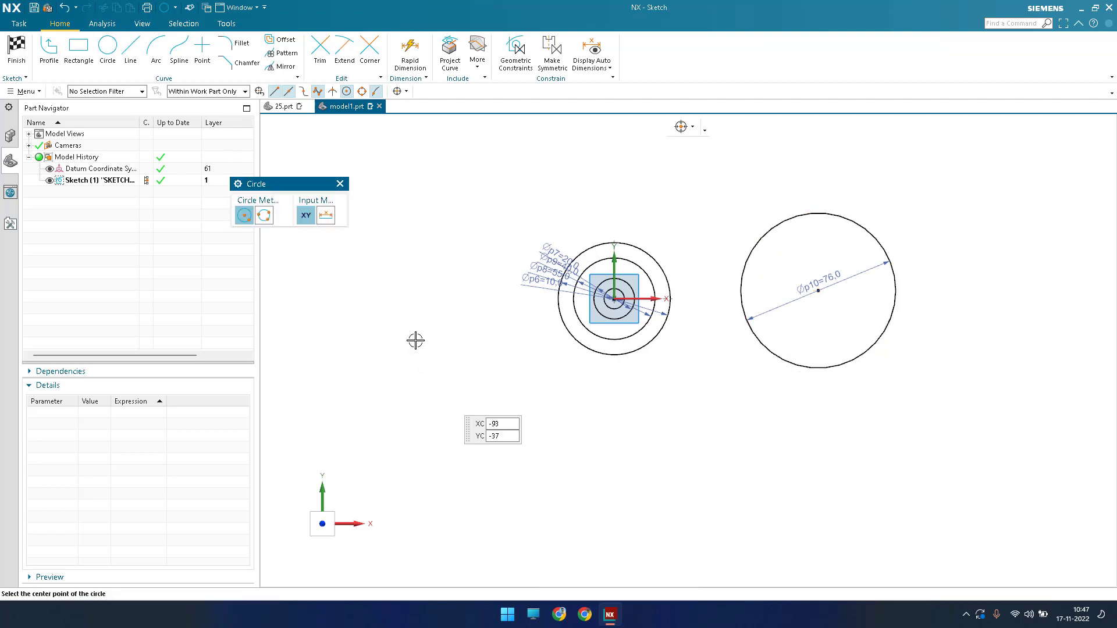
pyautogui.click(387, 302)
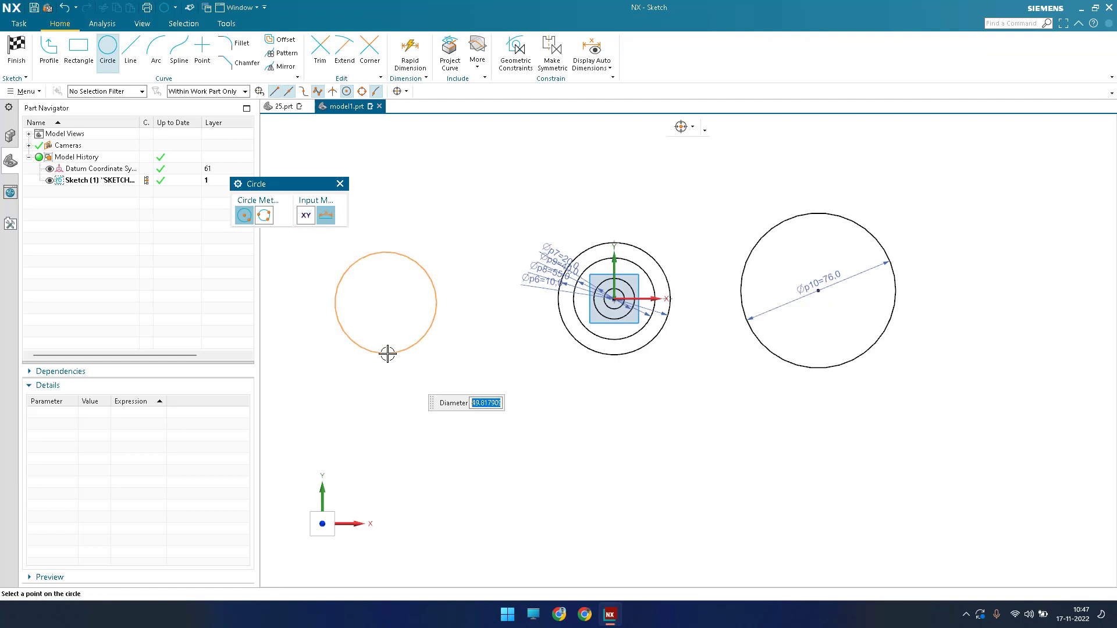
pyautogui.press('Return')
pyautogui.press('Escape')
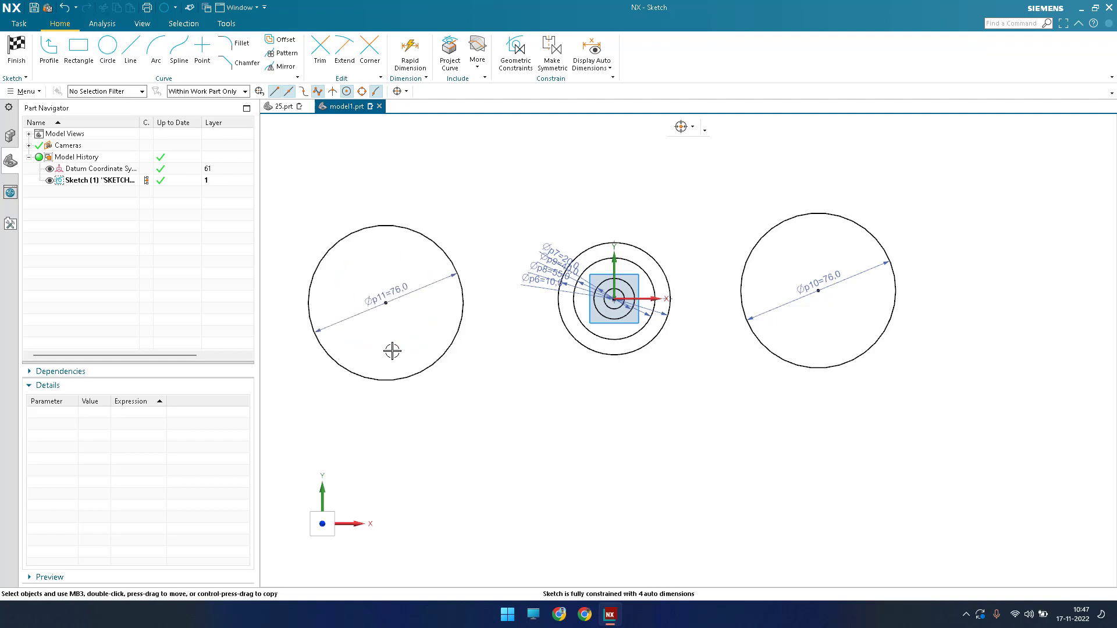
# Try a Point on Curve constraint between the left 76 mm circle's centre and the geometry at the sketch origin, and undo it
pyautogui.press('c')
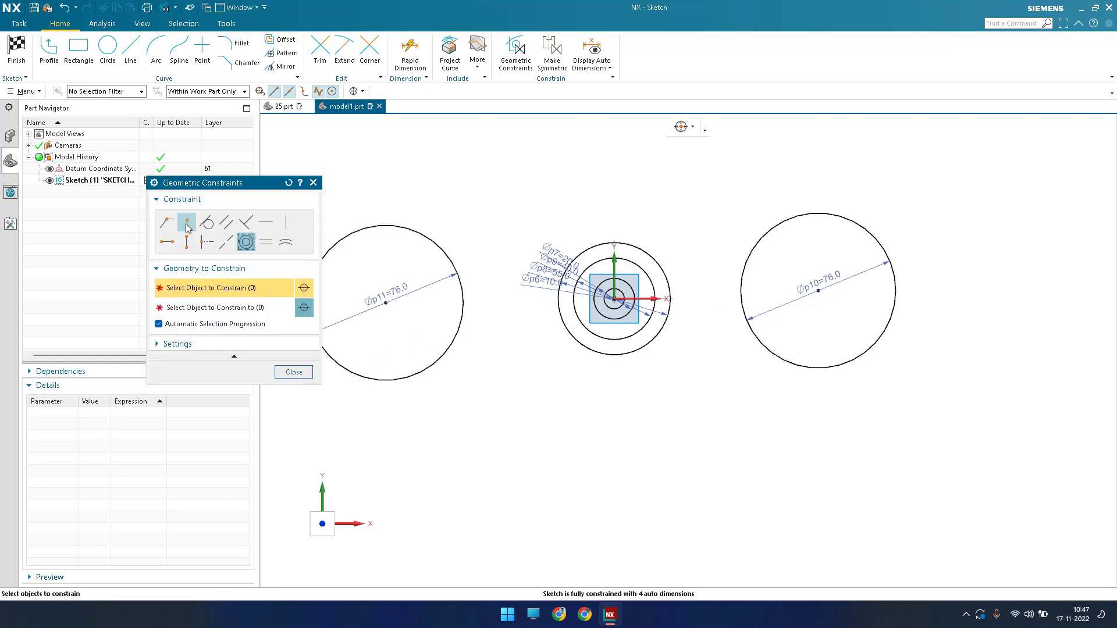
pyautogui.click(186, 221)
pyautogui.click(385, 302)
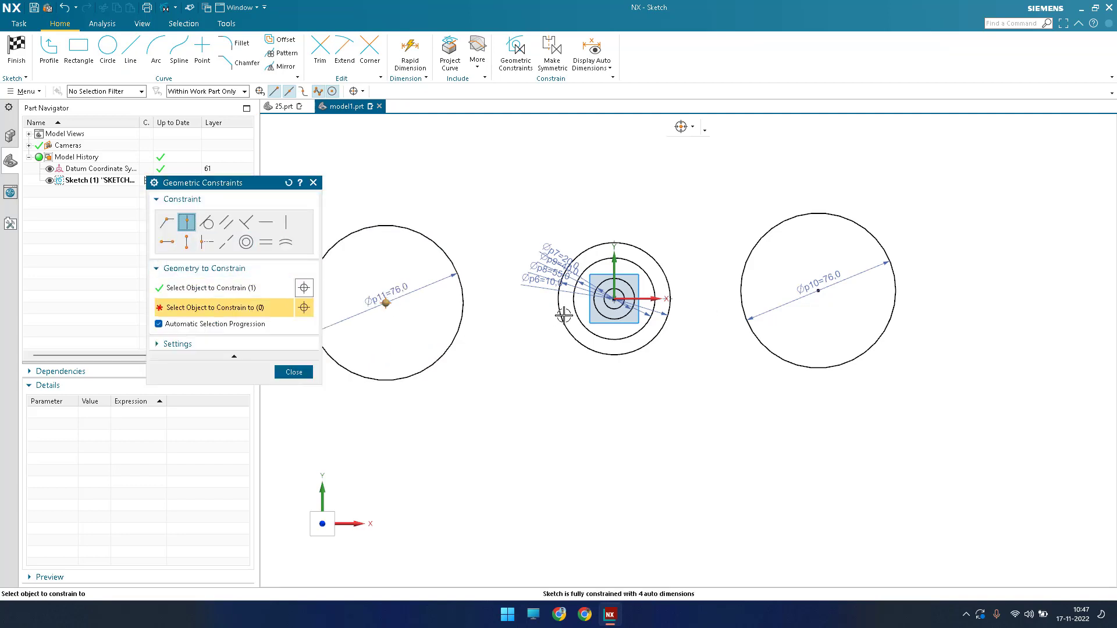
pyautogui.click(633, 300)
pyautogui.hotkey('ctrl', 'z')
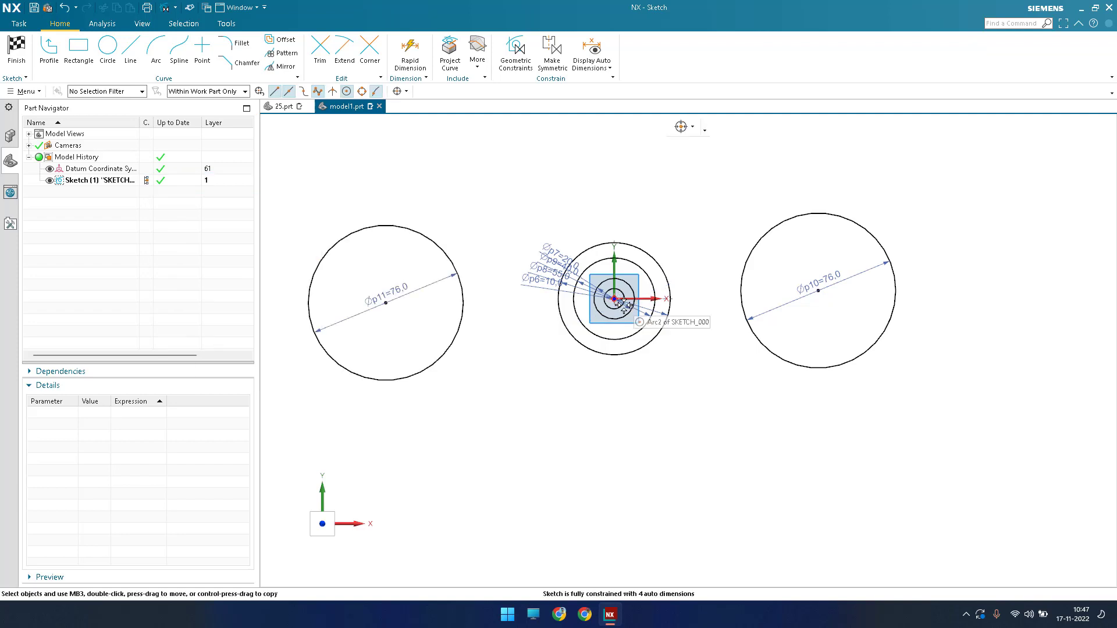
# Constrain the centres of the left and right 76 mm circles to the X axis with Point on Curve
pyautogui.press('c')
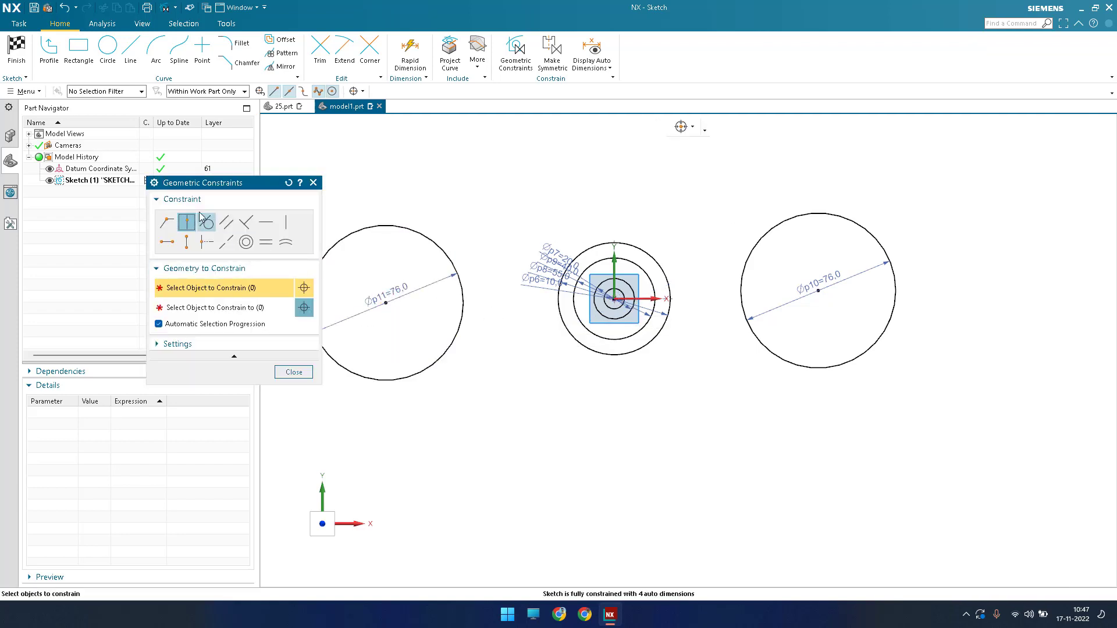
pyautogui.click(385, 302)
pyautogui.scroll(3, 630, 298)
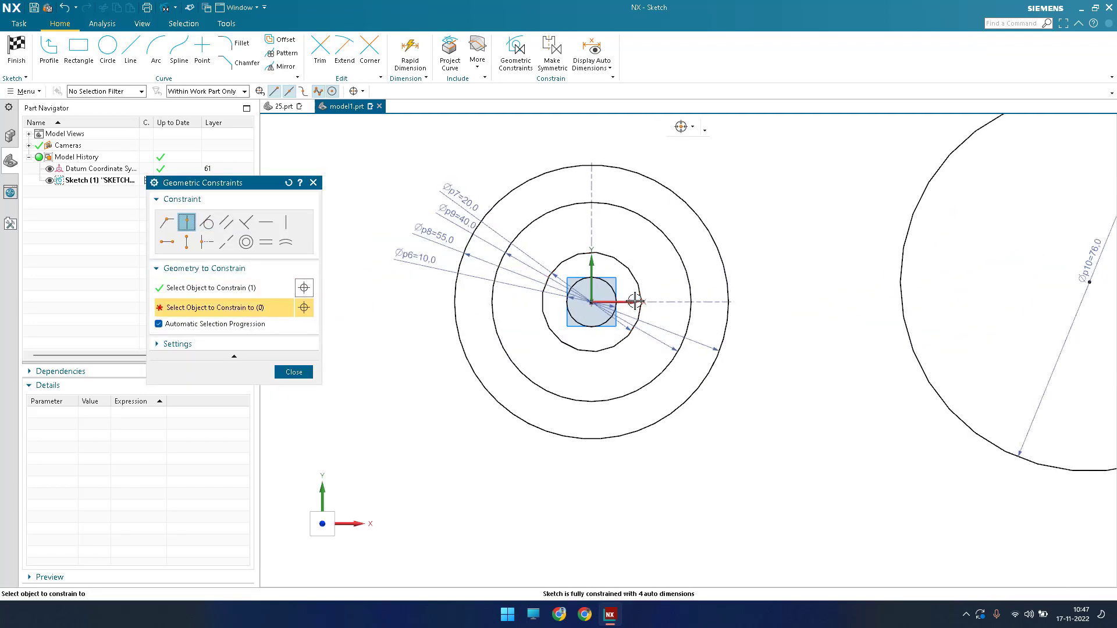
pyautogui.click(631, 300)
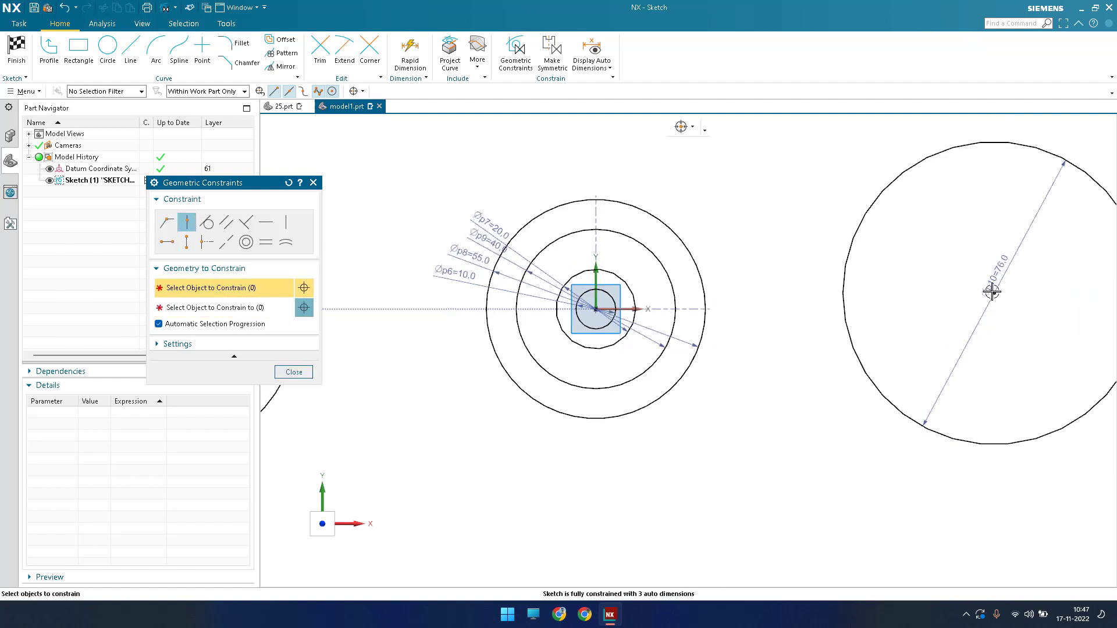
pyautogui.click(992, 292)
pyautogui.click(625, 309)
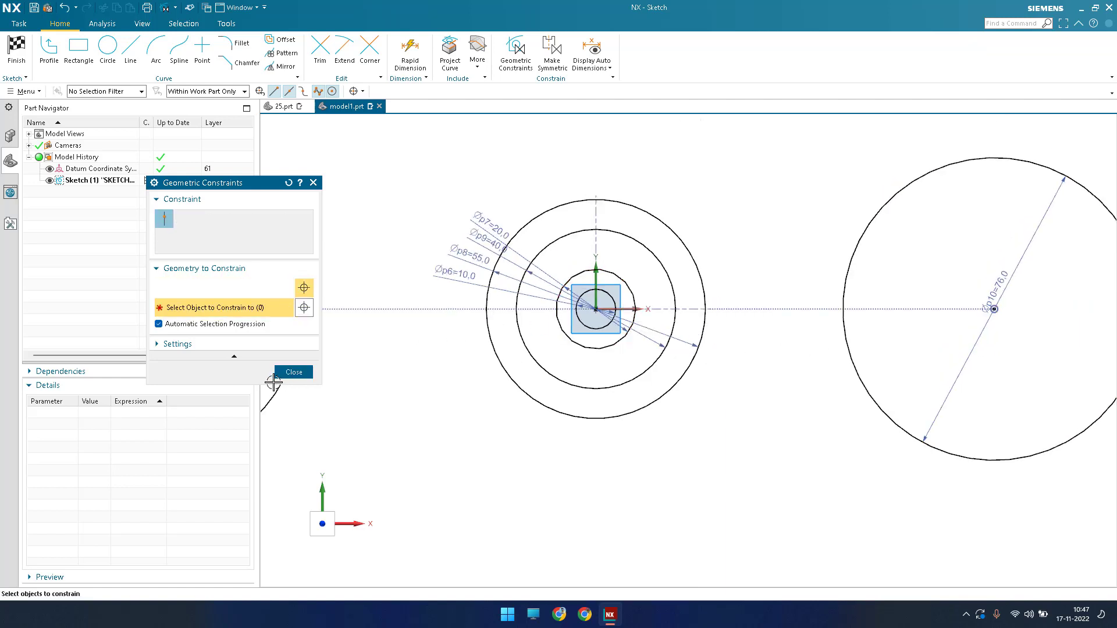
pyautogui.click(285, 372)
# Dimension the horizontal distance from the origin to the right 76 mm circle's centre and set it to 50 mm
pyautogui.scroll(-5, 464, 326)
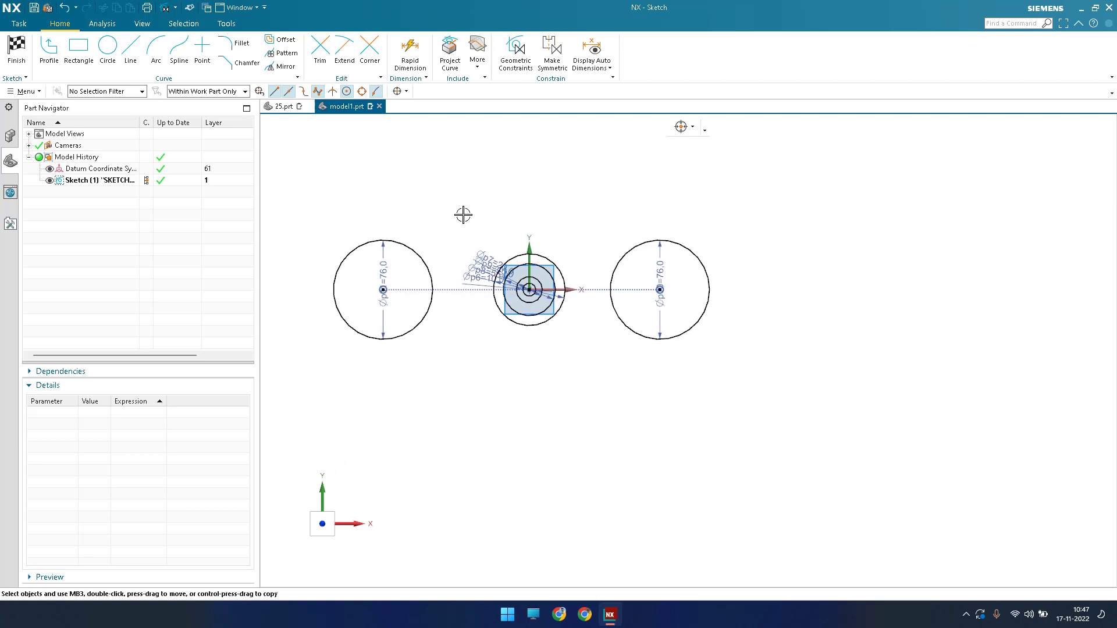
pyautogui.press('d')
pyautogui.click(528, 290)
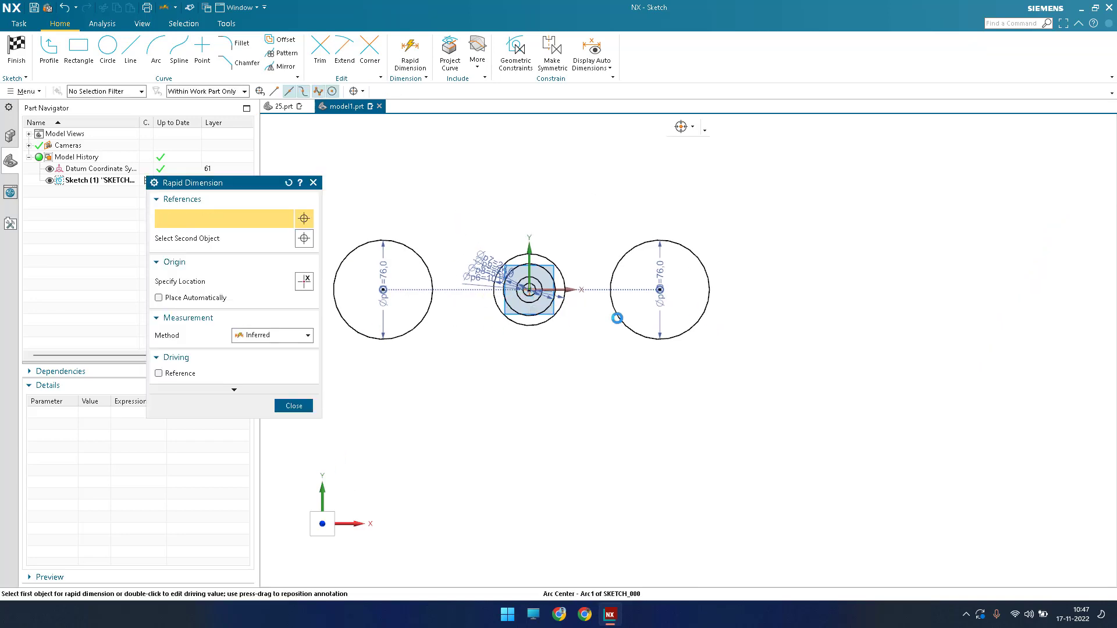
pyautogui.click(661, 288)
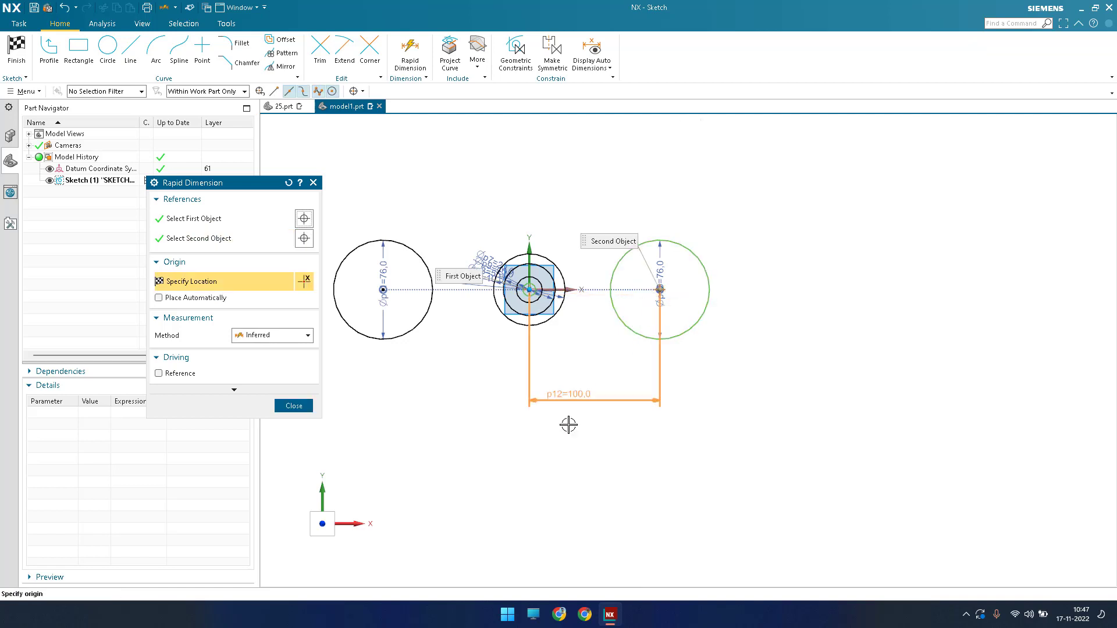
pyautogui.click(580, 444)
pyautogui.write('50')
pyautogui.press('Return')
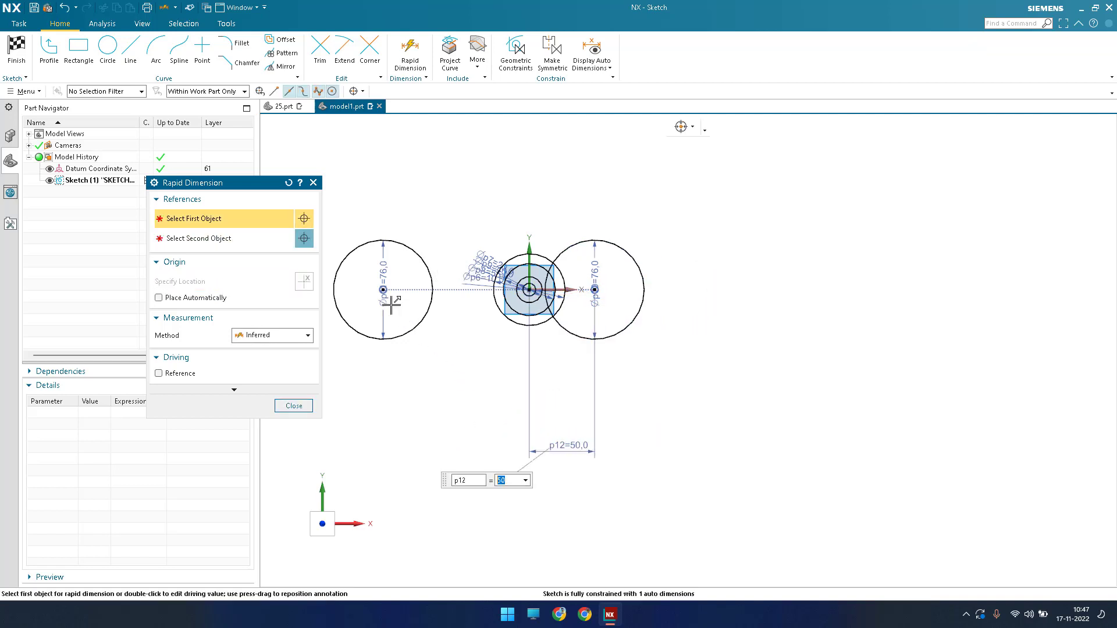
# Dimension the horizontal distance between the centres of the two 76 mm circles and set it to 100 mm
pyautogui.click(381, 289)
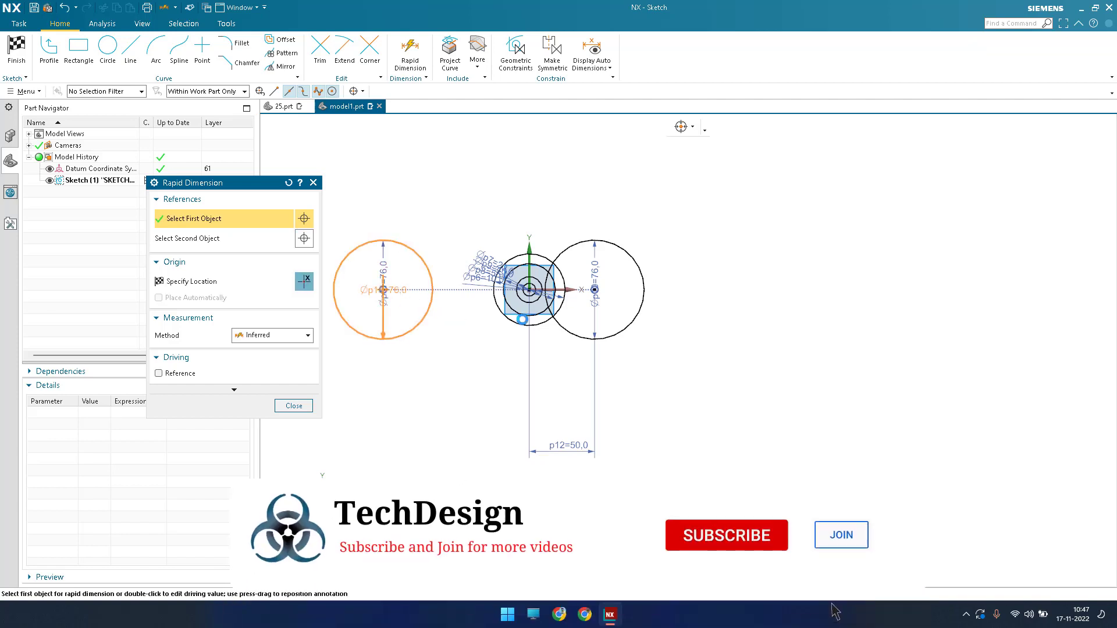
pyautogui.click(594, 290)
pyautogui.click(488, 449)
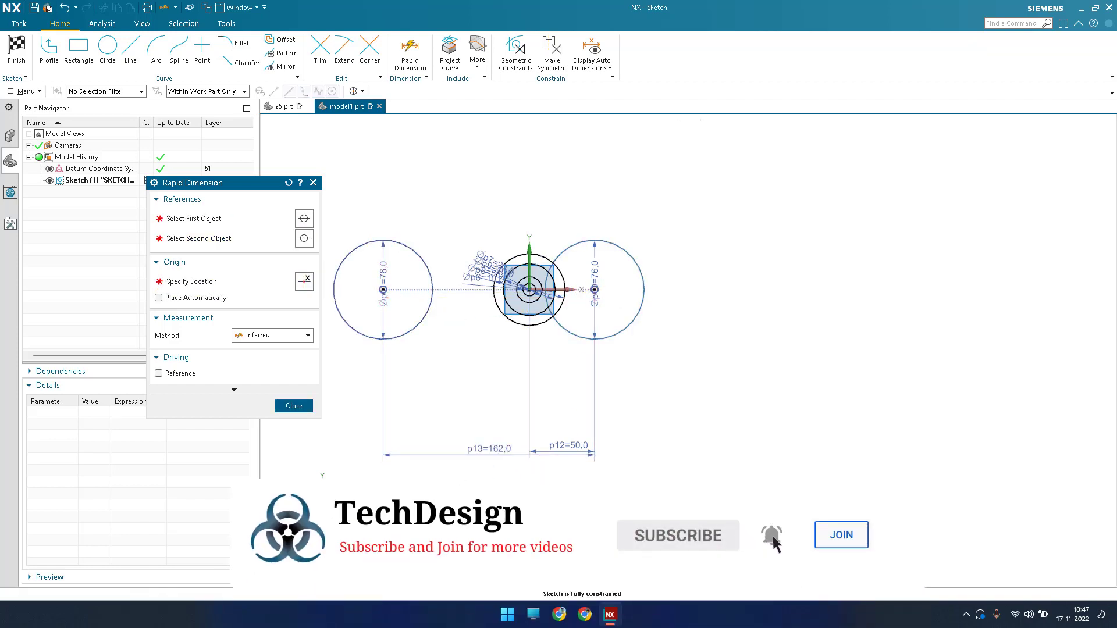
pyautogui.write('100')
pyautogui.press('Return')
pyautogui.press('Escape')
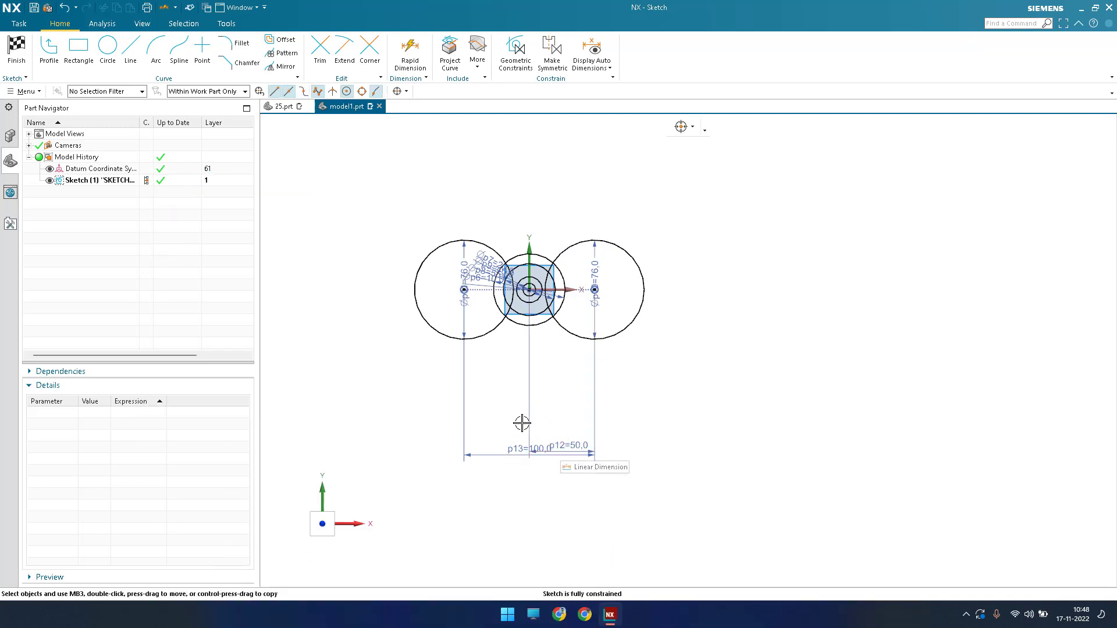
# Draw a 10 mm diameter circle inside the right 76 mm circle, below and slightly right of its centre
pyautogui.scroll(-1, 524, 372)
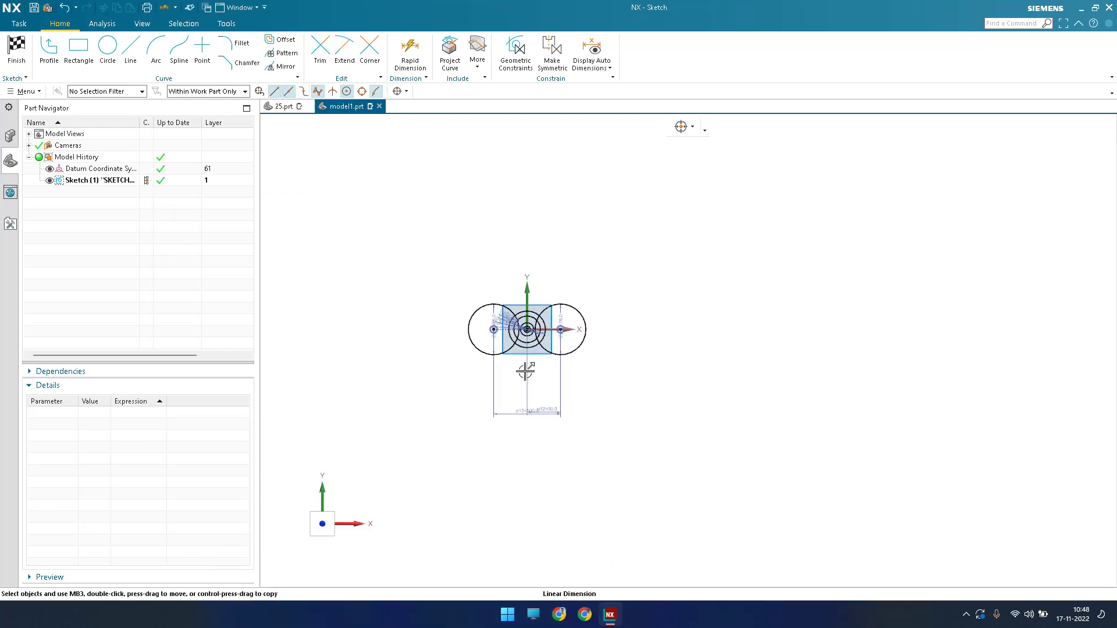
pyautogui.scroll(3, 530, 347)
pyautogui.scroll(2, 615, 354)
pyautogui.scroll(1, 605, 388)
pyautogui.scroll(1, 570, 416)
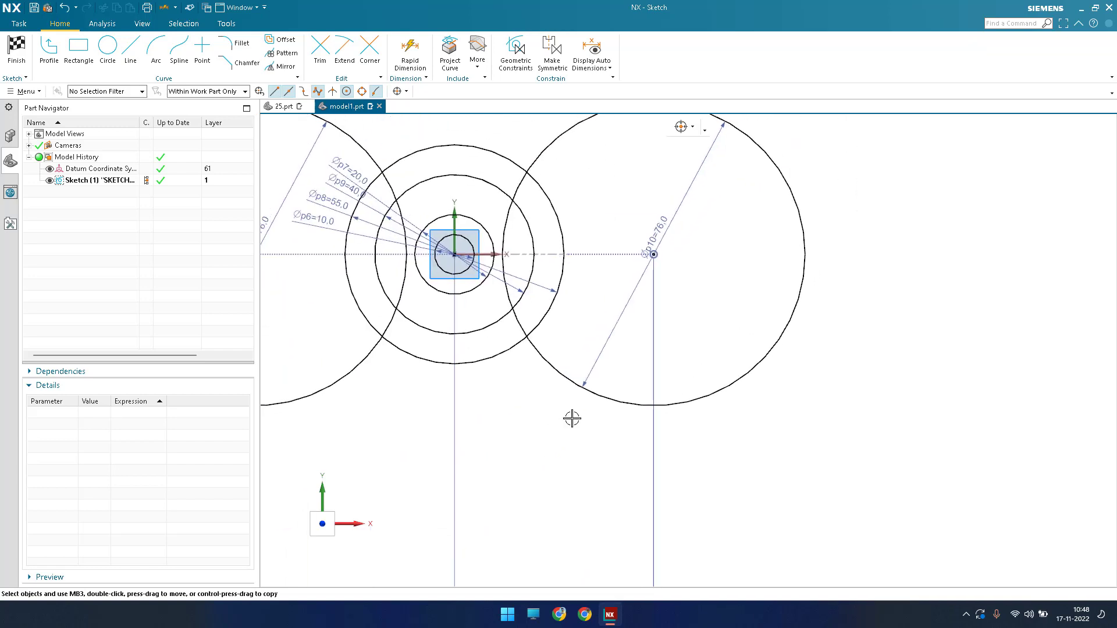
pyautogui.click(107, 47)
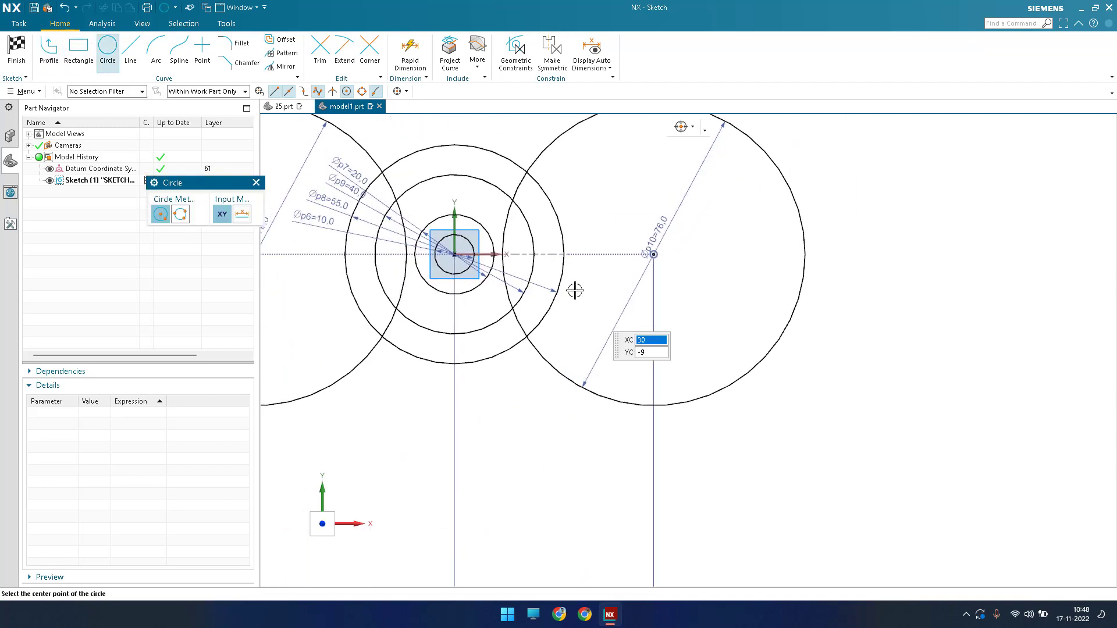
pyautogui.scroll(1, 576, 289)
pyautogui.click(703, 344)
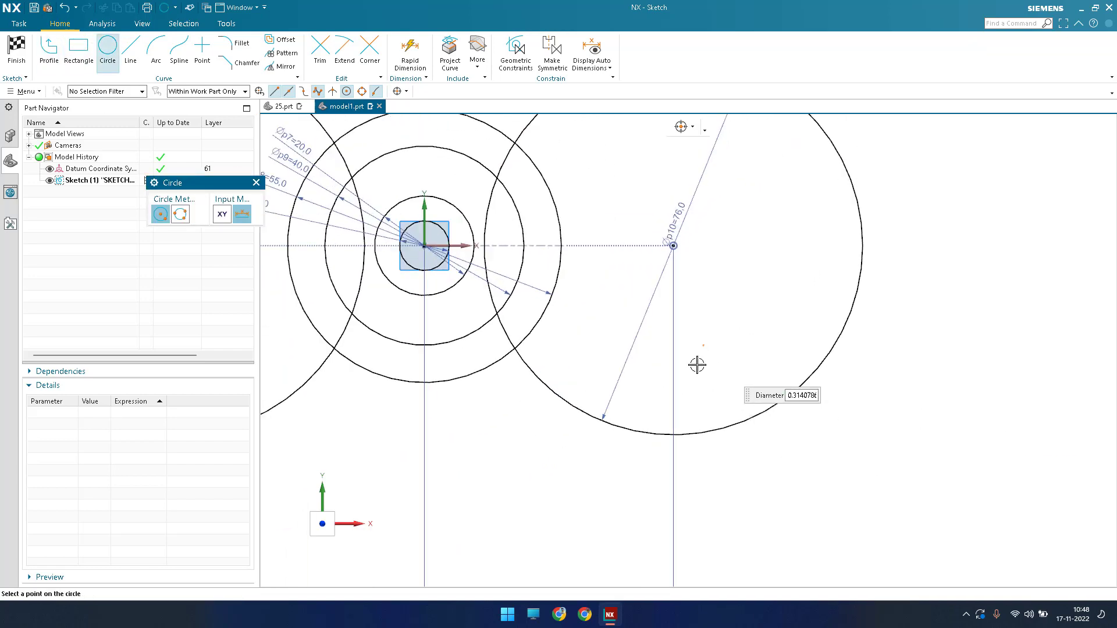
pyautogui.write('10')
pyautogui.press('Return')
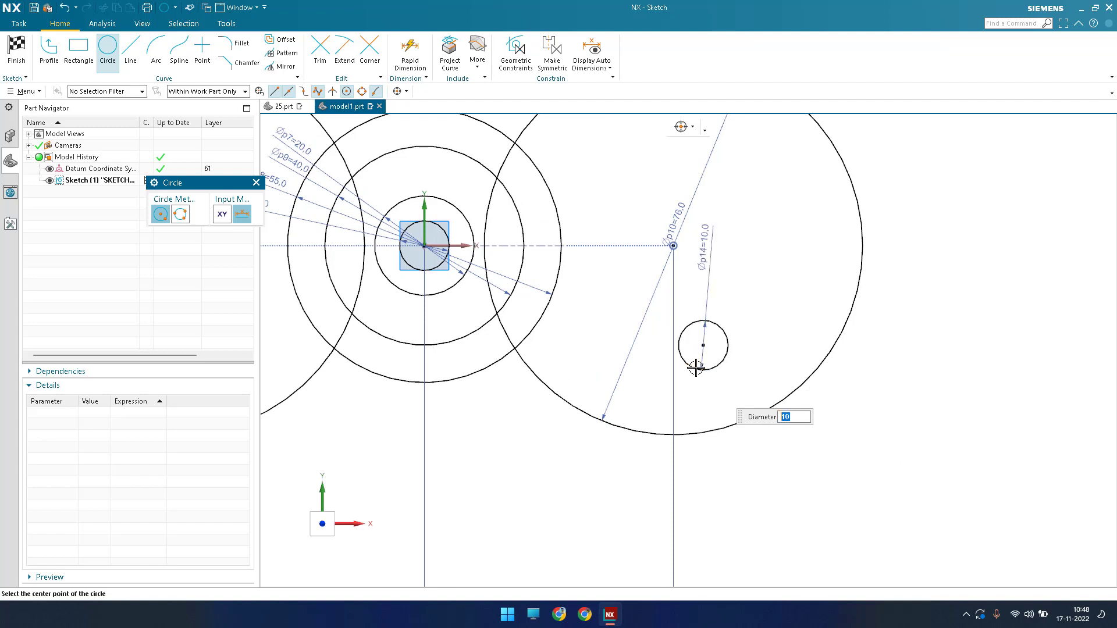
# Add a 20 mm diameter circle concentric with the small 10 mm circle, and move the pair farther right inside the 76 mm circle
pyautogui.press('Return')
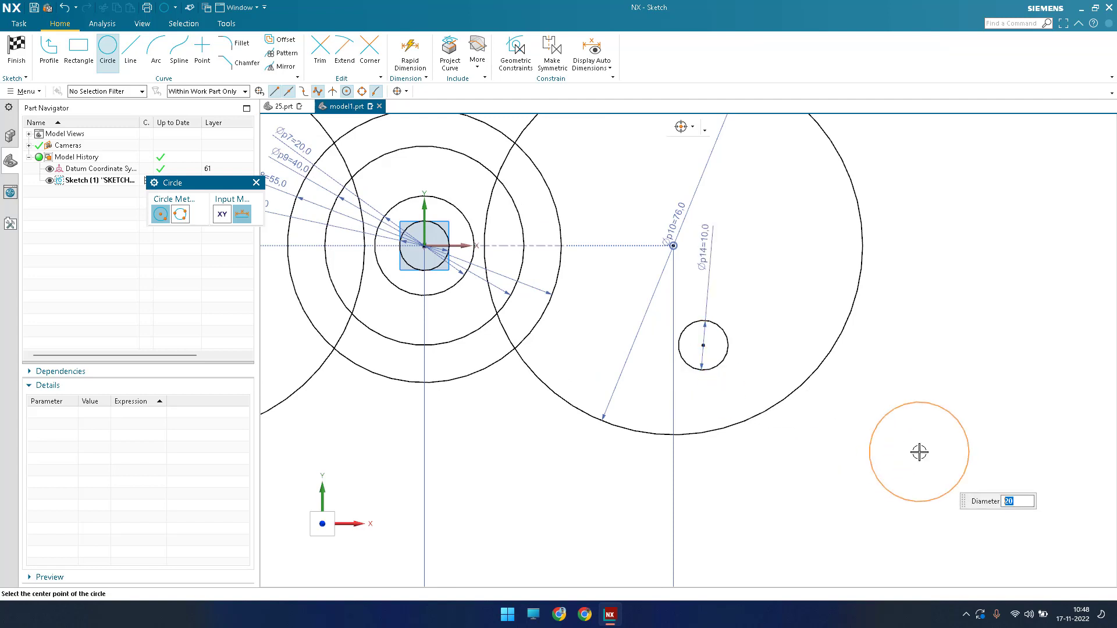
pyautogui.click(701, 347)
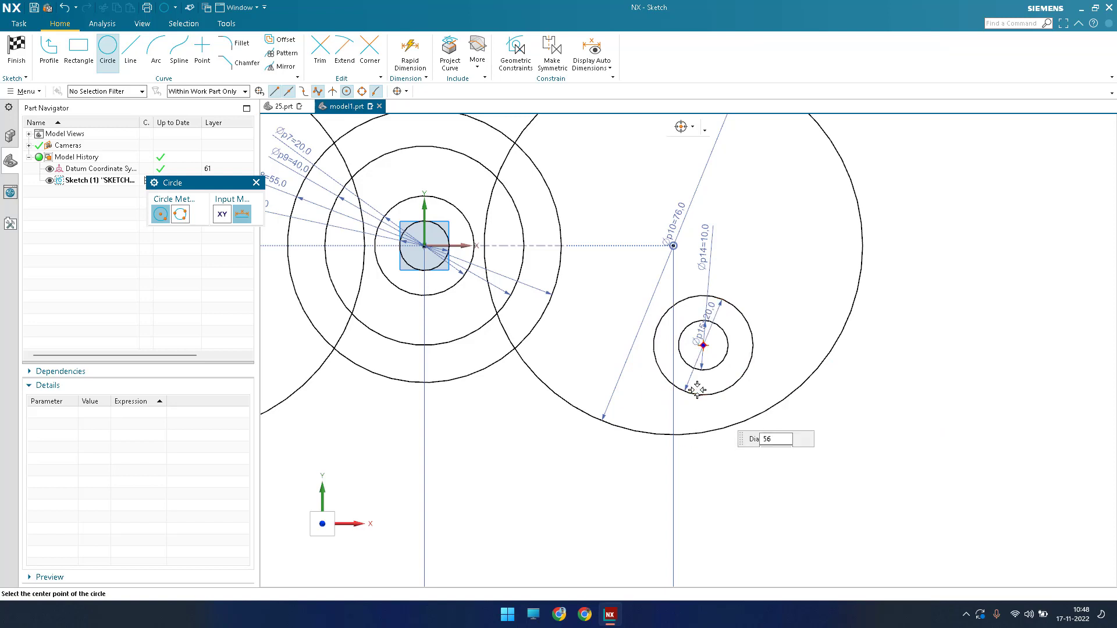
pyautogui.press('Escape')
pyautogui.scroll(3, 783, 431)
pyautogui.keyDown('shift'); pyautogui.moveTo(809, 437); pyautogui.dragTo(835, 395, button='middle'); pyautogui.keyUp('shift')
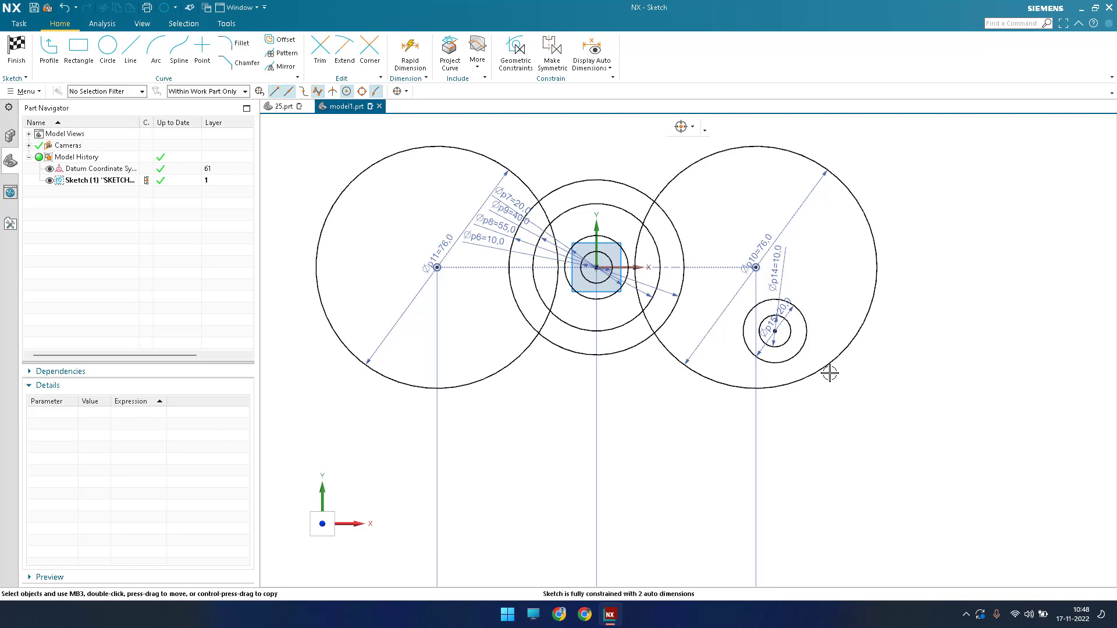
pyautogui.moveTo(774, 331); pyautogui.dragTo(802, 326)
# Draw 12 mm and 24 mm diameter circles concentric with the right 76 mm circle
pyautogui.scroll(2, 802, 324)
pyautogui.scroll(-2, 760, 228)
pyautogui.scroll(4, 759, 238)
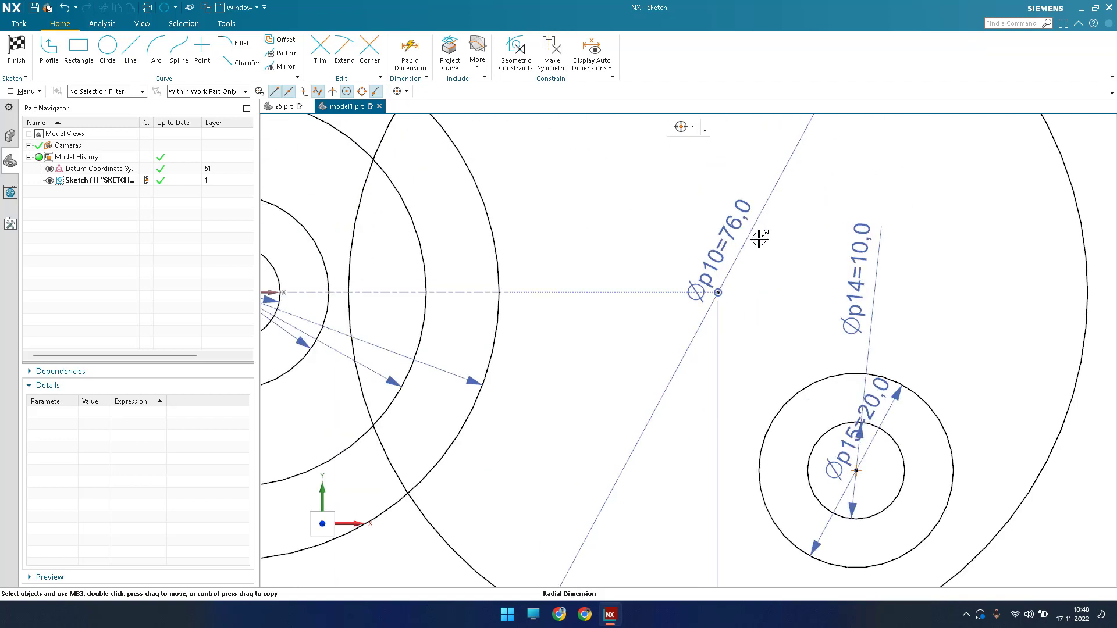
pyautogui.click(108, 52)
pyautogui.click(718, 293)
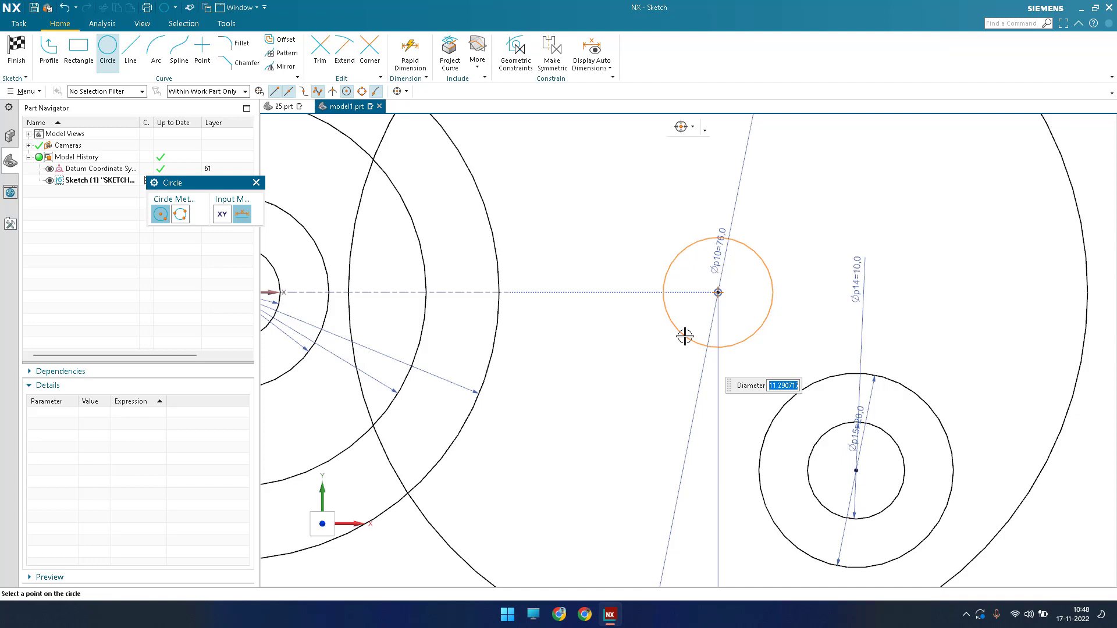
pyautogui.write('12')
pyautogui.press('Return')
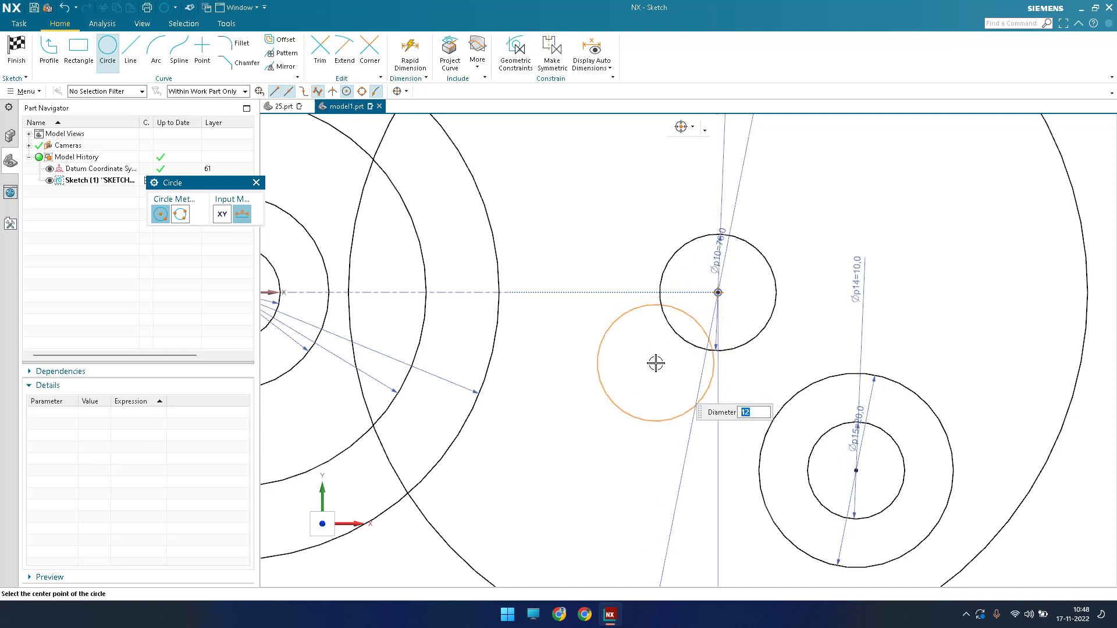
pyautogui.press('Return')
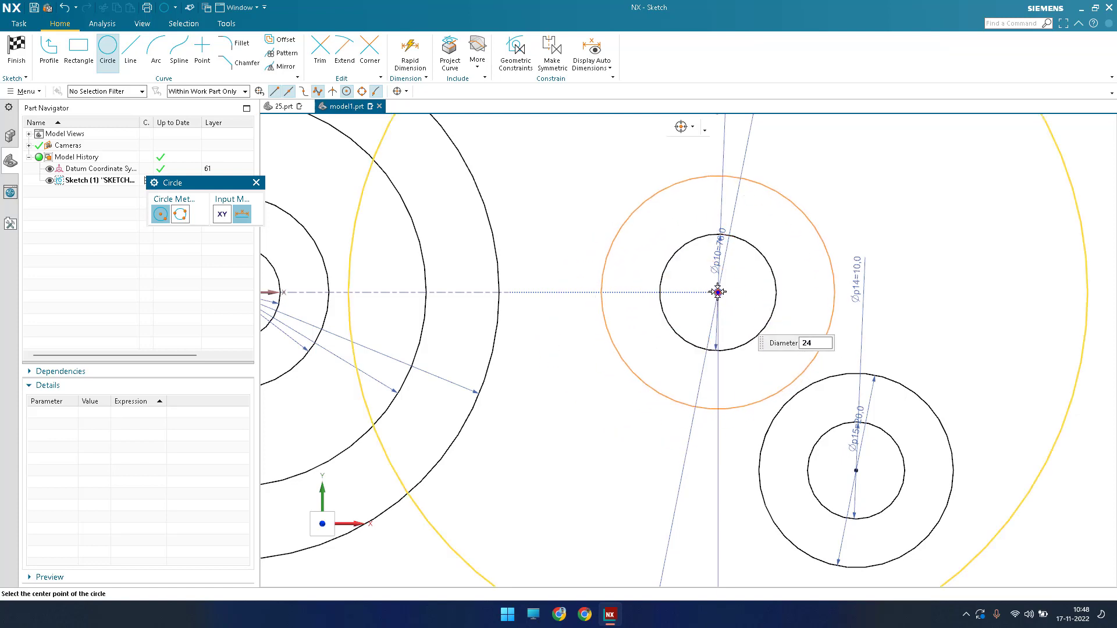
pyautogui.click(718, 292)
pyautogui.press('Escape')
# Draw a 25 mm radius centre-point arc about the right 76 mm circle's centre, from directly below it counterclockwise to the upper right
pyautogui.scroll(-4, 689, 334)
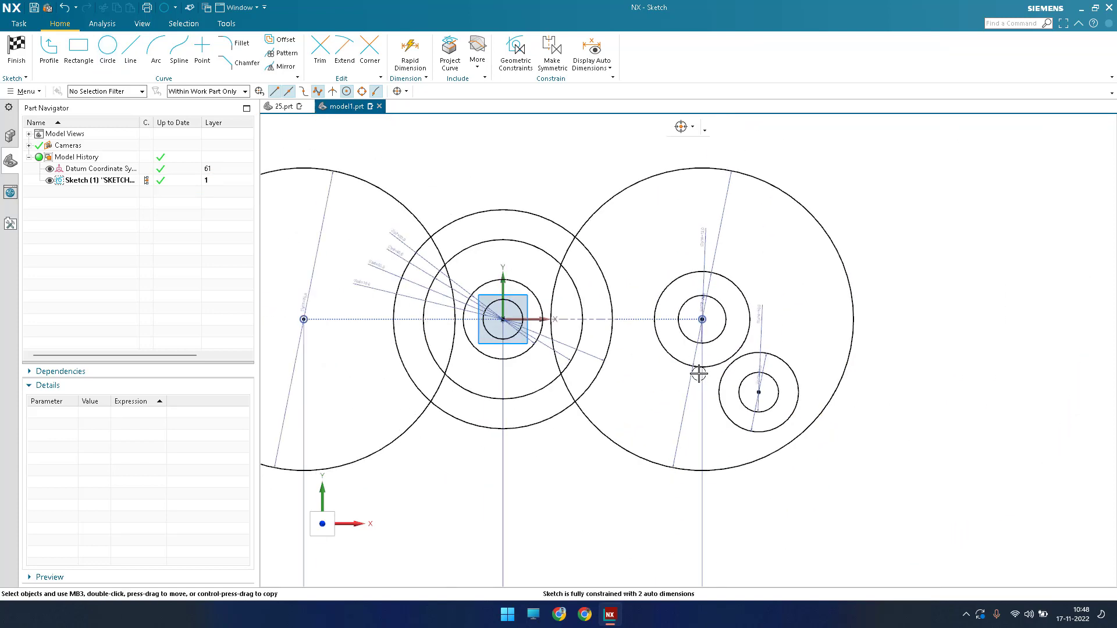
pyautogui.scroll(-2, 709, 372)
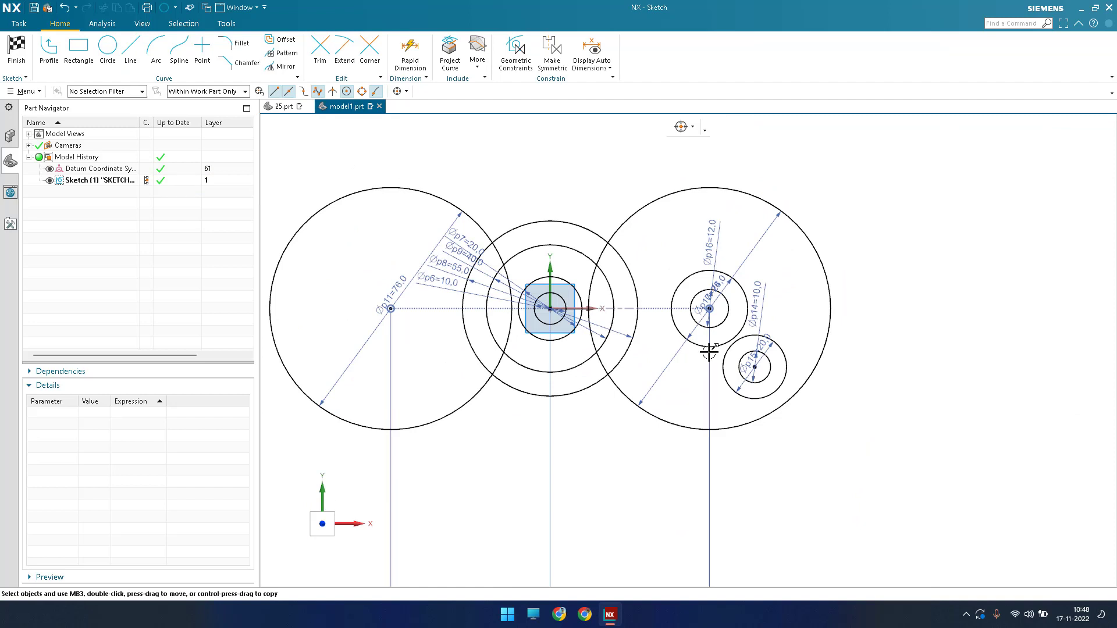
pyautogui.click(153, 55)
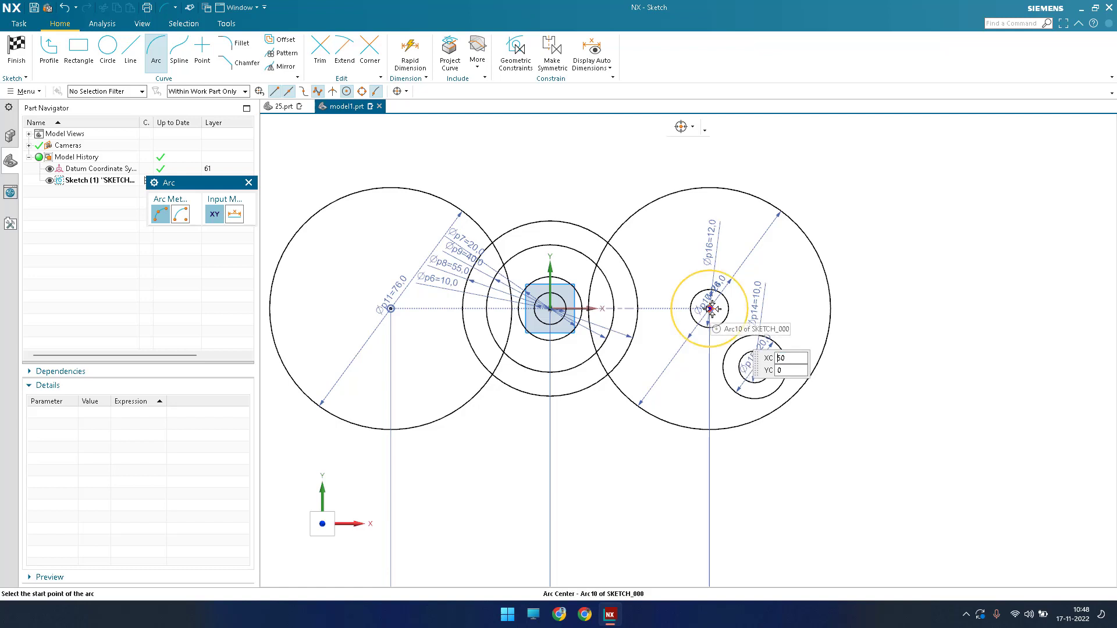
pyautogui.click(181, 214)
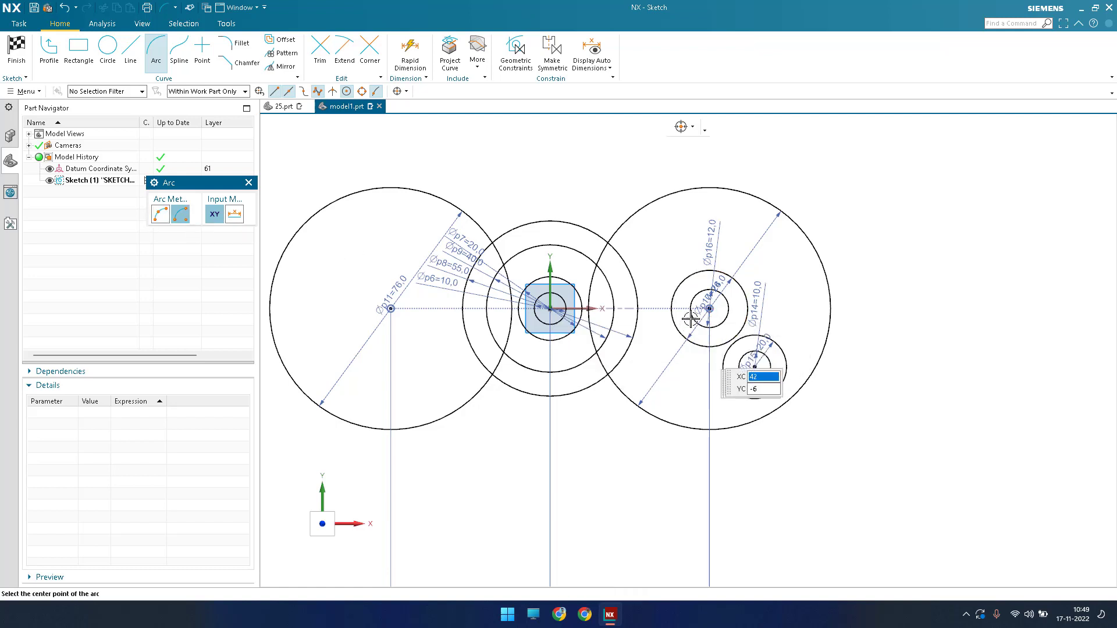
pyautogui.click(709, 308)
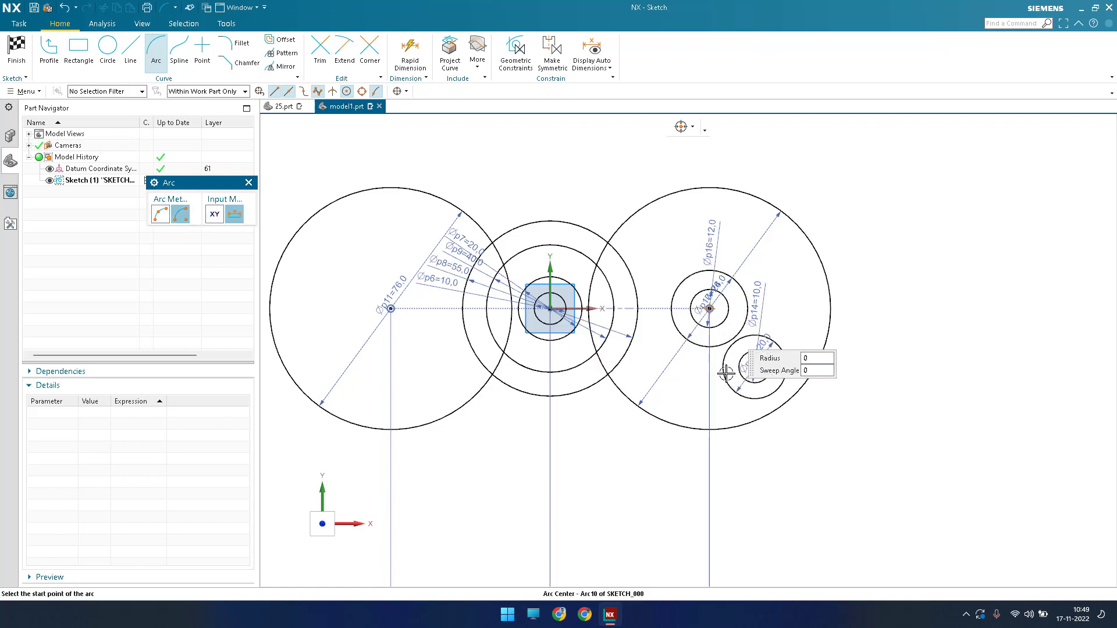
pyautogui.click(717, 418)
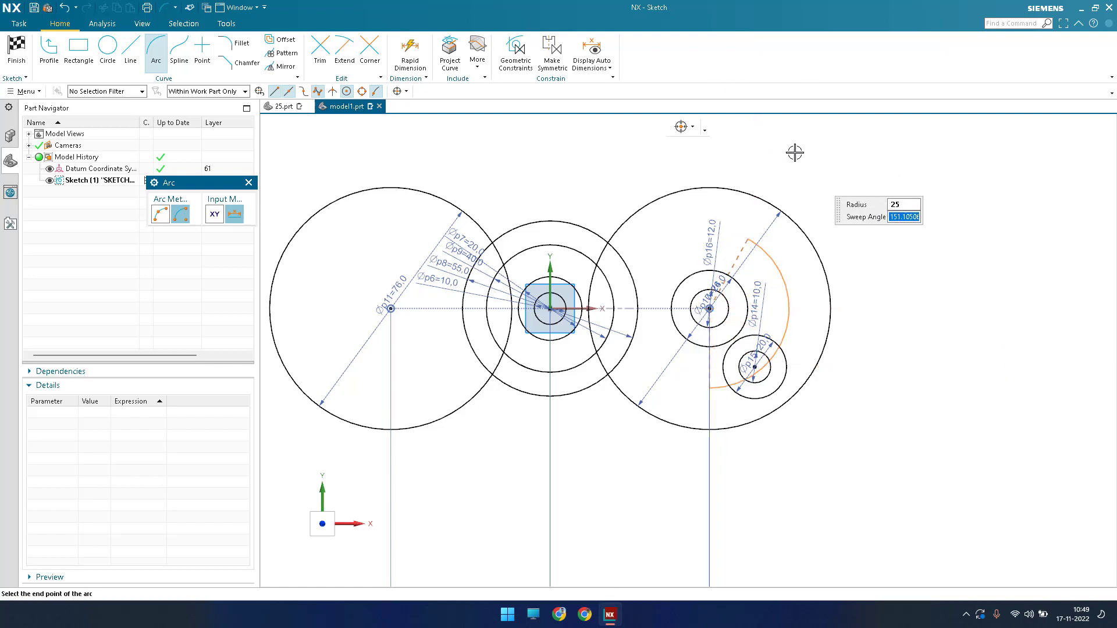
pyautogui.press('Return')
pyautogui.press('Escape')
# Constrain the centre of the 10 mm and 20 mm circle pair onto the 25 mm radius arc with Point on Curve
pyautogui.scroll(5, 771, 354)
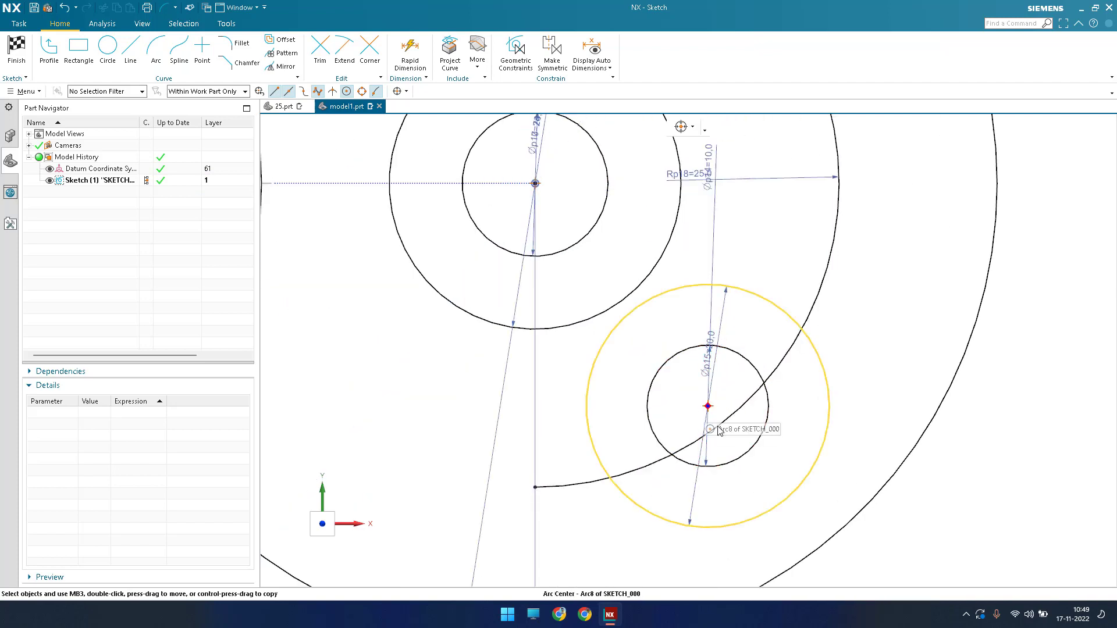
pyautogui.press('c')
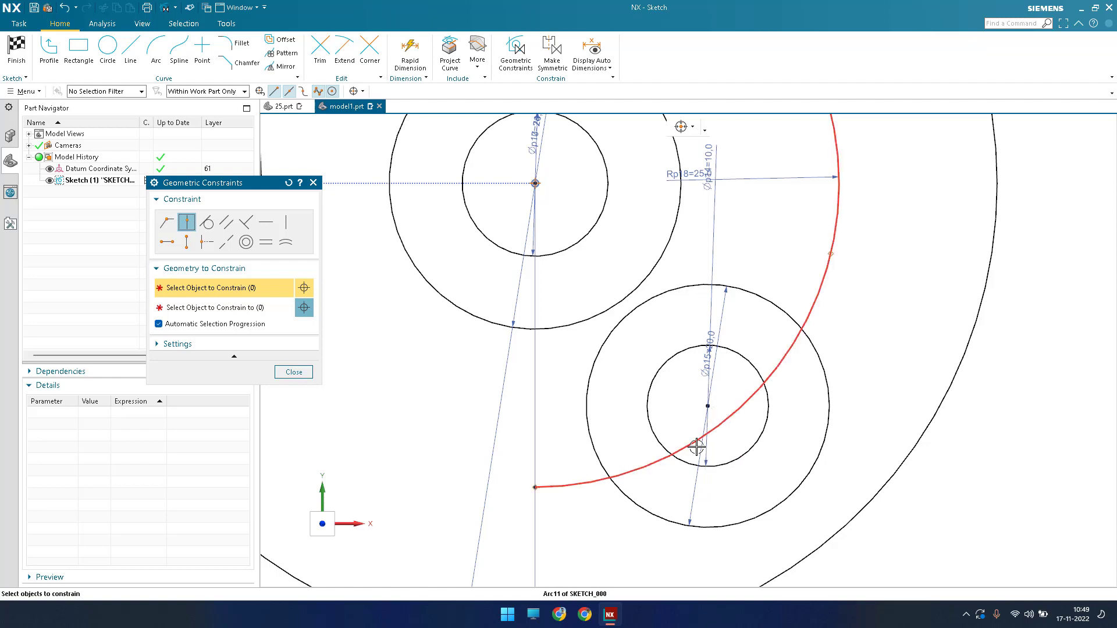
pyautogui.click(707, 405)
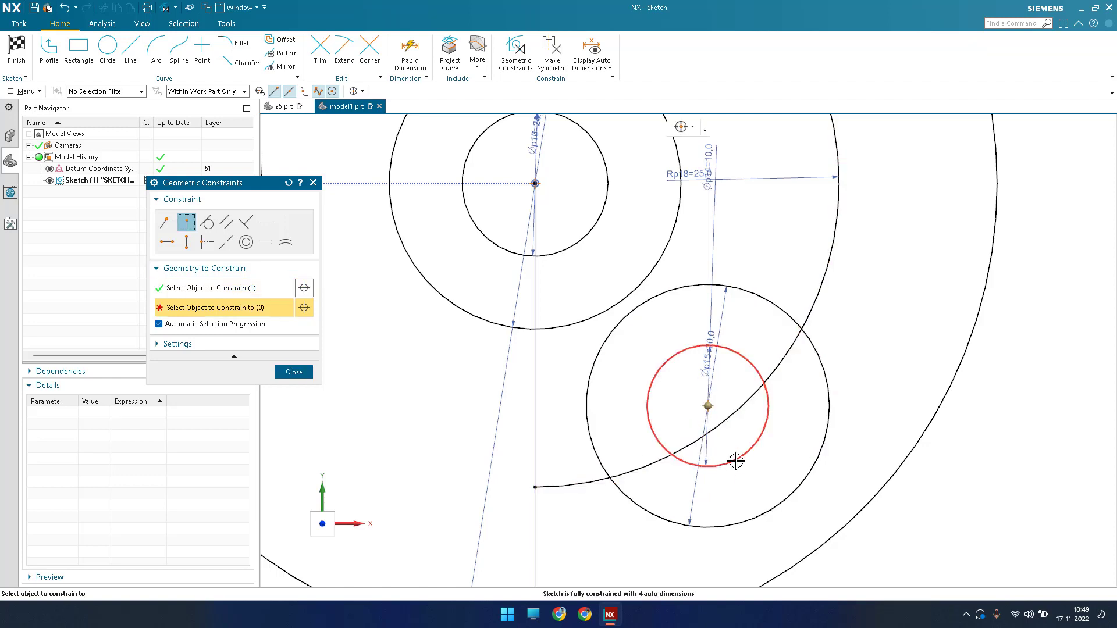
pyautogui.click(736, 460)
pyautogui.click(558, 328)
pyautogui.press('Escape')
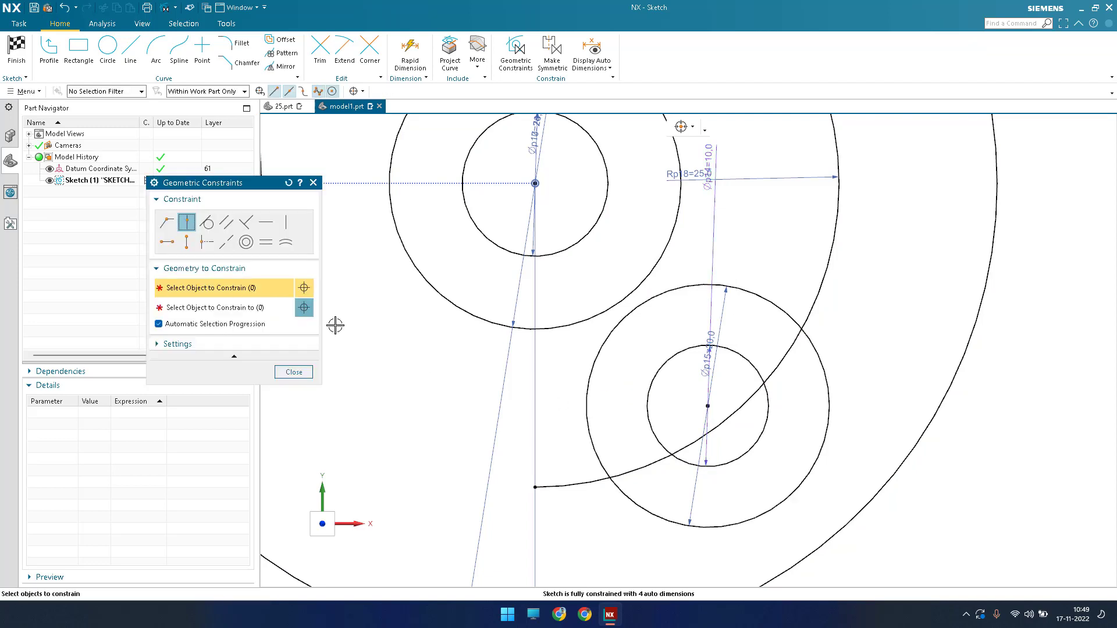
pyautogui.click(708, 425)
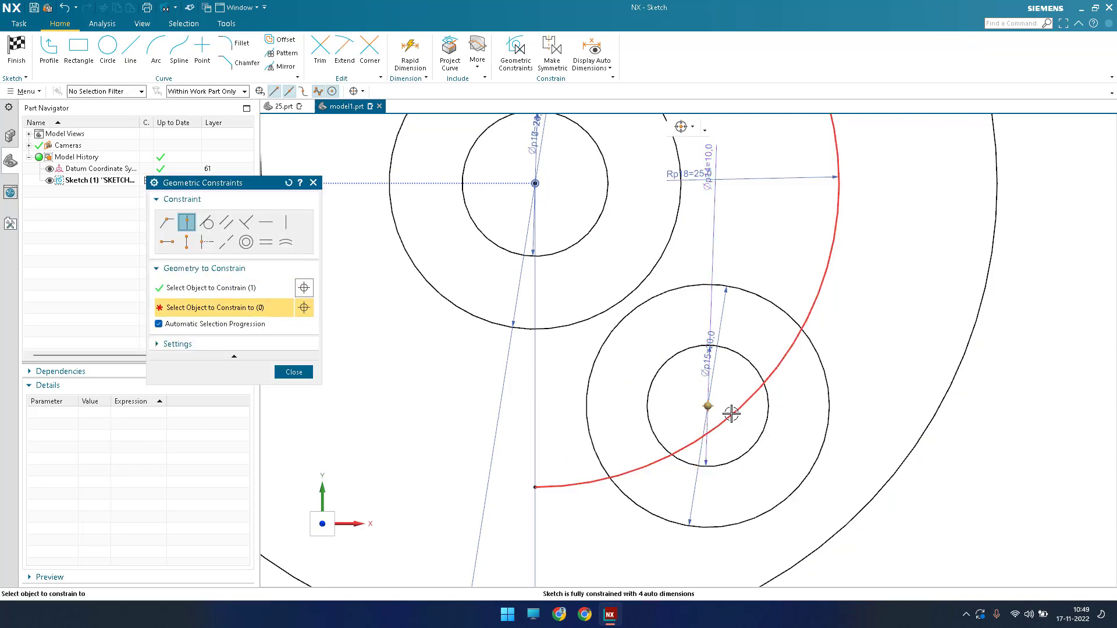
pyautogui.press('Escape')
pyautogui.scroll(-4, 687, 486)
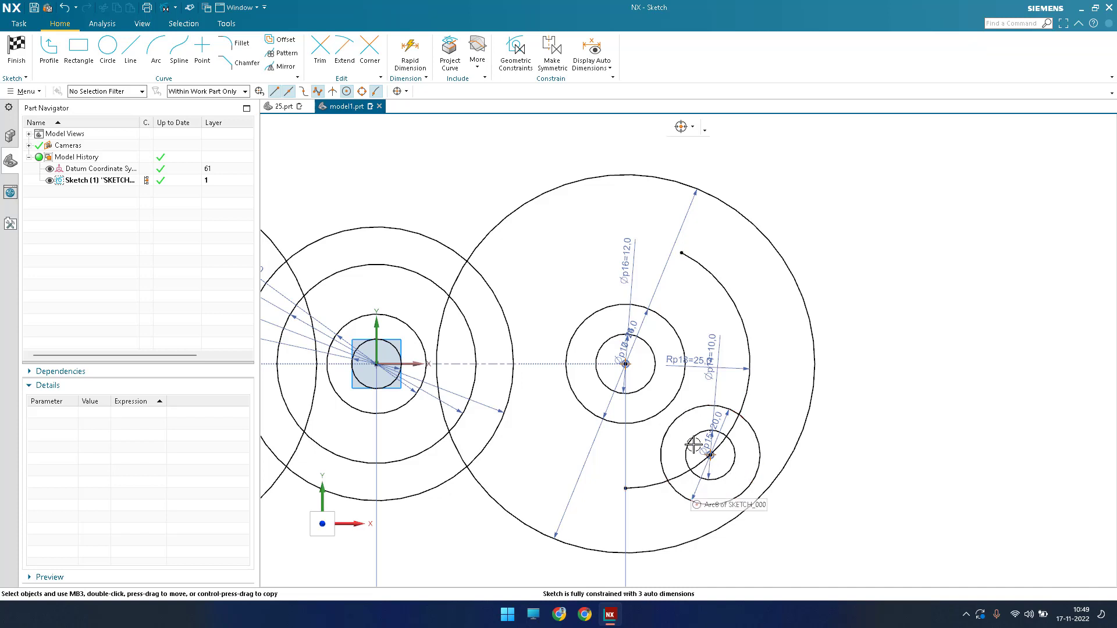
# Mirror the 10 mm and 20 mm circle pair across the sketch's horizontal axis with Mirror Curve
pyautogui.scroll(-1, 861, 474)
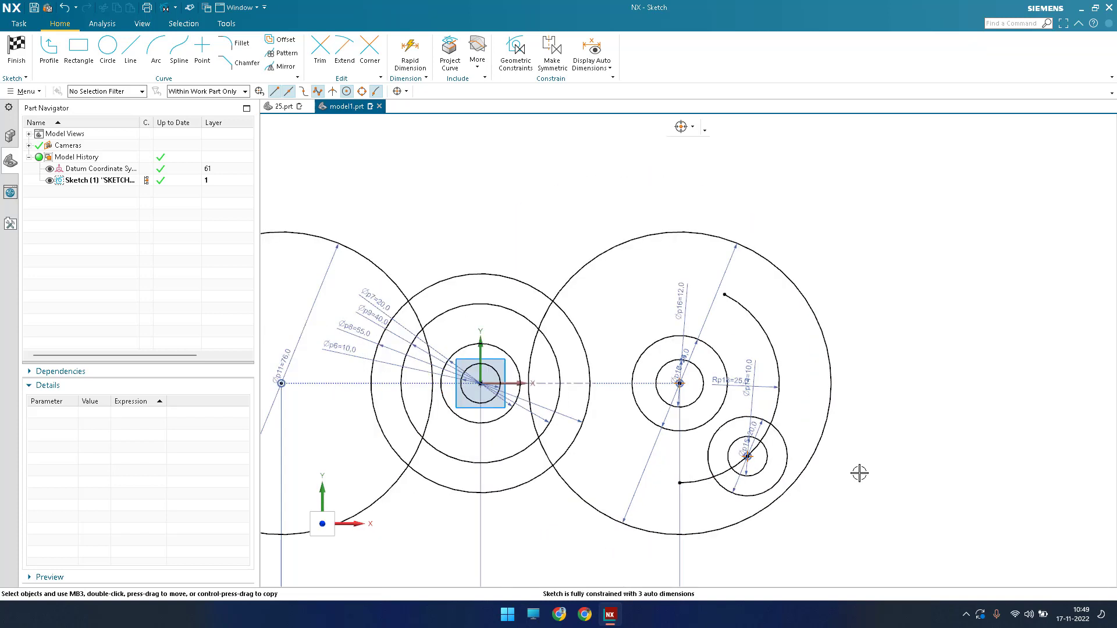
pyautogui.scroll(1, 721, 485)
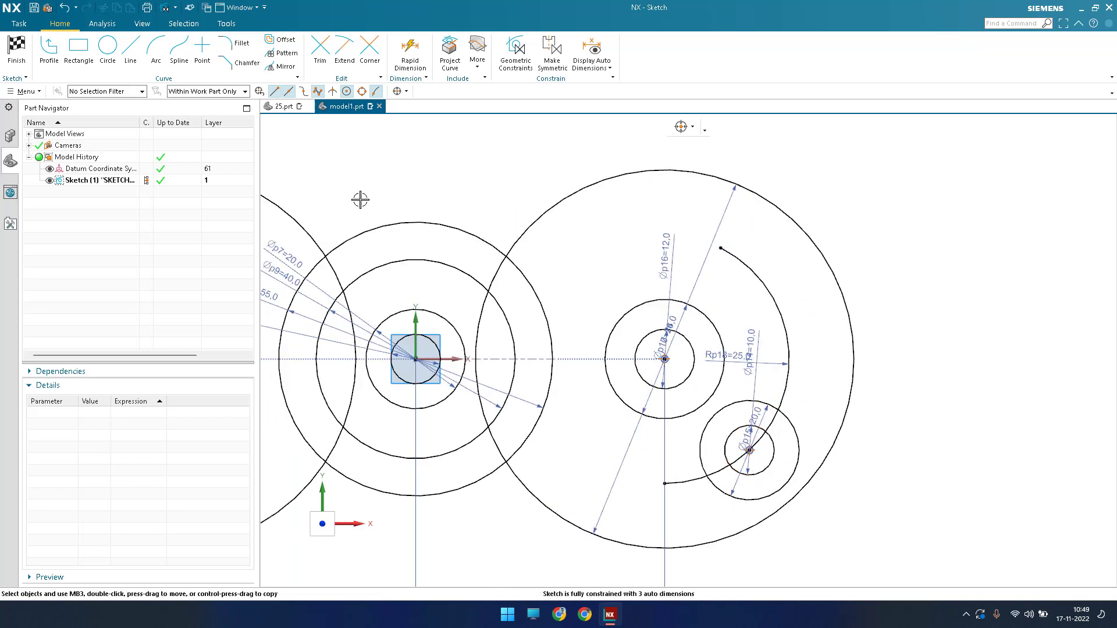
pyautogui.click(733, 497)
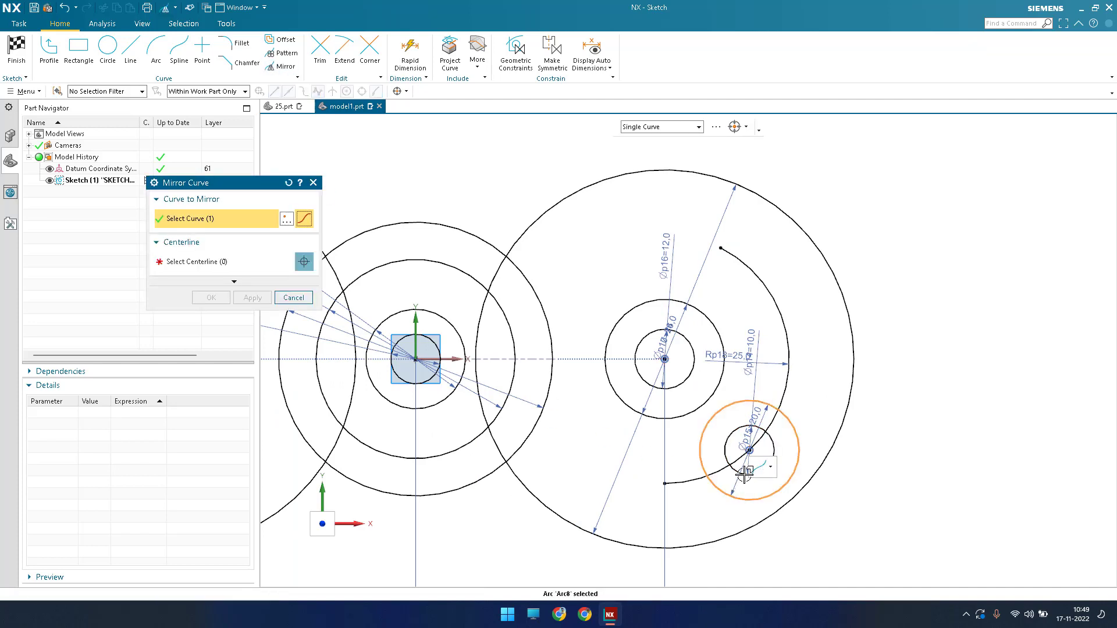
pyautogui.click(745, 474)
pyautogui.click(233, 261)
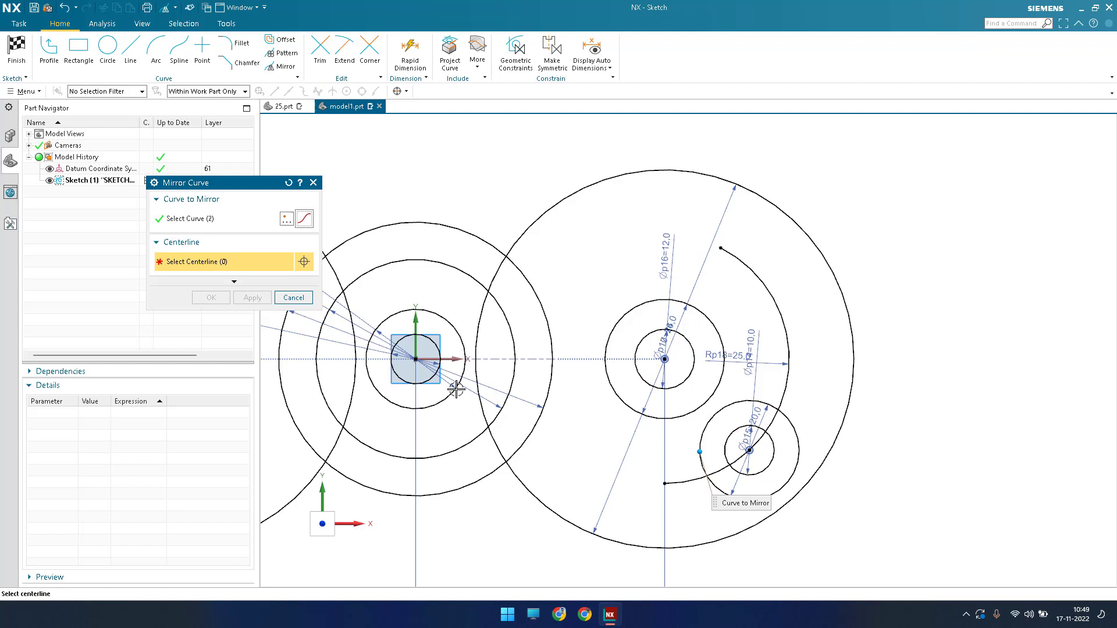
pyautogui.click(452, 360)
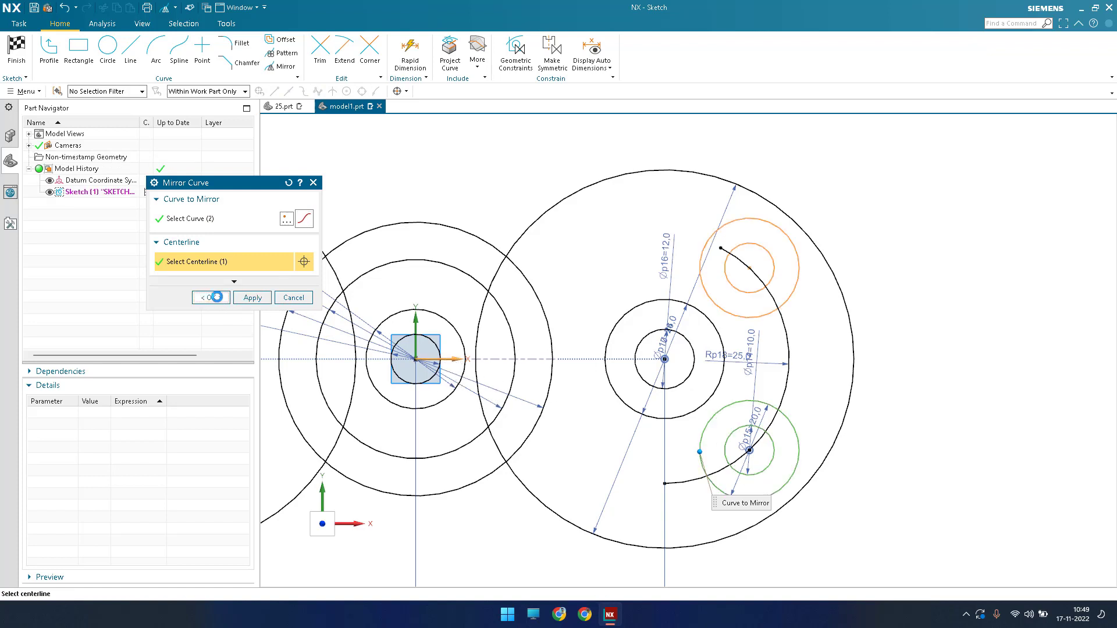
pyautogui.click(213, 297)
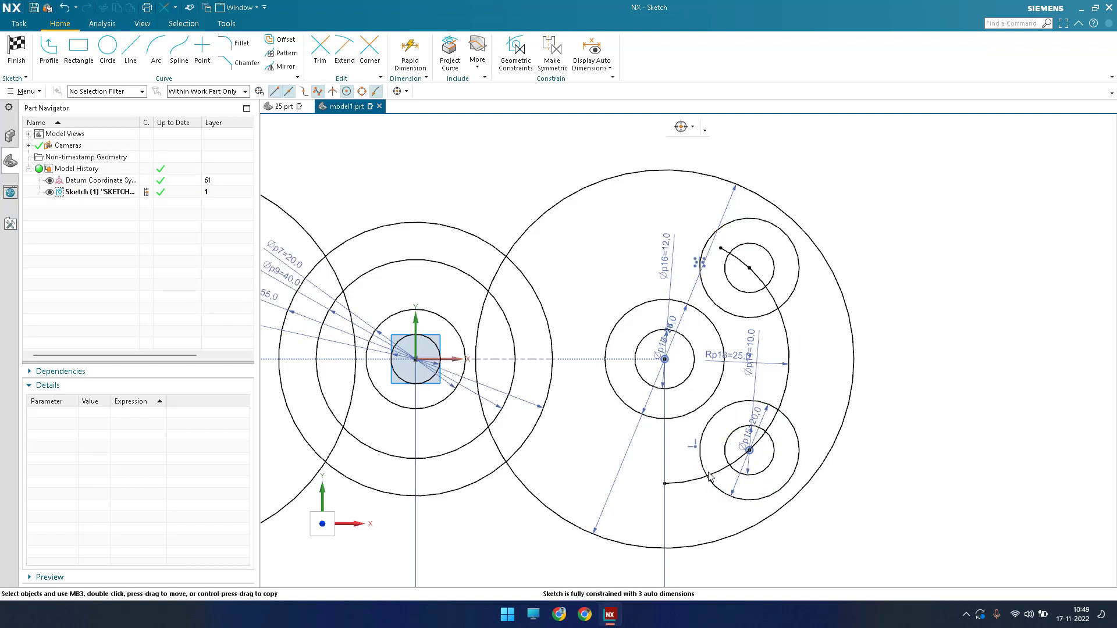
# Trim both ends of the 25 mm radius arc back to the edges of the two 10 mm circles
pyautogui.press('t')
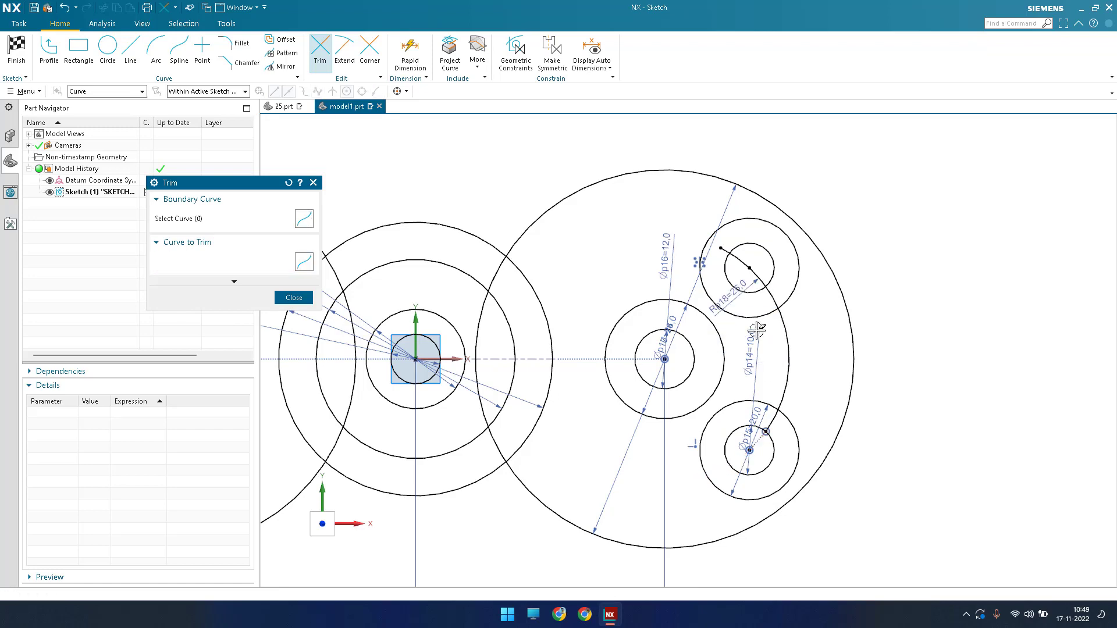
pyautogui.scroll(5, 756, 329)
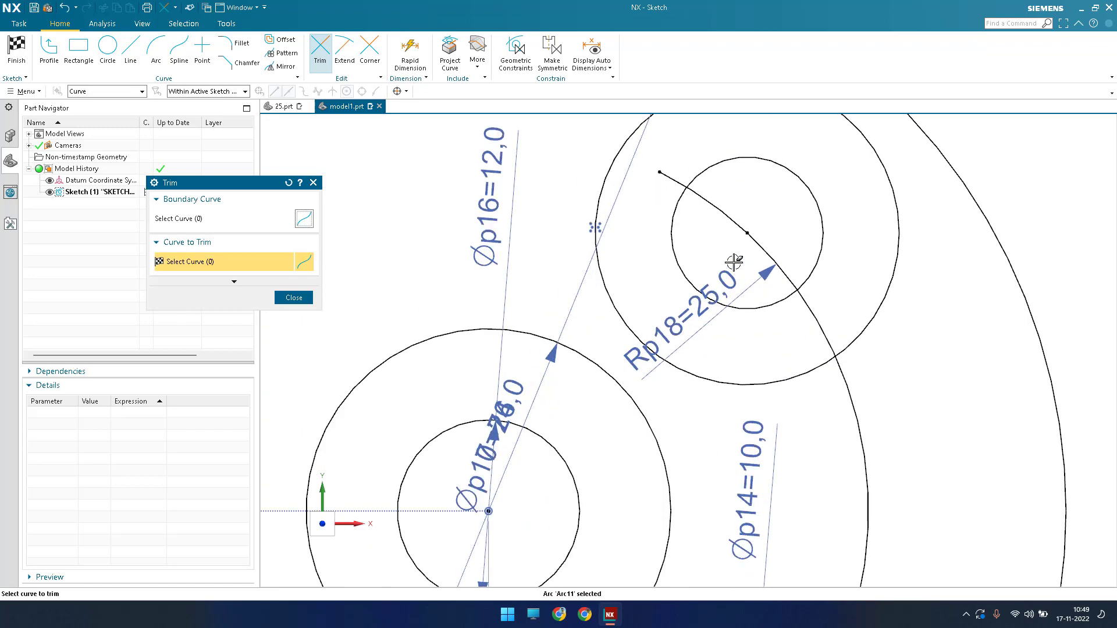
pyautogui.click(714, 202)
pyautogui.press('Escape')
pyautogui.hotkey('ctrl', 'f')
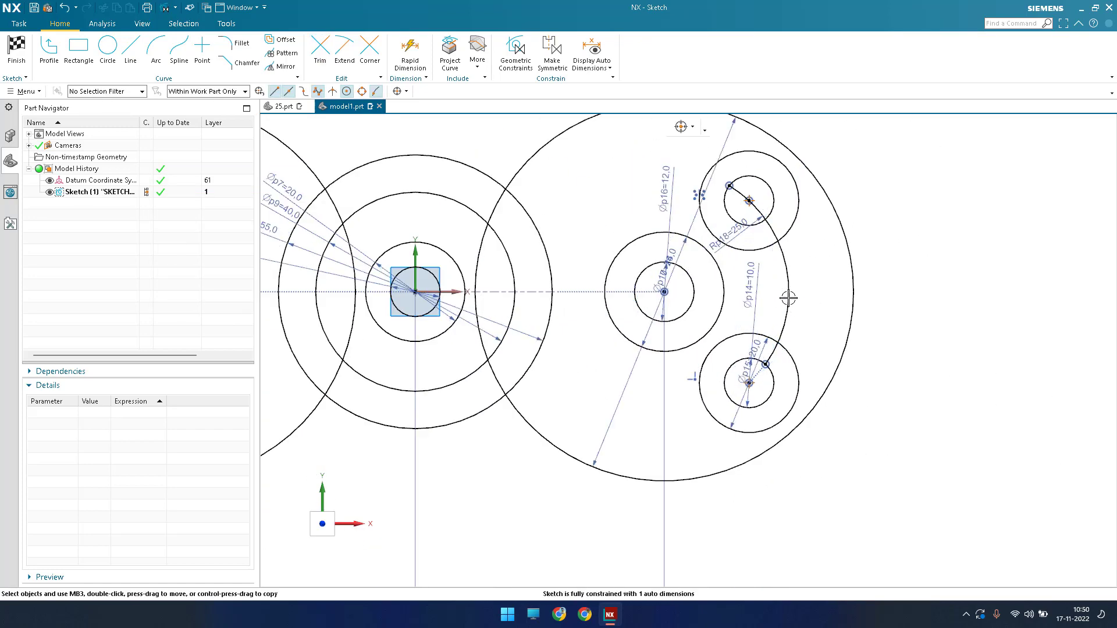
# Extend the lower end of the 25 mm radius arc through the lower 10 mm circle to its far side
pyautogui.scroll(3, 791, 291)
pyautogui.scroll(2, 786, 274)
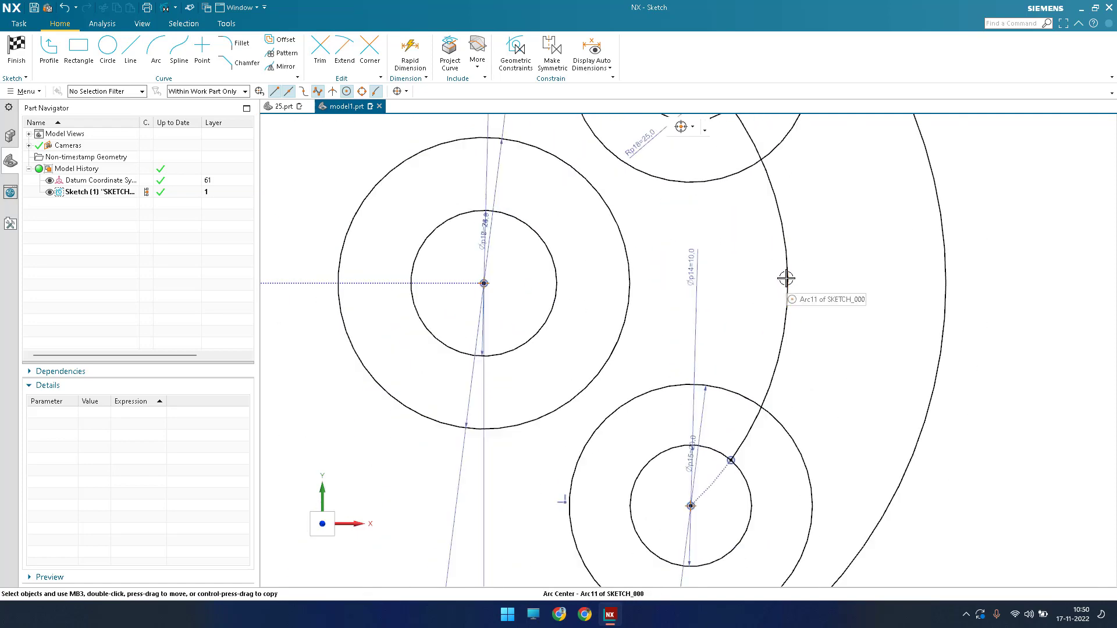
pyautogui.scroll(-5, 786, 274)
pyautogui.scroll(5, 751, 199)
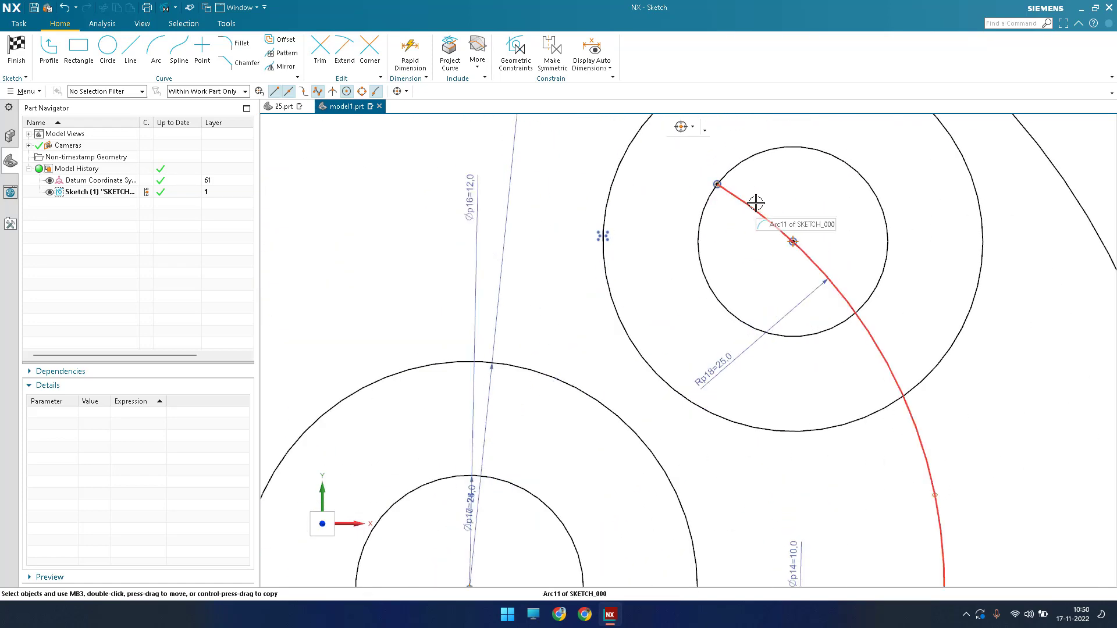
pyautogui.scroll(-5, 843, 355)
pyautogui.scroll(3, 869, 500)
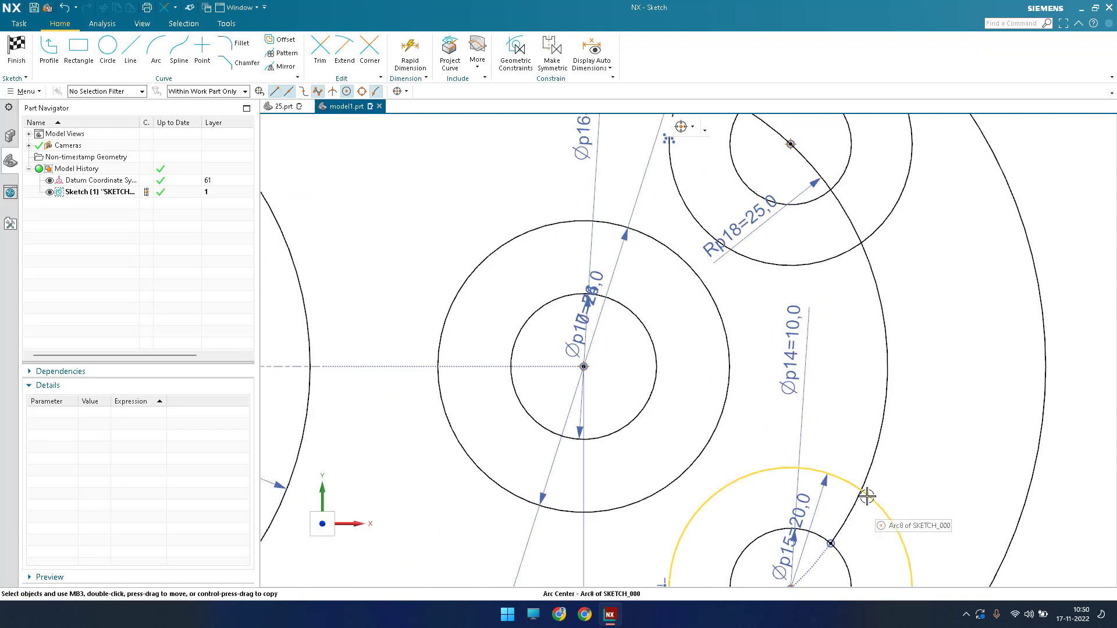
pyautogui.press('e')
pyautogui.click(843, 520)
pyautogui.press('Escape')
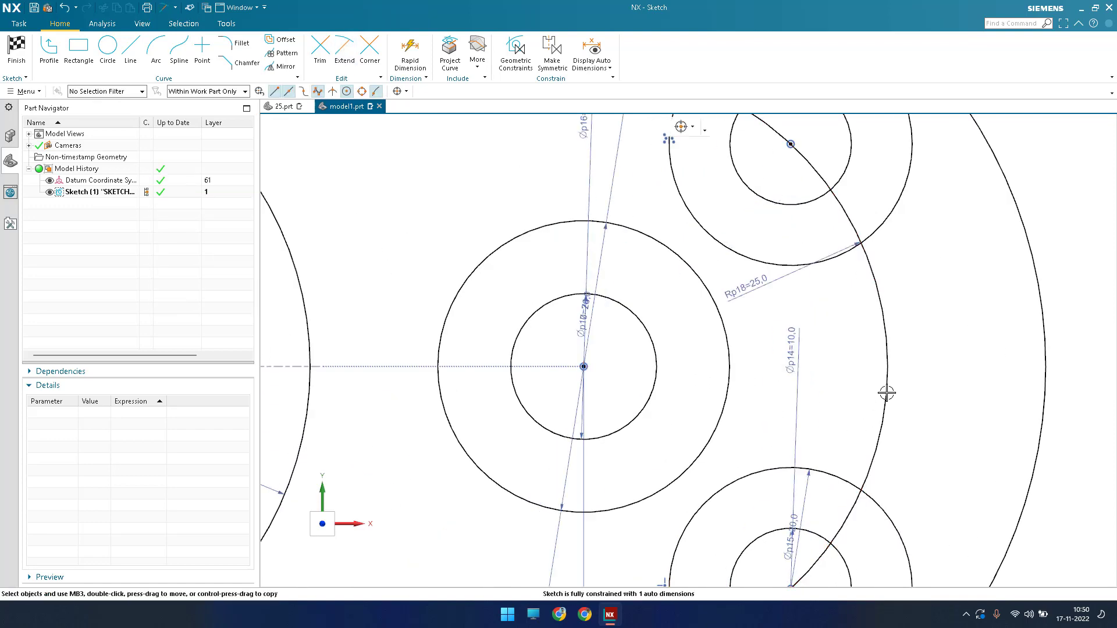
# Convert the 25 mm radius arc into a reference curve
pyautogui.click(886, 394)
pyautogui.rightClick(888, 389)
pyautogui.click(896, 383)
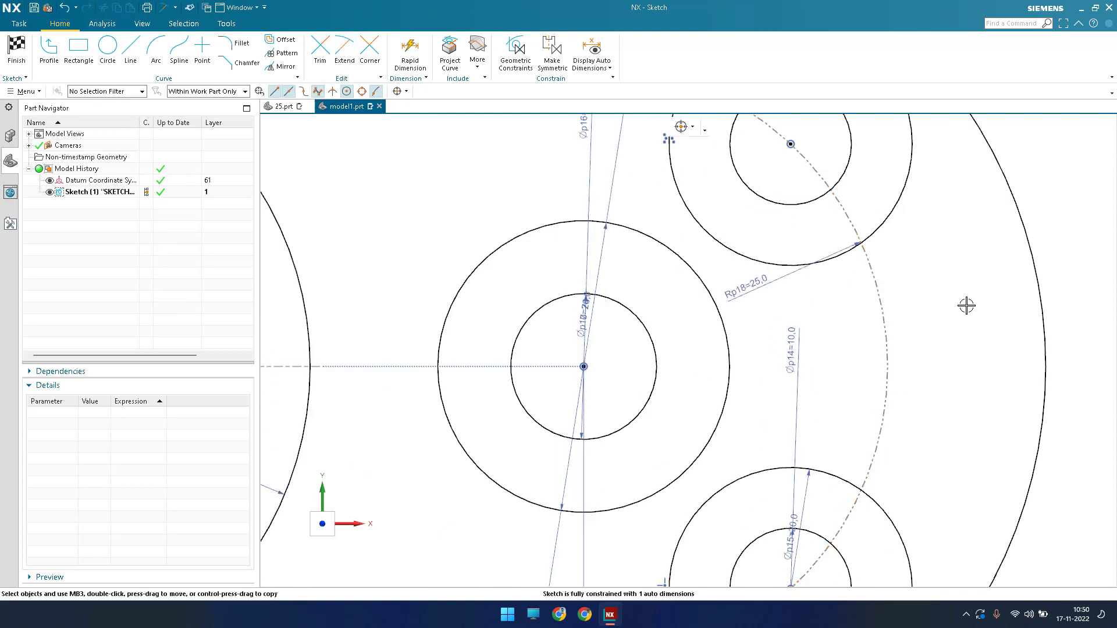
# Shift the lower 10 mm and 20 mm circle pair slightly along the 25 mm radius reference arc
pyautogui.scroll(-6, 966, 305)
pyautogui.scroll(2, 905, 334)
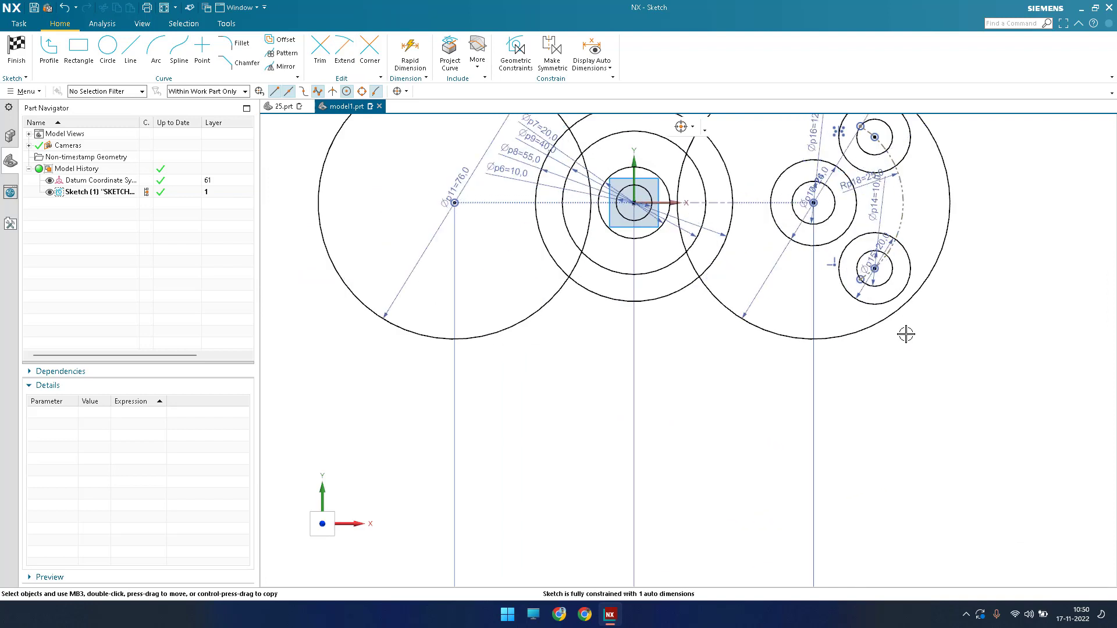
pyautogui.keyDown('shift'); pyautogui.moveTo(905, 333); pyautogui.dragTo(902, 417, button='middle'); pyautogui.keyUp('shift')
pyautogui.scroll(1, 871, 358)
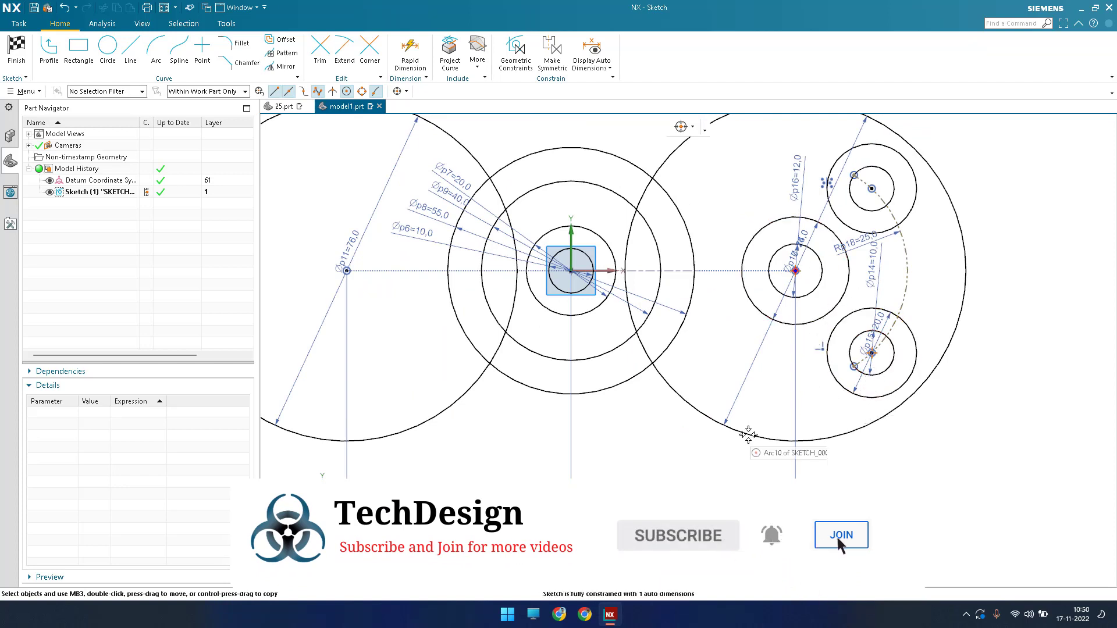
pyautogui.scroll(5, 814, 401)
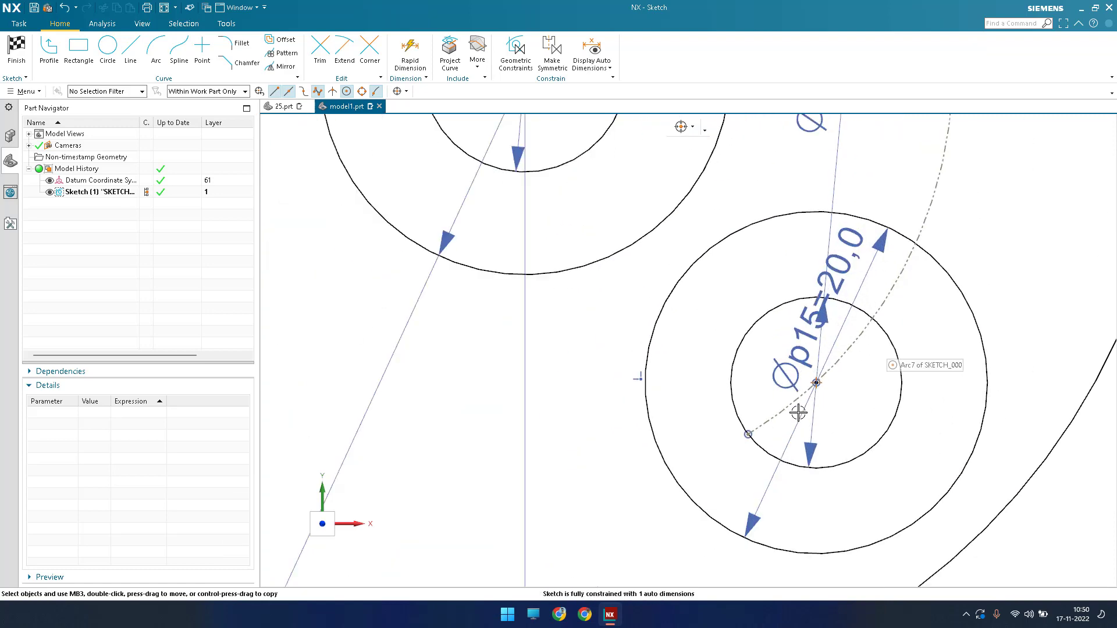
pyautogui.moveTo(748, 373)
pyautogui.mouseDown()
pyautogui.moveTo(770, 400)
pyautogui.moveTo(760, 444)
pyautogui.moveTo(860, 349)
pyautogui.moveTo(772, 451)
pyautogui.mouseUp()
pyautogui.scroll(-5, 773, 451)
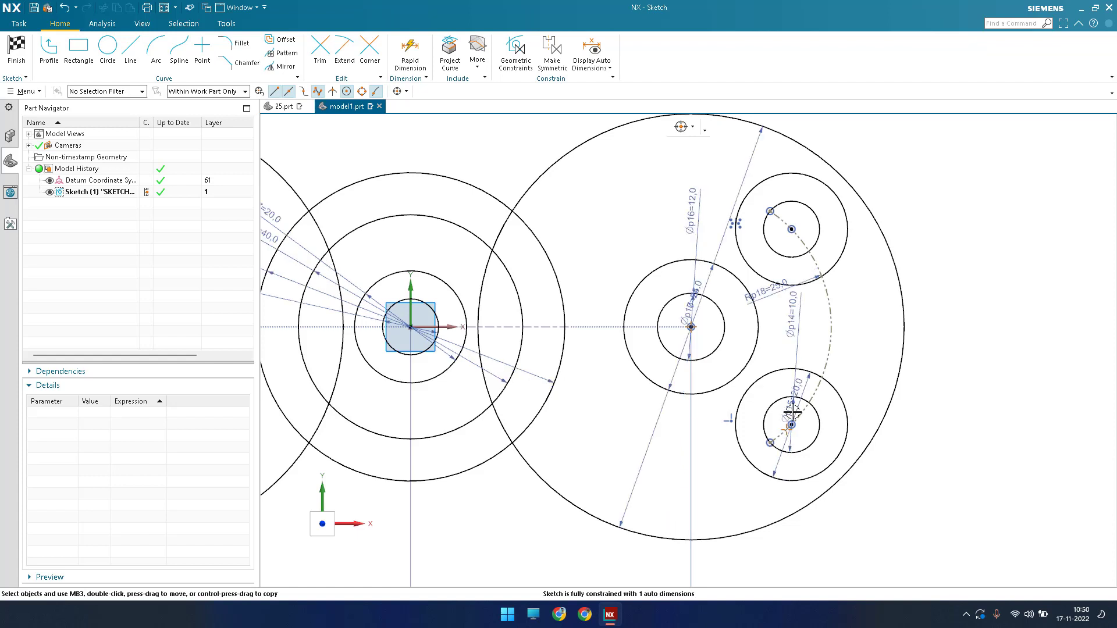
# Dimension the vertical distance between the centres of the upper and lower circle pairs as 25 mm, and correct it to 40 mm
pyautogui.press('d')
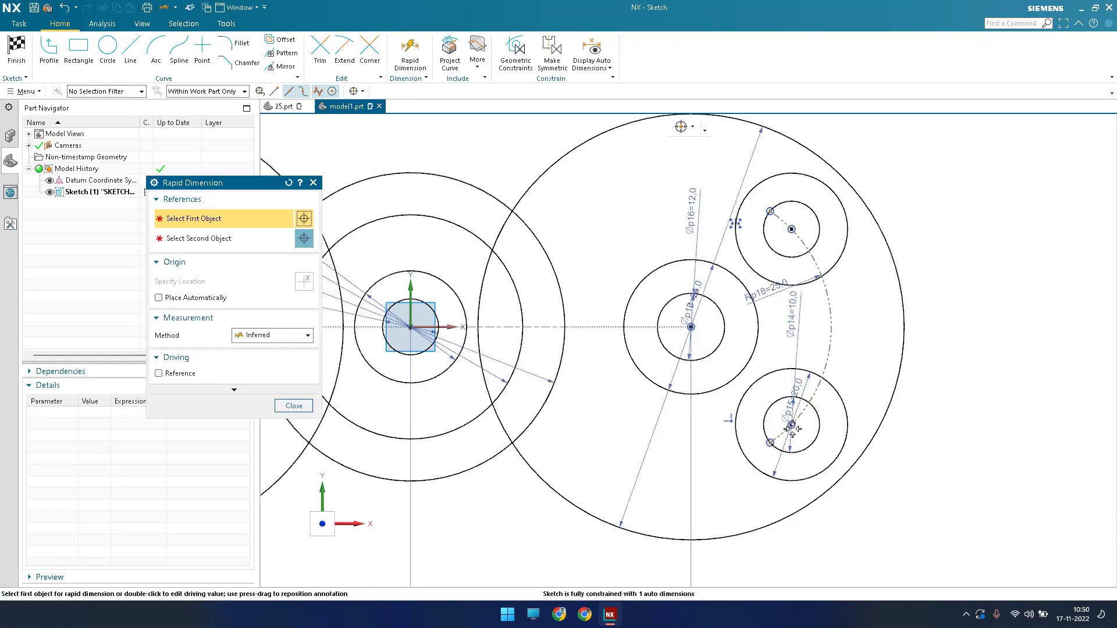
pyautogui.click(791, 426)
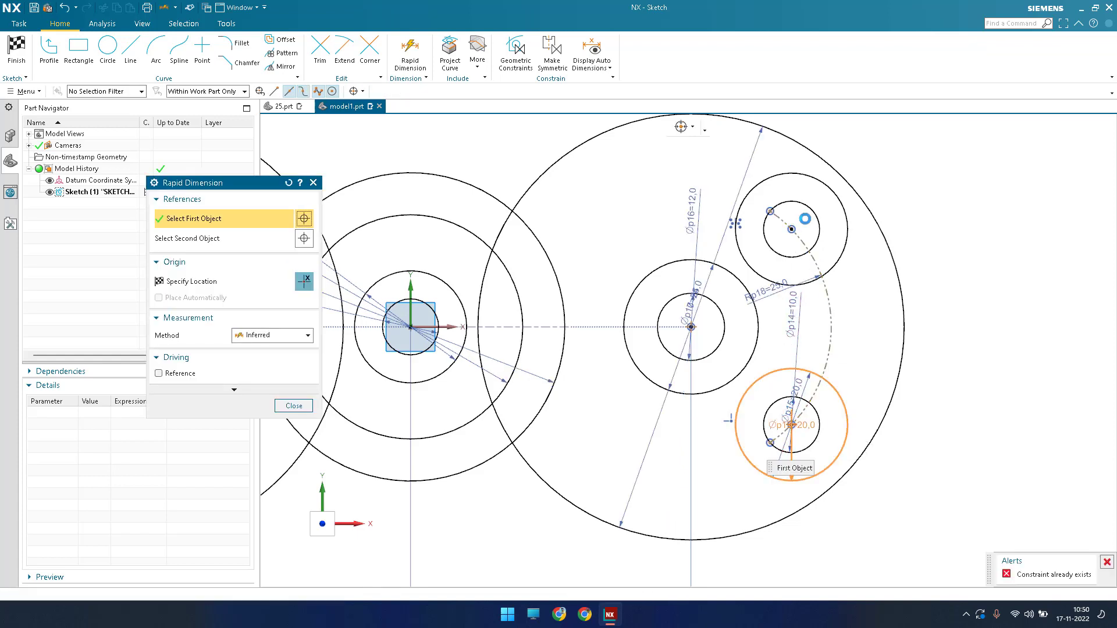
pyautogui.click(791, 230)
pyautogui.click(930, 413)
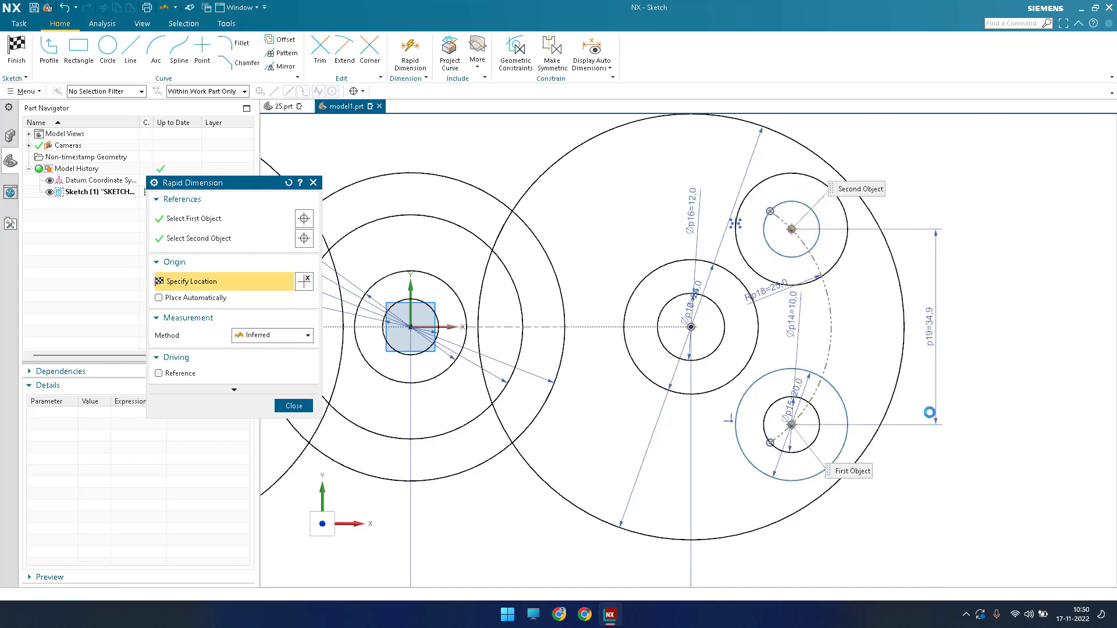
pyautogui.write('25')
pyautogui.press('Return')
pyautogui.press('Escape')
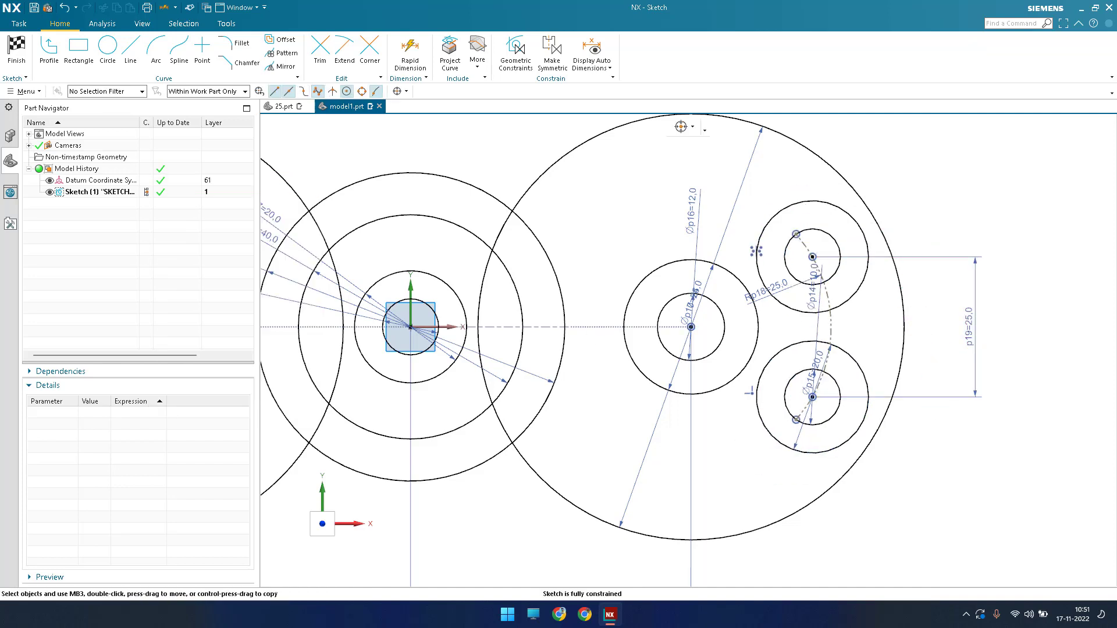
pyautogui.doubleClick(976, 334)
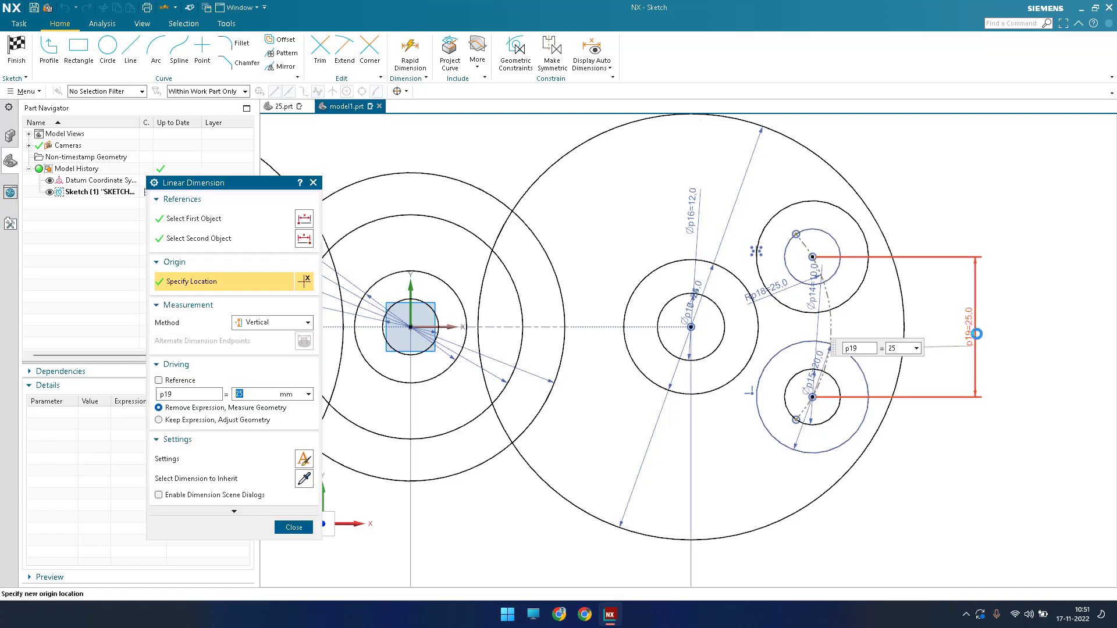
pyautogui.press('Escape')
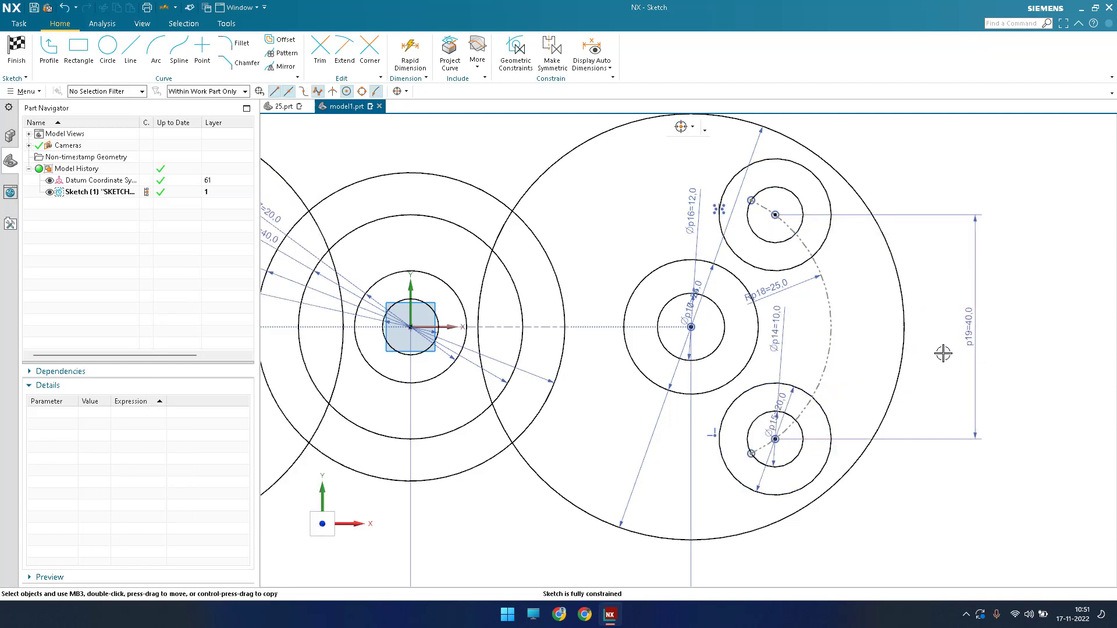
# Mirror all four circles of the upper and lower 10 mm and 20 mm pairs across the sketch's vertical axis into the left 76 mm circle
pyautogui.scroll(-3, 920, 367)
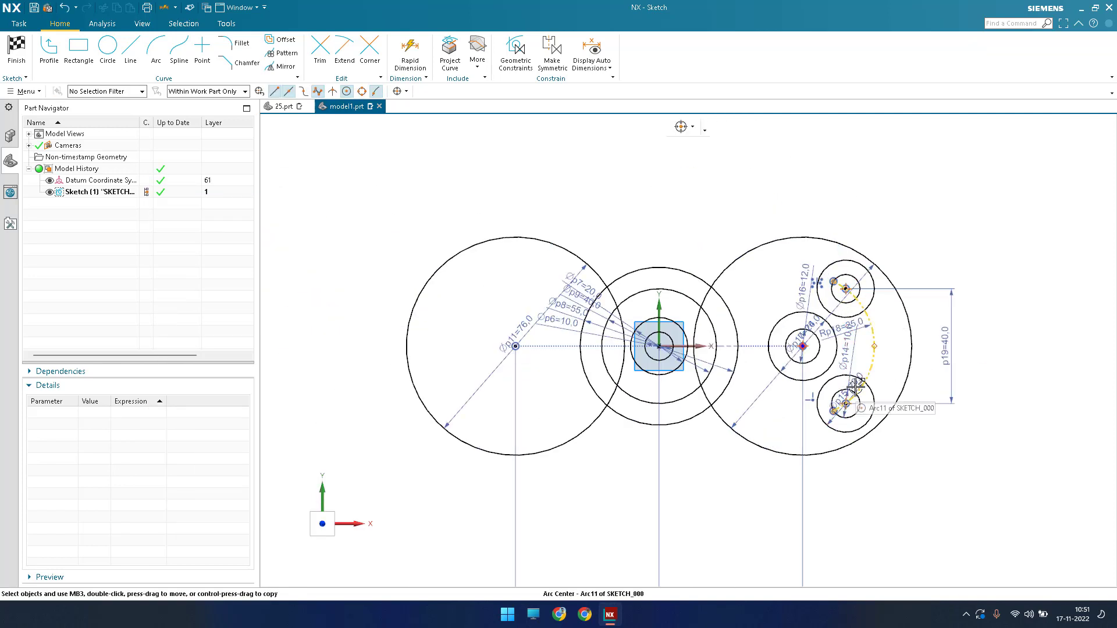
pyautogui.click(281, 66)
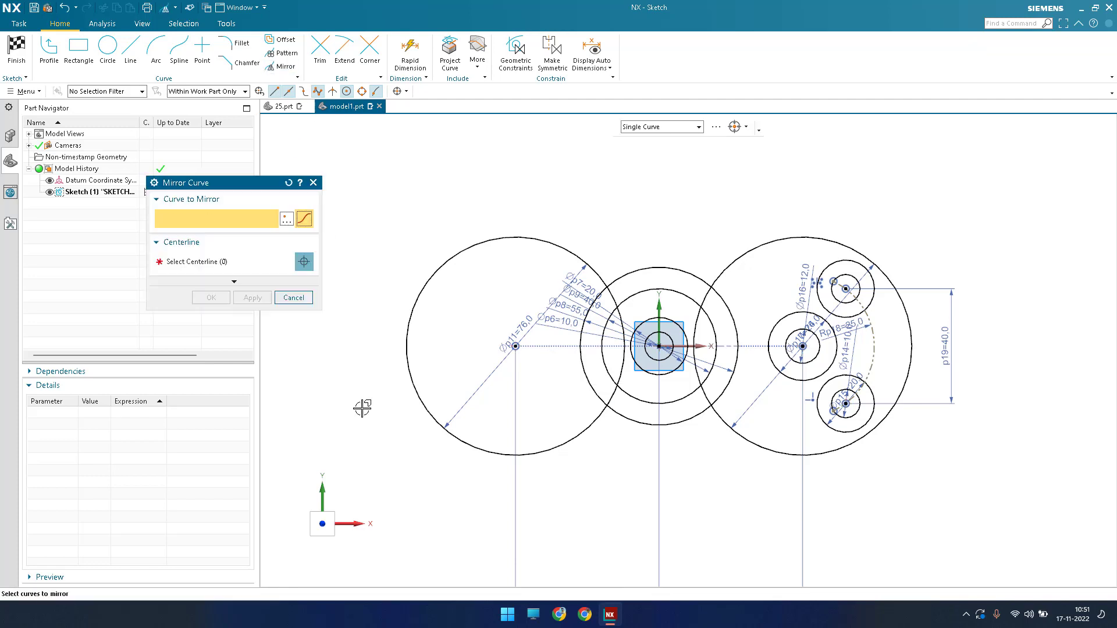
pyautogui.scroll(3, 808, 416)
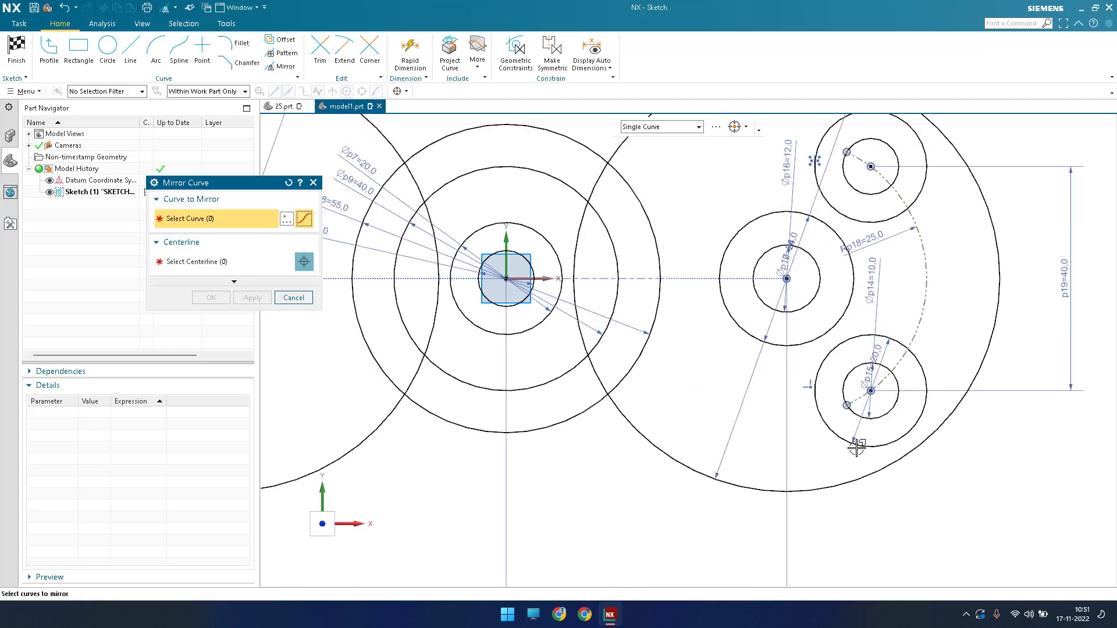
pyautogui.click(840, 431)
pyautogui.click(865, 417)
pyautogui.scroll(-3, 864, 417)
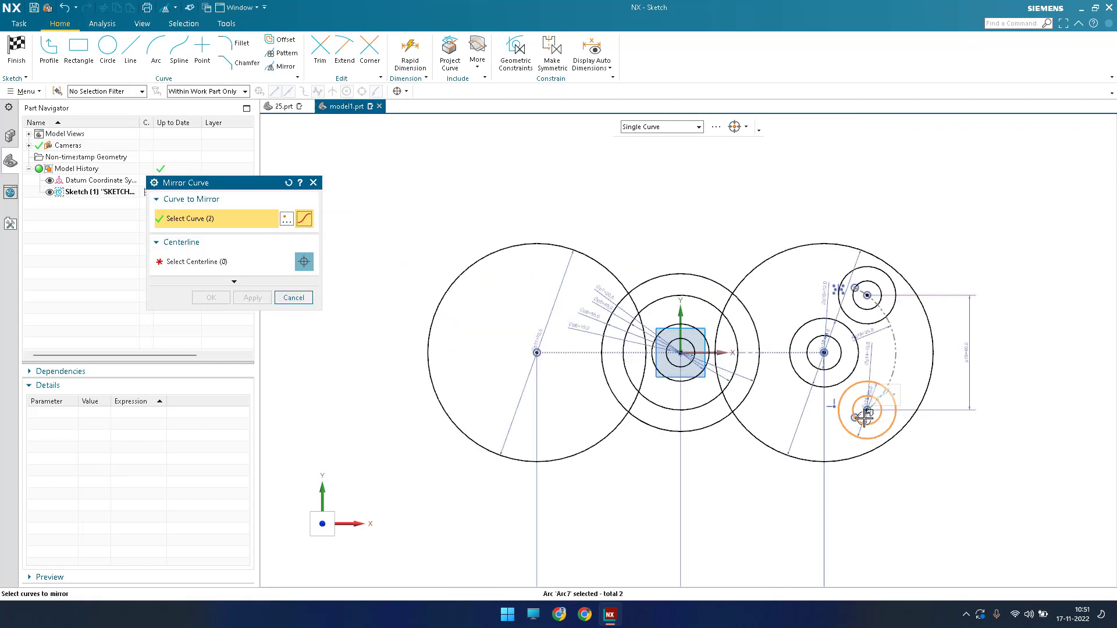
pyautogui.scroll(5, 892, 283)
pyautogui.click(898, 344)
pyautogui.click(852, 329)
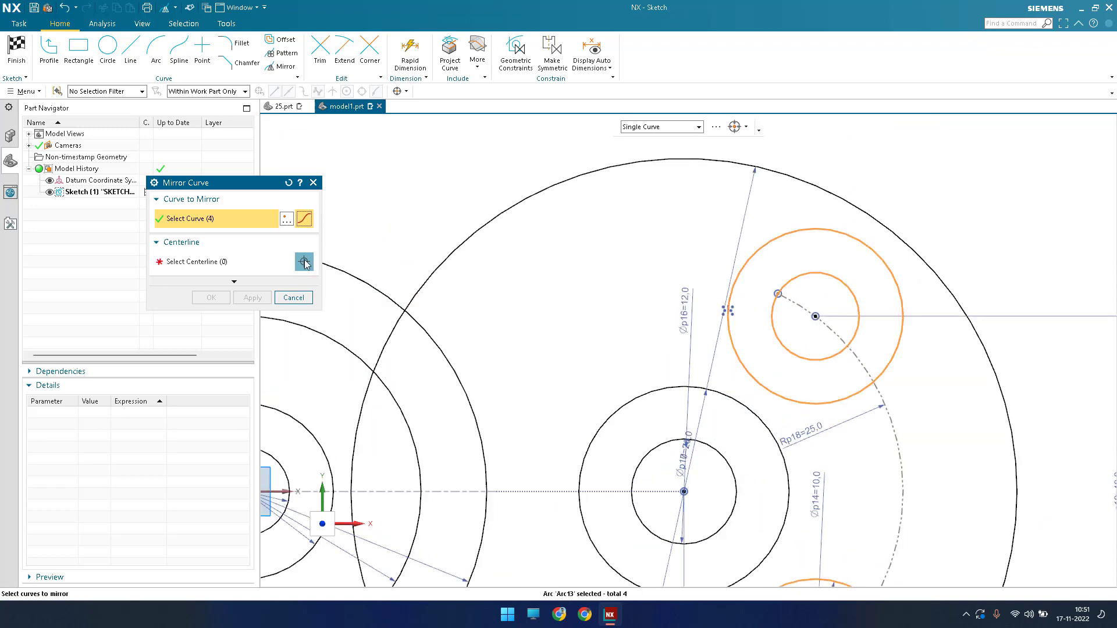
pyautogui.click(305, 262)
pyautogui.scroll(-4, 782, 289)
pyautogui.scroll(5, 561, 379)
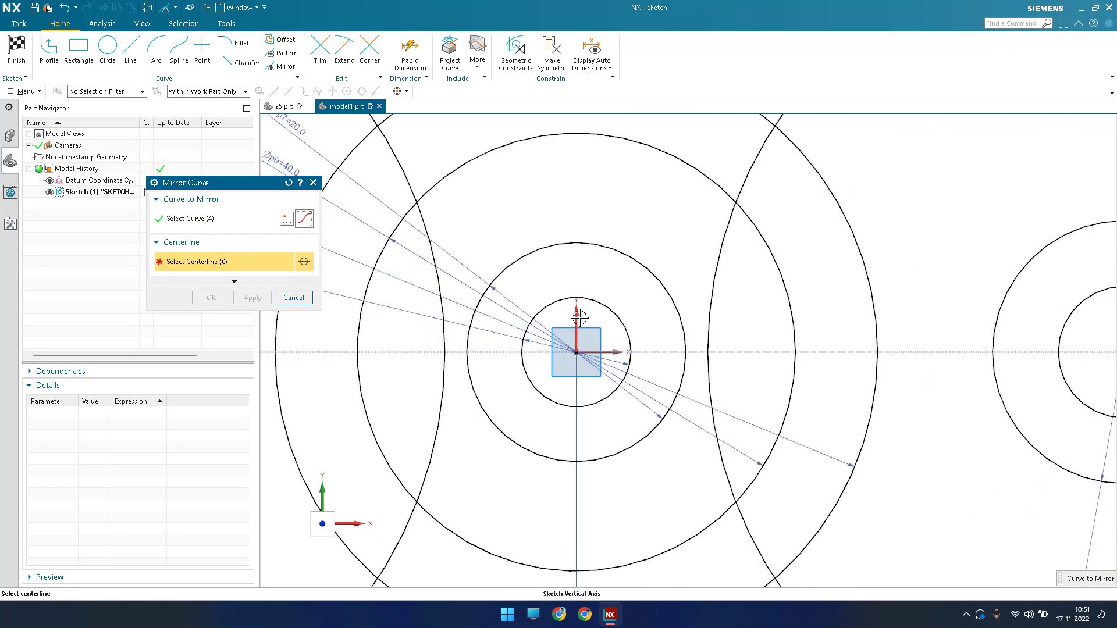
pyautogui.click(574, 322)
pyautogui.scroll(-3, 711, 344)
pyautogui.click(252, 298)
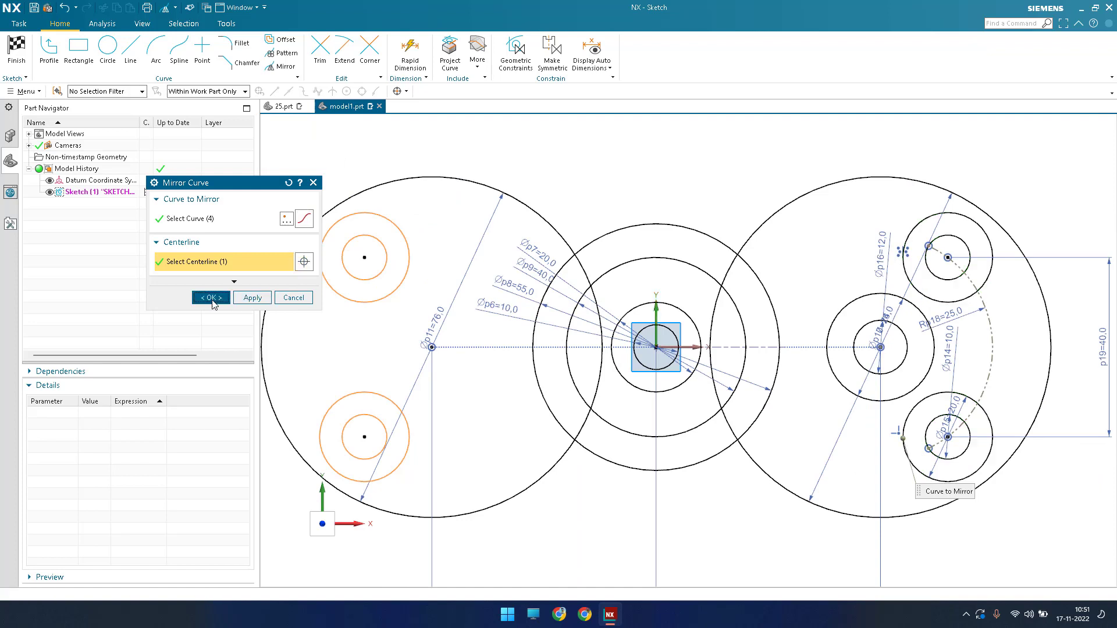
pyautogui.press('Escape')
pyautogui.scroll(-1, 551, 377)
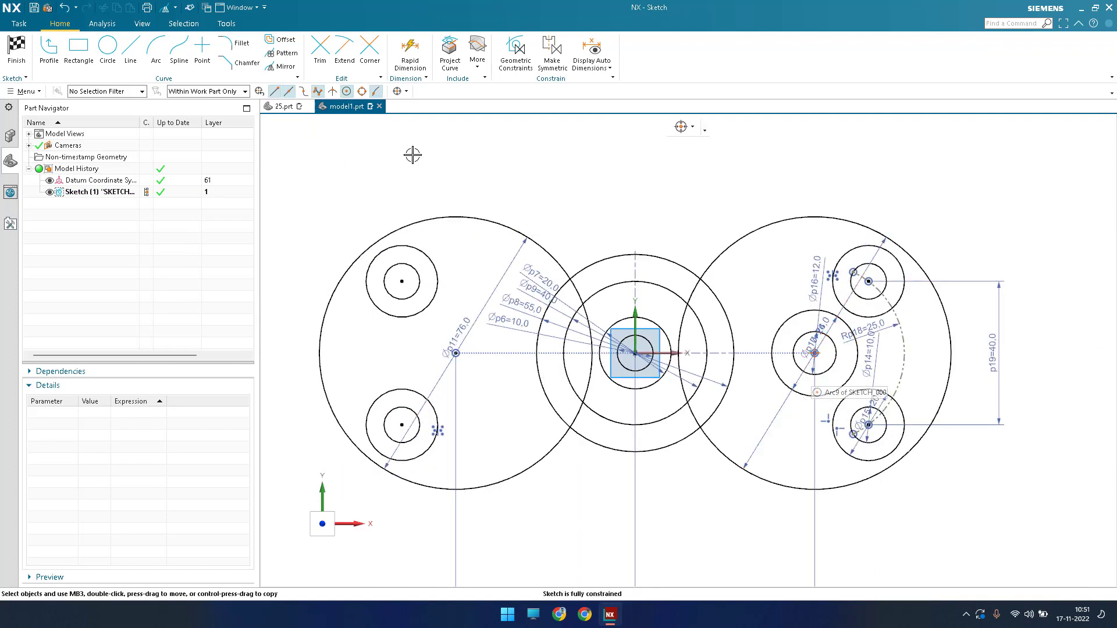
# Mirror the two concentric circles at the centre of the right 76 mm circle across the sketch's vertical axis into the left one
pyautogui.click(247, 63)
pyautogui.press('Escape')
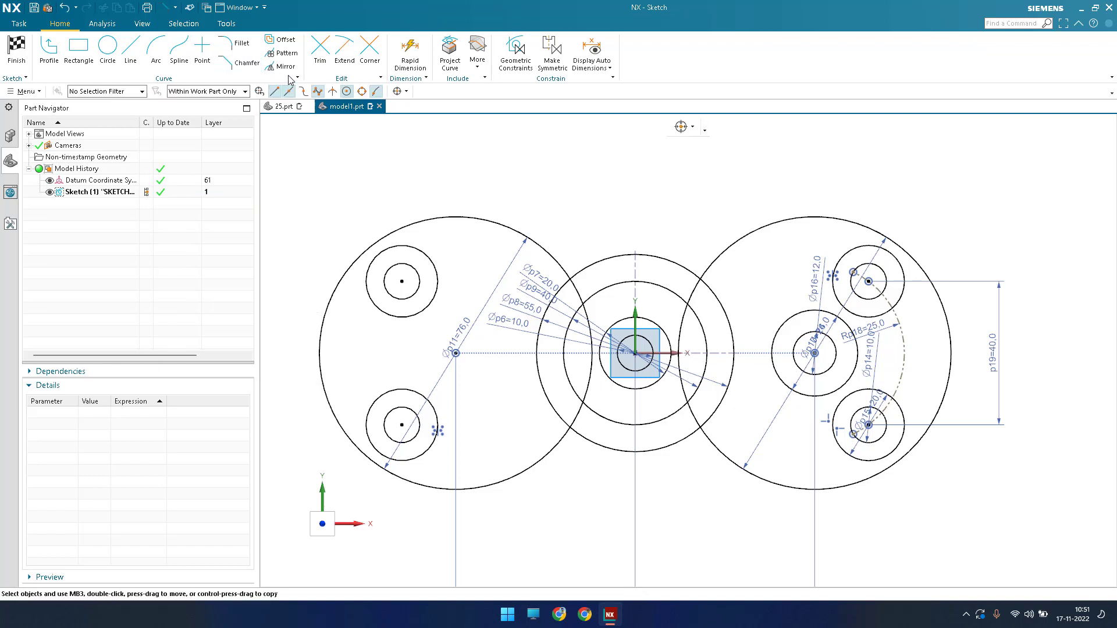
pyautogui.click(807, 397)
pyautogui.click(826, 372)
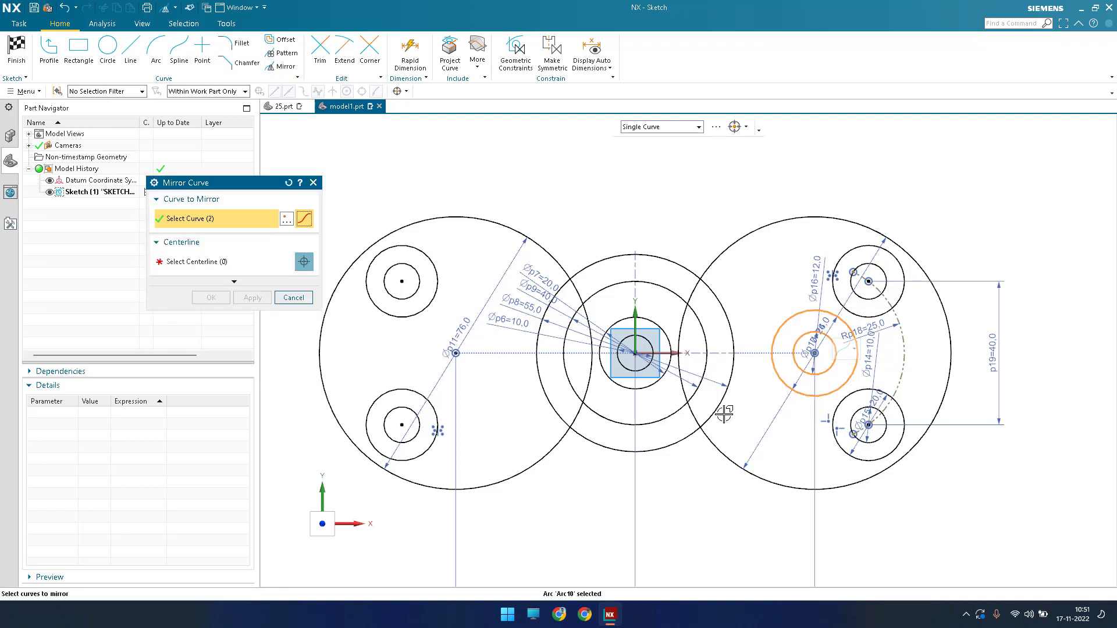
pyautogui.click(247, 268)
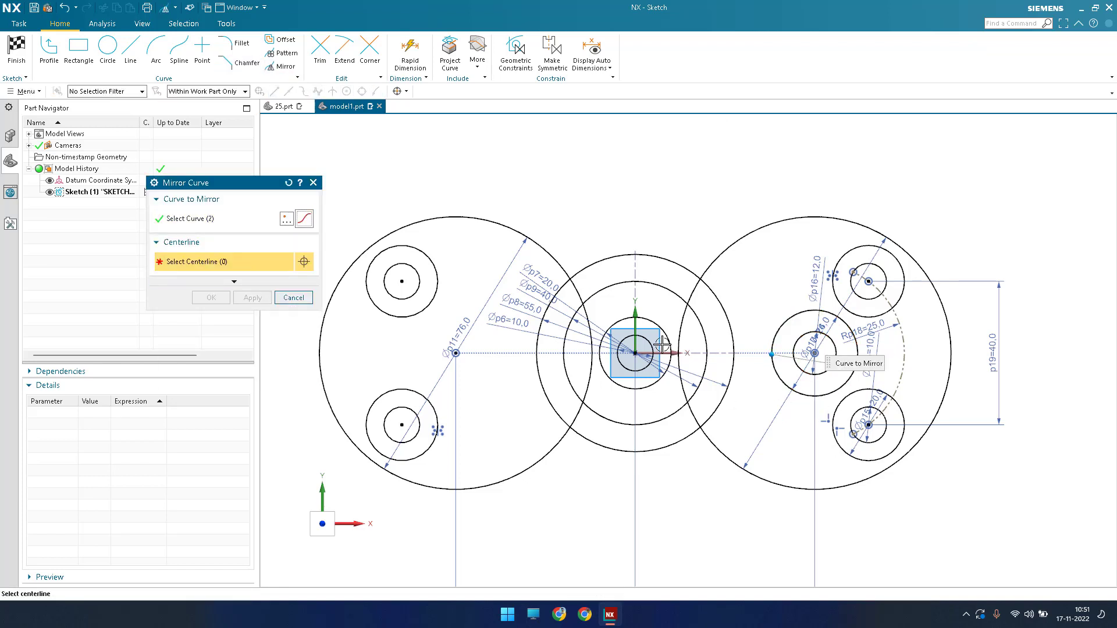
pyautogui.click(635, 324)
pyautogui.click(227, 302)
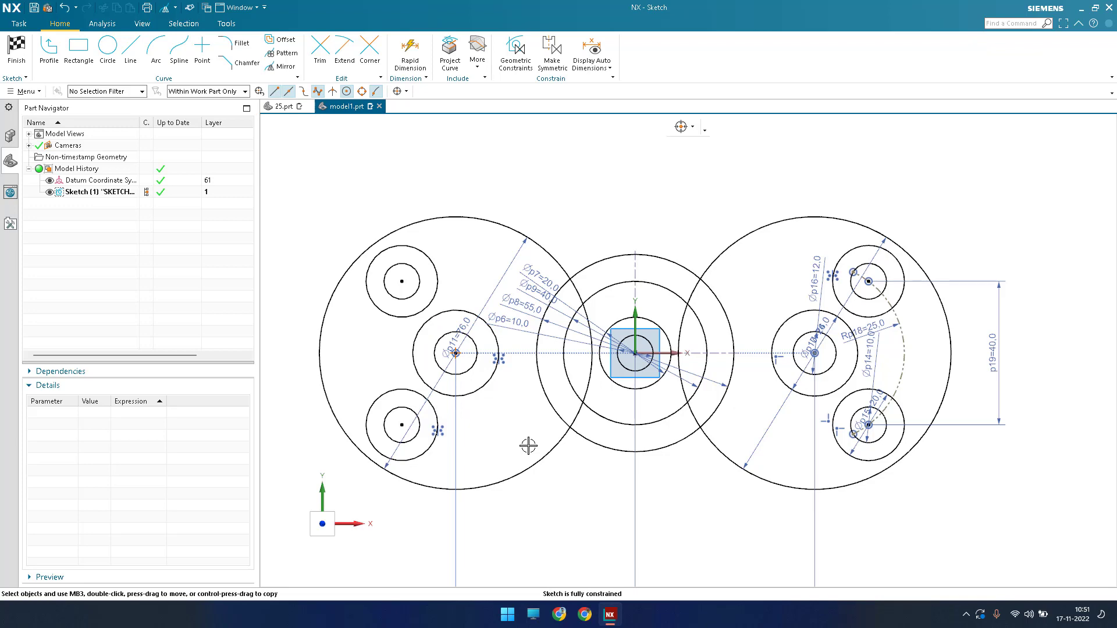
# Draw concentric circles of 10 mm and 20 mm diameter below the central circles, close to the vertical axis
pyautogui.scroll(-2, 530, 444)
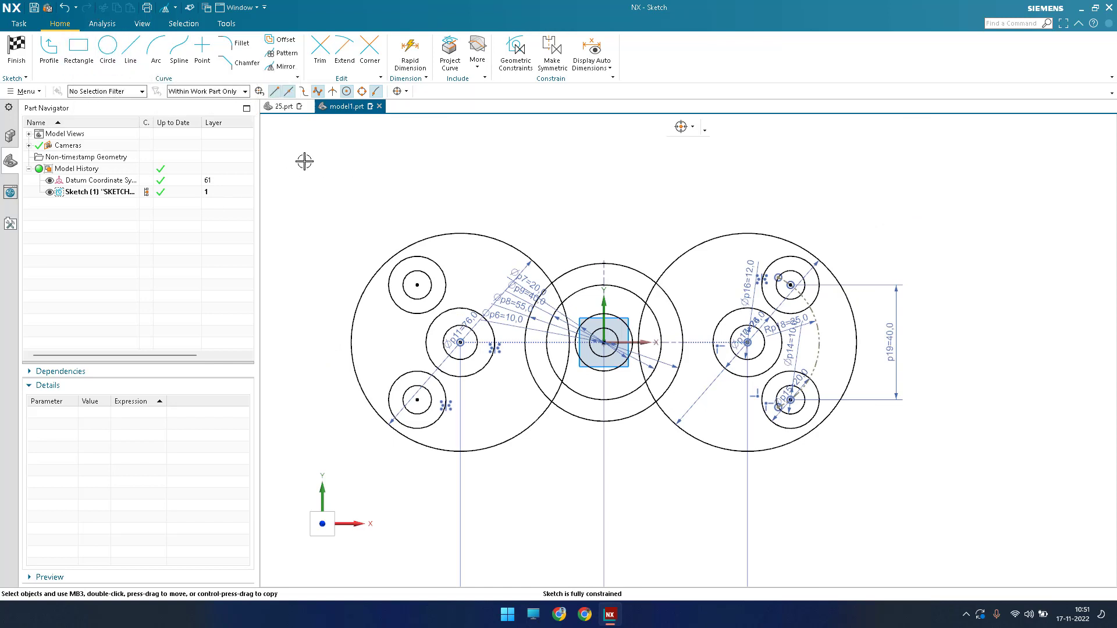
pyautogui.click(107, 47)
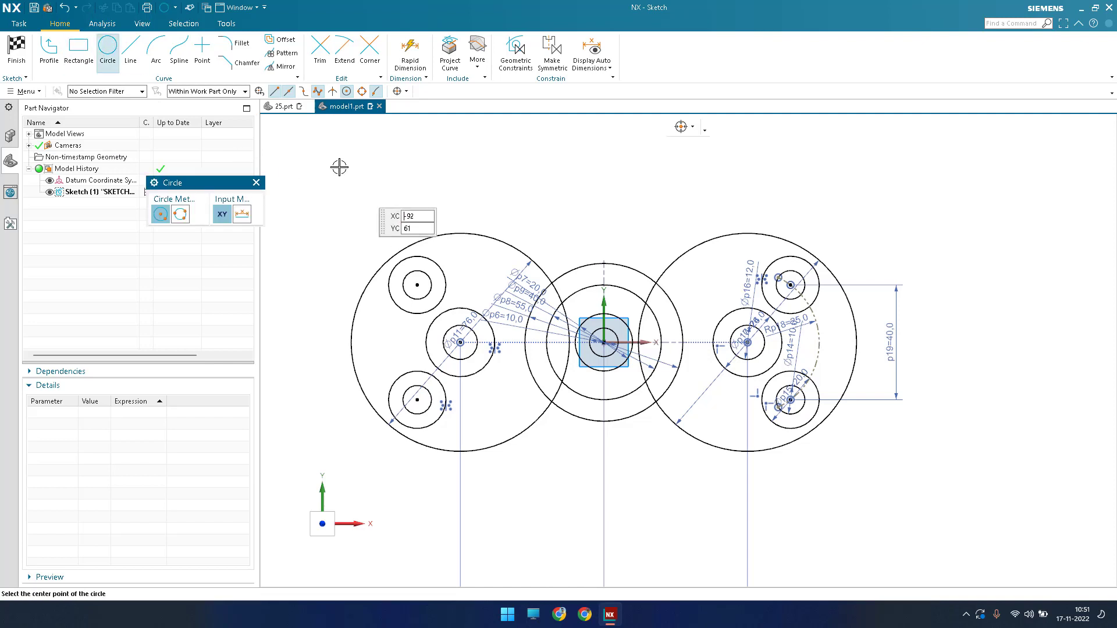
pyautogui.scroll(-2, 436, 304)
pyautogui.scroll(3, 512, 391)
pyautogui.click(506, 389)
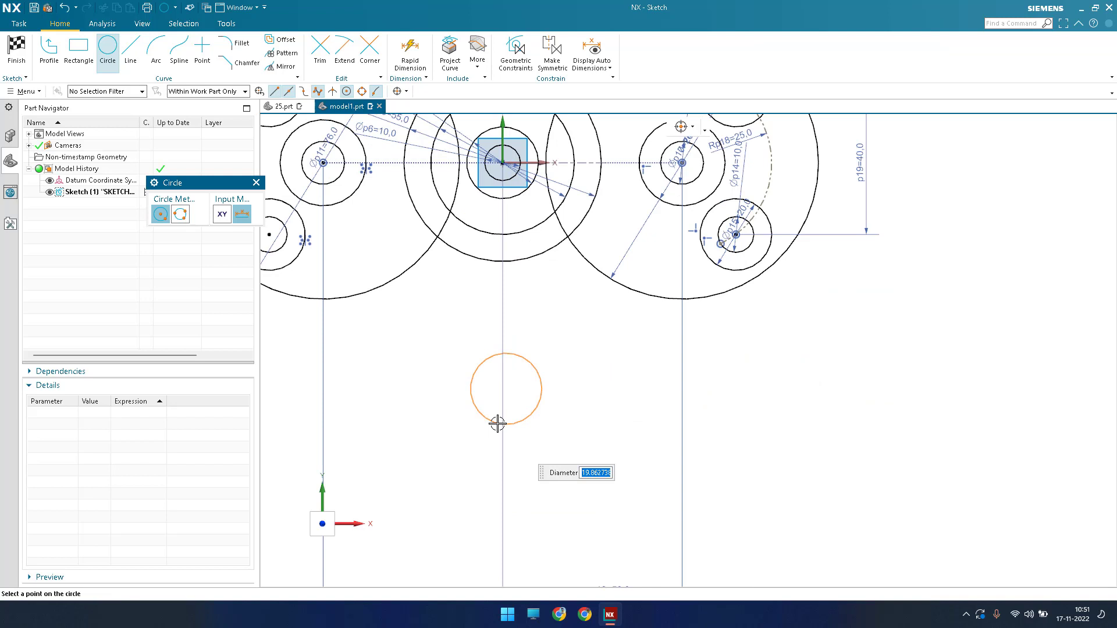
pyautogui.write('10')
pyautogui.press('Return')
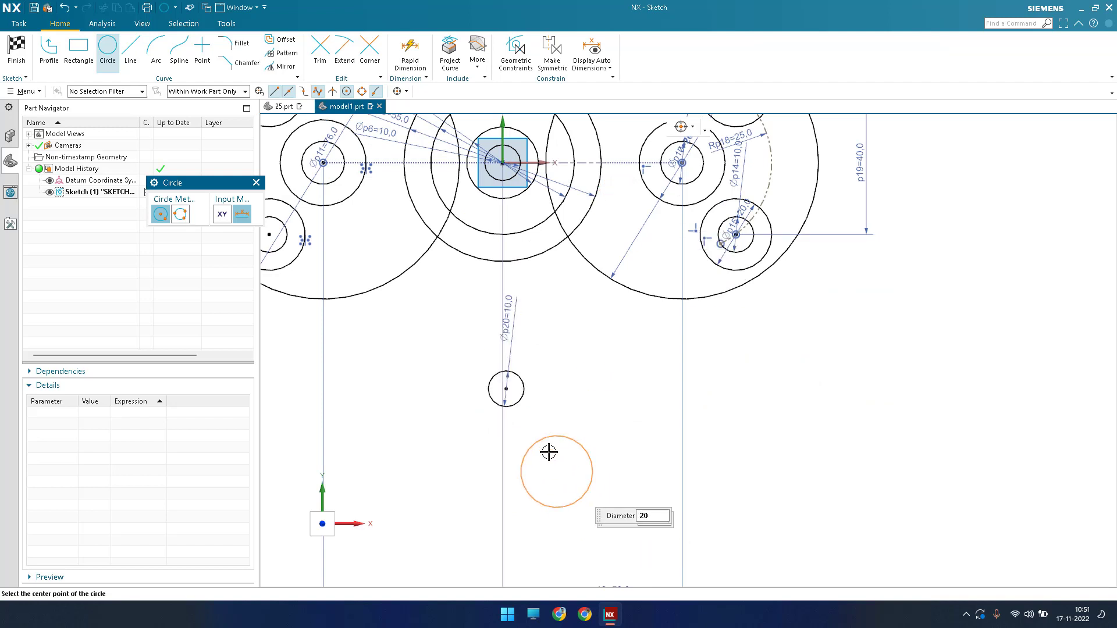
pyautogui.click(506, 389)
pyautogui.press('Escape')
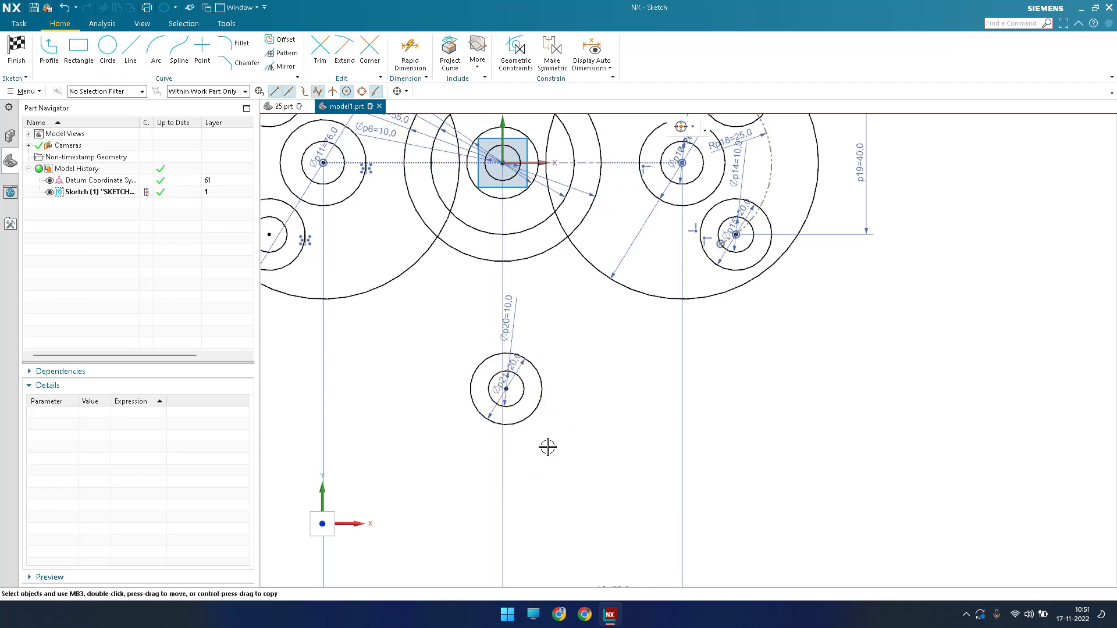
# Constrain the centre of the lower 10 mm and 20 mm circle pair to lie on the sketch's vertical axis
pyautogui.press('c')
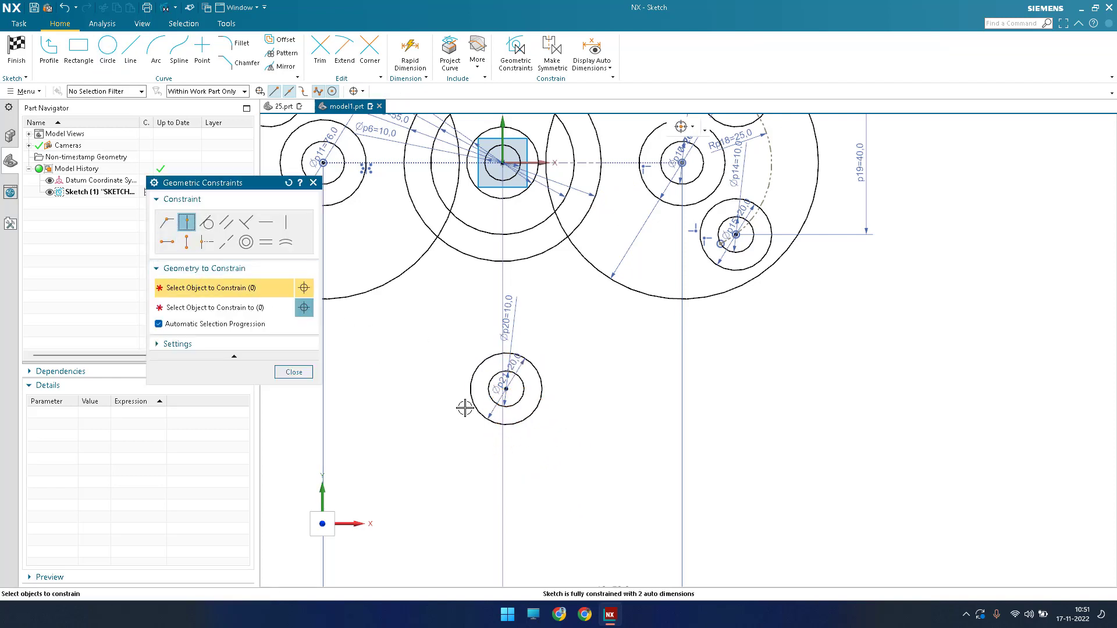
pyautogui.click(506, 389)
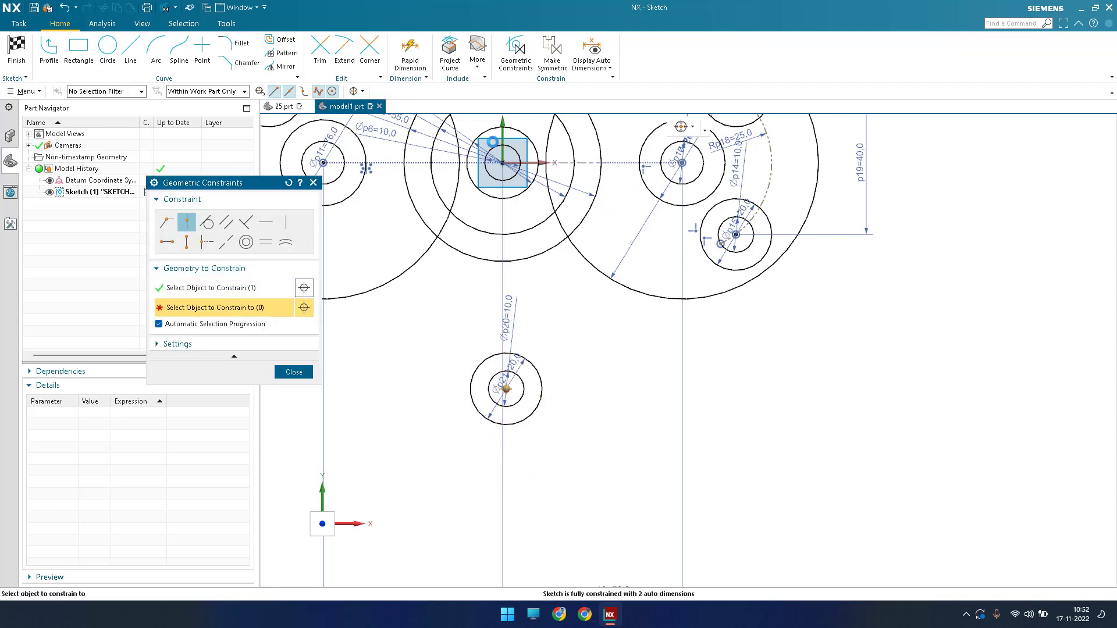
pyautogui.click(502, 373)
pyautogui.click(294, 371)
# Draw concentric circles of 10 mm and 20 mm diameter above the central circles, close to the vertical axis
pyautogui.scroll(-2, 698, 413)
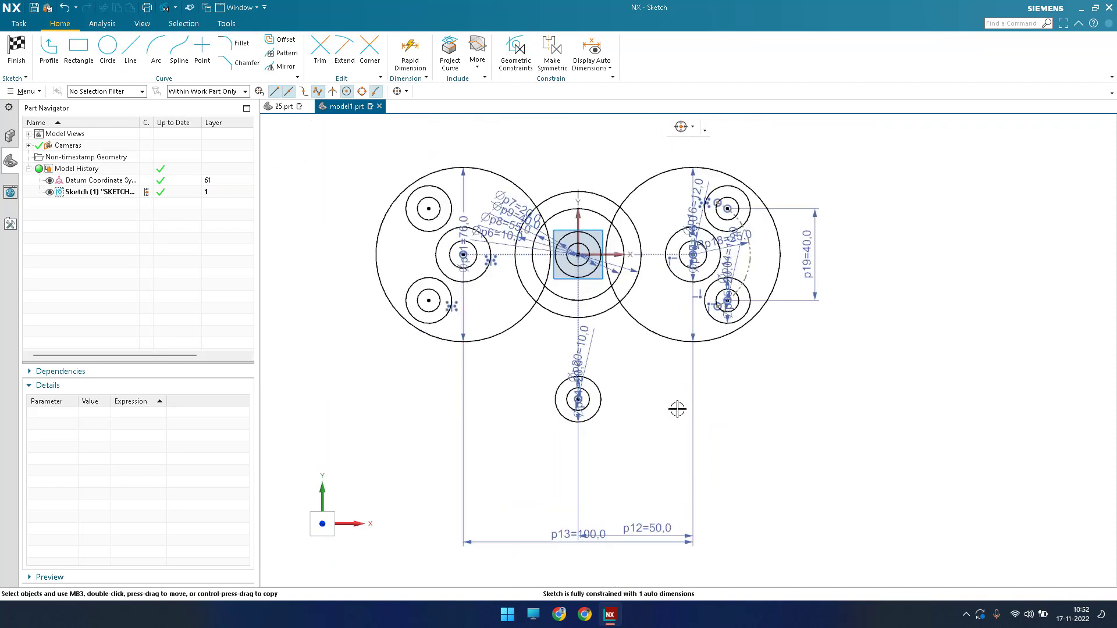
pyautogui.scroll(1, 677, 409)
pyautogui.keyDown('shift'); pyautogui.moveTo(665, 411); pyautogui.dragTo(639, 447, button='middle'); pyautogui.keyUp('shift')
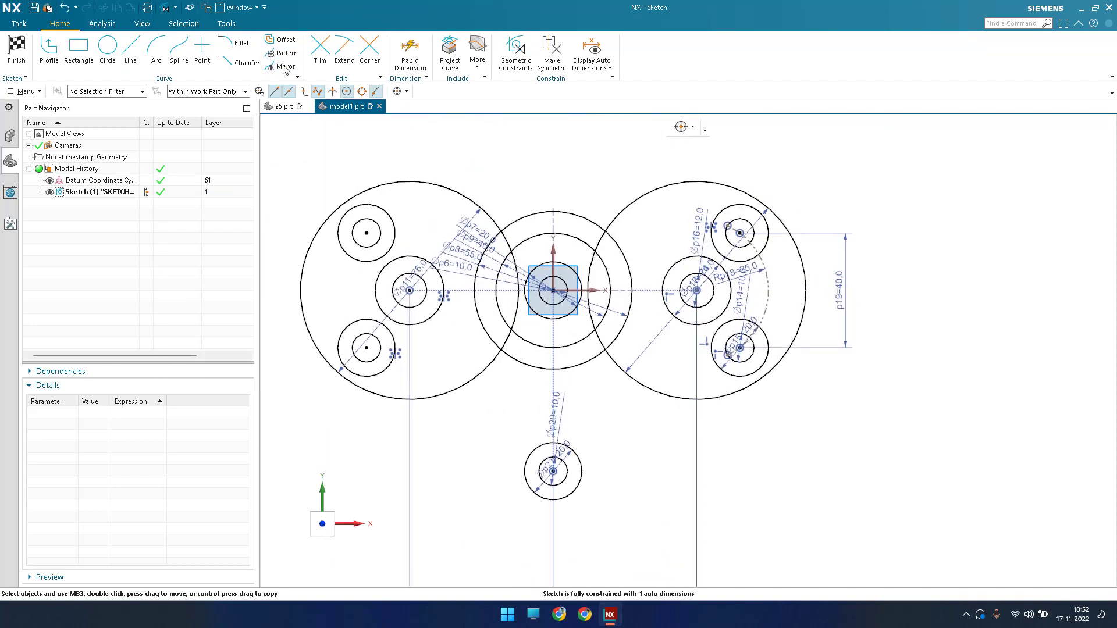
pyautogui.click(108, 48)
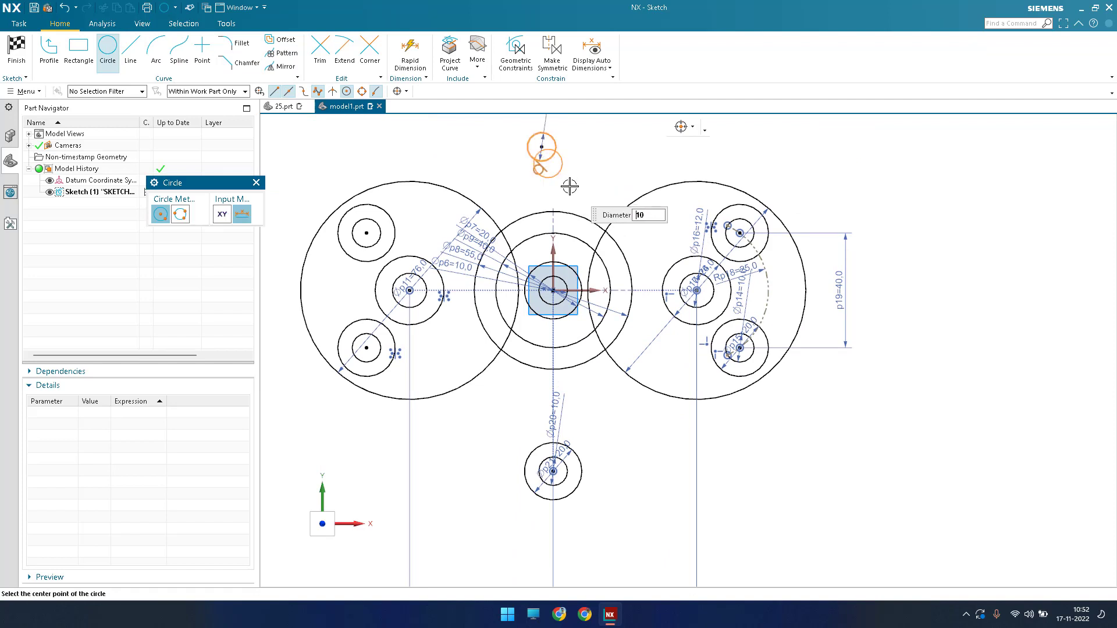
pyautogui.click(542, 146)
pyautogui.press('Escape')
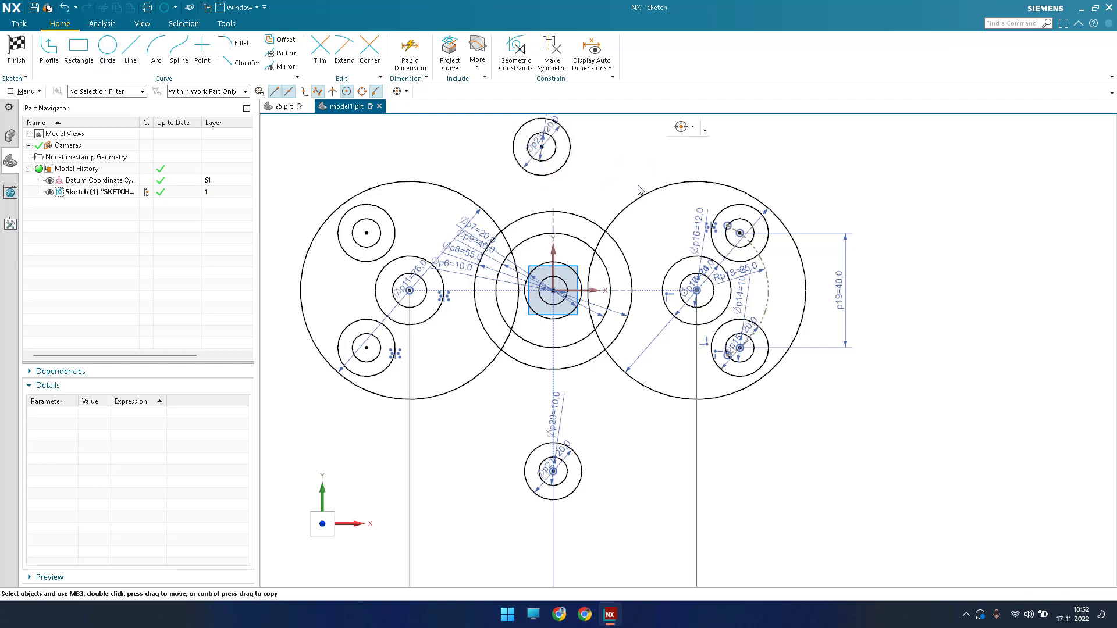
# Constrain the centre of the upper 10 mm and 20 mm circle pair to lie on the sketch's vertical axis
pyautogui.press('c')
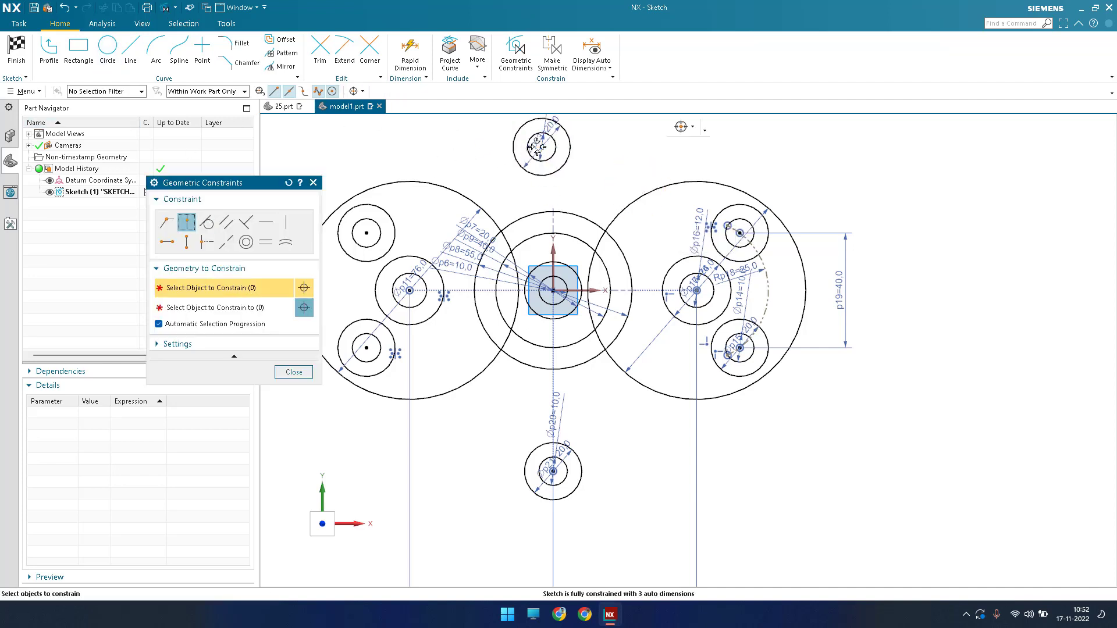
pyautogui.click(542, 147)
pyautogui.click(553, 274)
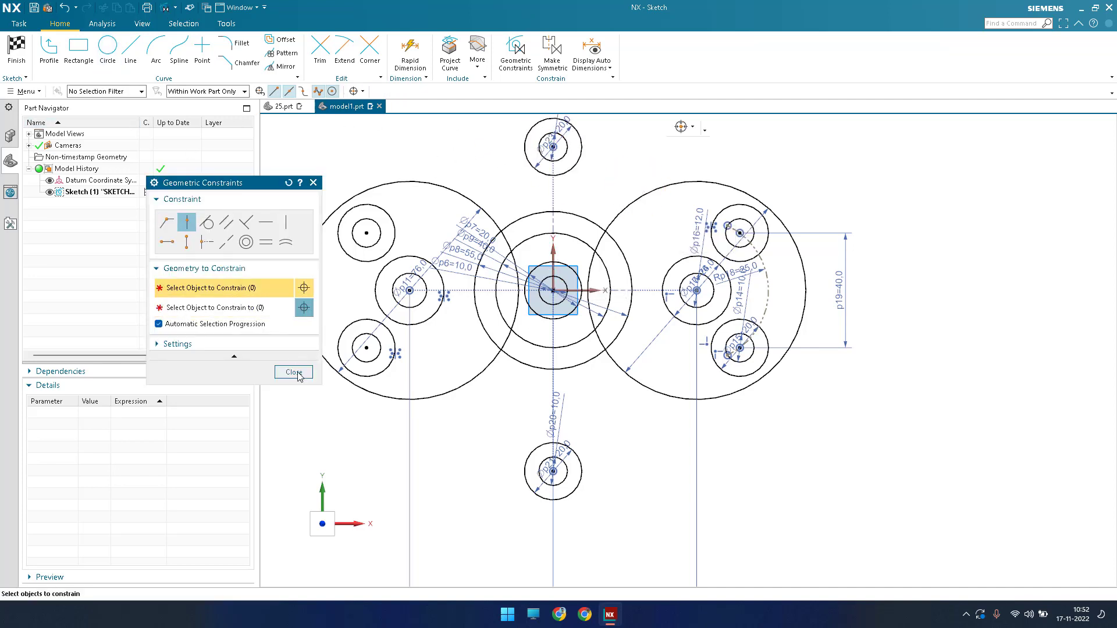
pyautogui.click(295, 373)
# Dimension the vertical distance from the upper circle pair's centre to the centre of the sketch as 45 mm
pyautogui.press('d')
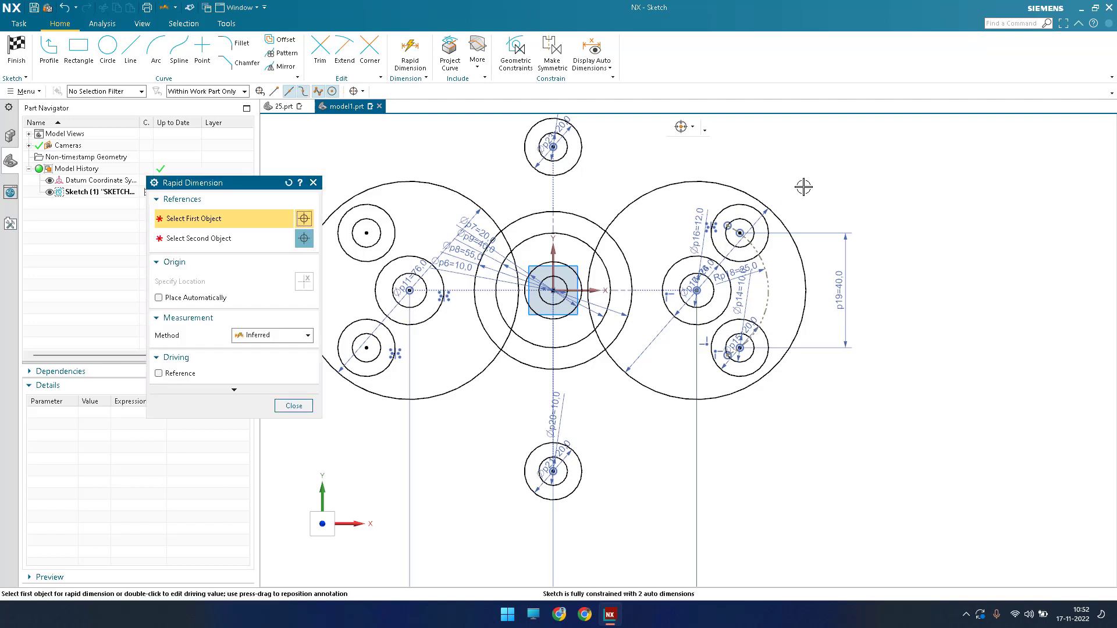
pyautogui.click(556, 147)
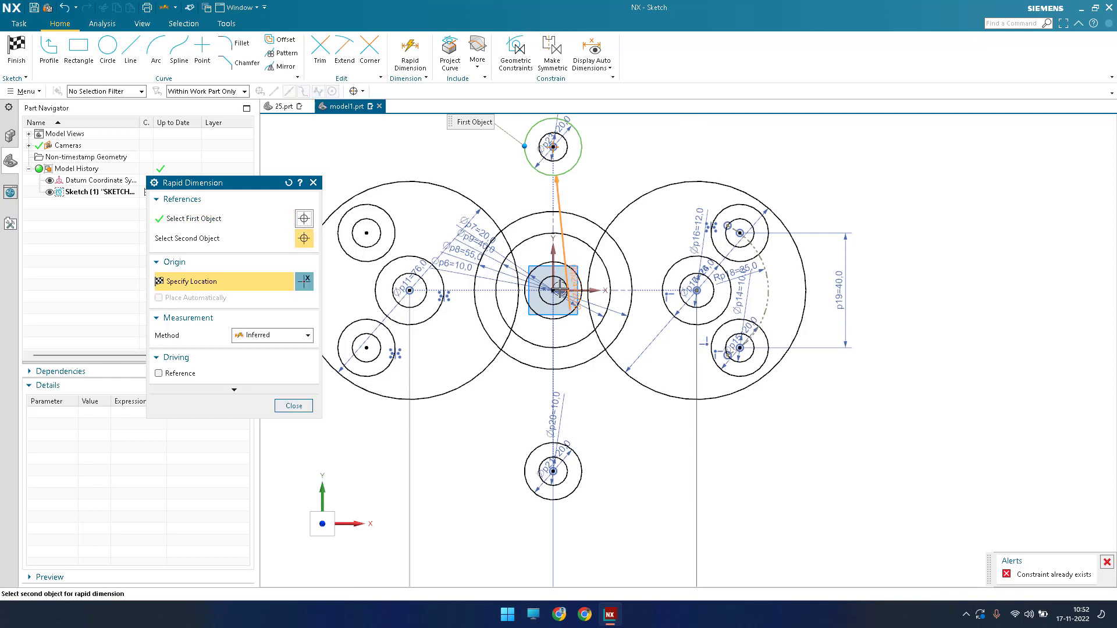
pyautogui.click(568, 291)
pyautogui.click(911, 247)
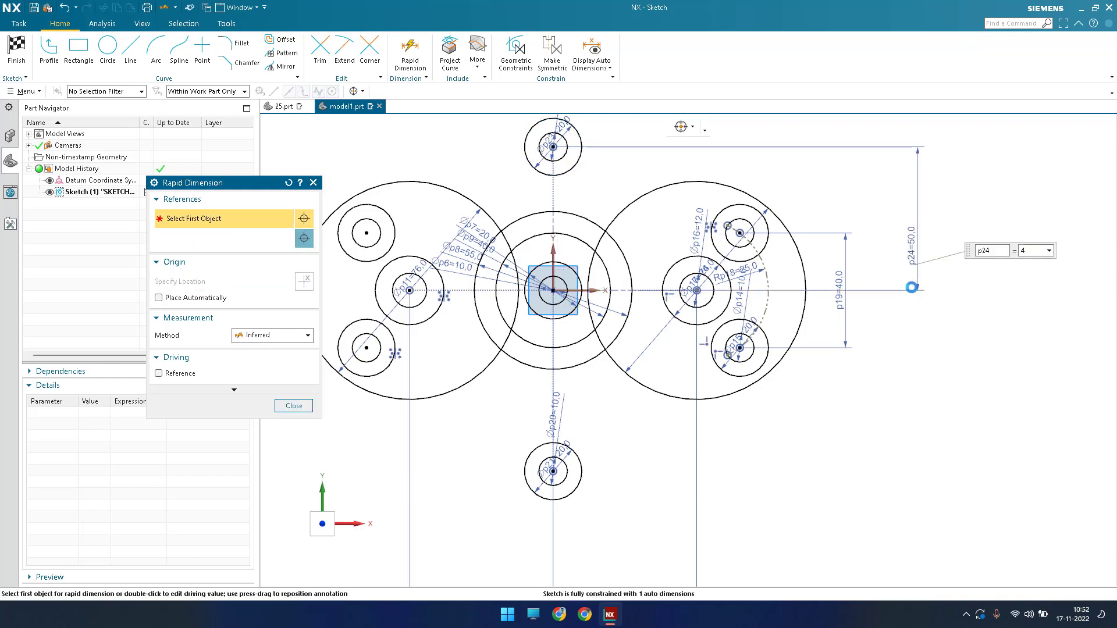
pyautogui.write('45')
pyautogui.press('Return')
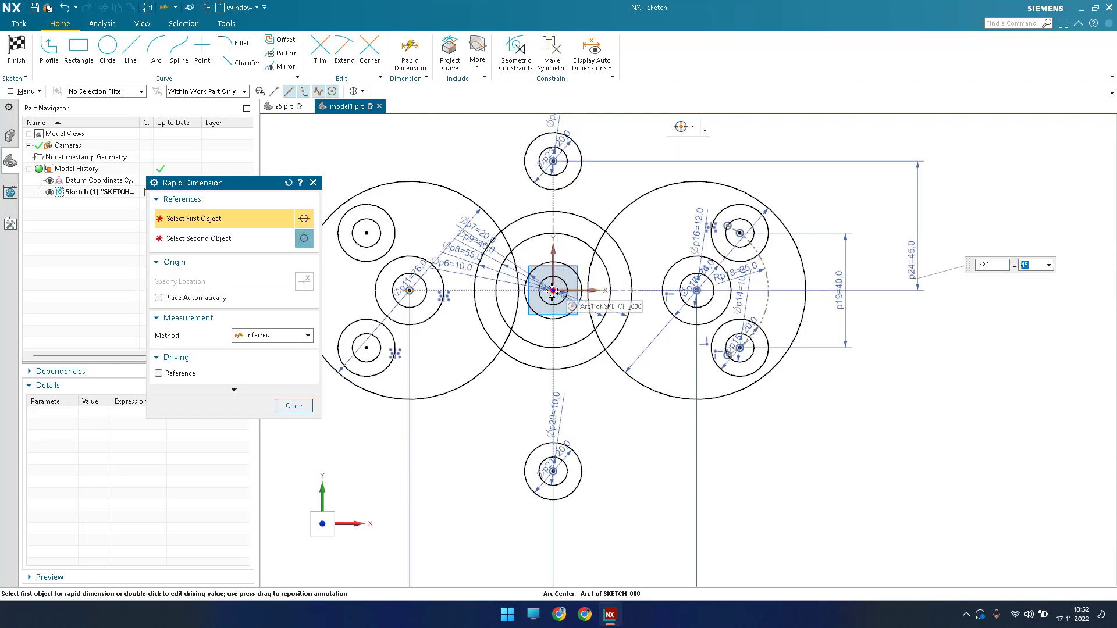
# Dimension the vertical distance from the centre of the sketch to the lower circle pair's centre as 45 mm
pyautogui.click(553, 290)
pyautogui.click(553, 470)
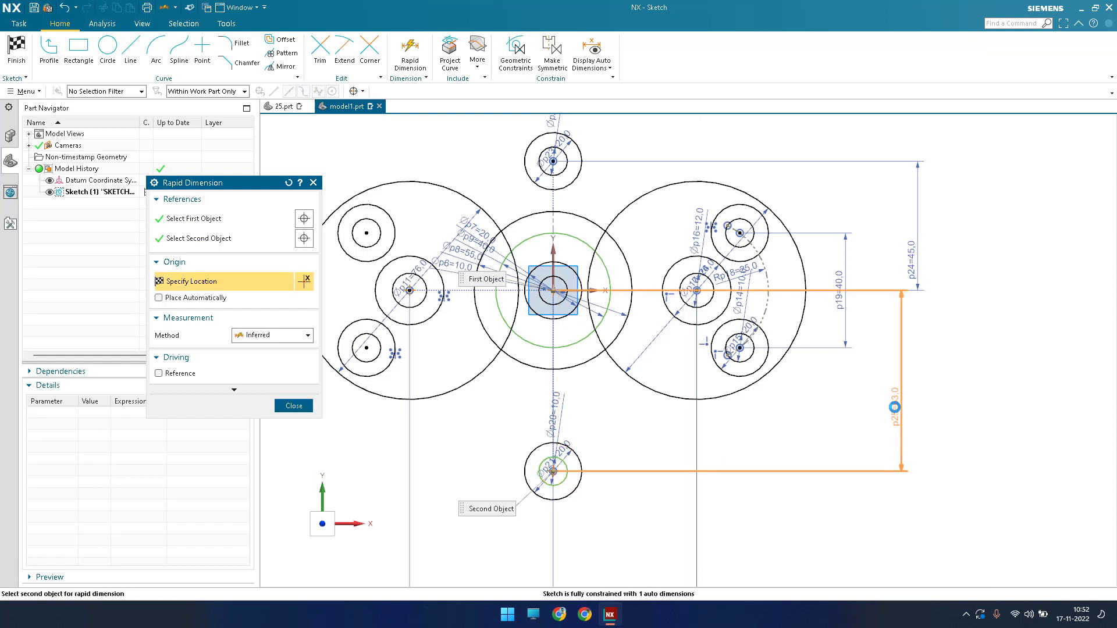
pyautogui.click(885, 411)
pyautogui.write('45')
pyautogui.press('Return')
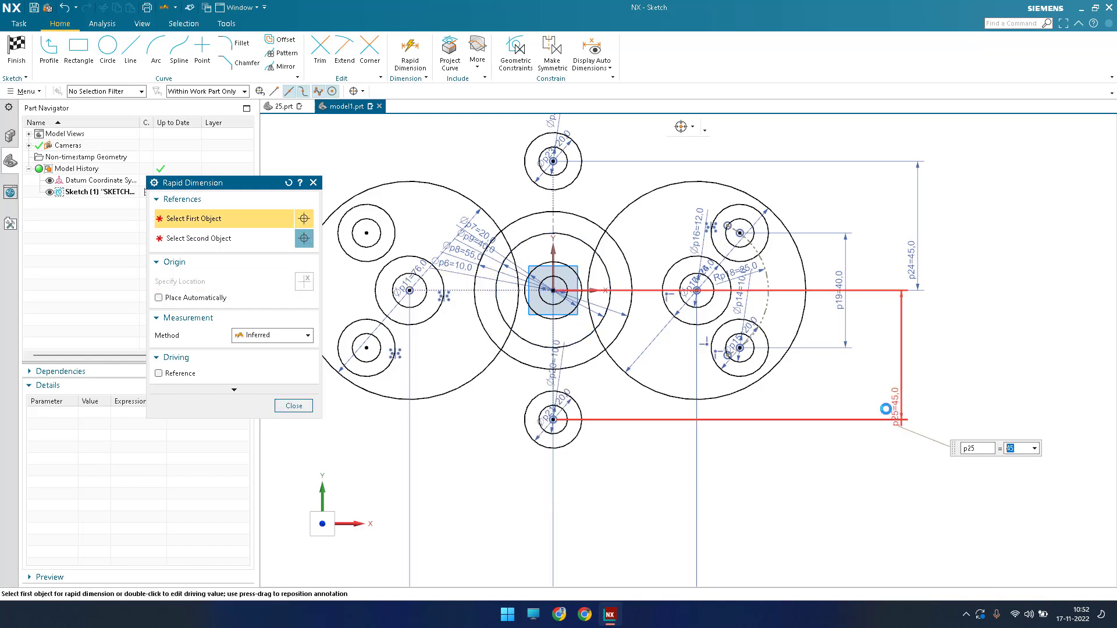
pyautogui.press('Escape')
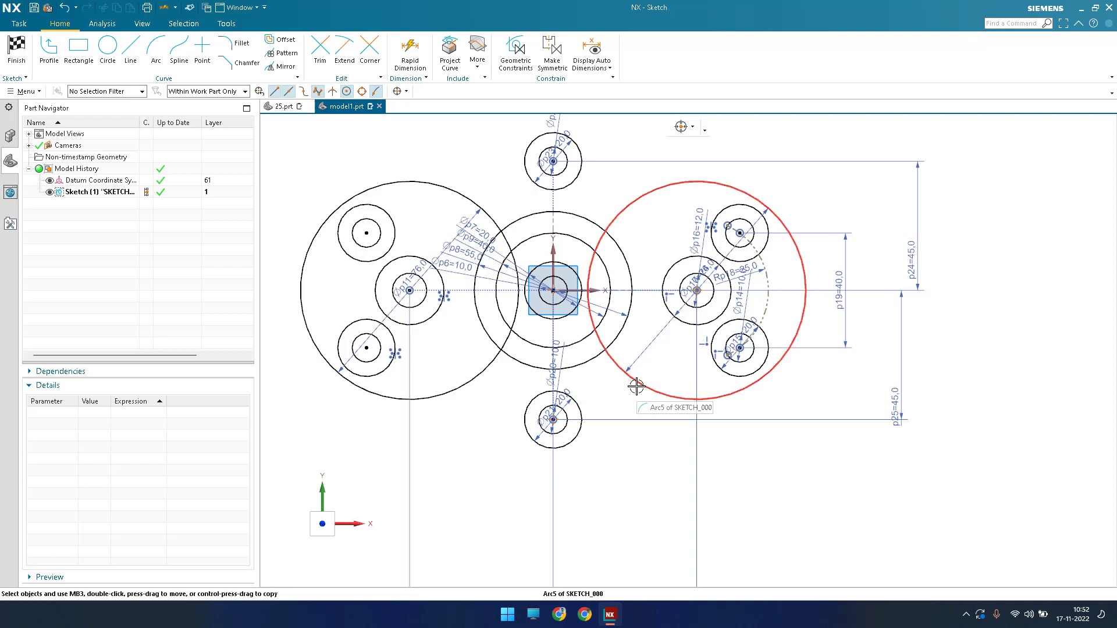
# Draw a horizontal line about 121 mm long from the left 76 mm circle's lowest point, tangent to both 76 mm circles
pyautogui.scroll(-1, 639, 381)
pyautogui.scroll(3, 641, 233)
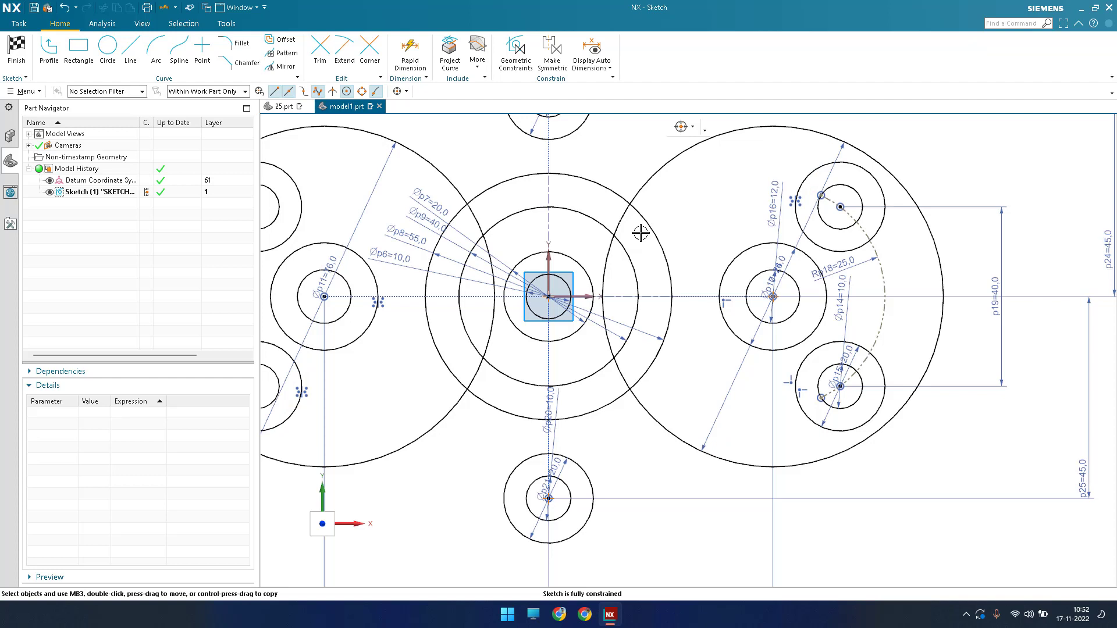
pyautogui.scroll(-2, 641, 232)
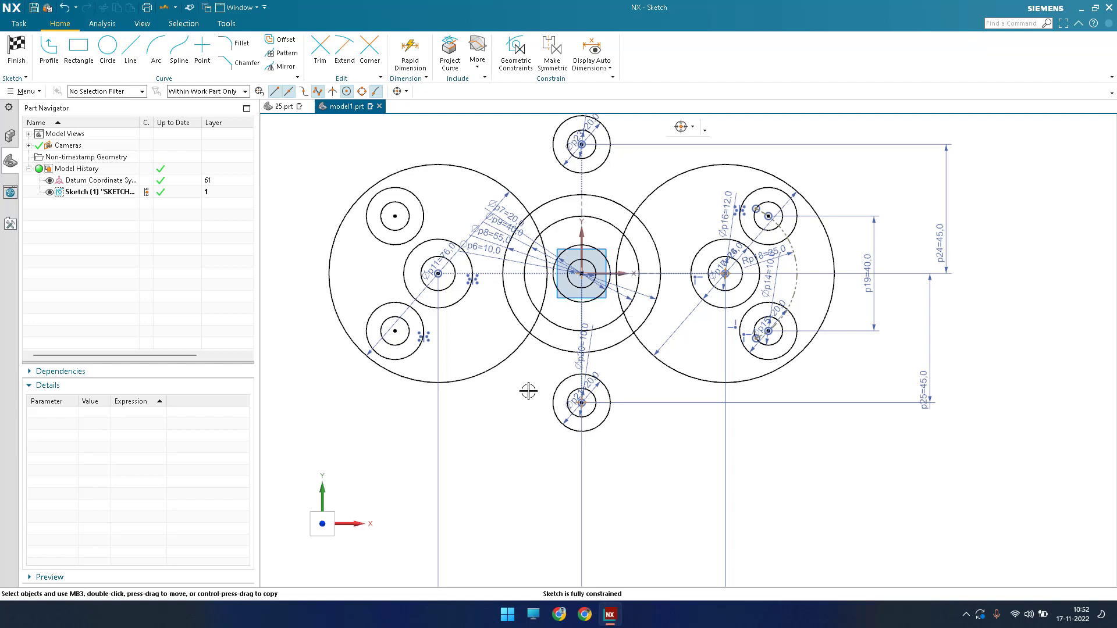
pyautogui.click(131, 47)
pyautogui.click(430, 382)
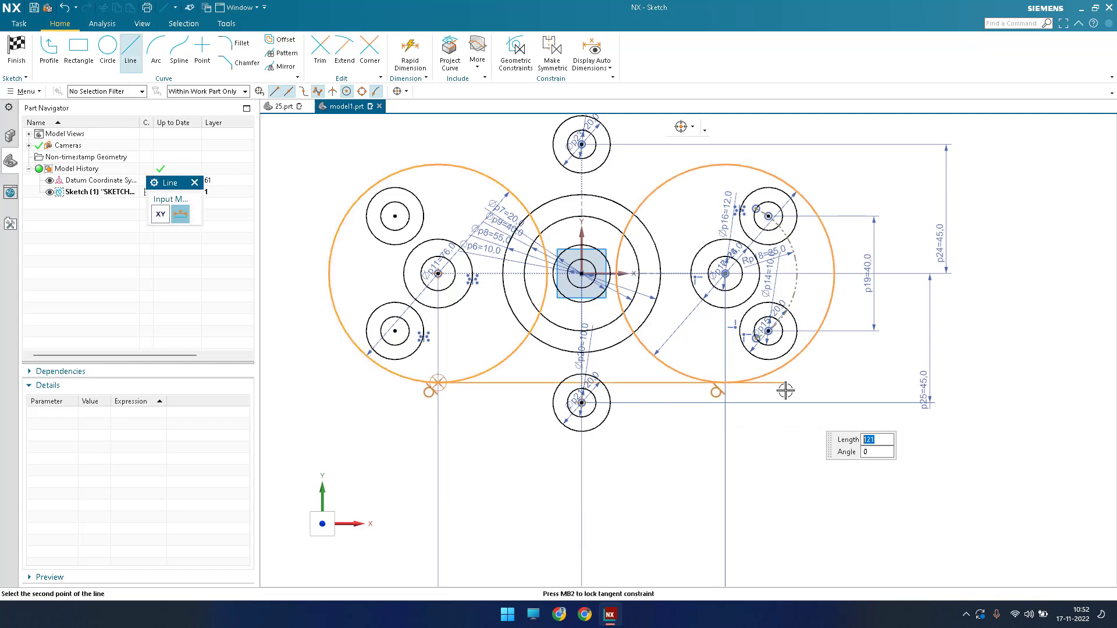
pyautogui.click(785, 390)
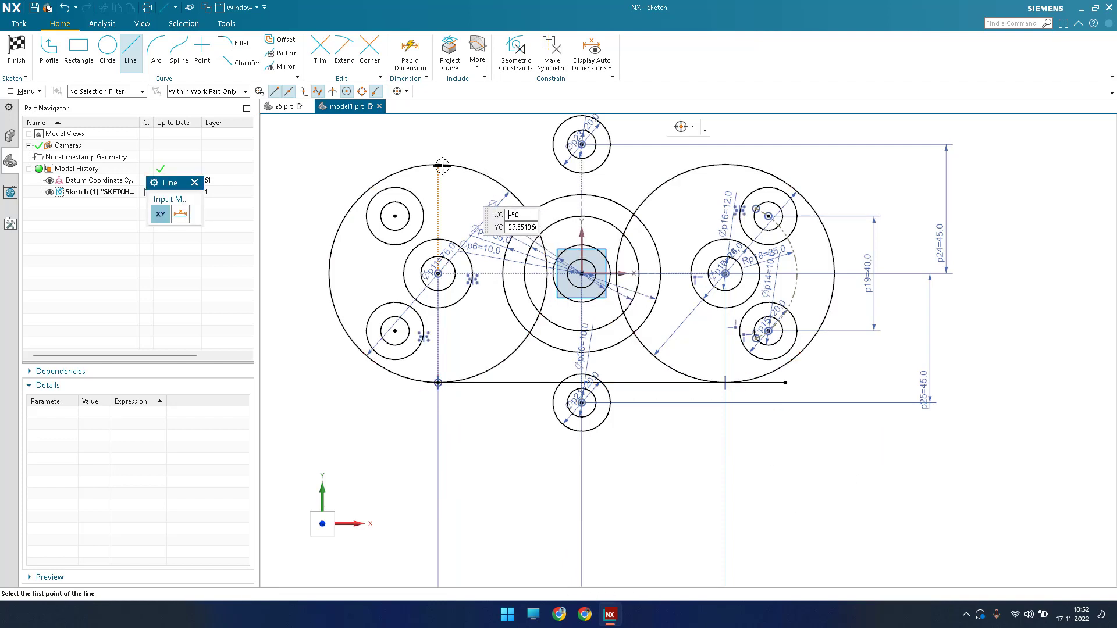
# Draw a horizontal line about 111 mm long from the left 76 mm circle's highest point, tangent to both 76 mm circles
pyautogui.click(576, 167)
pyautogui.press('Escape')
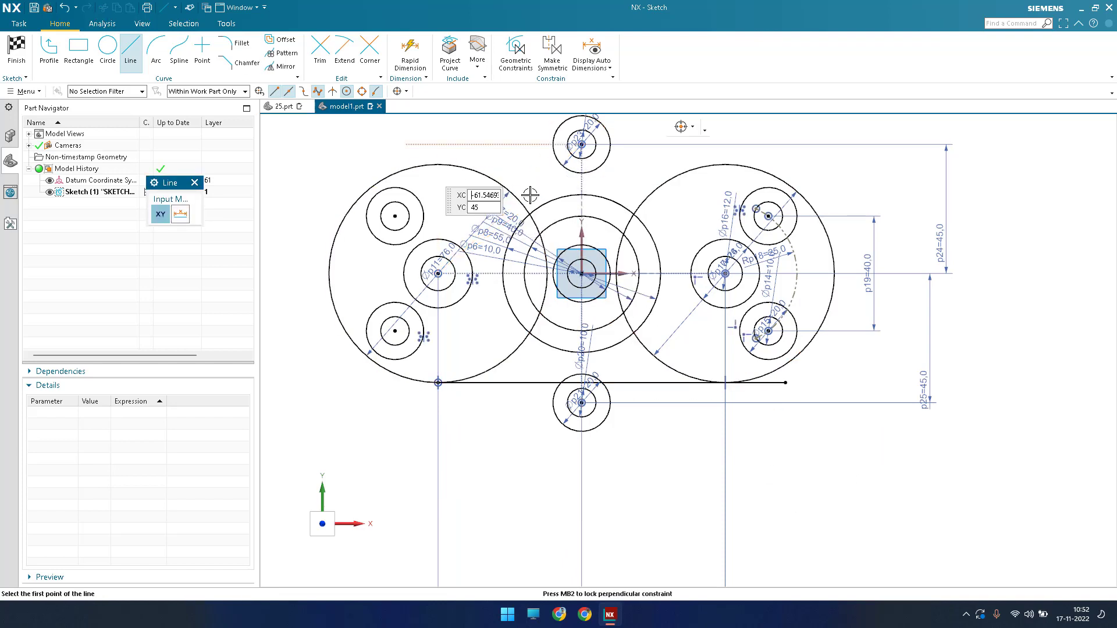
pyautogui.click(747, 164)
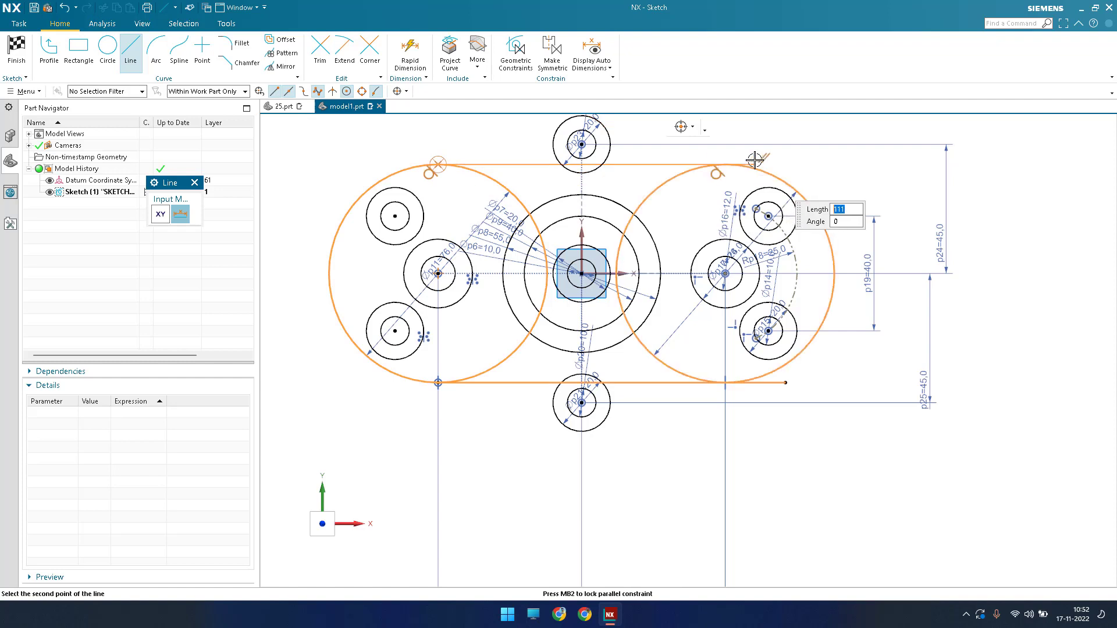
pyautogui.press('Escape')
# Trim both lines back to their tangent points on the 76 mm circles and delete the redundant parallel constraint between them
pyautogui.press('t')
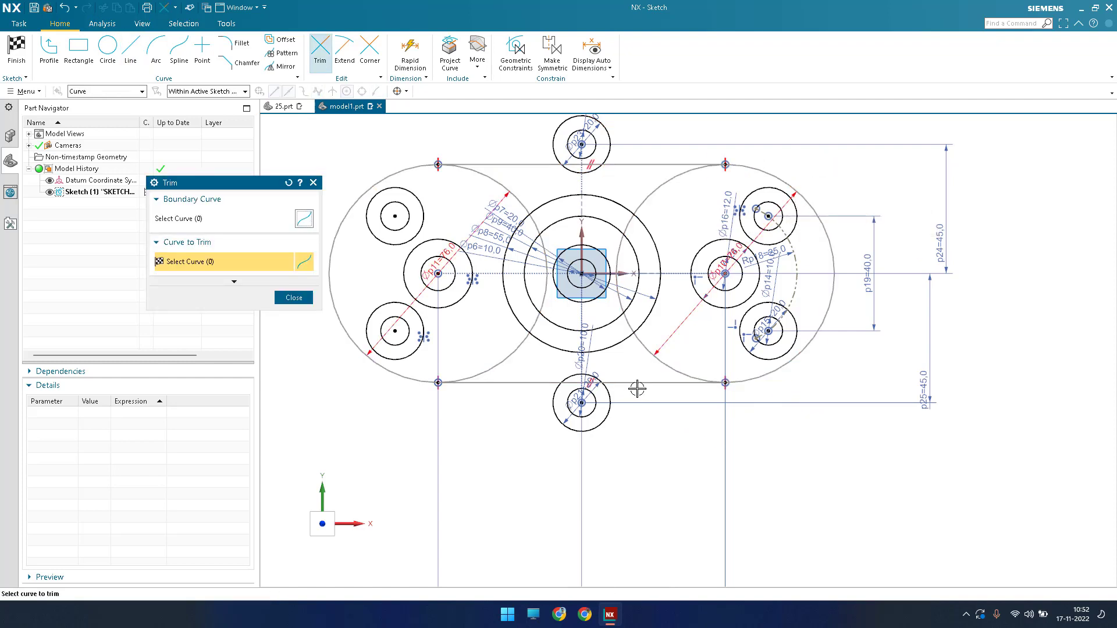
pyautogui.press('Escape')
pyautogui.rightClick(586, 169)
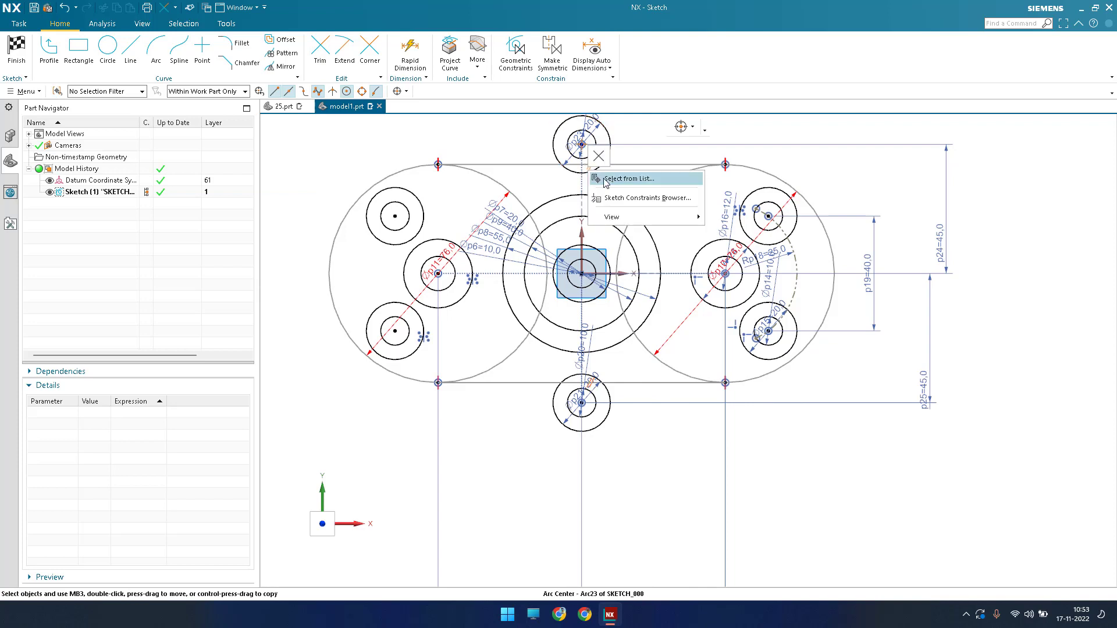
pyautogui.click(606, 180)
pyautogui.click(1041, 139)
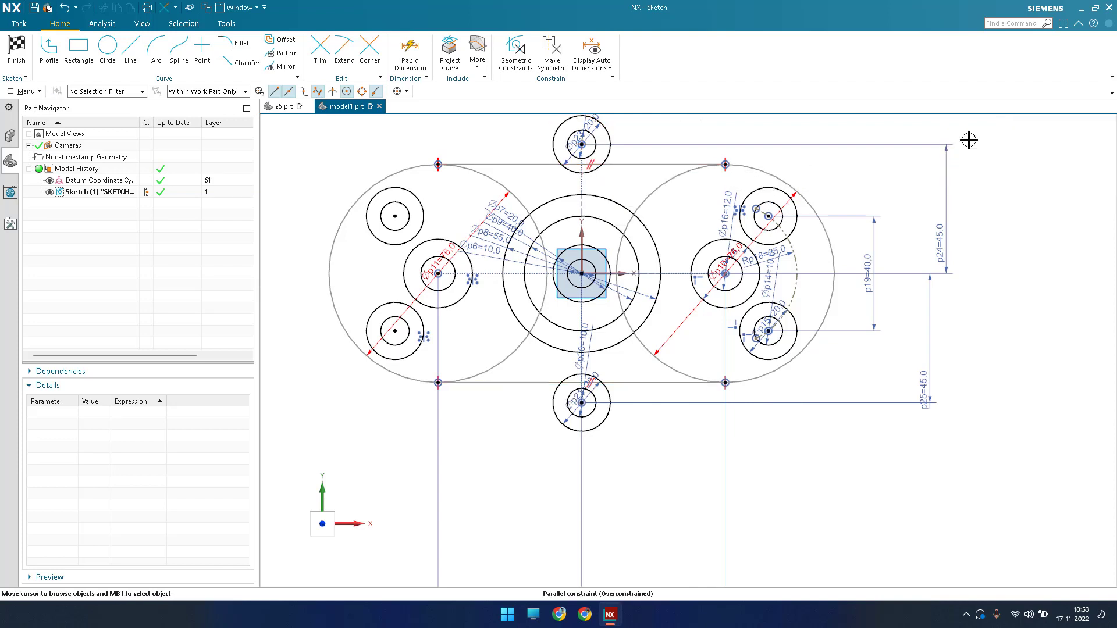
pyautogui.press('Delete')
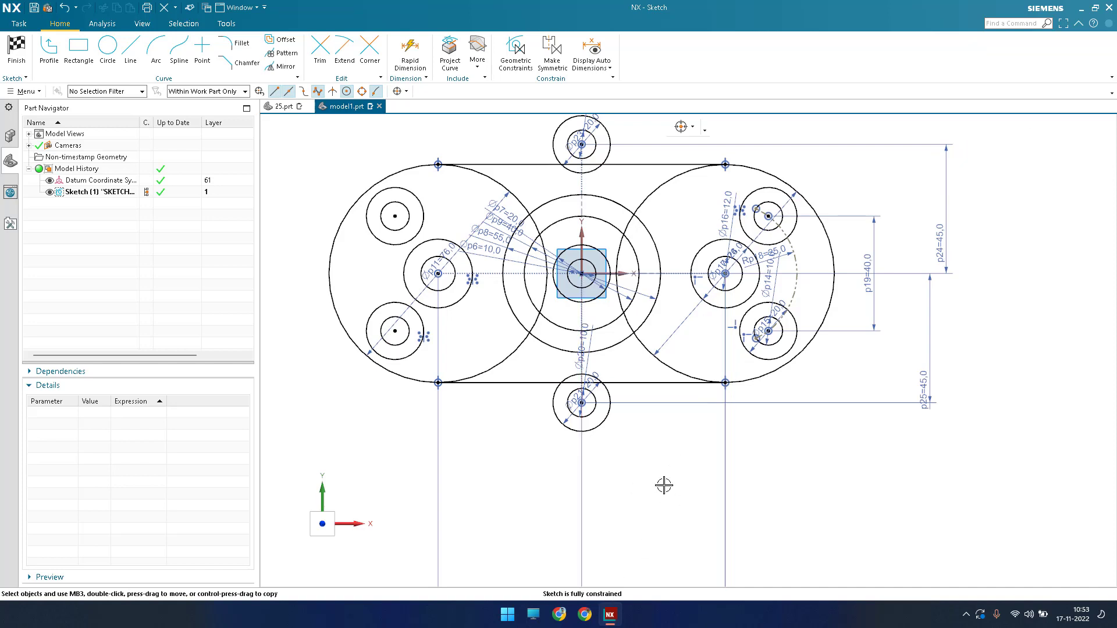
pyautogui.keyDown('shift'); pyautogui.moveTo(664, 482); pyautogui.dragTo(700, 521, button='middle'); pyautogui.keyUp('shift')
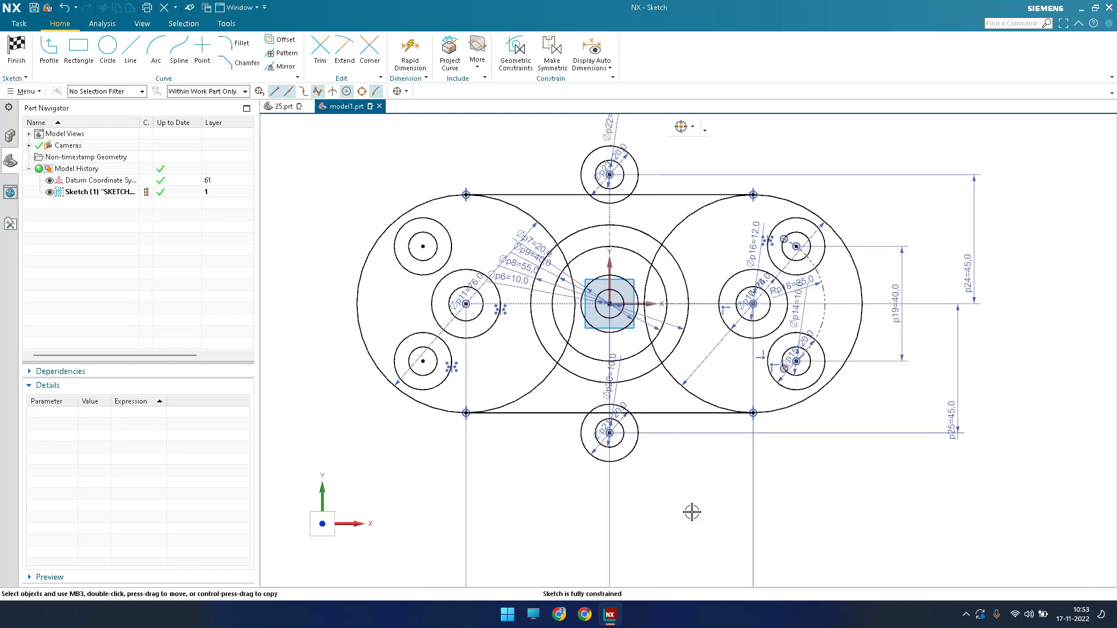
# Trim away the inner arcs of both 76 mm circles, leaving a slot-shaped outline around the central circles
pyautogui.scroll(3, 561, 357)
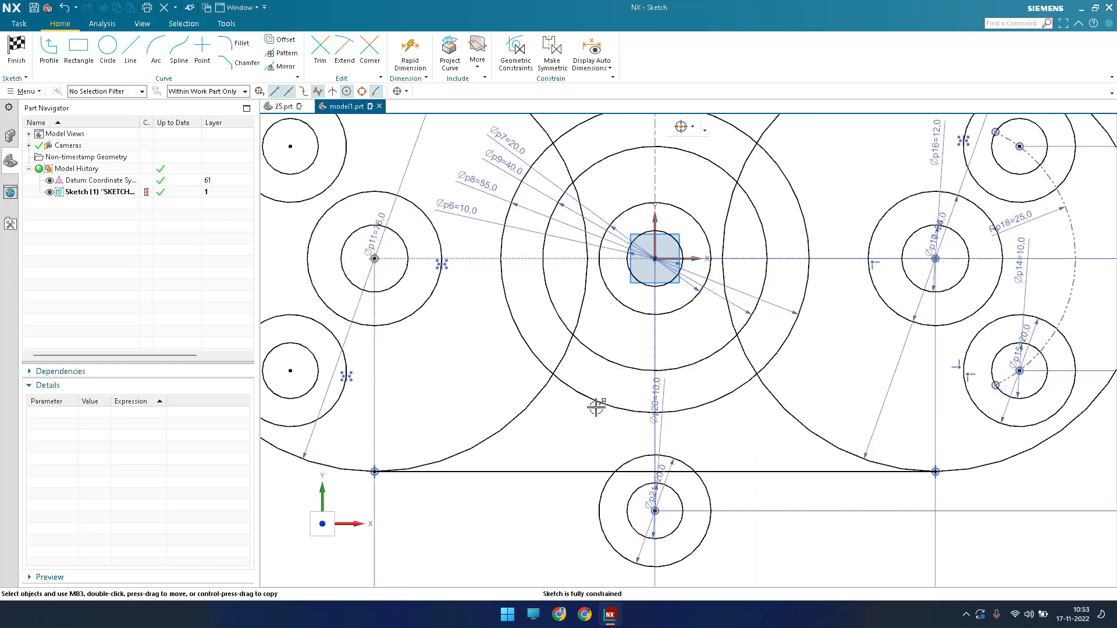
pyautogui.press('t')
pyautogui.click(524, 411)
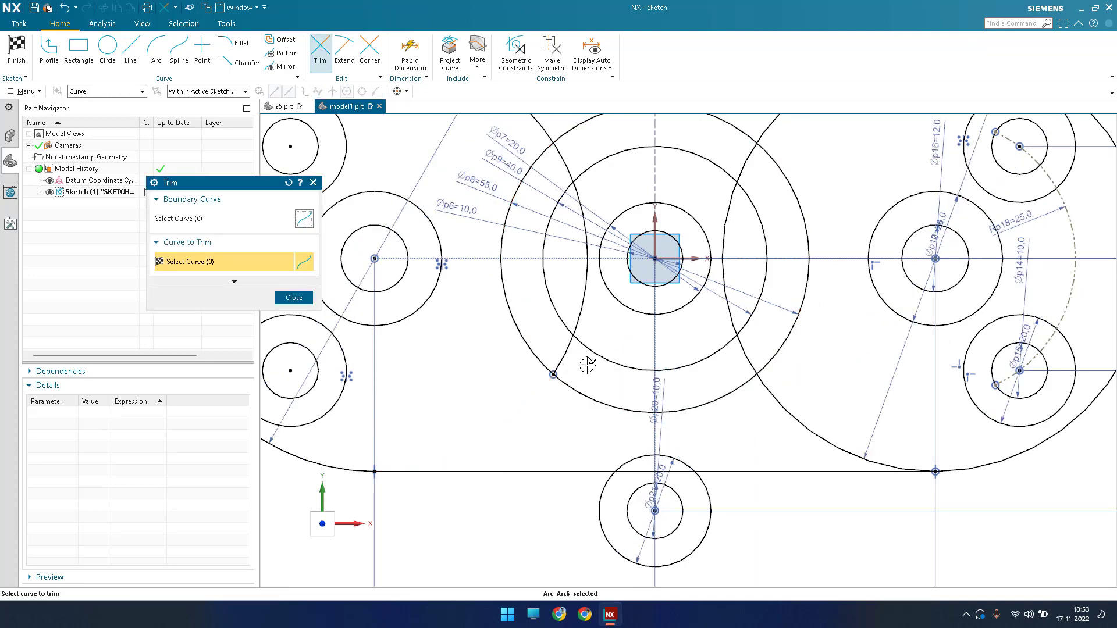
pyautogui.scroll(-3, 576, 311)
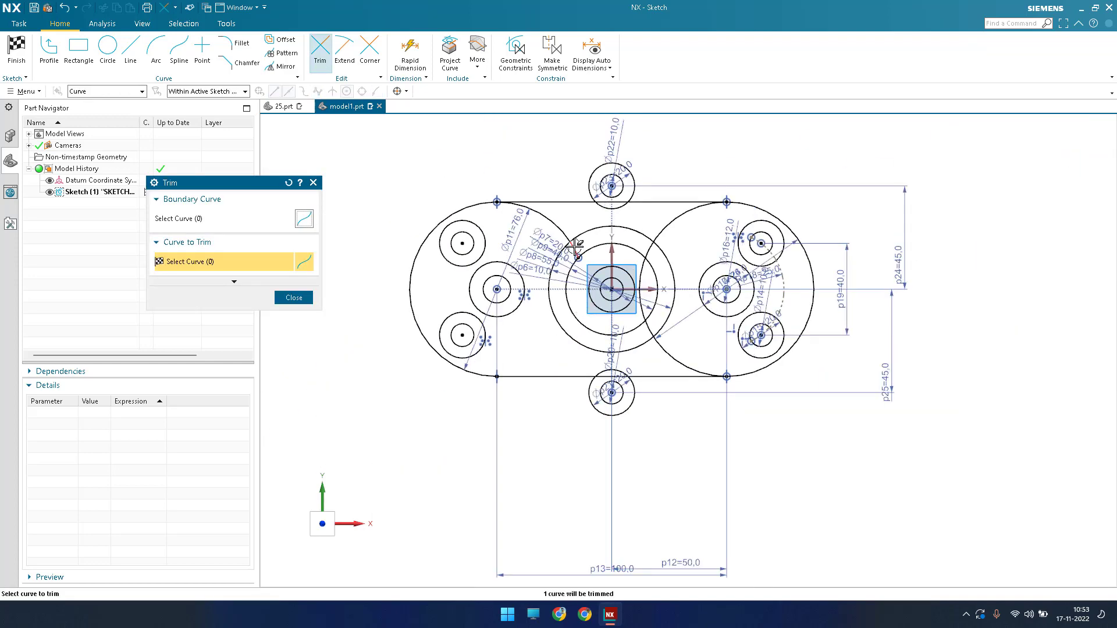
pyautogui.click(539, 213)
pyautogui.click(664, 226)
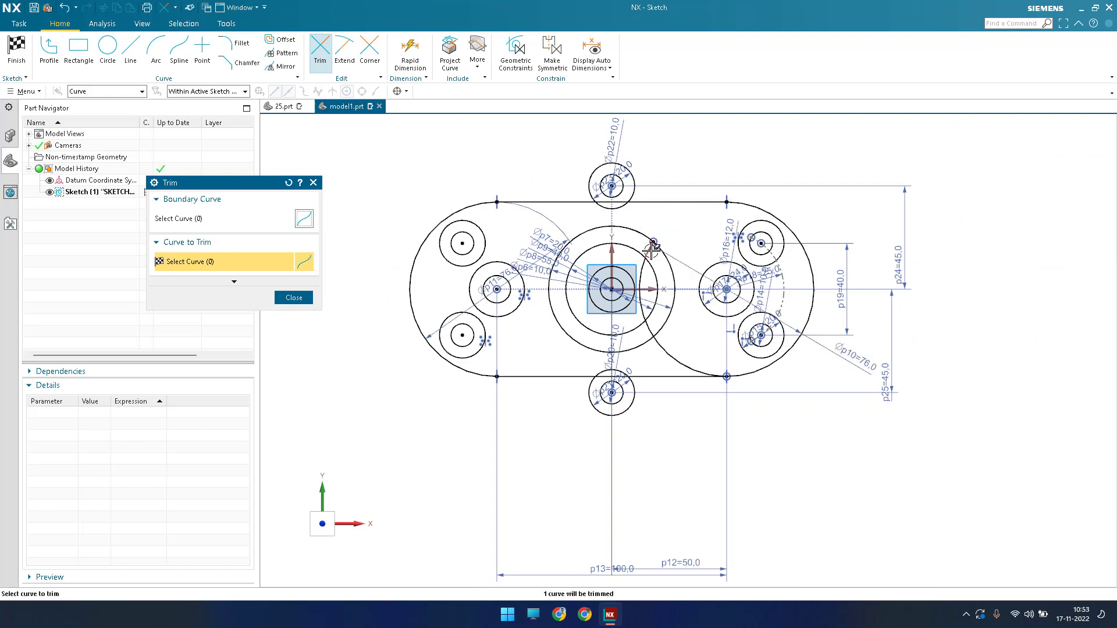
pyautogui.click(668, 350)
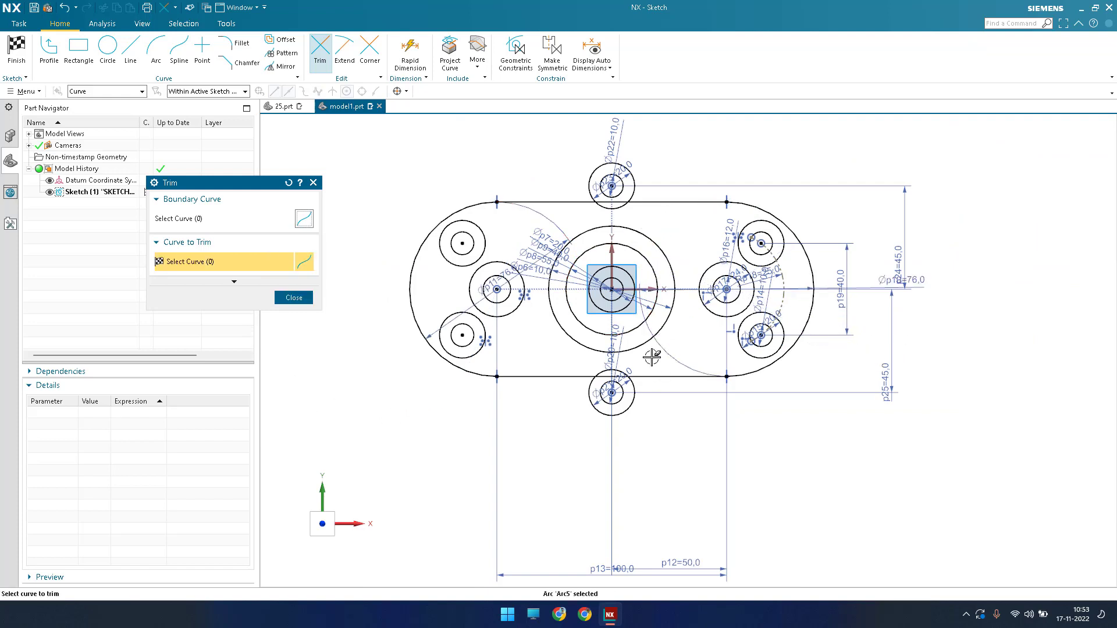
pyautogui.click(285, 300)
# Draw two lines joining the 24 mm circle left of centre to the central 55 mm circle, one above and one below, tangent to both
pyautogui.scroll(3, 532, 349)
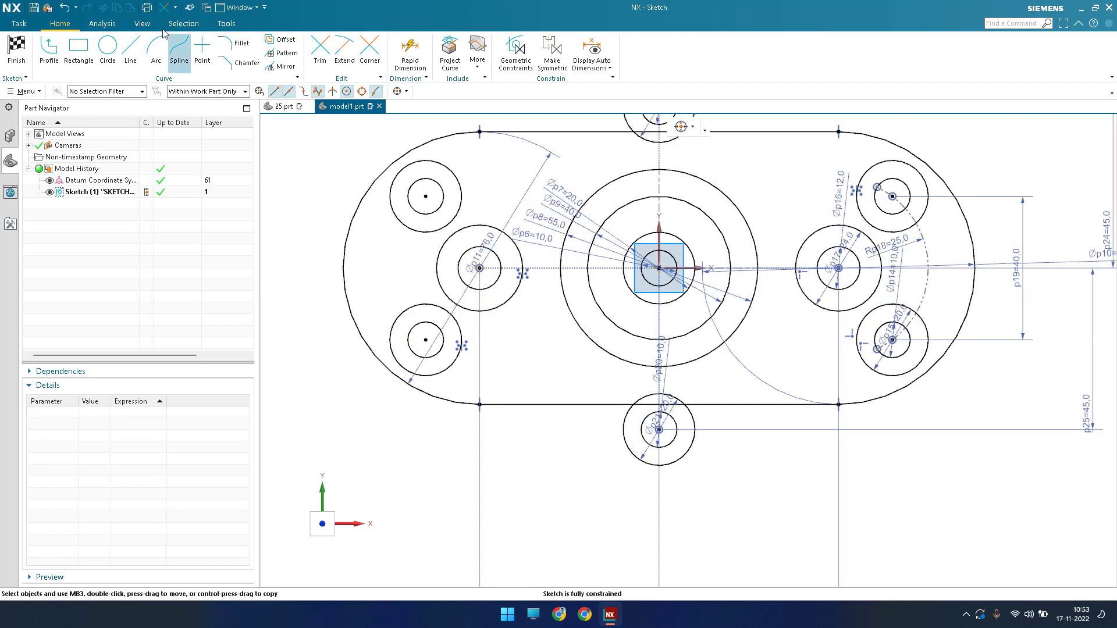
pyautogui.click(132, 50)
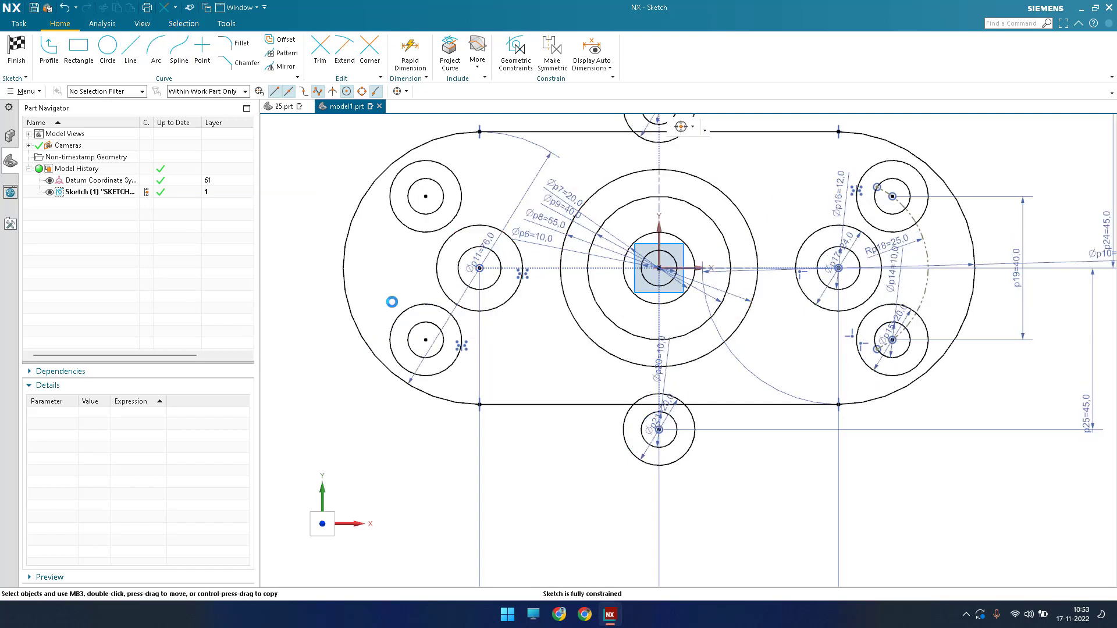
pyautogui.click(459, 314)
pyautogui.click(627, 366)
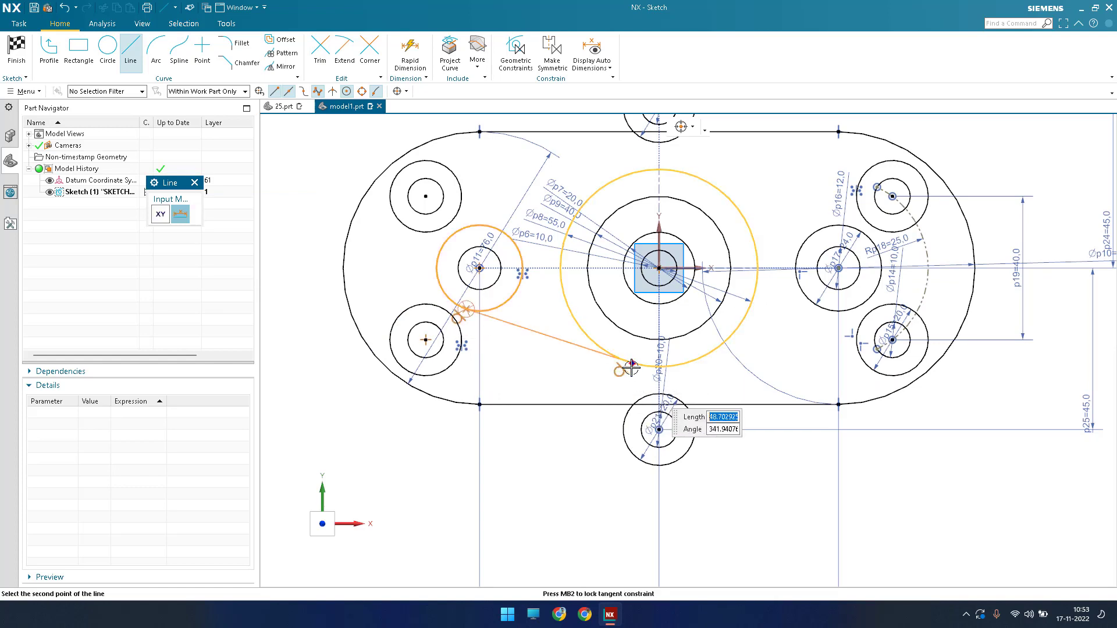
pyautogui.click(485, 222)
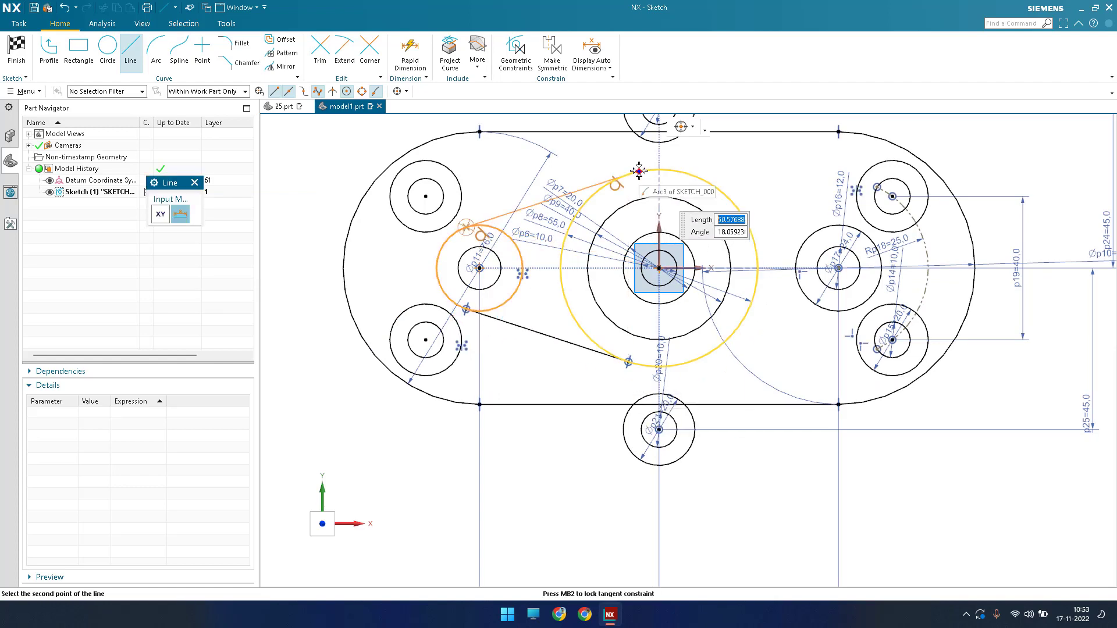
pyautogui.click(629, 174)
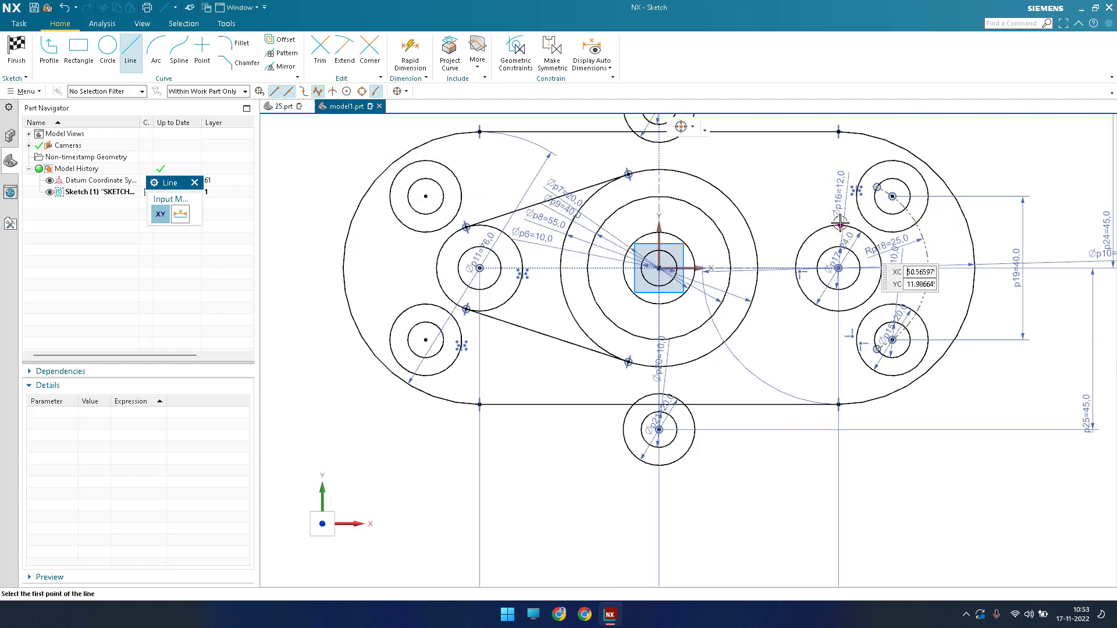
# Draw two lines joining the 24 mm circle right of centre to the central 55 mm circle, one above and one below, tangent to both
pyautogui.write('50')
pyautogui.click(701, 201)
pyautogui.click(851, 228)
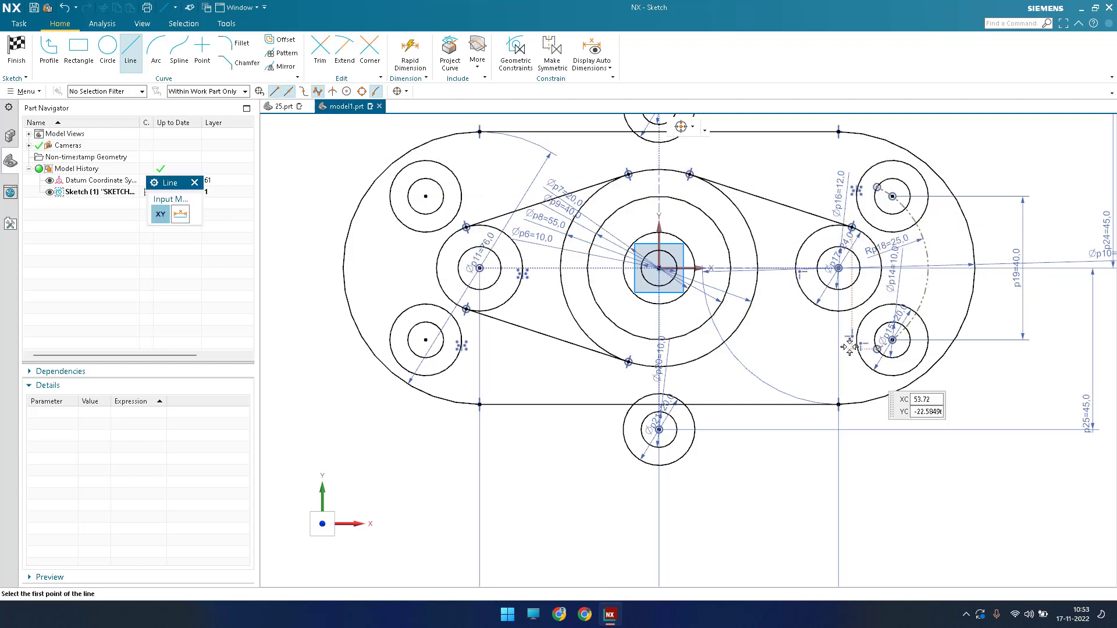
pyautogui.click(847, 311)
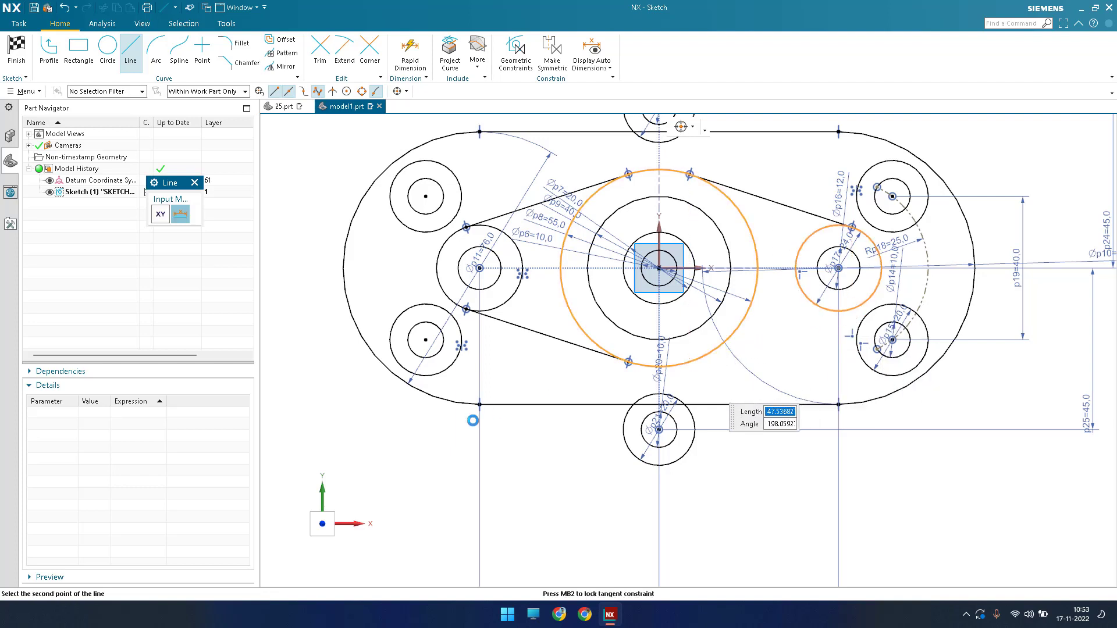
pyautogui.click(686, 367)
pyautogui.press('Escape')
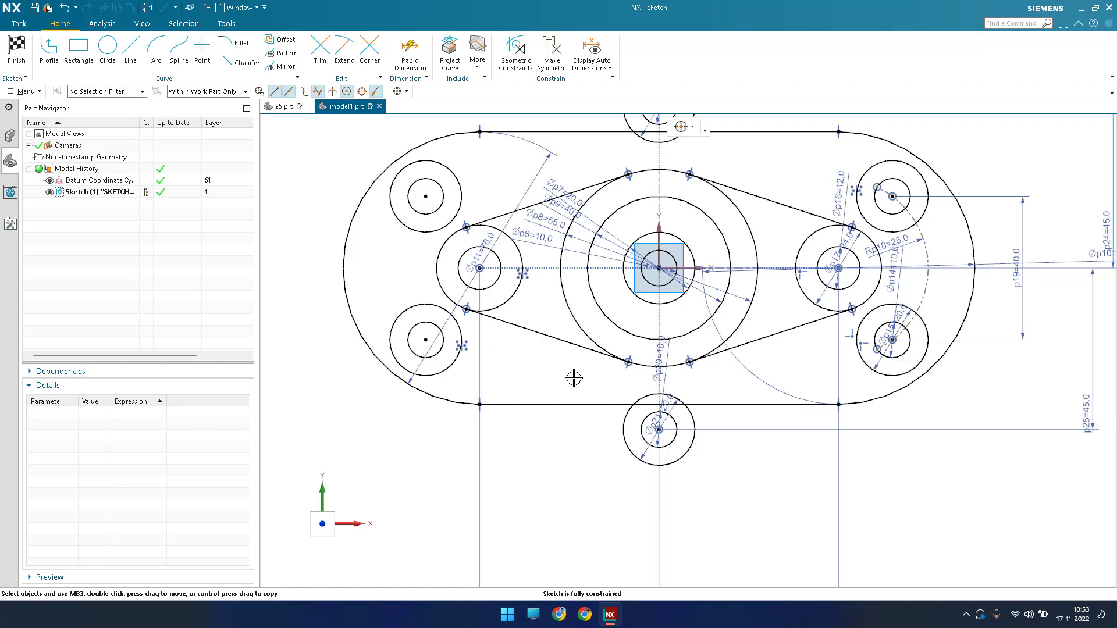
# Trim the upper and lower 20 mm circles where they cross the outline, and the straight line segments inside them, to open both lugs into the outline
pyautogui.keyDown('shift'); pyautogui.moveTo(575, 378); pyautogui.dragTo(558, 339, button='middle'); pyautogui.keyUp('shift')
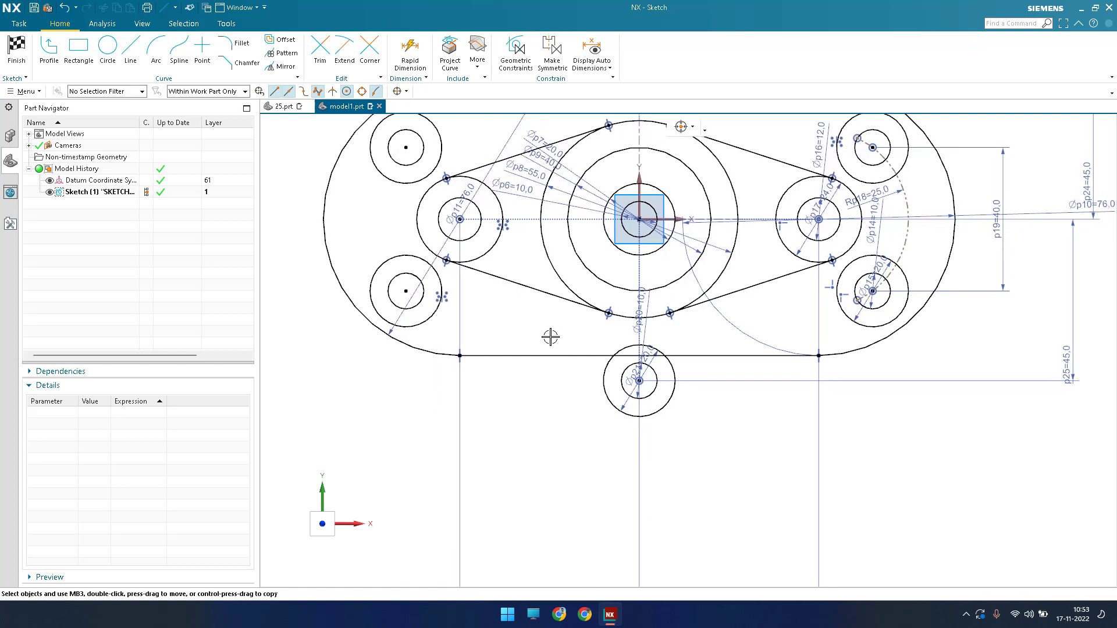
pyautogui.scroll(3, 594, 372)
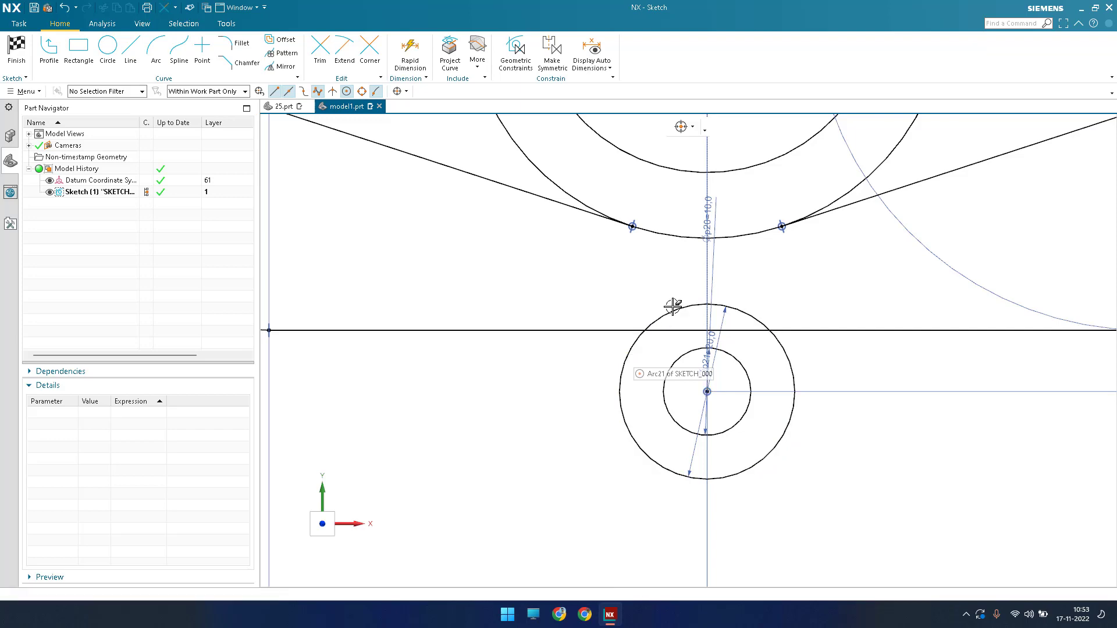
pyautogui.press('t')
pyautogui.scroll(-4, 672, 304)
pyautogui.scroll(5, 661, 352)
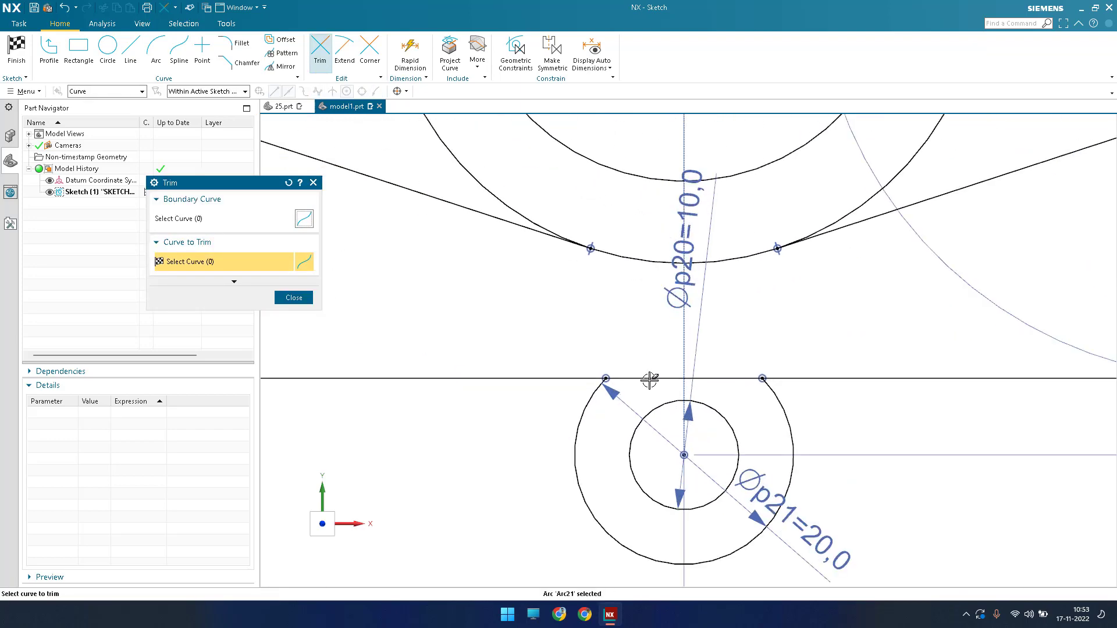
pyautogui.click(662, 357)
pyautogui.scroll(-7, 572, 420)
pyautogui.scroll(5, 590, 236)
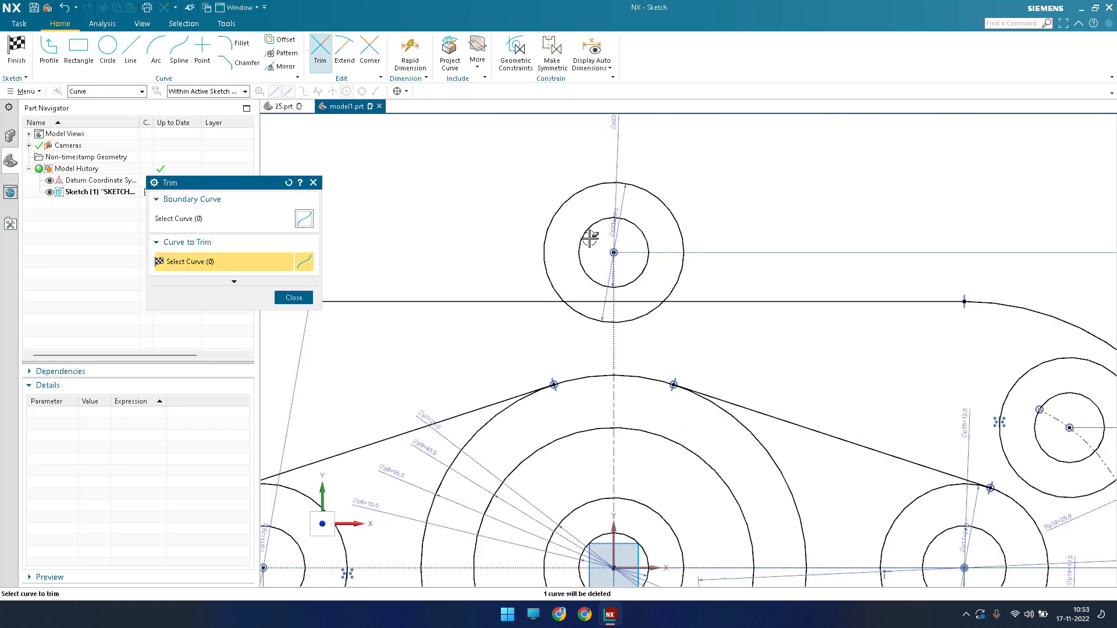
pyautogui.click(591, 303)
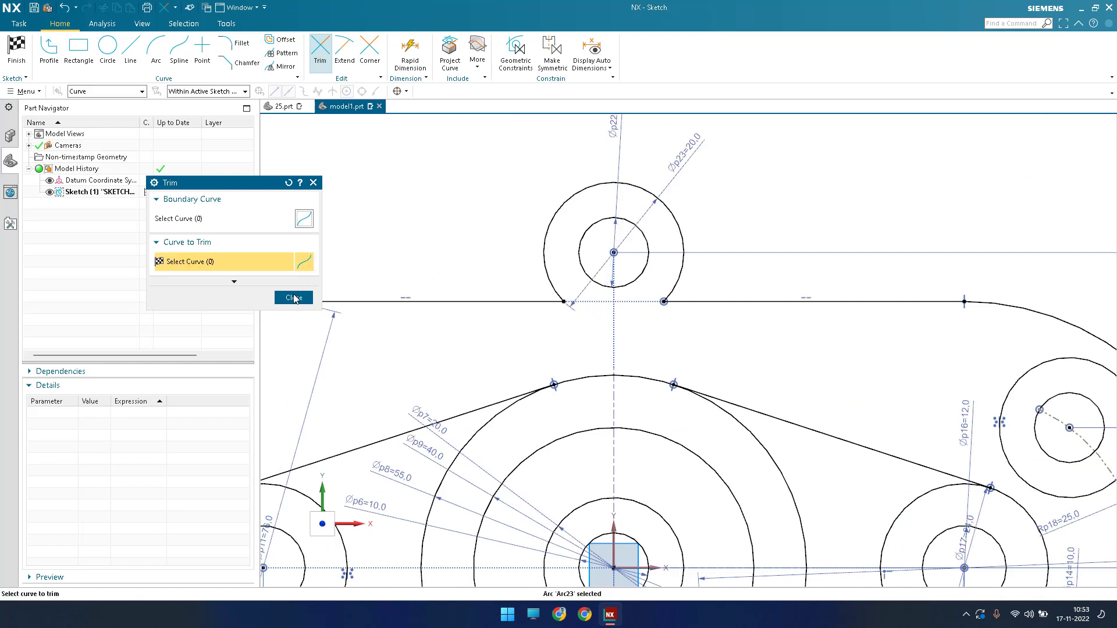
pyautogui.click(294, 298)
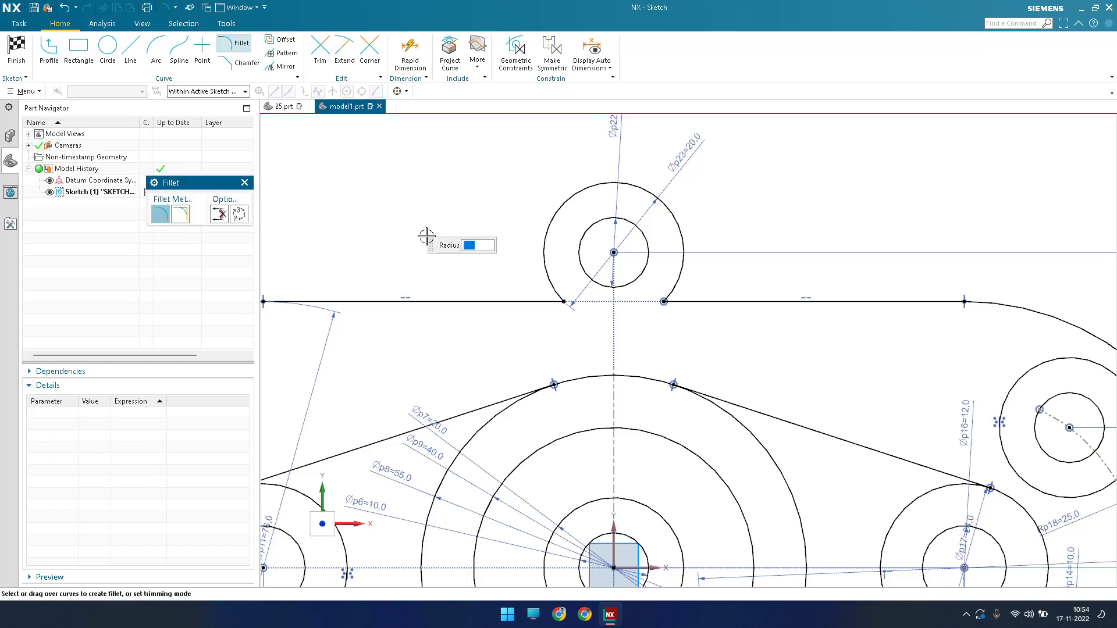
# Fillet all four junctions between the 20 mm lug arcs and the outline's straight edges with a 12 mm radius
pyautogui.scroll(3, 672, 285)
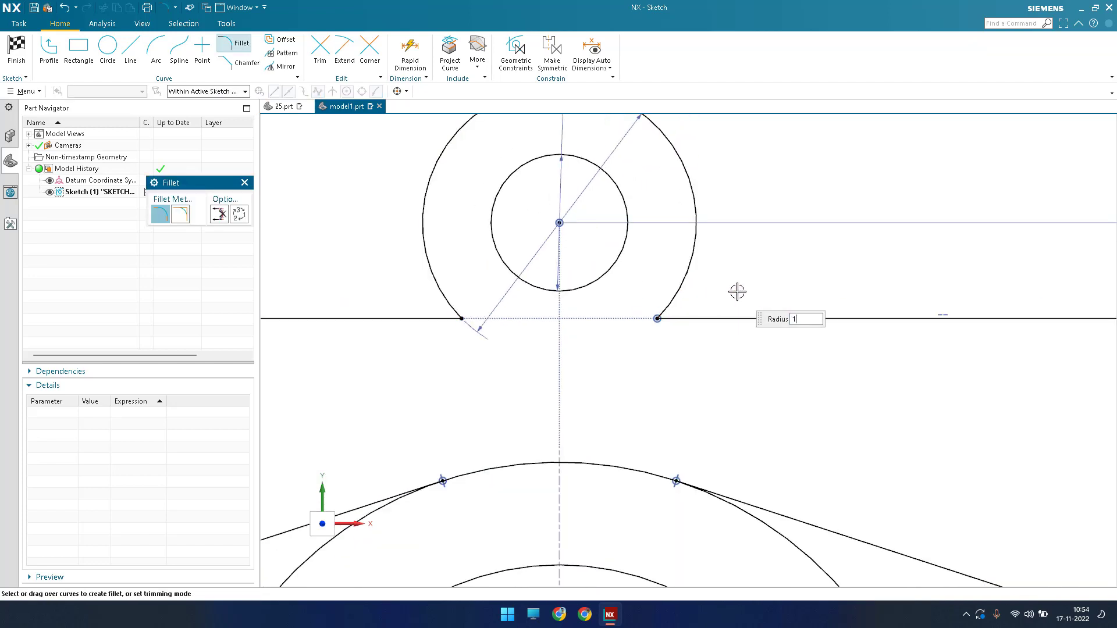
pyautogui.click(690, 308)
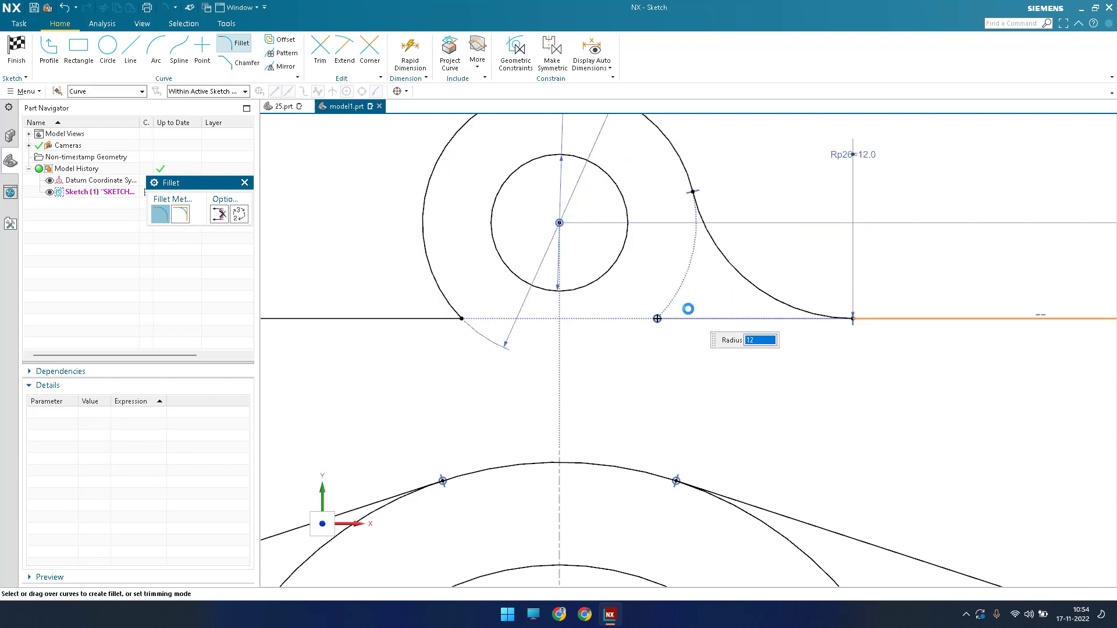
pyautogui.click(403, 317)
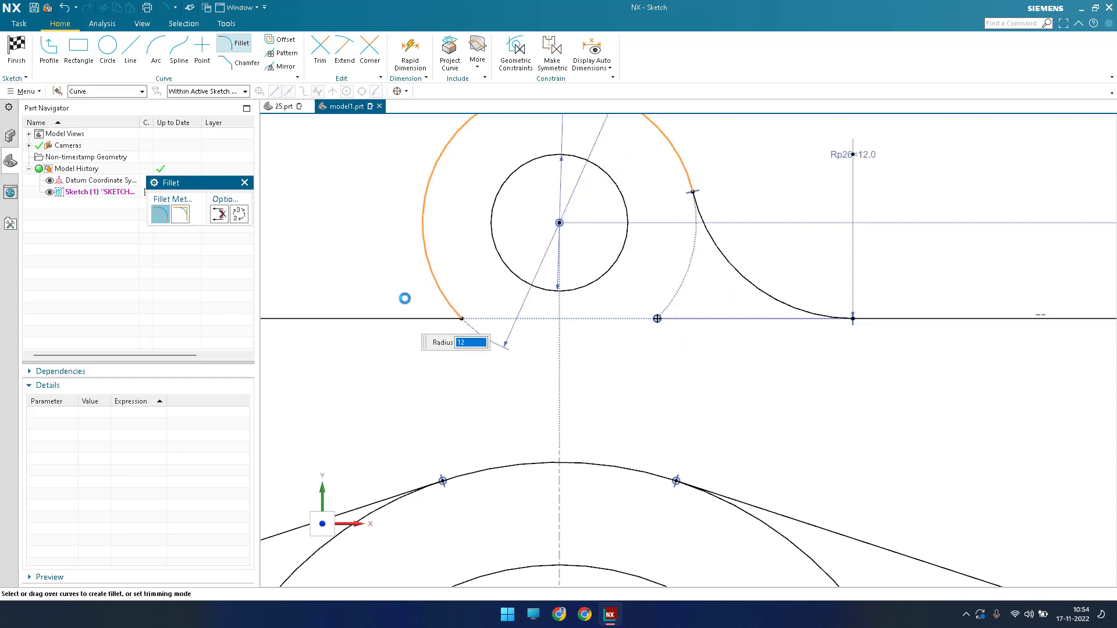
pyautogui.scroll(-8, 460, 238)
pyautogui.scroll(5, 454, 387)
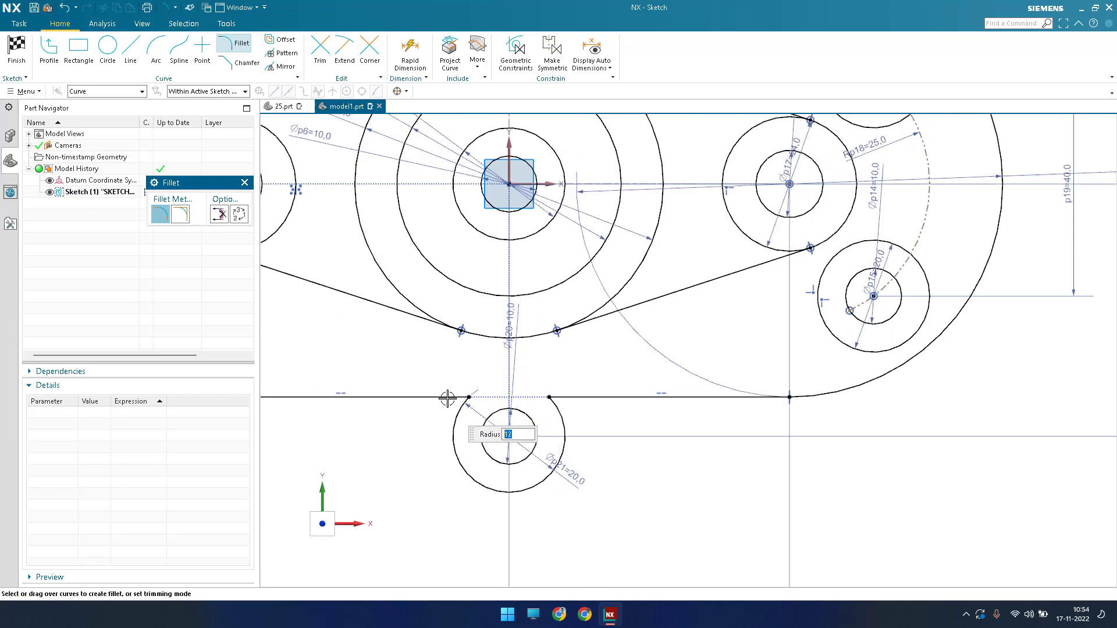
pyautogui.click(452, 387)
pyautogui.click(582, 400)
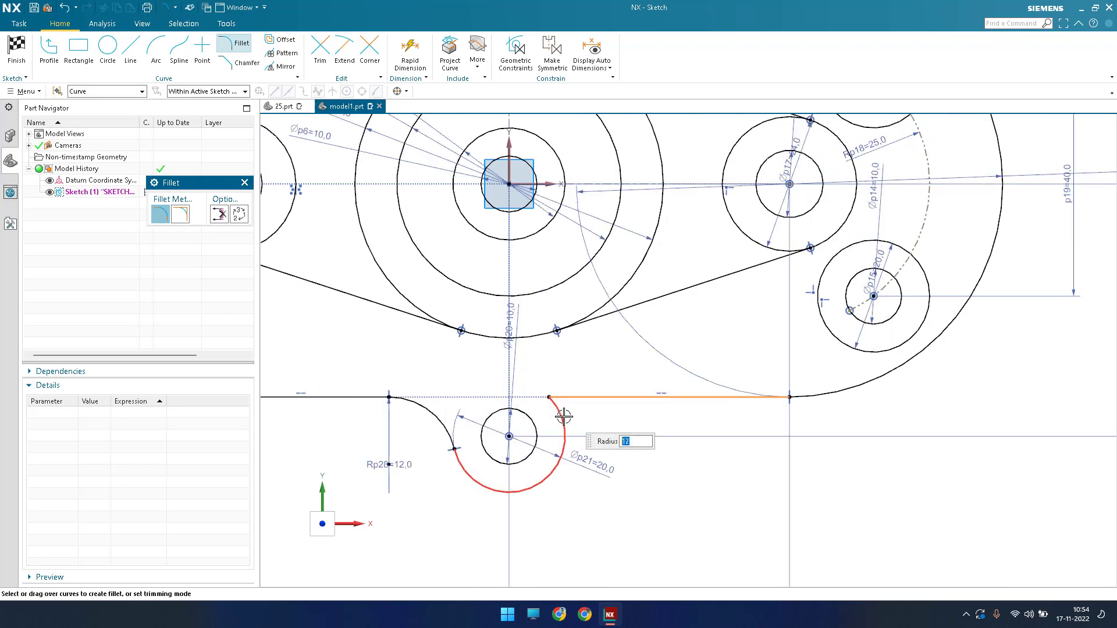
pyautogui.click(244, 183)
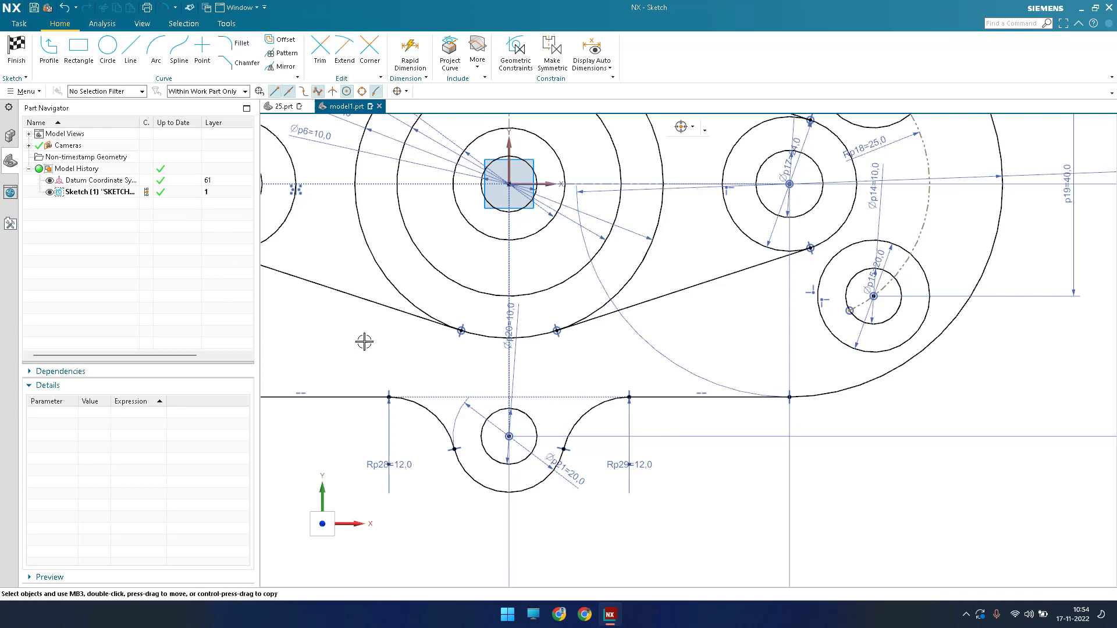
# Draw two lines about 19 mm long from the lower lug's fillet junctions up into the outline, each tangent to the lug arc
pyautogui.scroll(-3, 582, 349)
pyautogui.scroll(1, 547, 407)
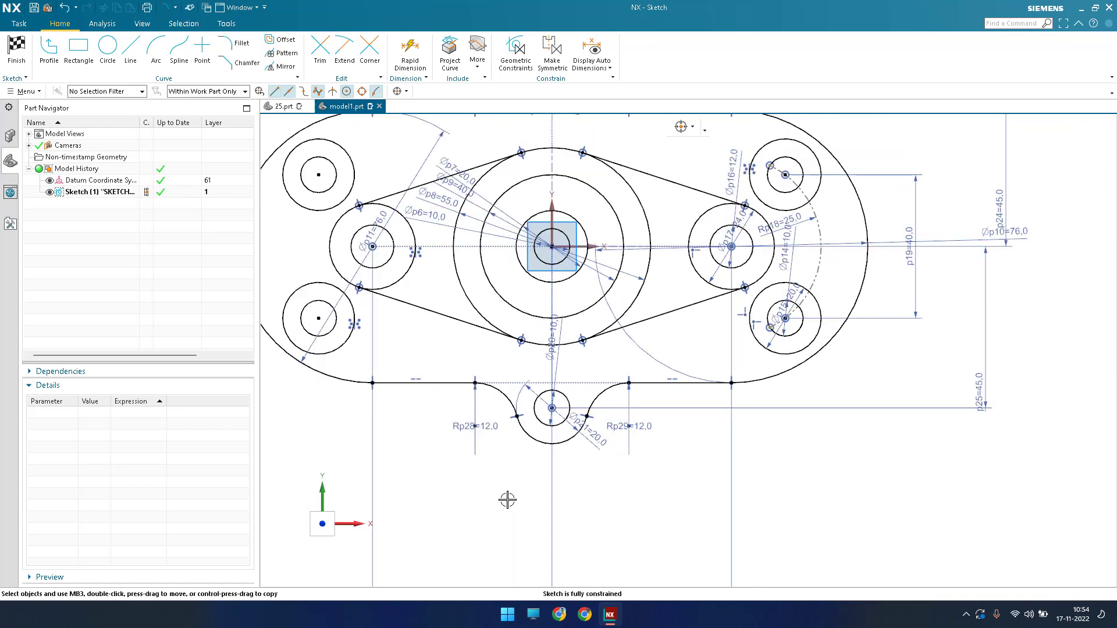
pyautogui.scroll(5, 495, 488)
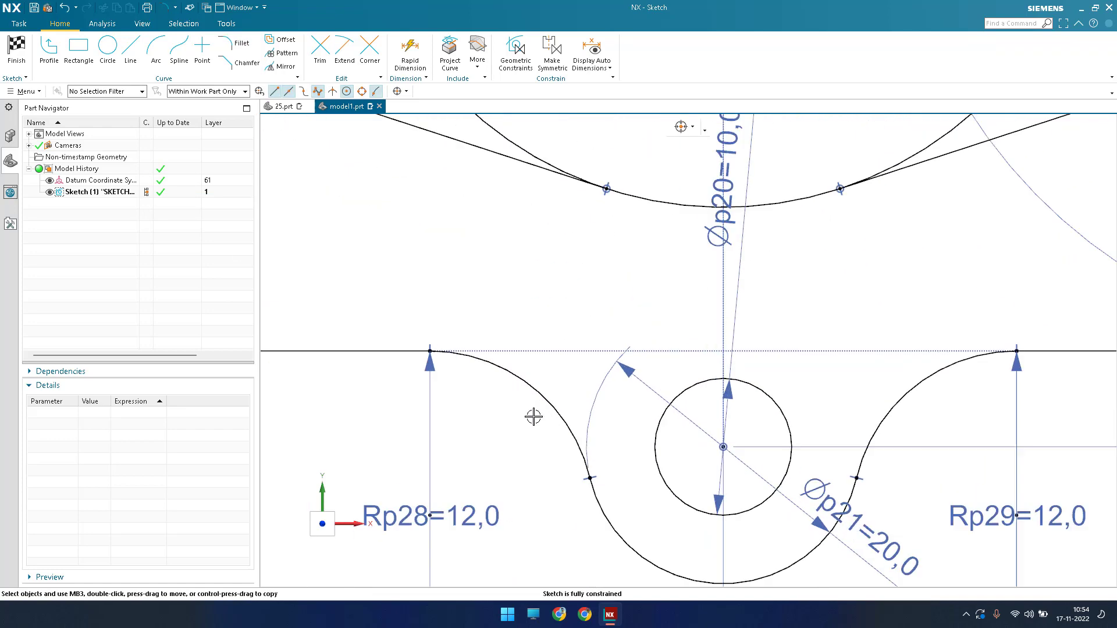
pyautogui.scroll(1, 534, 416)
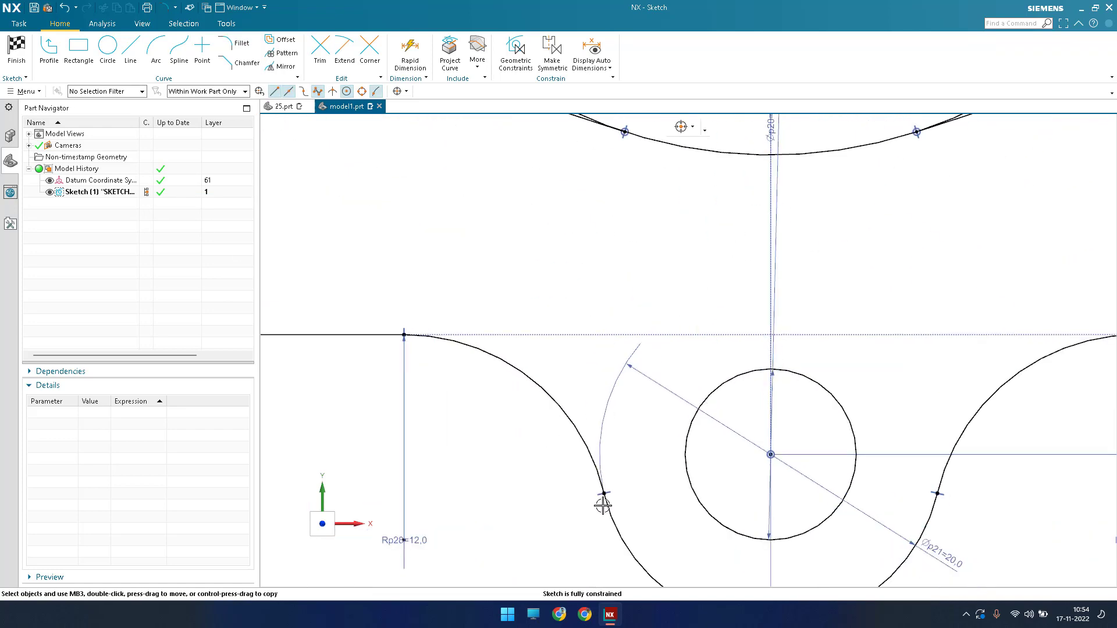
pyautogui.click(134, 56)
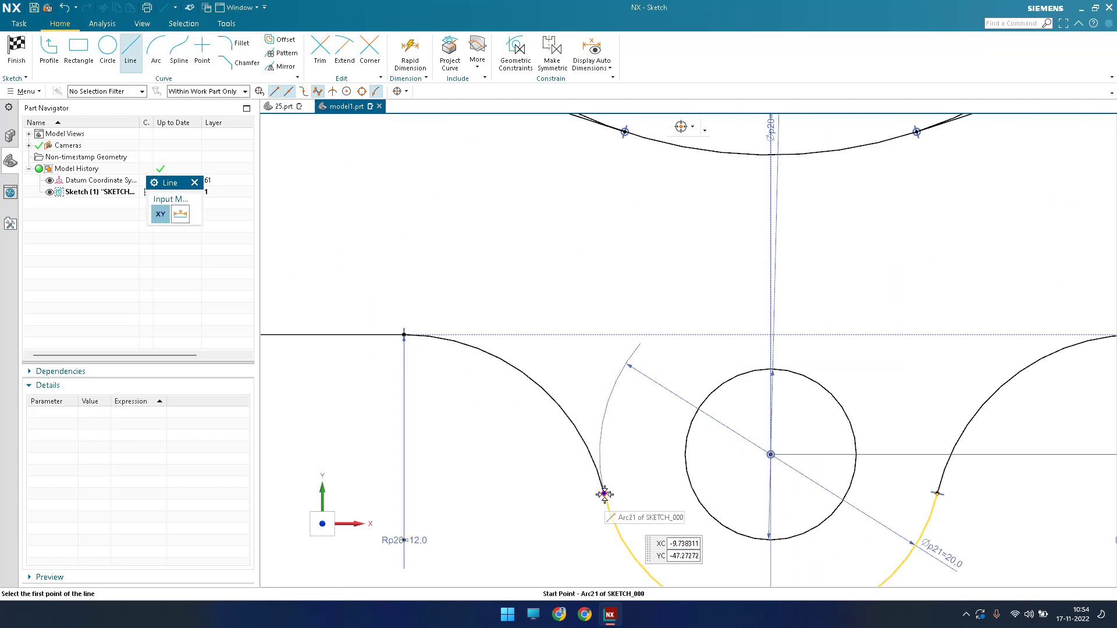
pyautogui.click(604, 494)
pyautogui.scroll(-3, 531, 175)
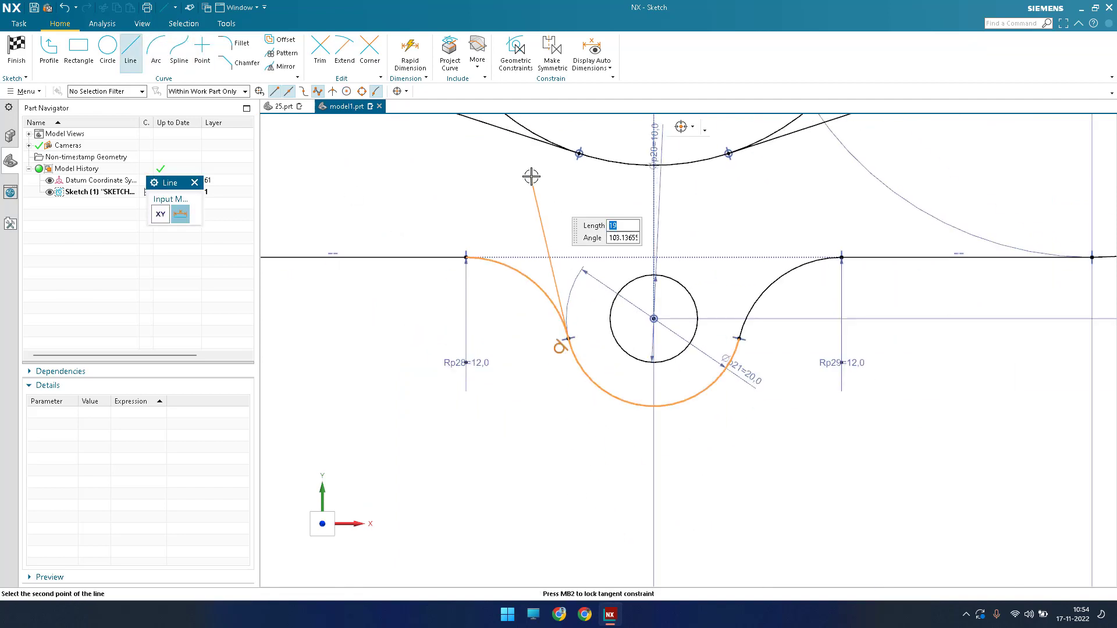
pyautogui.press('Return')
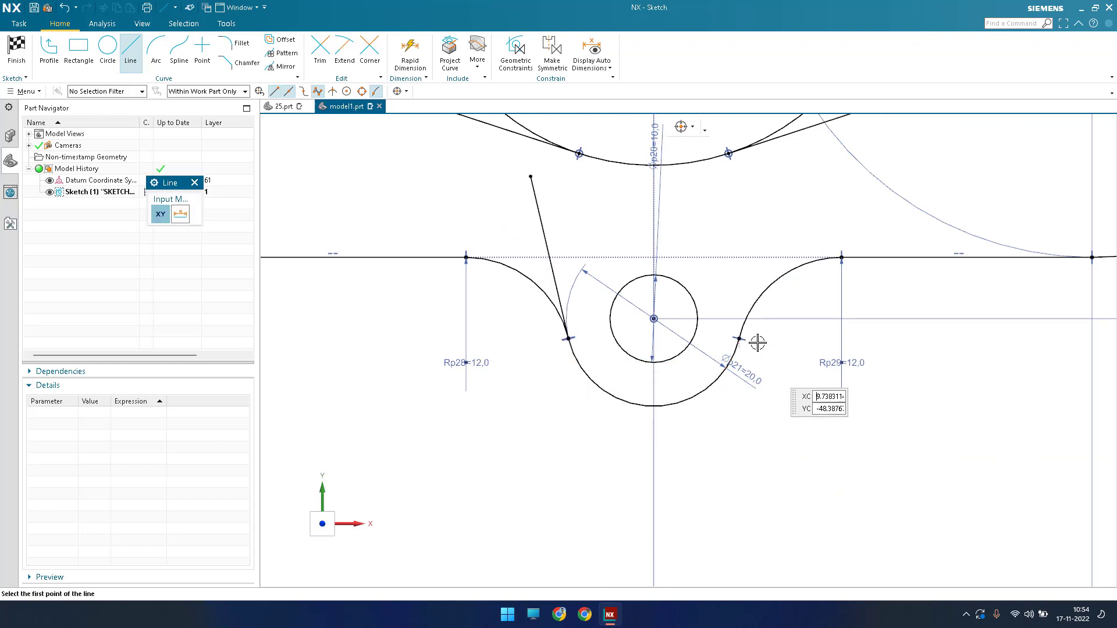
pyautogui.click(739, 338)
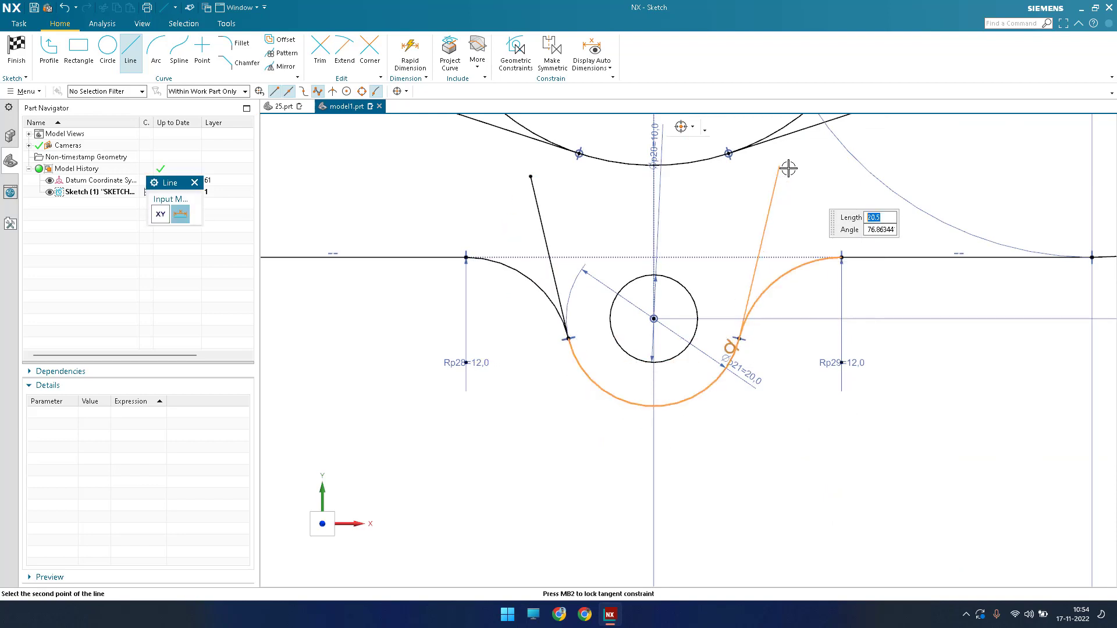
pyautogui.click(776, 177)
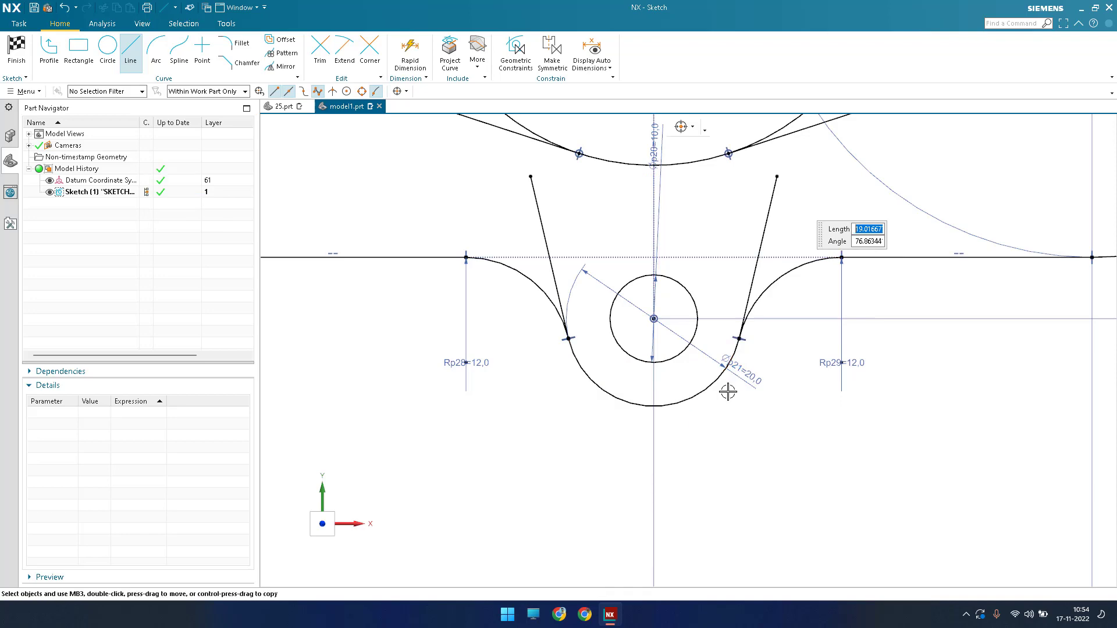
# Draw a line about 17 mm long from the upper lug's right fillet junction down into the outline, tangent to the lug arc
pyautogui.scroll(-7, 727, 392)
pyautogui.scroll(6, 735, 295)
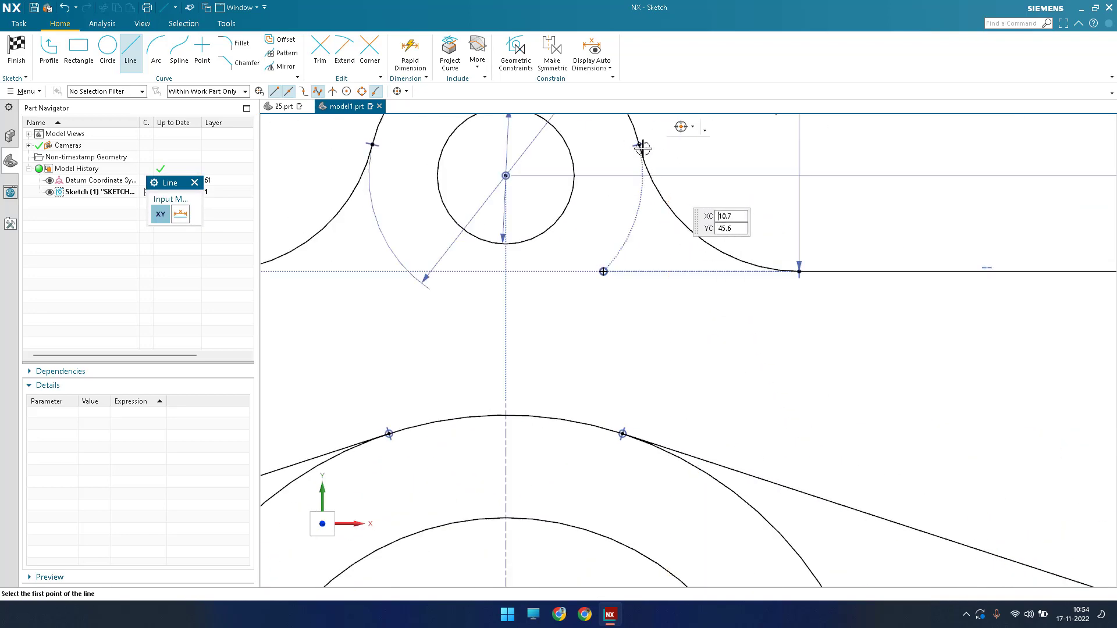
pyautogui.click(642, 146)
pyautogui.click(690, 371)
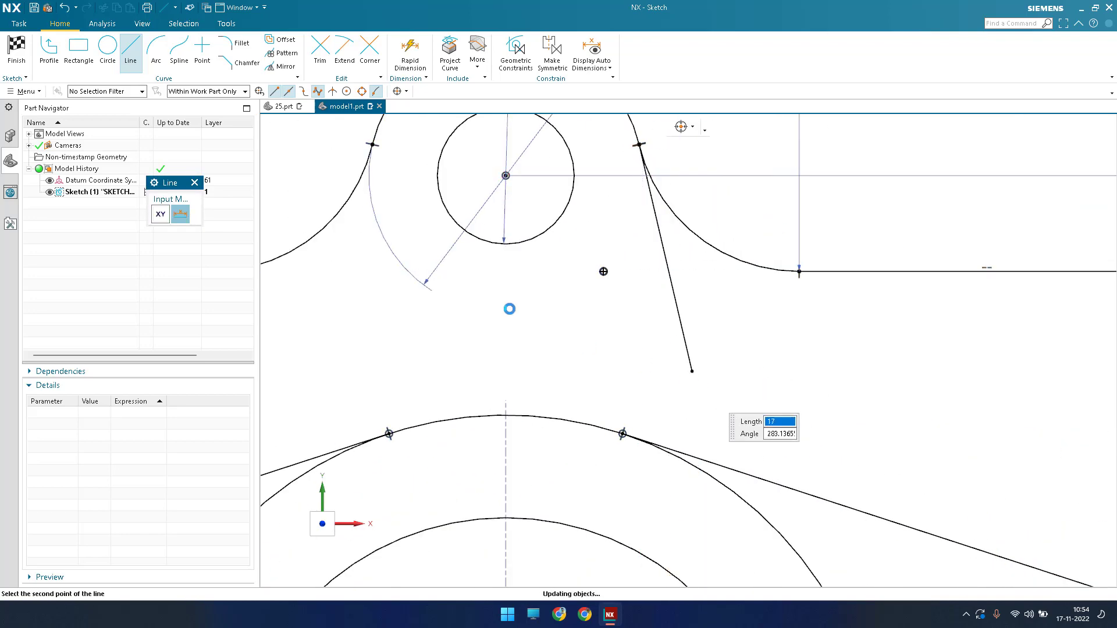
# Draw a line about 18 mm long from the upper lug's left fillet junction down into the outline, tangent to the lug arc
pyautogui.scroll(-2, 698, 384)
pyautogui.click(435, 197)
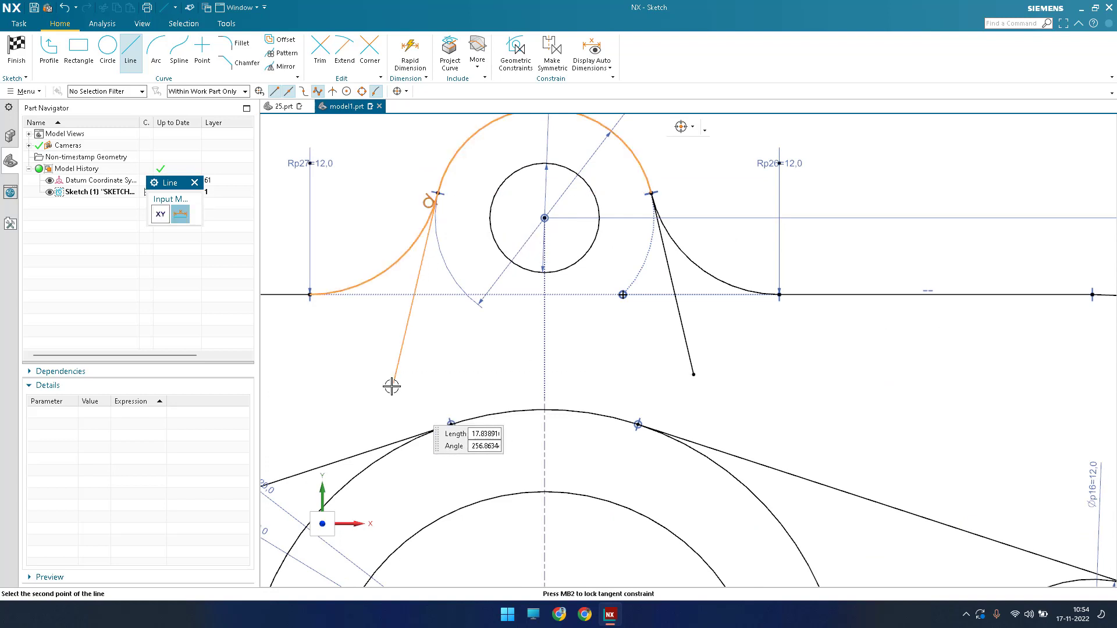
pyautogui.click(392, 386)
pyautogui.press('Escape')
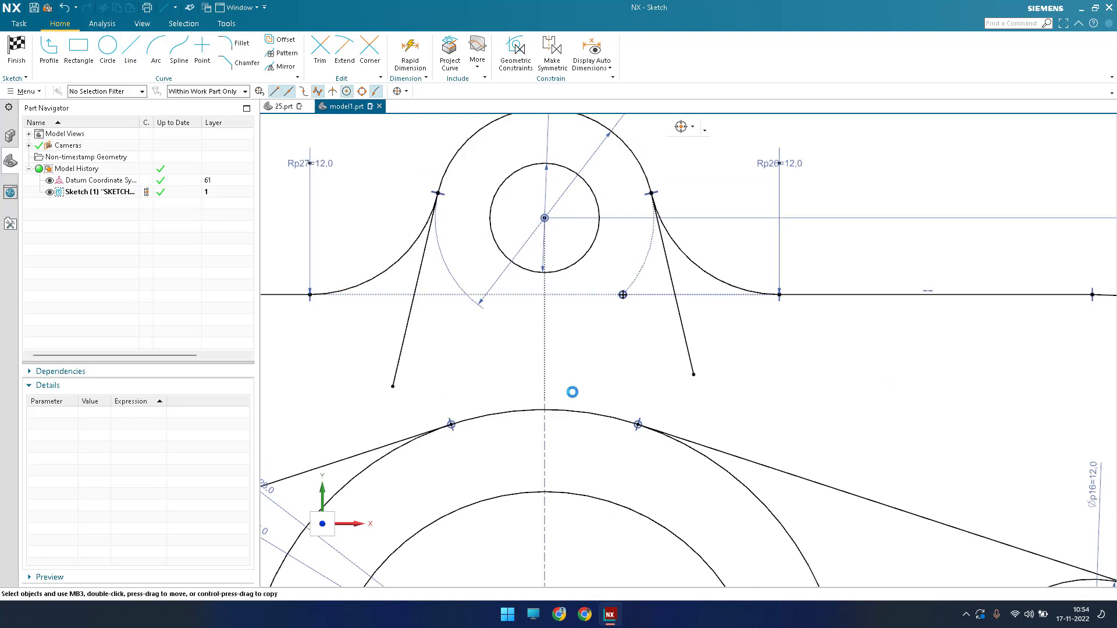
# Extend all four lug lines until they meet the slanted lines that are tangent to the central 55 mm circle
pyautogui.press('e')
pyautogui.click(403, 343)
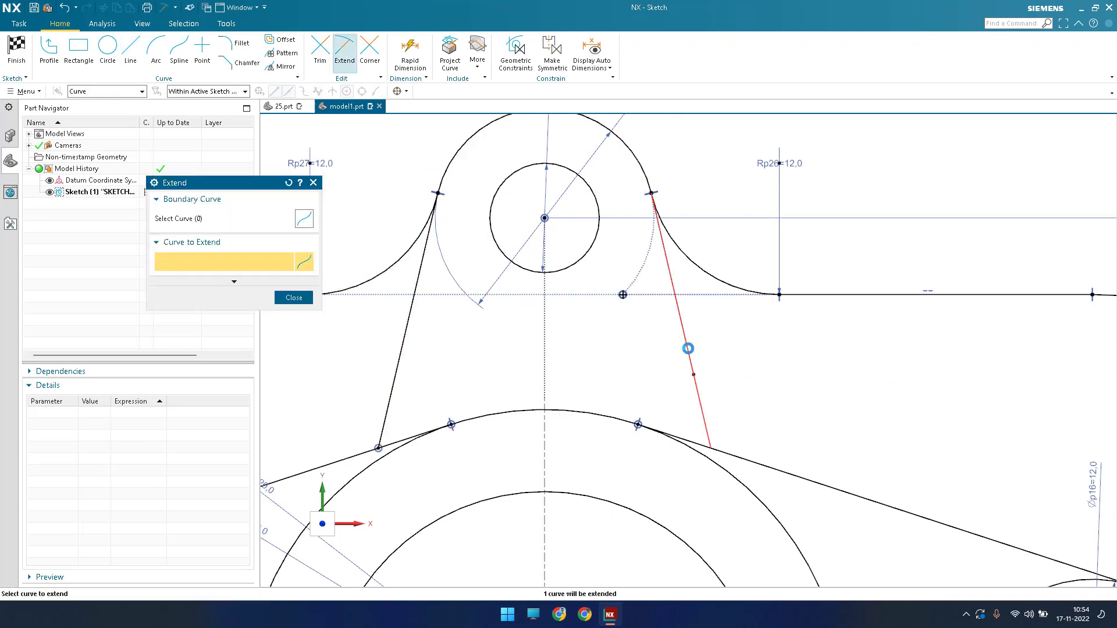
pyautogui.scroll(-5, 687, 348)
pyautogui.scroll(5, 669, 489)
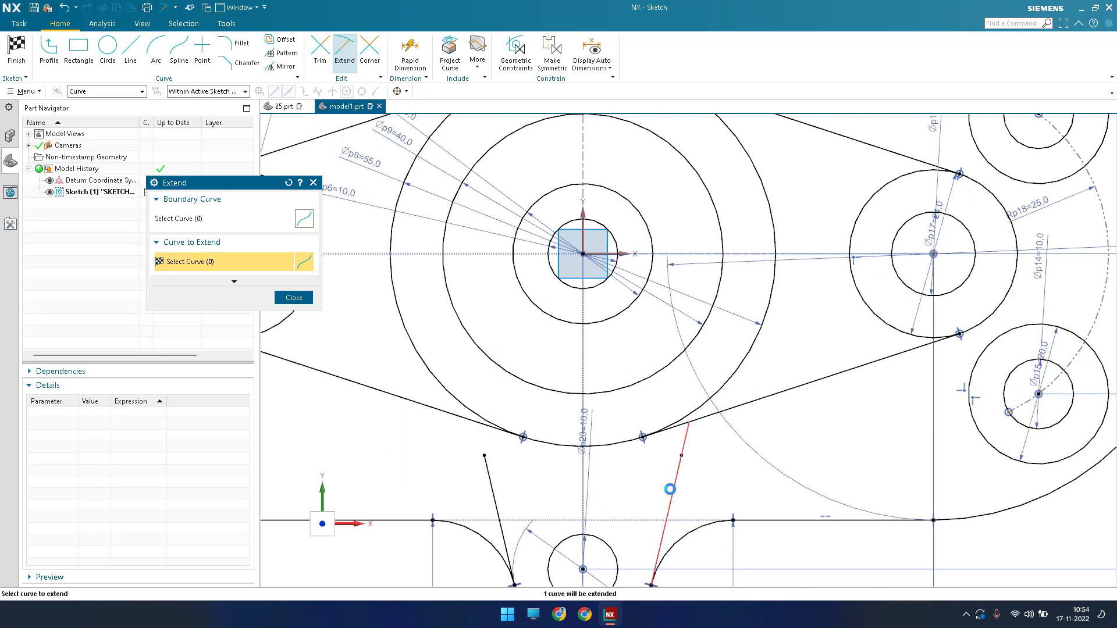
pyautogui.click(669, 489)
pyautogui.click(294, 298)
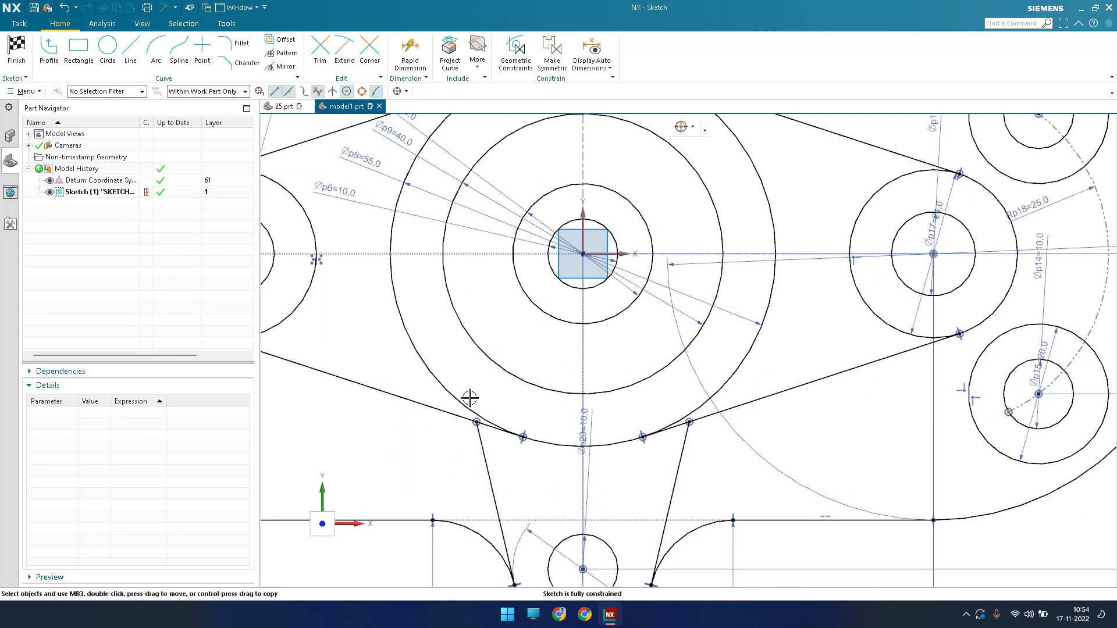
# Fillet the corner between the lower lug's left line and the slanted tangent line with a 10 mm radius, leaving the curves untrimmed
pyautogui.keyDown('shift'); pyautogui.moveTo(403, 360); pyautogui.dragTo(448, 362, button='middle'); pyautogui.keyUp('shift')
pyautogui.press('f')
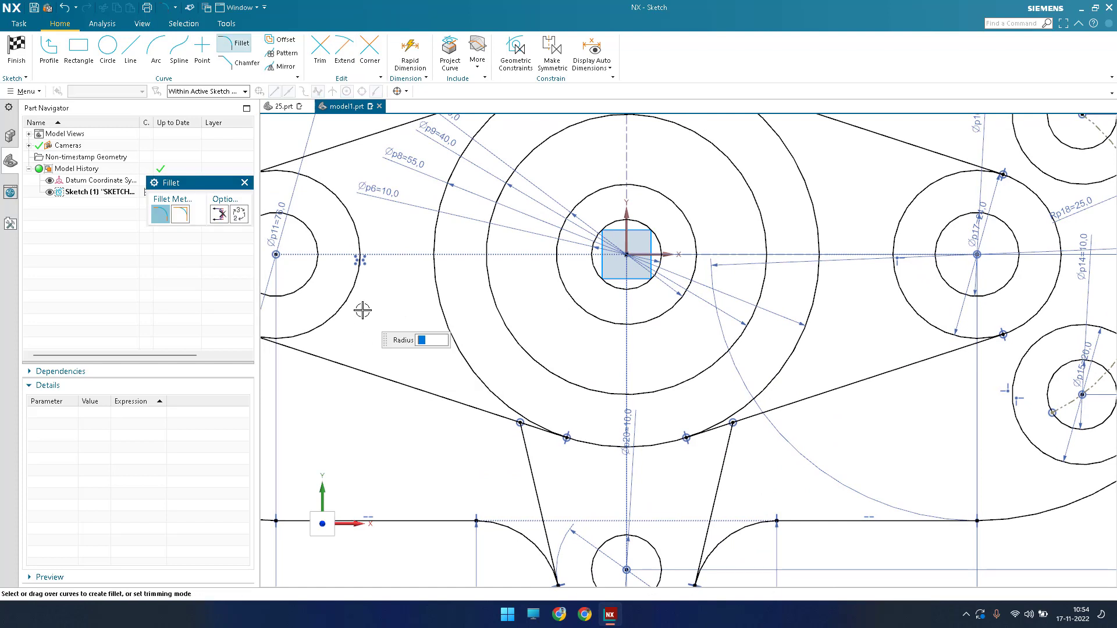
pyautogui.click(179, 217)
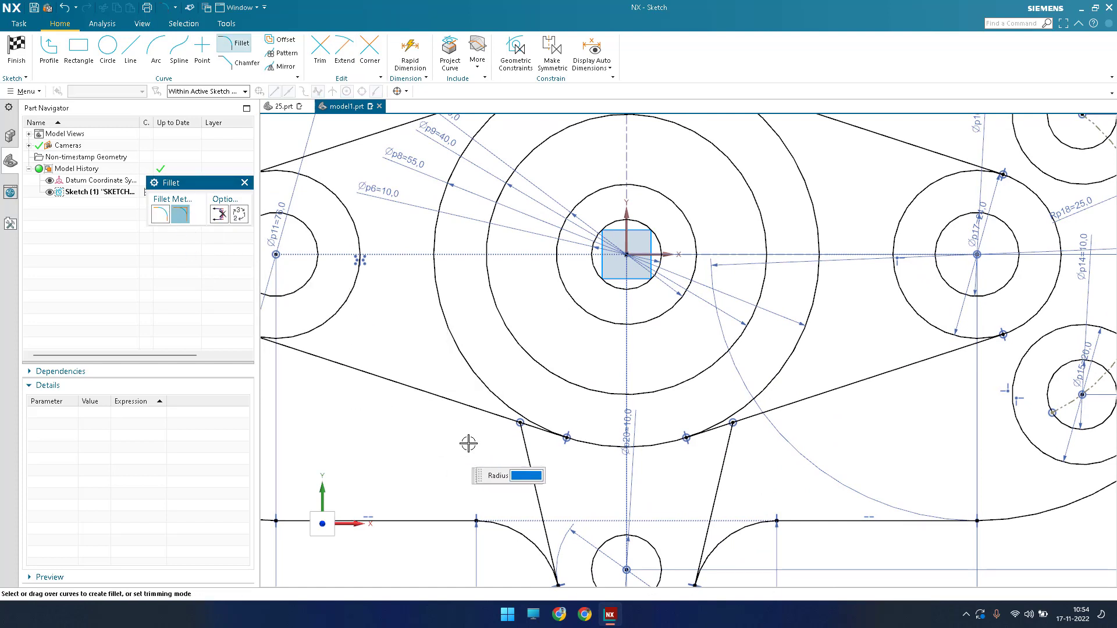
pyautogui.click(484, 415)
pyautogui.click(524, 451)
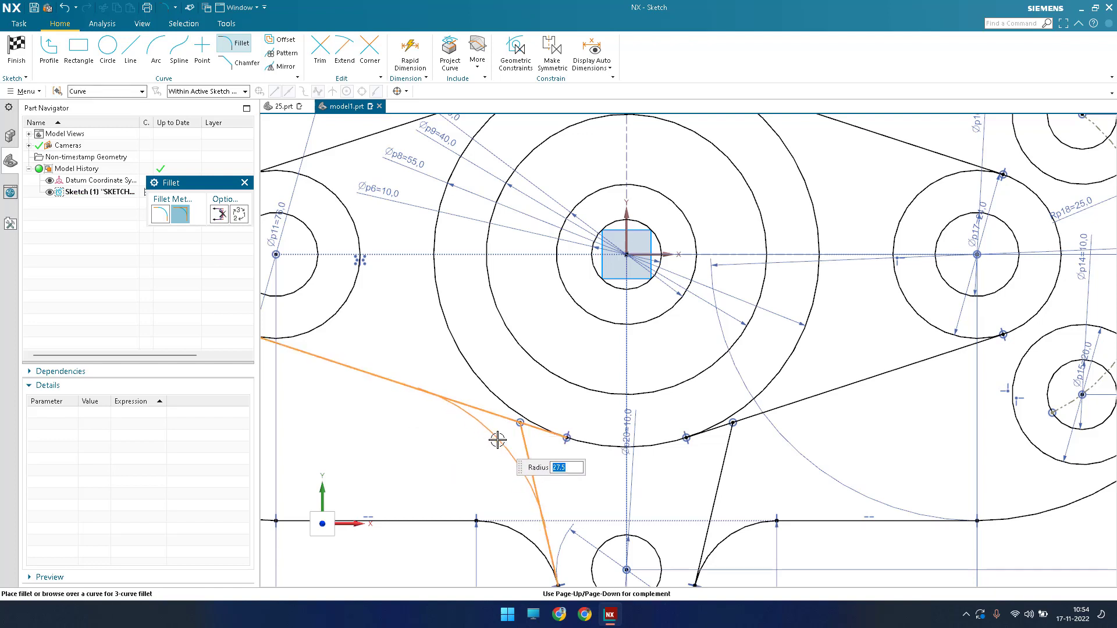
pyautogui.press('Return')
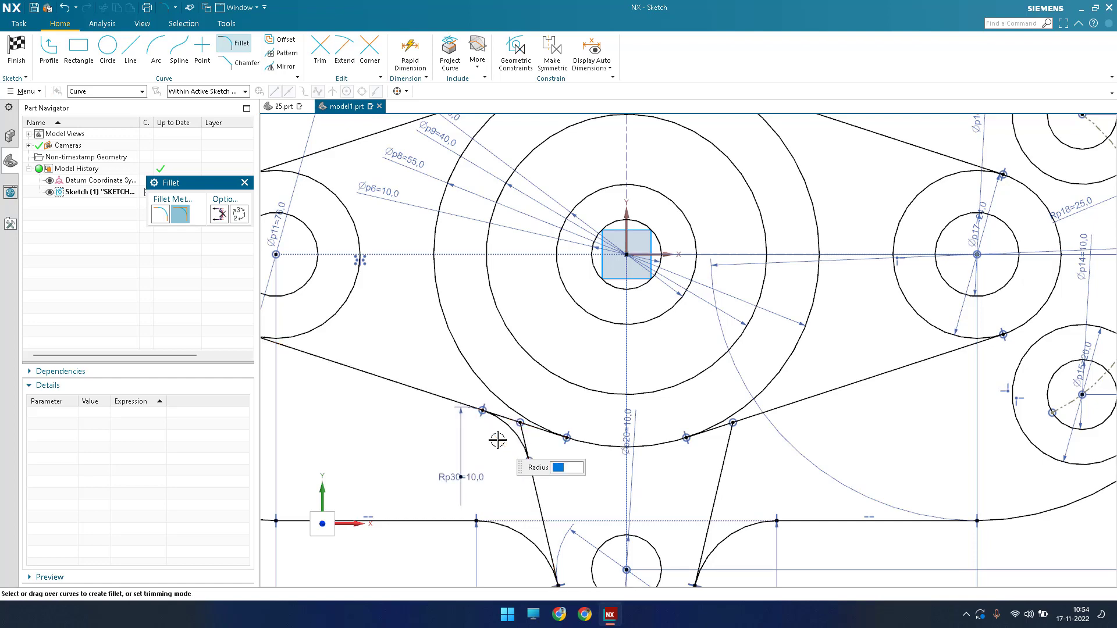
# Add a matching untrimmed 10 mm fillet between the lower lug's right line and the slanted tangent line
pyautogui.scroll(4, 497, 441)
pyautogui.scroll(2, 498, 442)
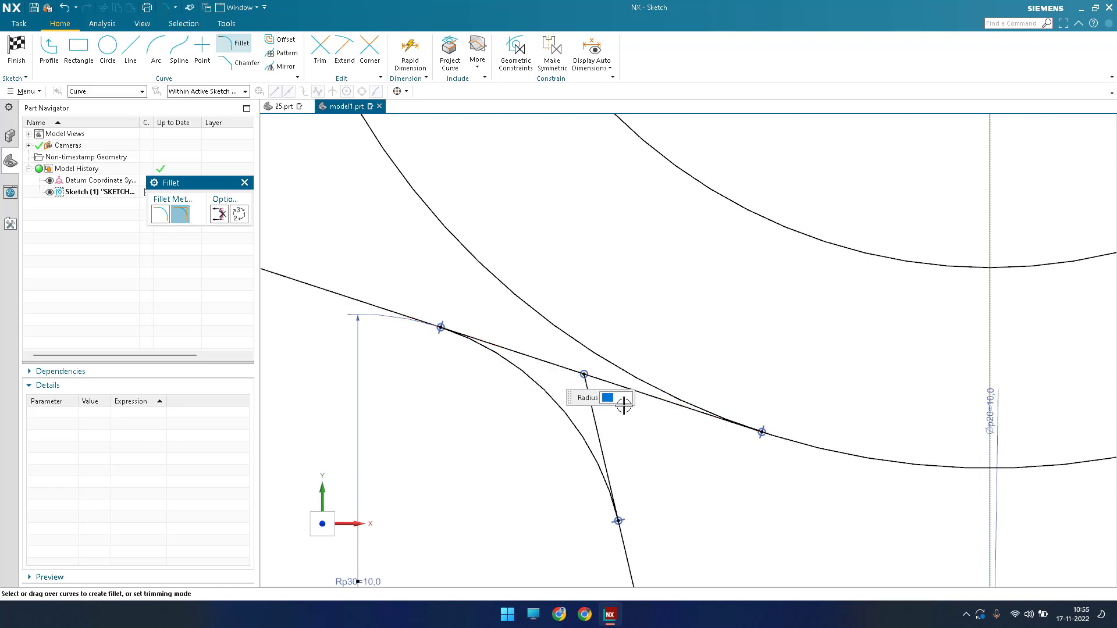
pyautogui.scroll(-2, 517, 443)
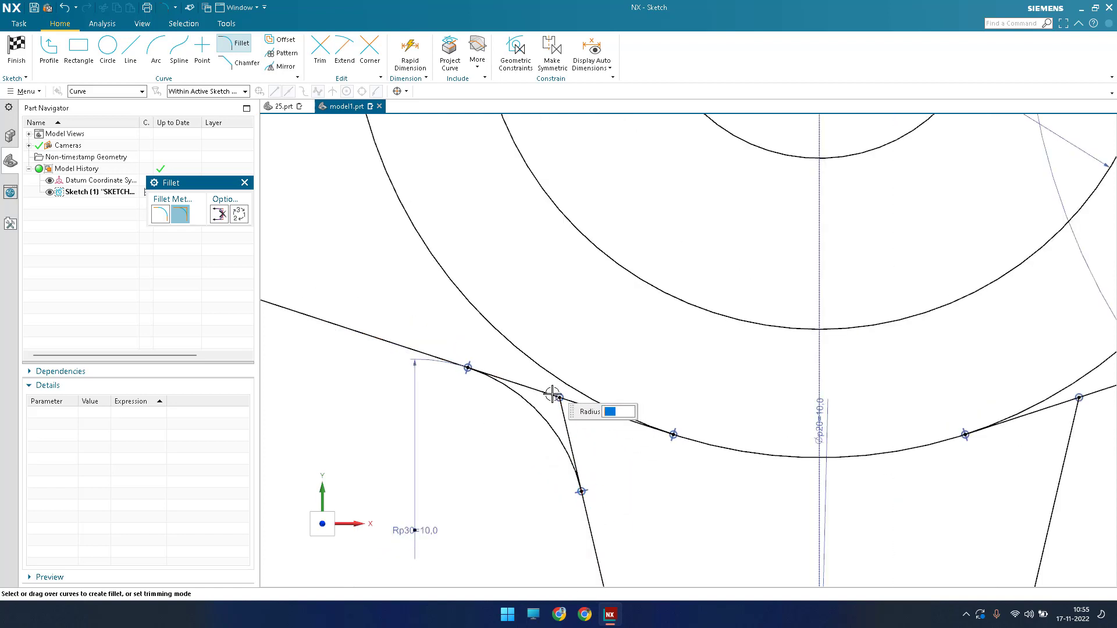
pyautogui.scroll(-3, 562, 414)
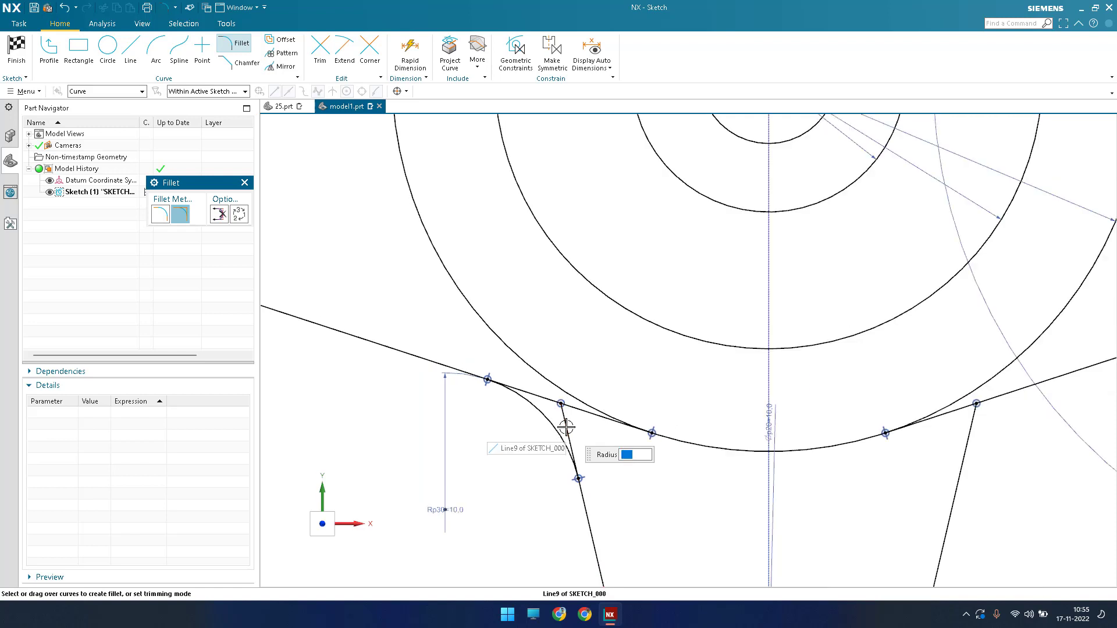
pyautogui.scroll(4, 547, 410)
pyautogui.scroll(-2, 533, 400)
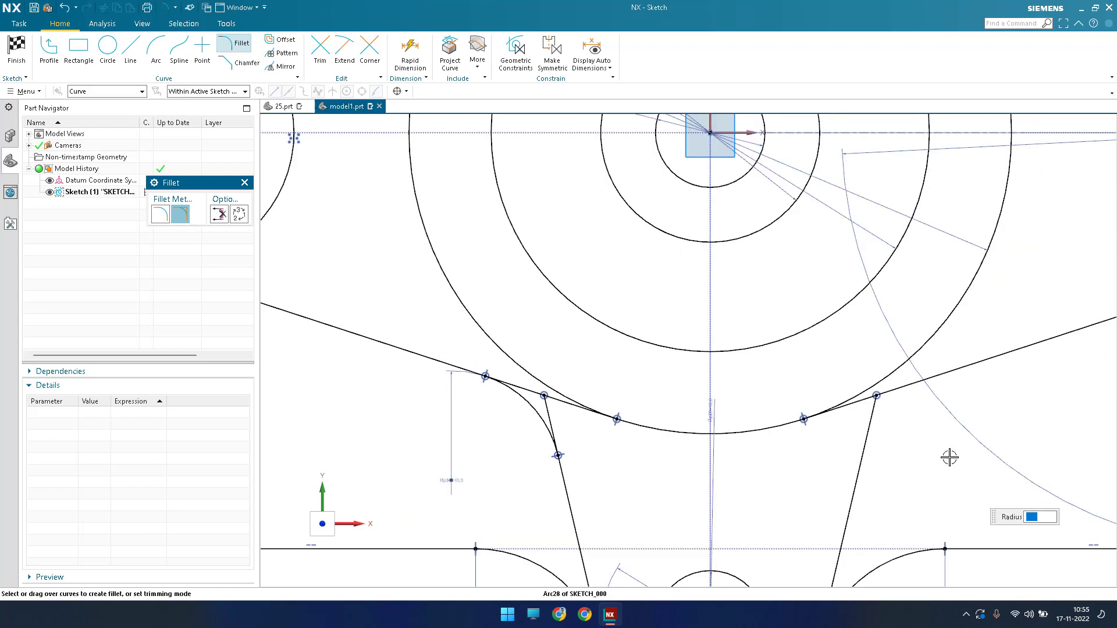
pyautogui.click(872, 417)
pyautogui.click(890, 392)
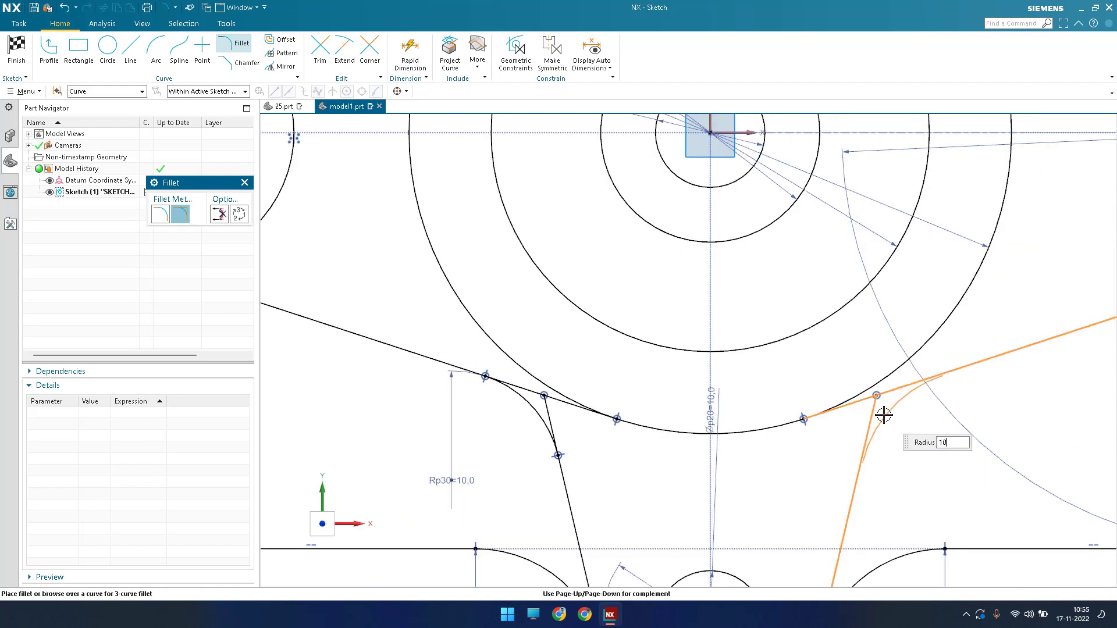
pyautogui.click(883, 415)
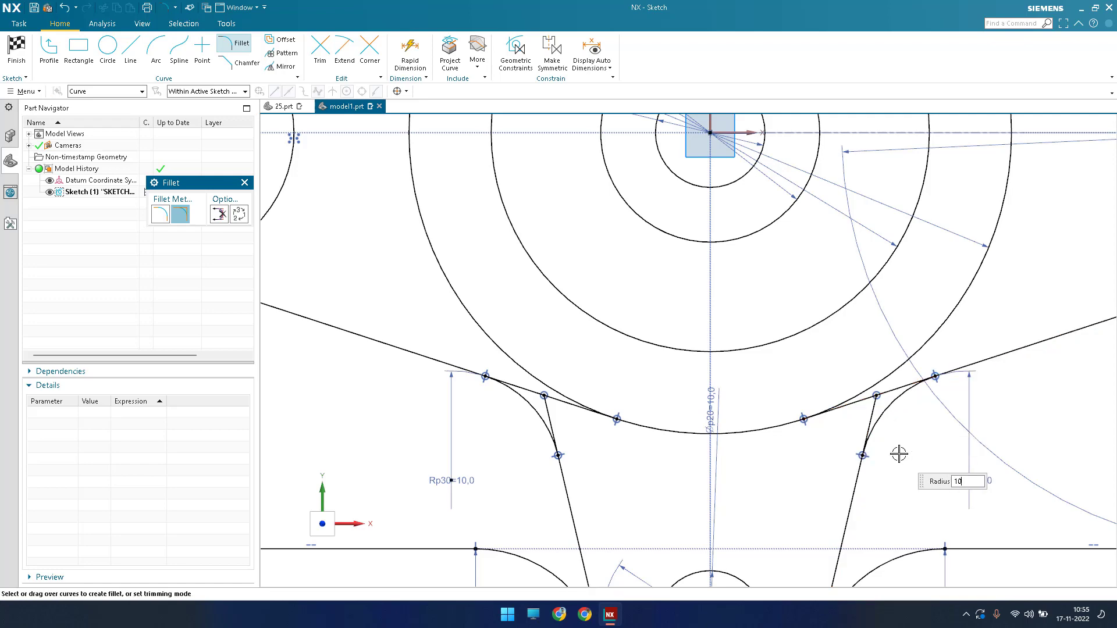
# Fillet both corners between the upper lug's lines and the slanted tangent lines with an untrimmed 10 mm radius
pyautogui.scroll(-5, 870, 453)
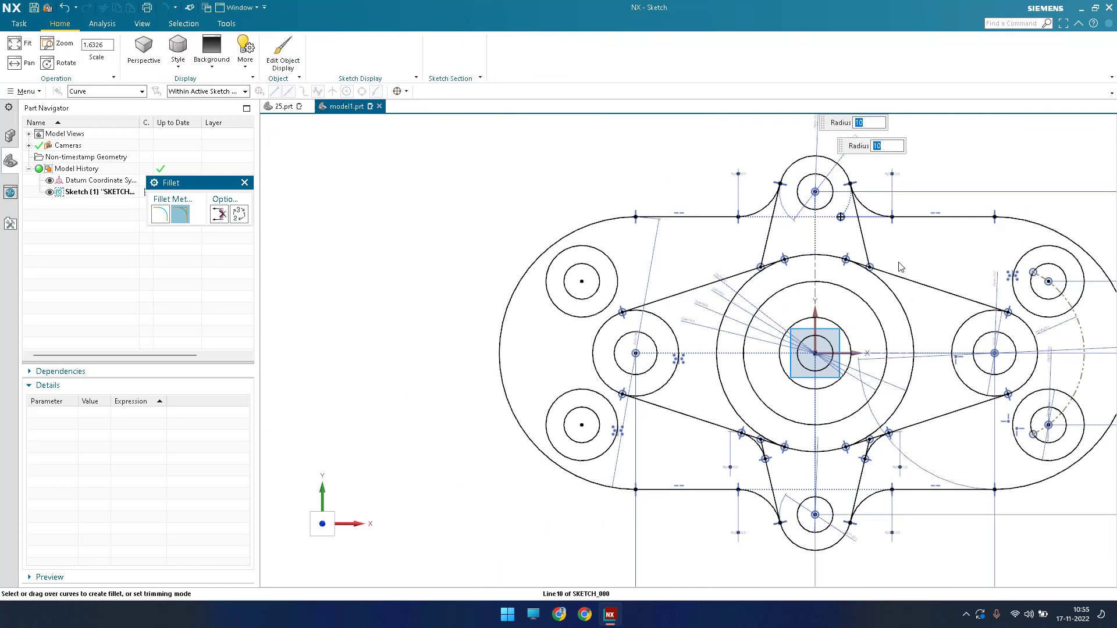
pyautogui.scroll(1, 900, 264)
pyautogui.scroll(-3, 893, 252)
pyautogui.click(66, 24)
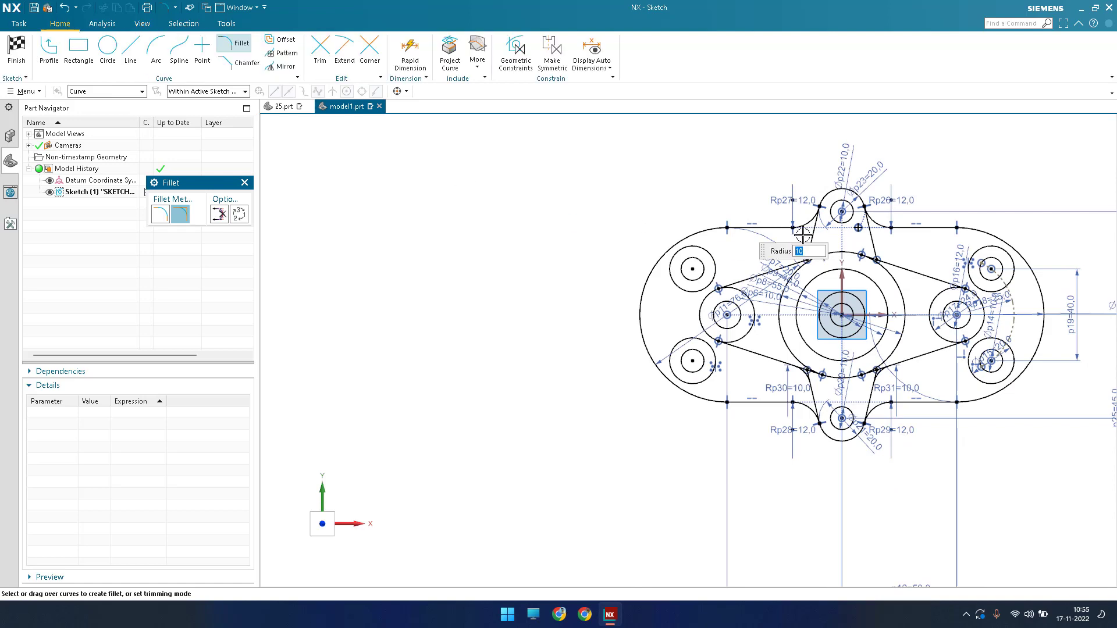
pyautogui.scroll(5, 803, 235)
pyautogui.click(852, 315)
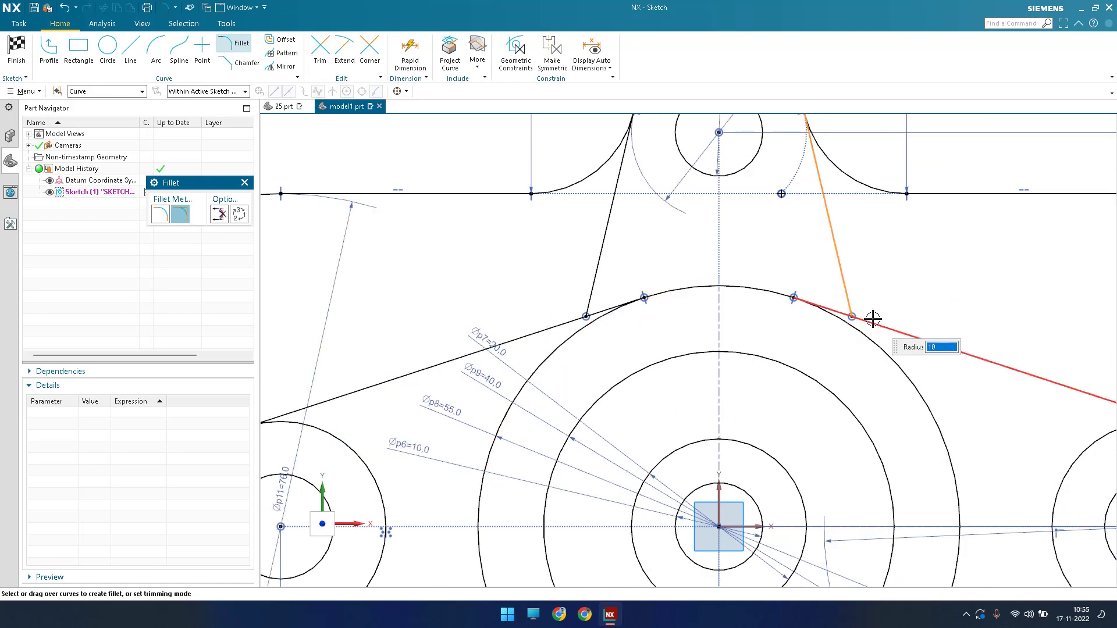
pyautogui.click(872, 321)
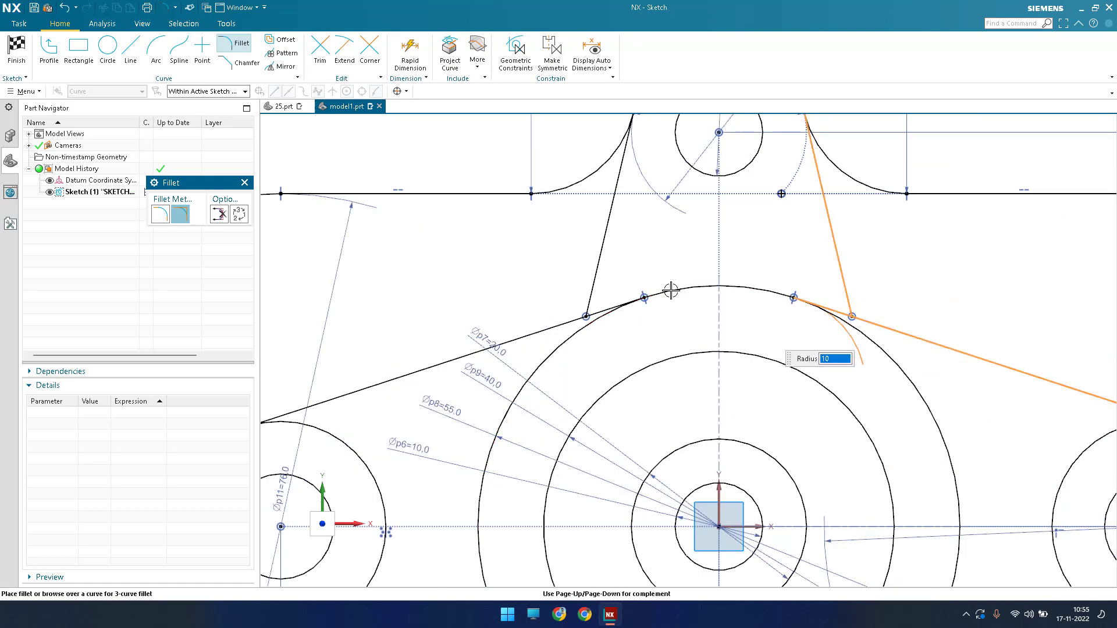
pyautogui.click(813, 308)
pyautogui.click(598, 263)
pyautogui.click(553, 326)
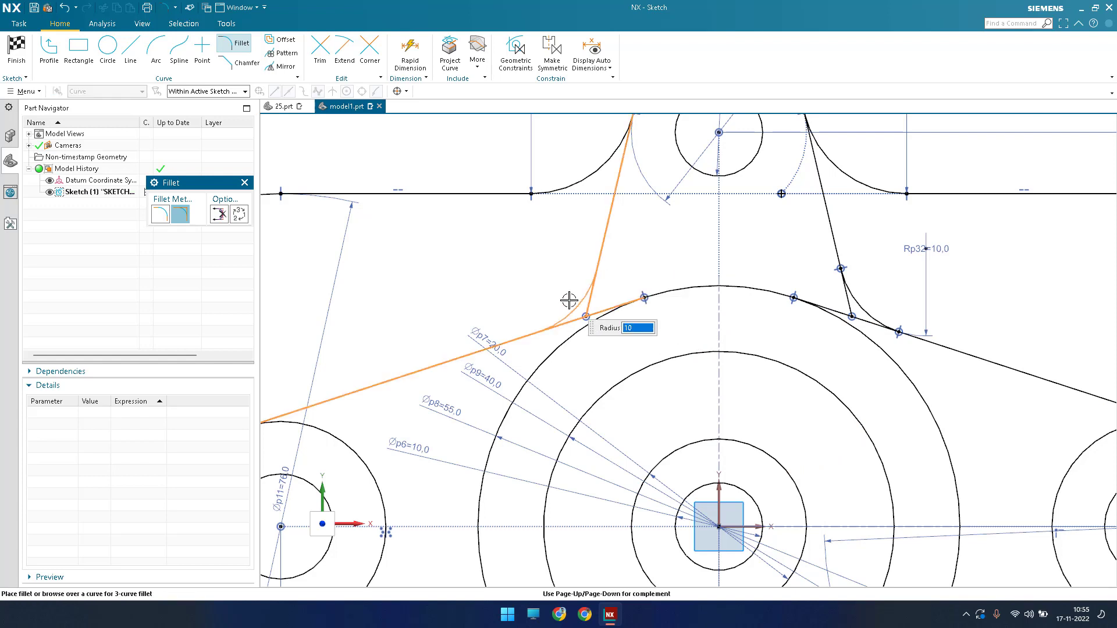
pyautogui.click(569, 300)
pyautogui.press('Escape')
# Trim the leftover ends of all four lug lines between the 10 mm fillets and the slanted tangent lines
pyautogui.scroll(4, 576, 285)
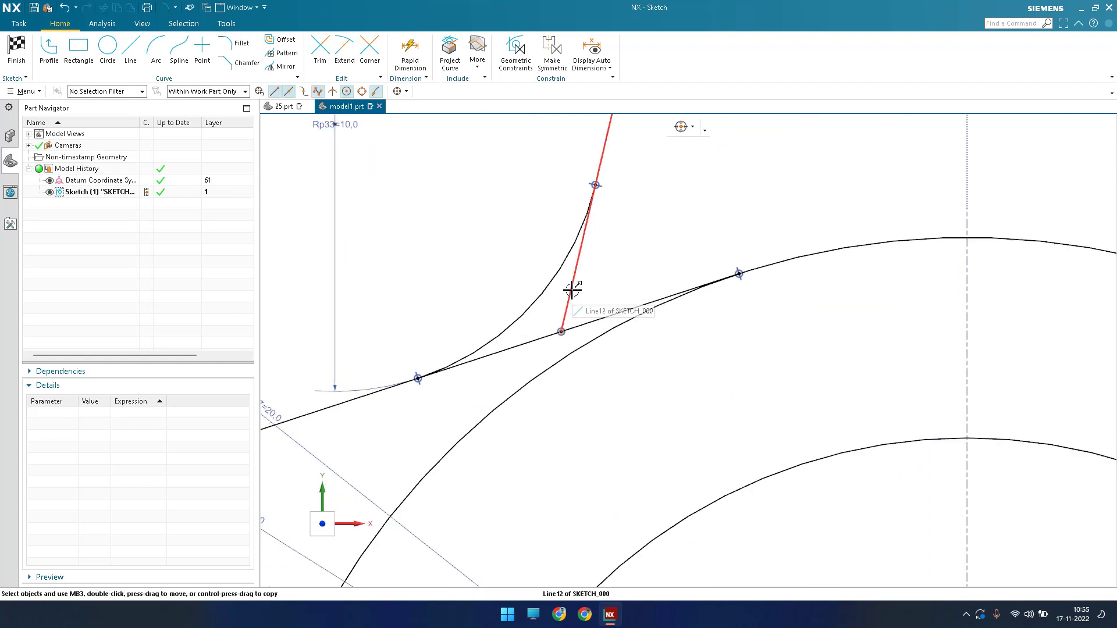
pyautogui.press('t')
pyautogui.click(556, 272)
pyautogui.scroll(-4, 582, 268)
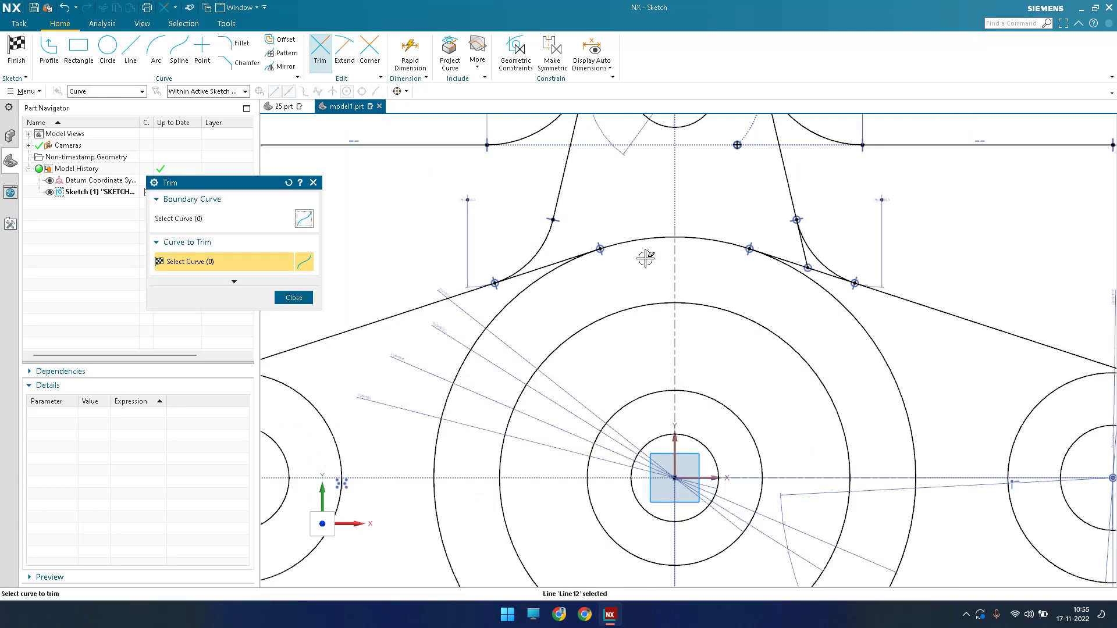
pyautogui.click(800, 250)
pyautogui.scroll(-3, 822, 419)
pyautogui.scroll(6, 788, 536)
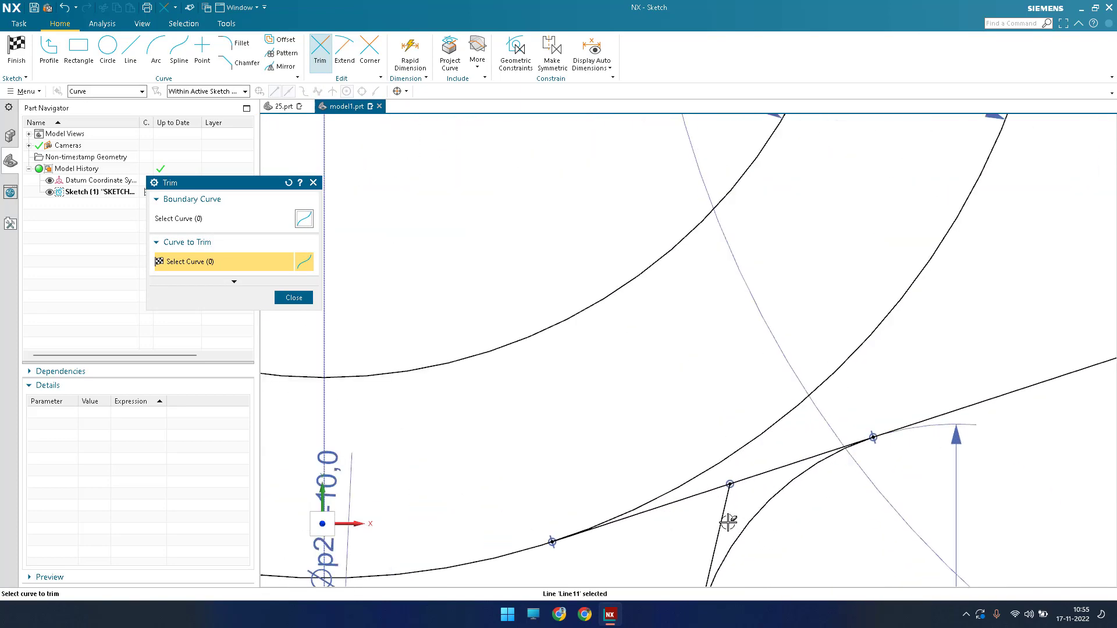
pyautogui.scroll(-3, 683, 459)
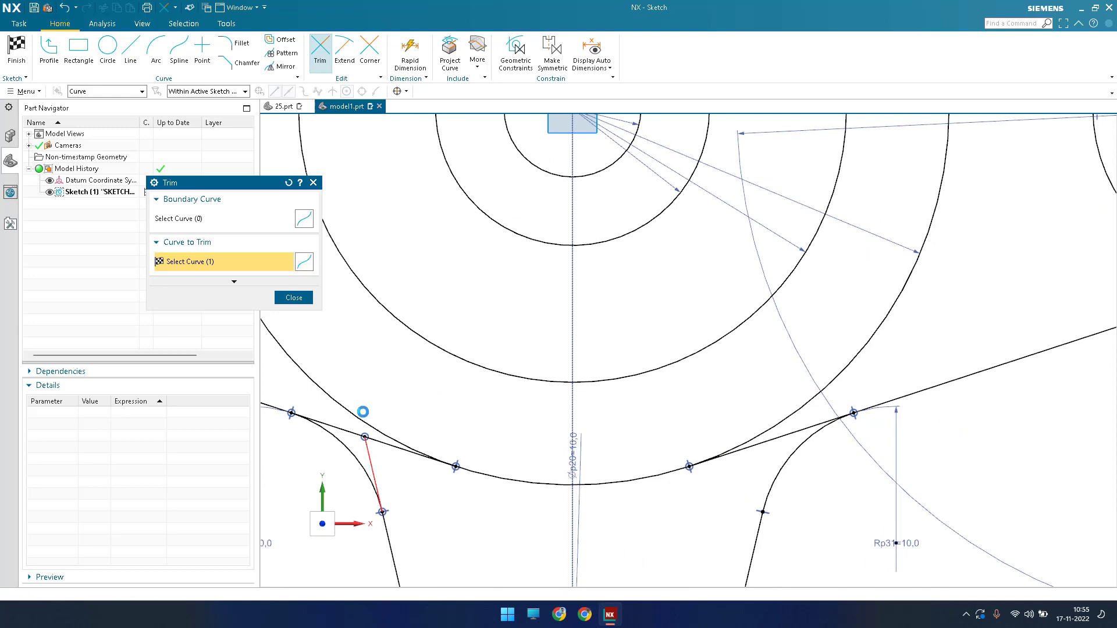
pyautogui.click(373, 464)
pyautogui.click(294, 297)
# Draw two vertical lines about 12 mm long downward from the central 20 mm circle, one on each side of the vertical axis
pyautogui.scroll(-5, 865, 429)
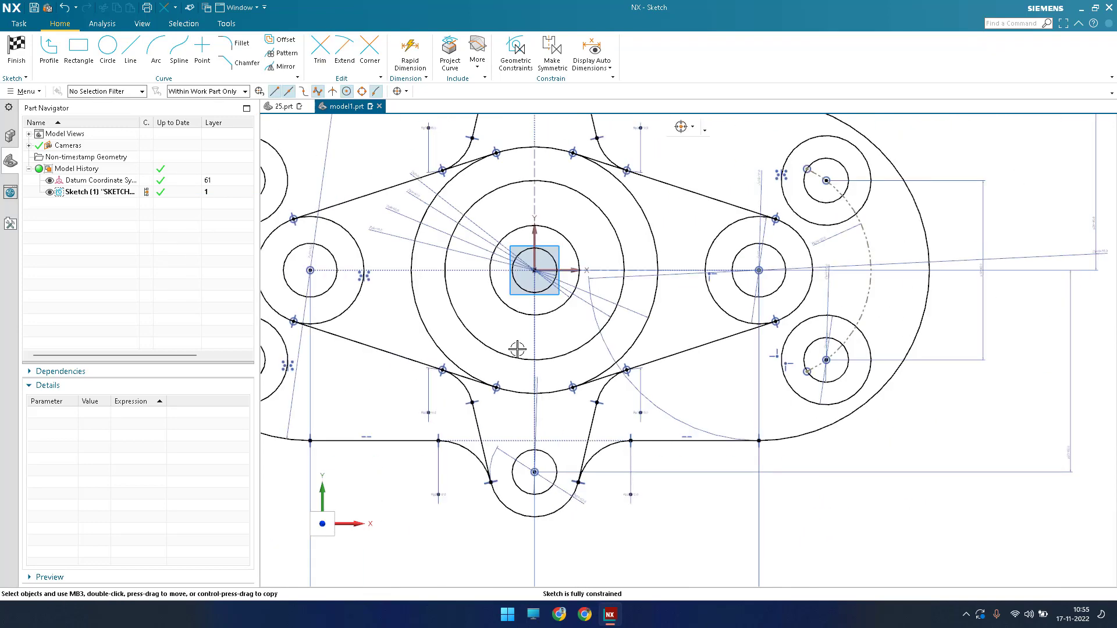
pyautogui.doubleClick(913, 403)
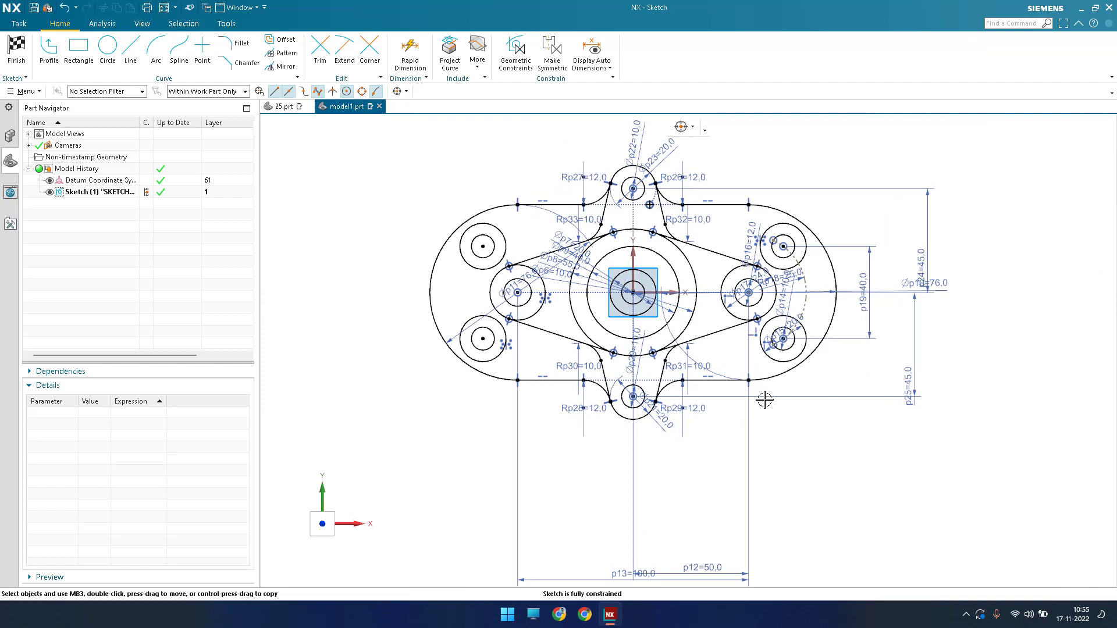
pyautogui.scroll(6, 674, 355)
pyautogui.scroll(-2, 524, 266)
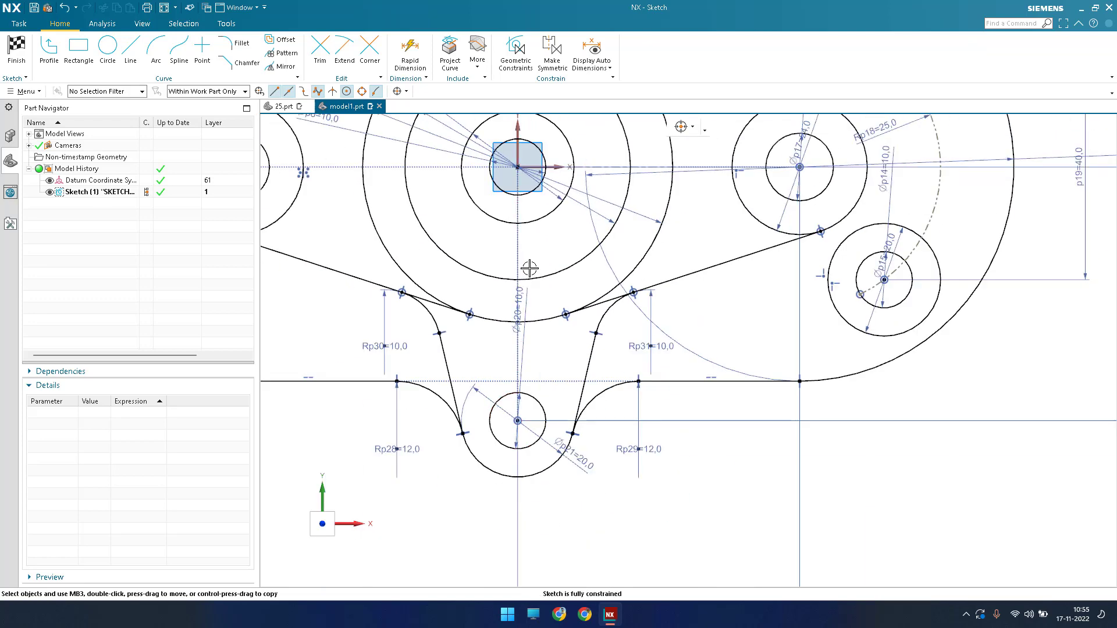
pyautogui.click(131, 49)
pyautogui.scroll(4, 492, 250)
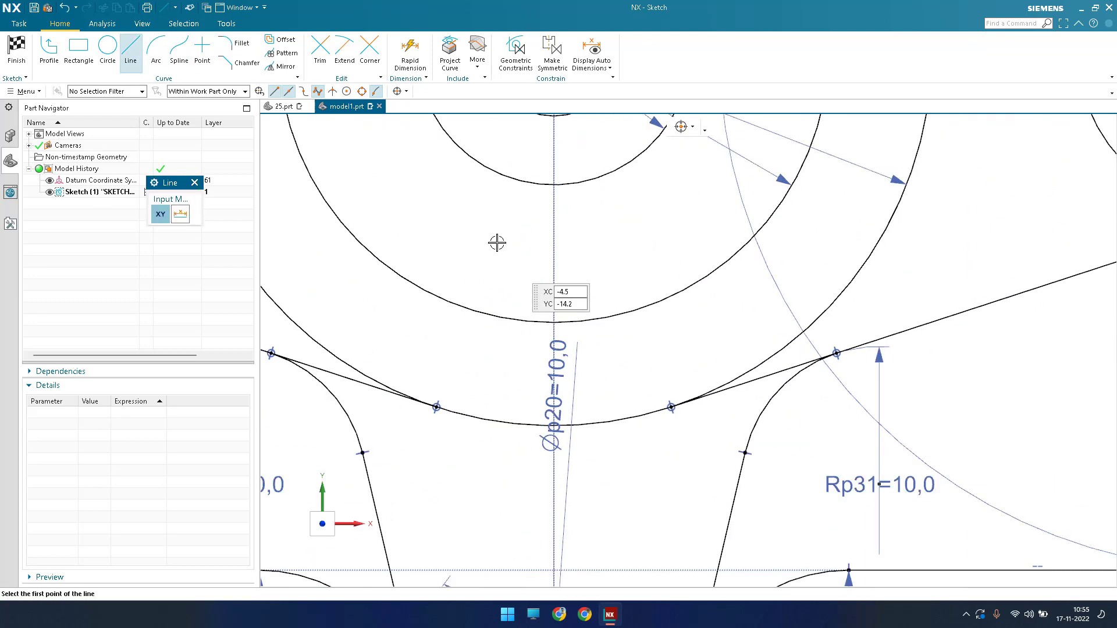
pyautogui.scroll(-1, 546, 317)
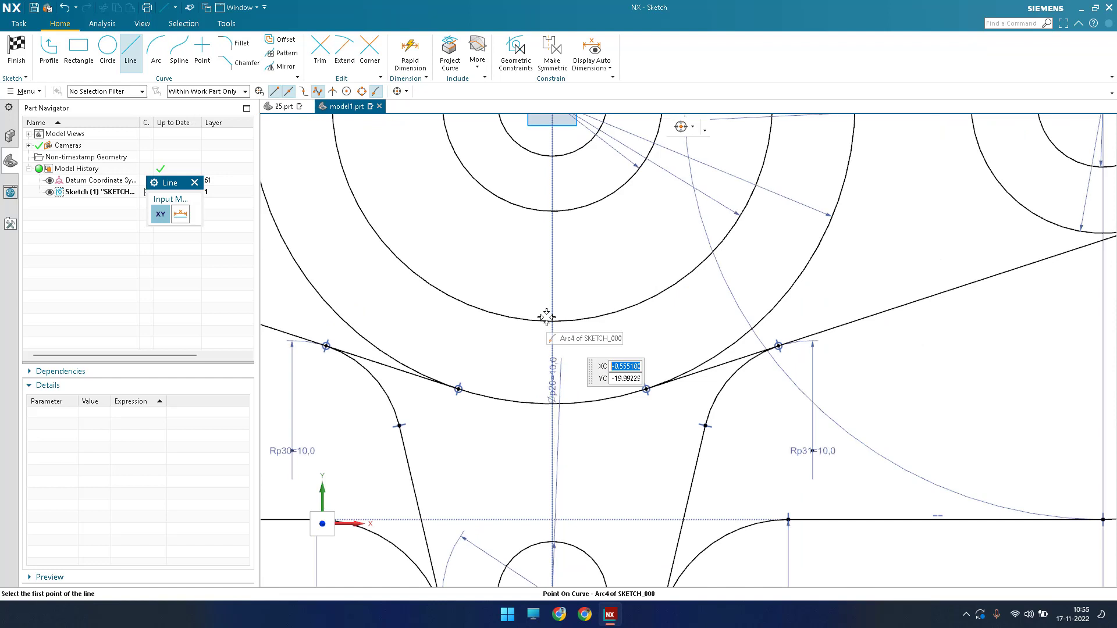
pyautogui.click(532, 209)
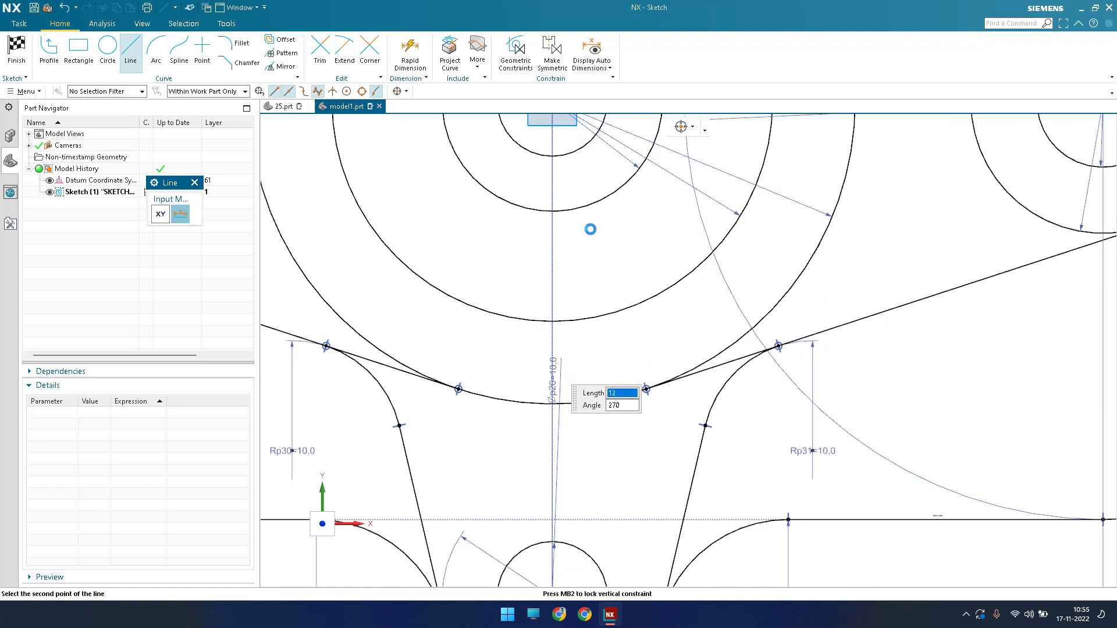
pyautogui.click(577, 341)
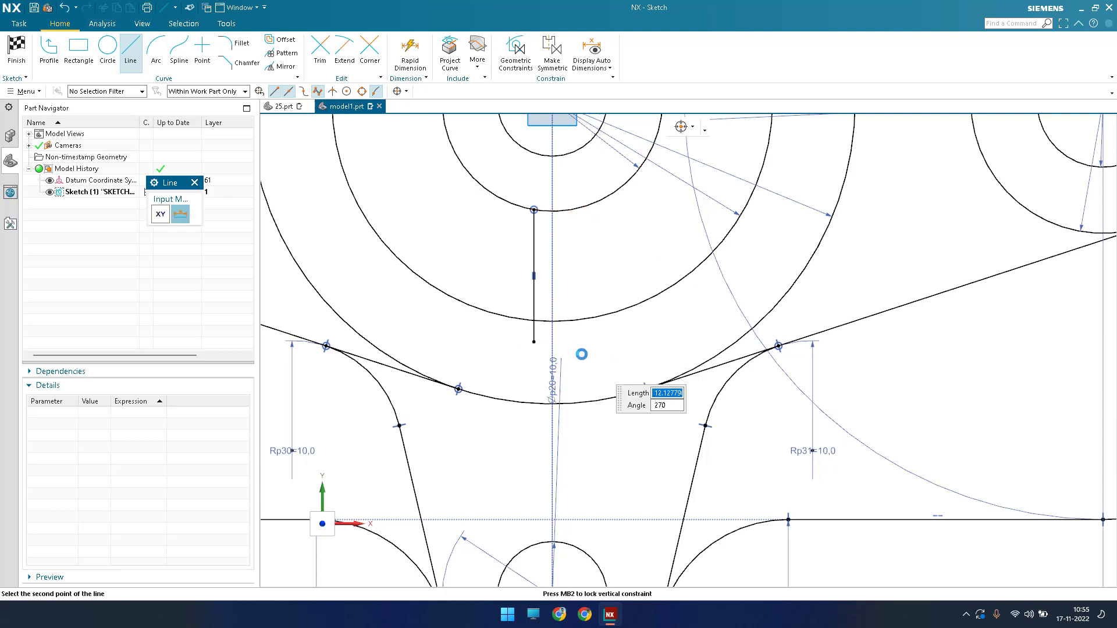
pyautogui.press('Escape')
# Dimension the distance between the two short vertical lines and set it to 5 mm
pyautogui.scroll(2, 581, 294)
pyautogui.press('d')
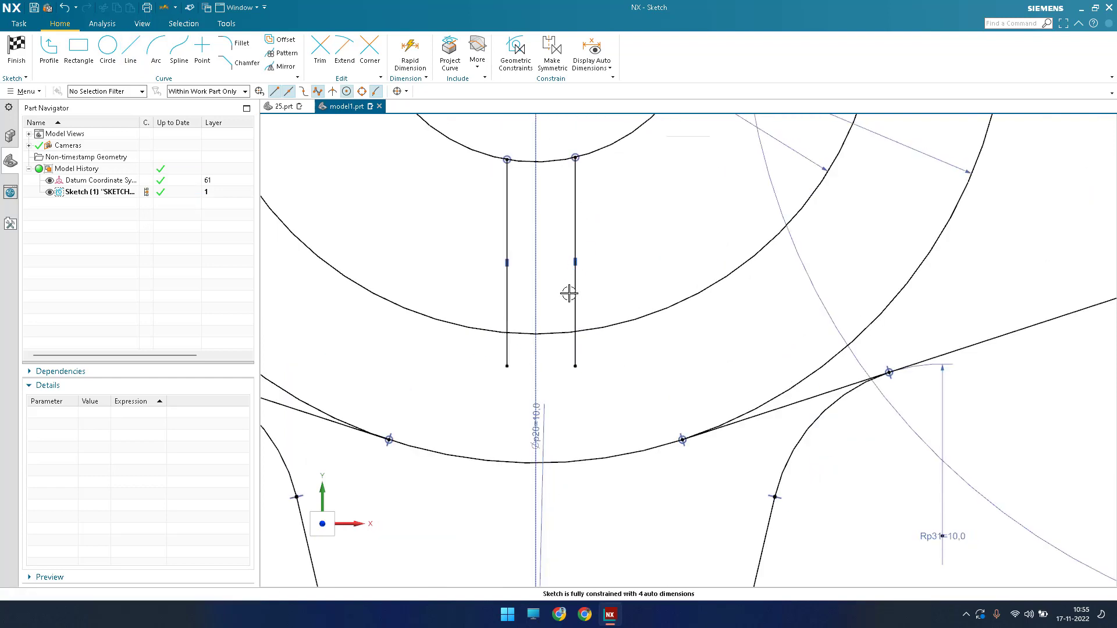
pyautogui.click(575, 291)
pyautogui.click(502, 283)
pyautogui.click(503, 283)
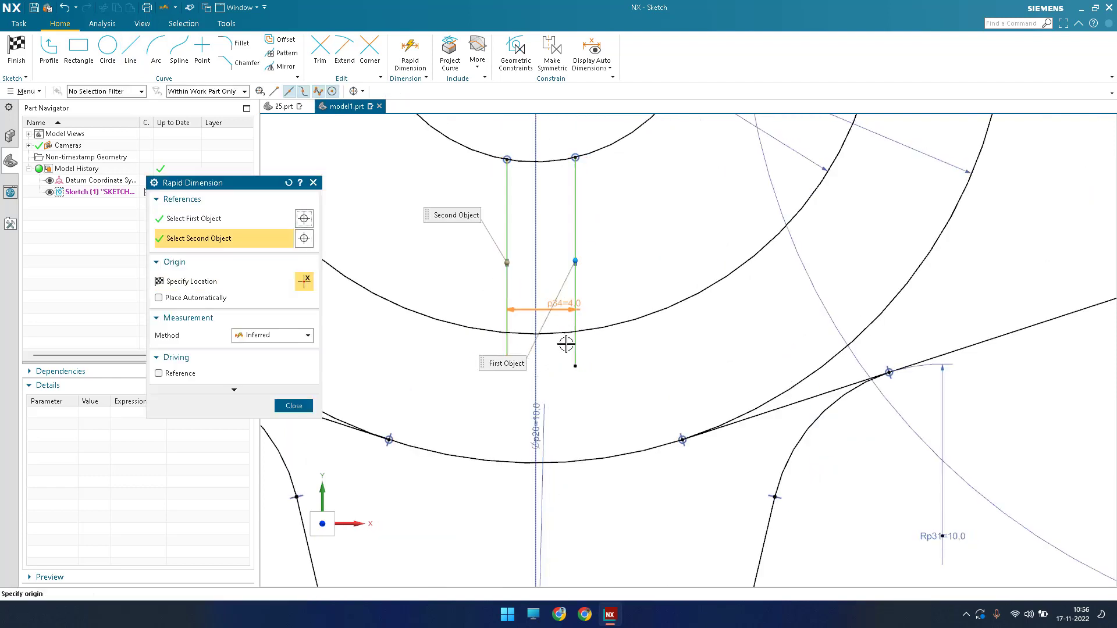
pyautogui.click(636, 326)
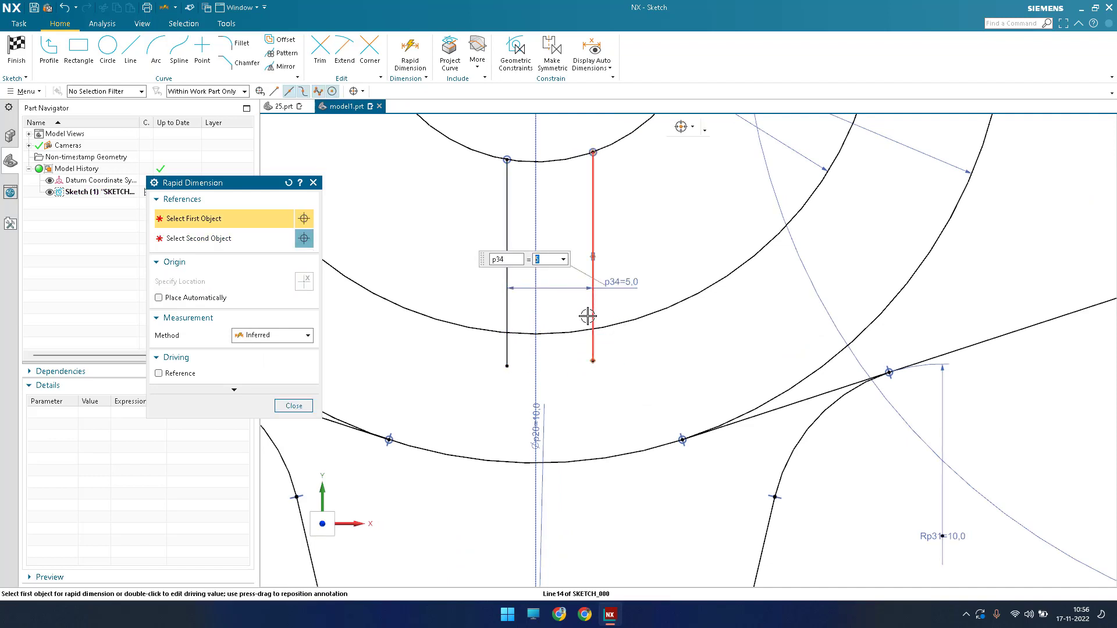
# Dimension the length of the right-hand short vertical line below the central 20 mm circle
pyautogui.click(589, 315)
pyautogui.scroll(-2, 587, 348)
pyautogui.click(556, 138)
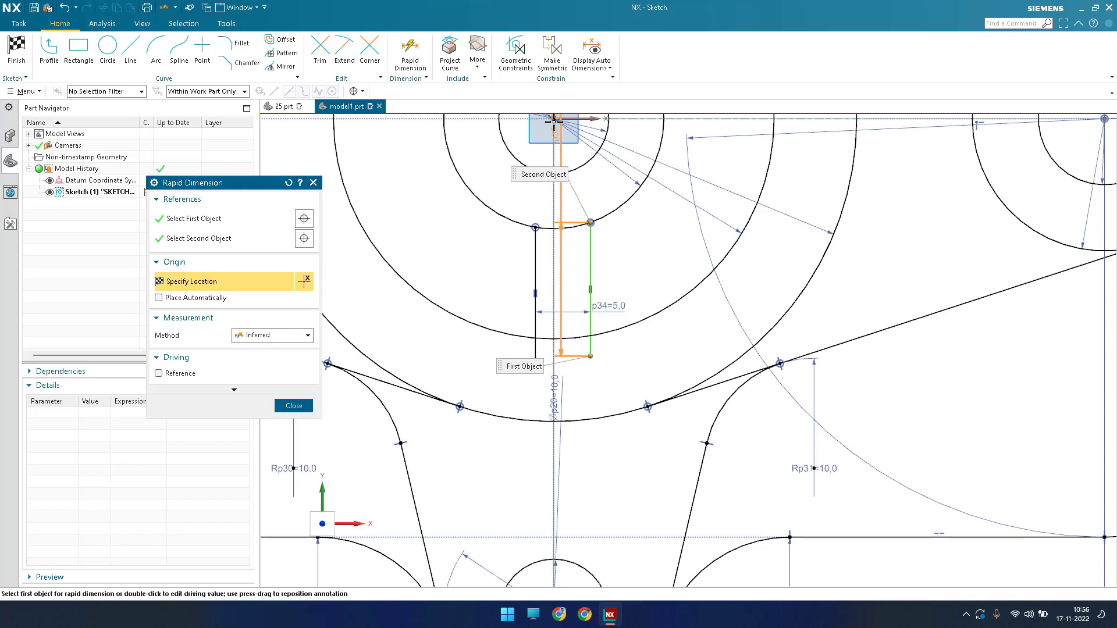
pyautogui.click(569, 326)
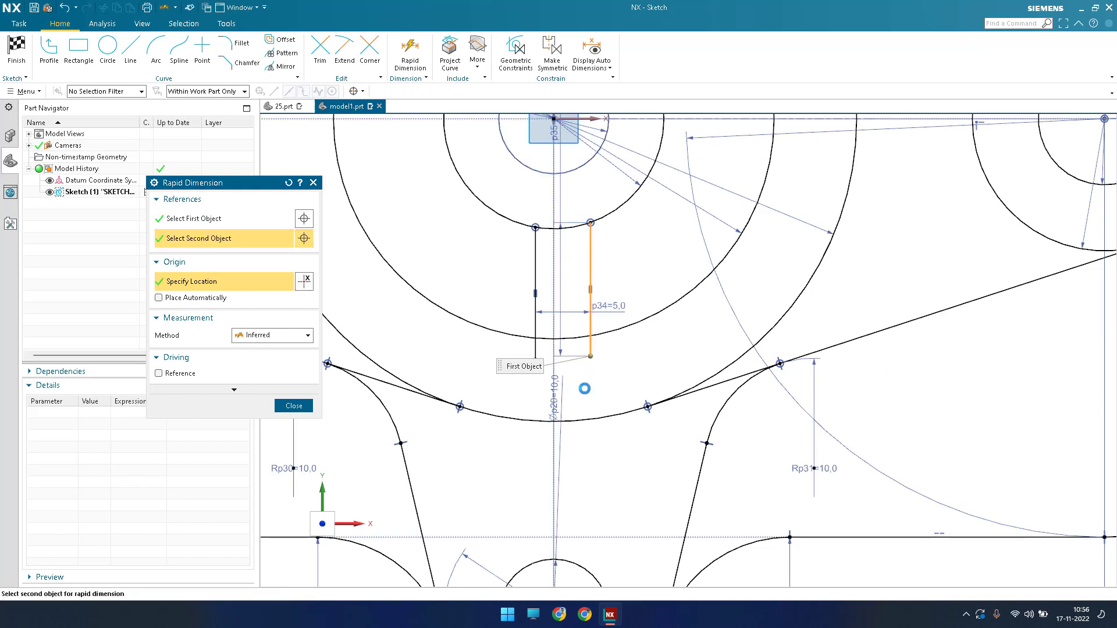
pyautogui.press('Return')
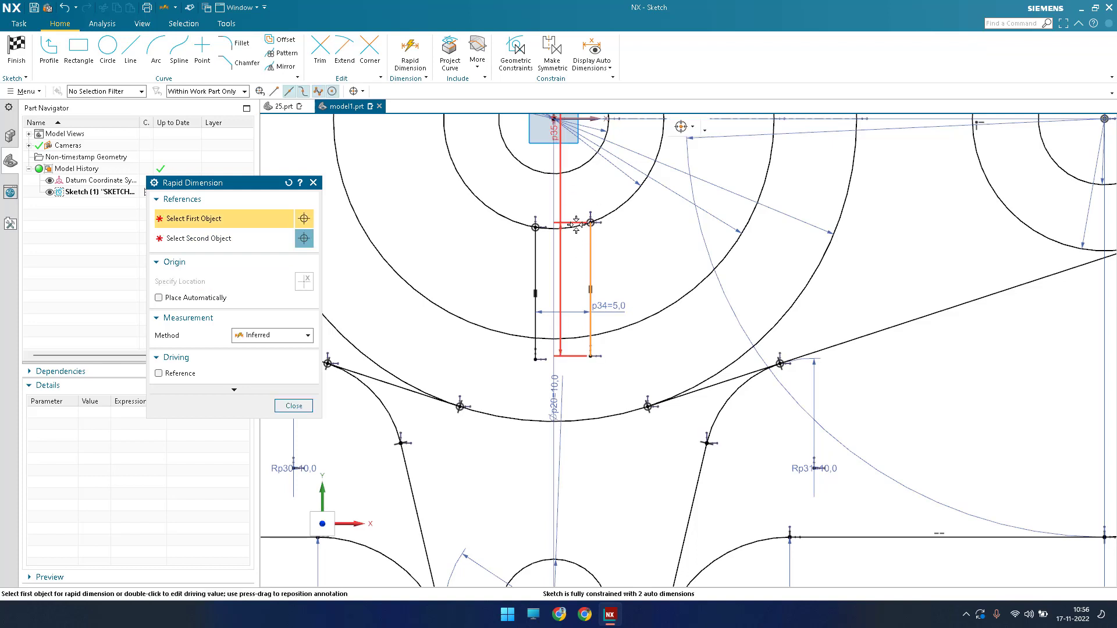
# Dimension the horizontal distance from the vertical axis to the right-hand short line and set it to 2.5 mm
pyautogui.click(591, 358)
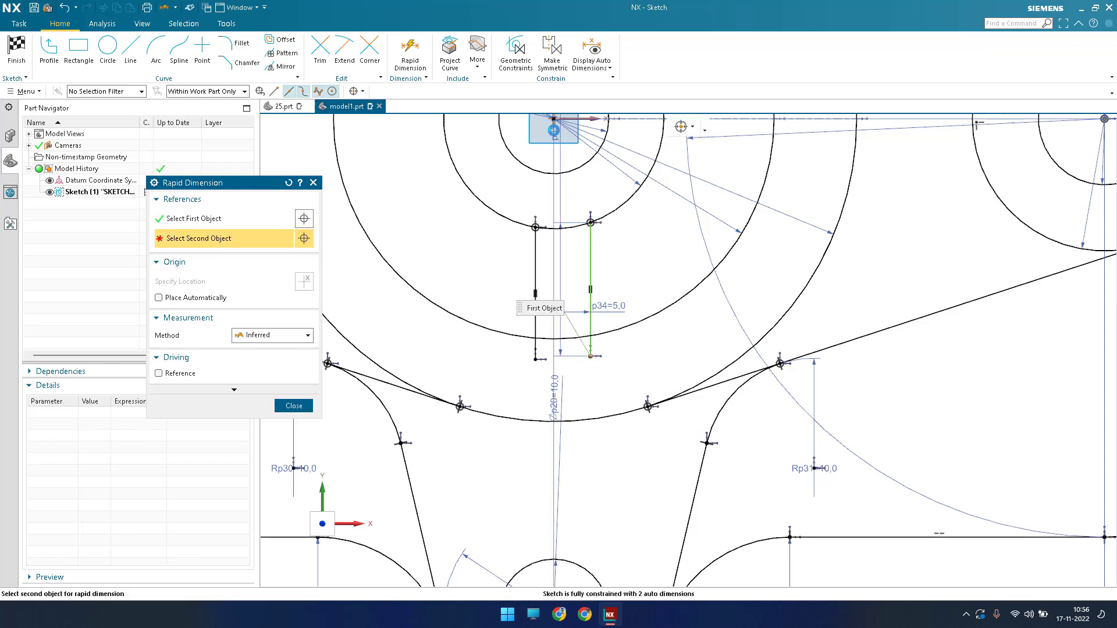
pyautogui.click(573, 402)
pyautogui.click(605, 434)
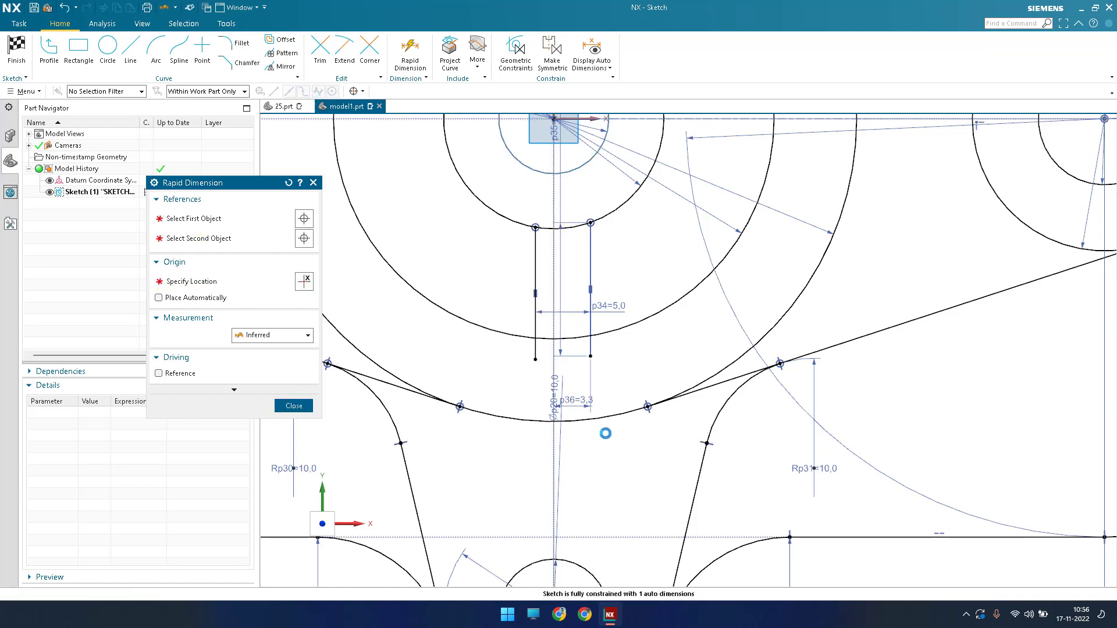
pyautogui.write('2.5')
pyautogui.press('Return')
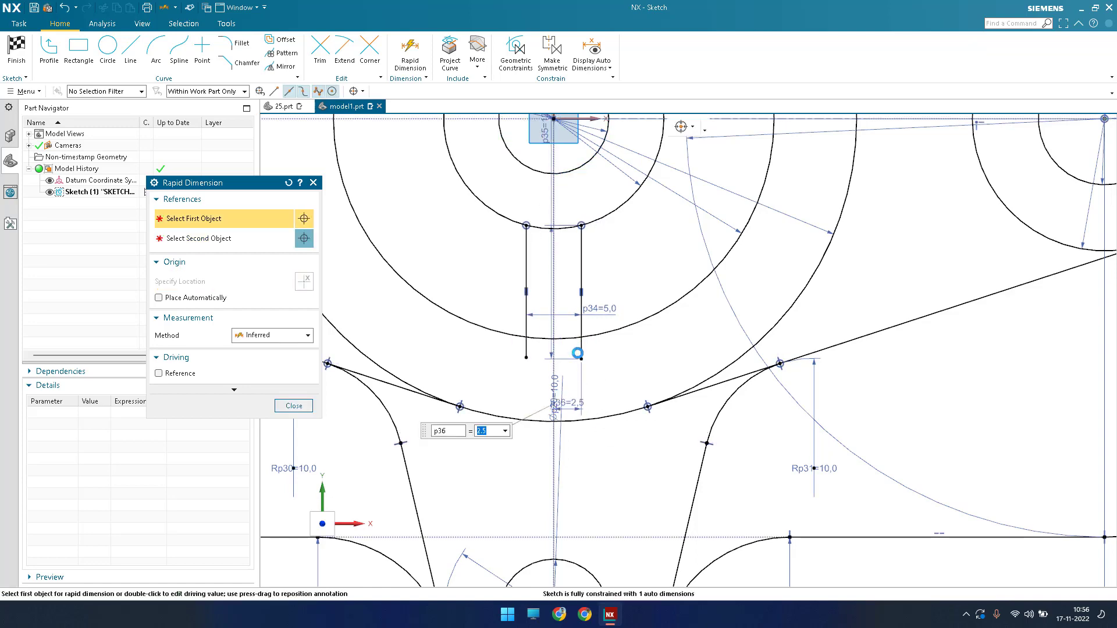
pyautogui.press('Escape')
# Trim the ends of both short vertical lines that extend below the central 40 mm circle
pyautogui.scroll(-3, 577, 353)
pyautogui.scroll(8, 592, 353)
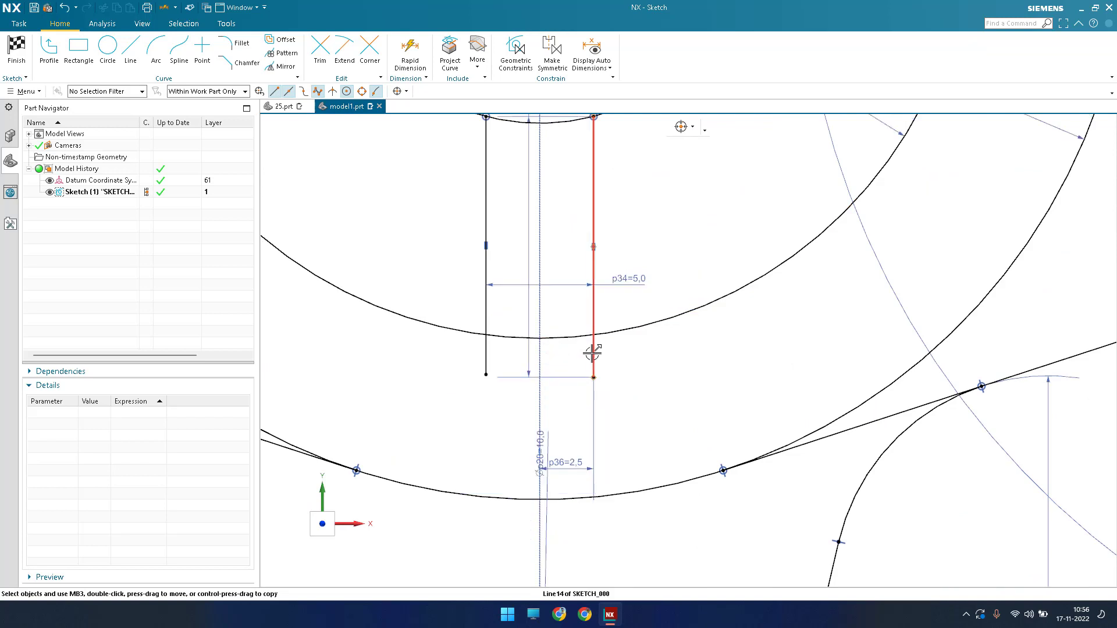
pyautogui.press('t')
pyautogui.click(592, 356)
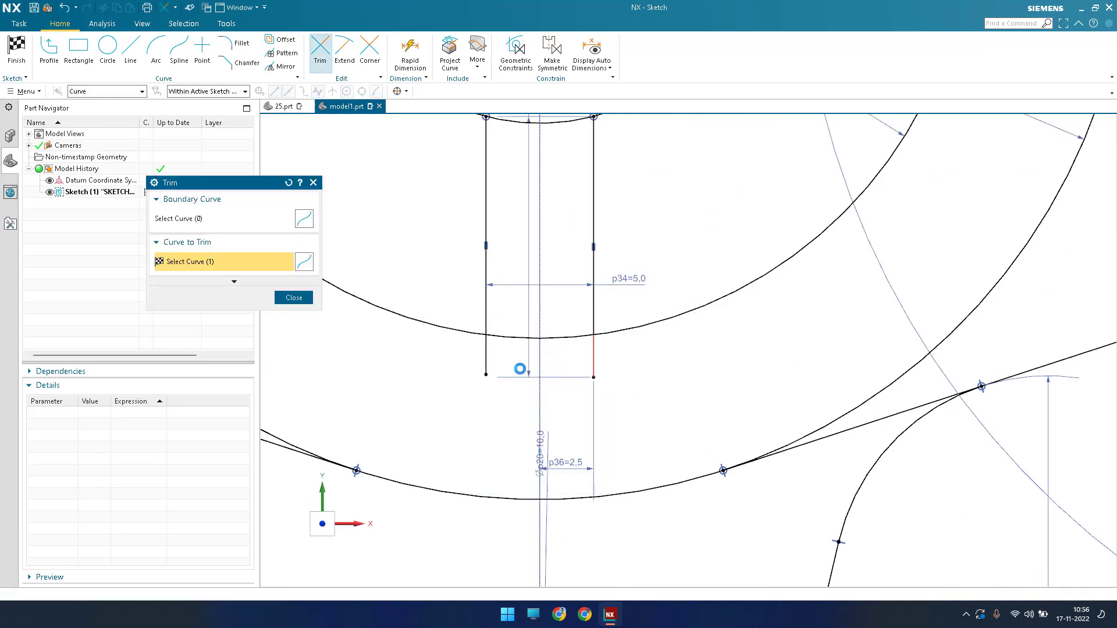
pyautogui.click(485, 356)
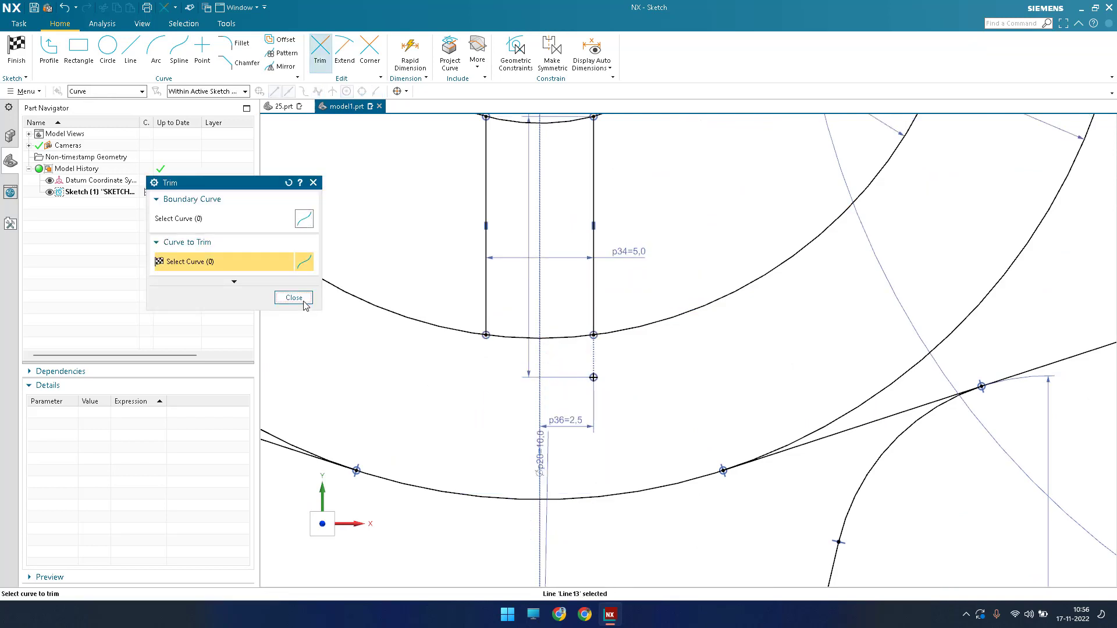
pyautogui.click(294, 298)
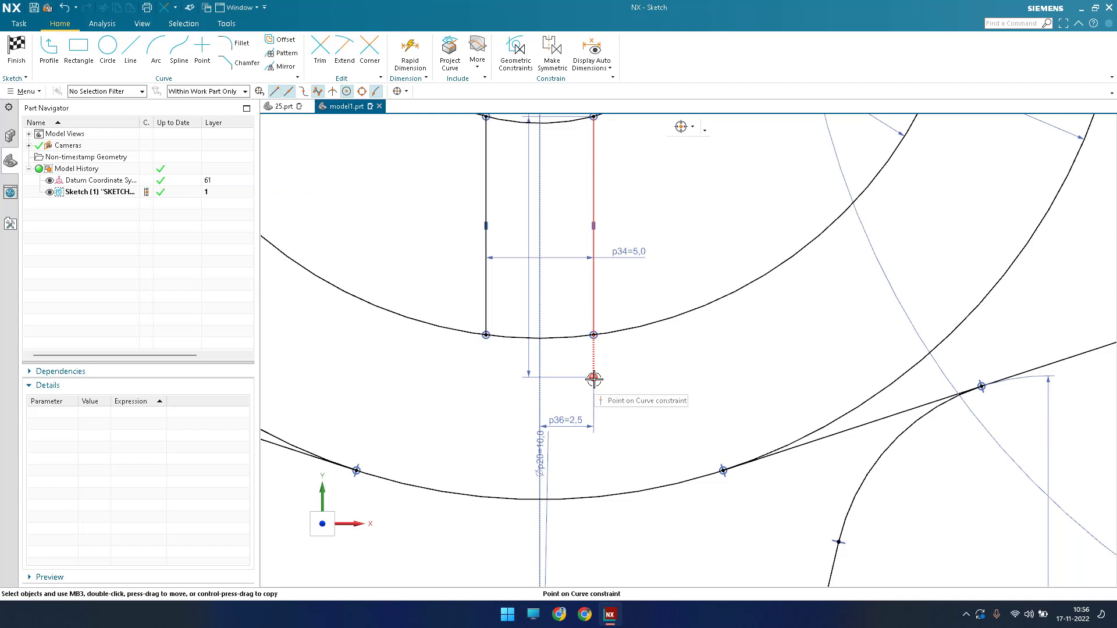
# Delete the right-hand line's length dimension and the leftover point below the trimmed line
pyautogui.scroll(-5, 594, 378)
pyautogui.scroll(4, 571, 299)
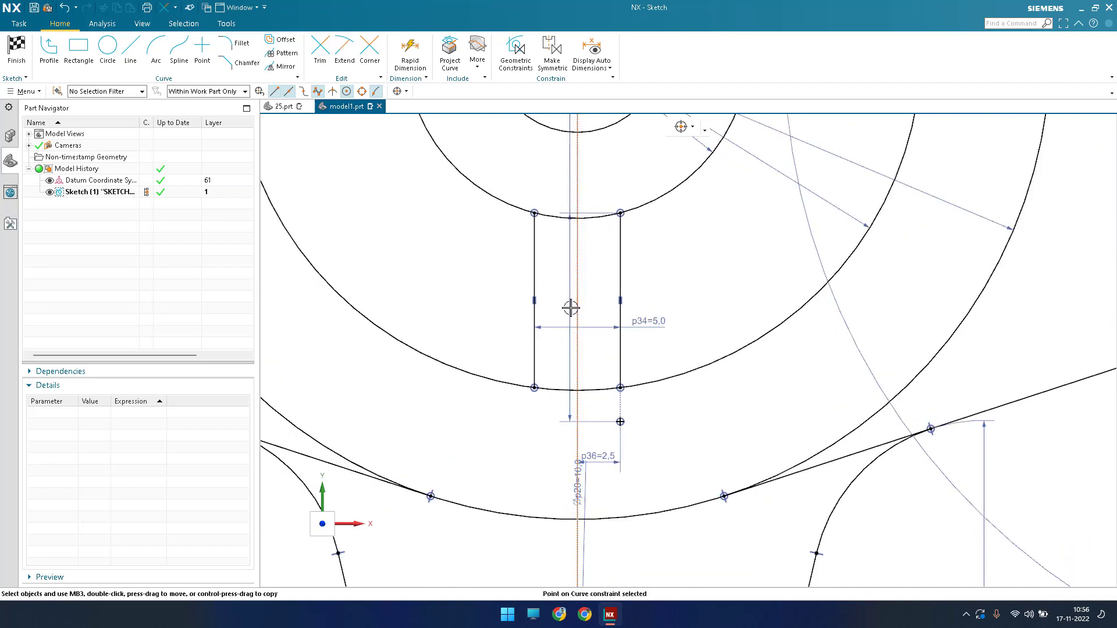
pyautogui.moveTo(571, 308); pyautogui.dragTo(714, 309)
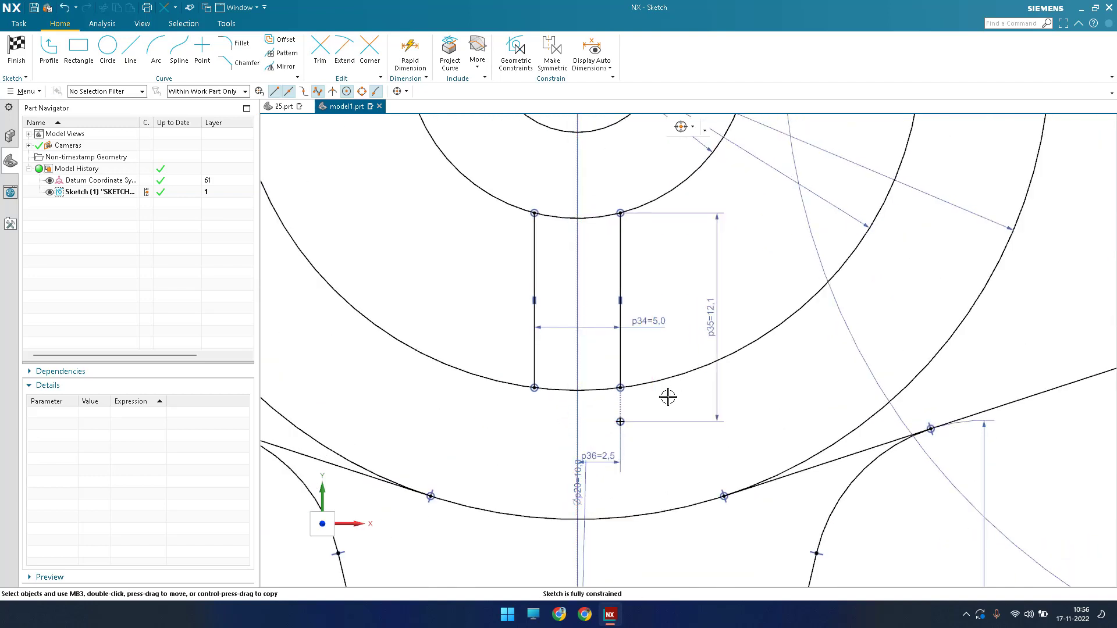
pyautogui.click(704, 329)
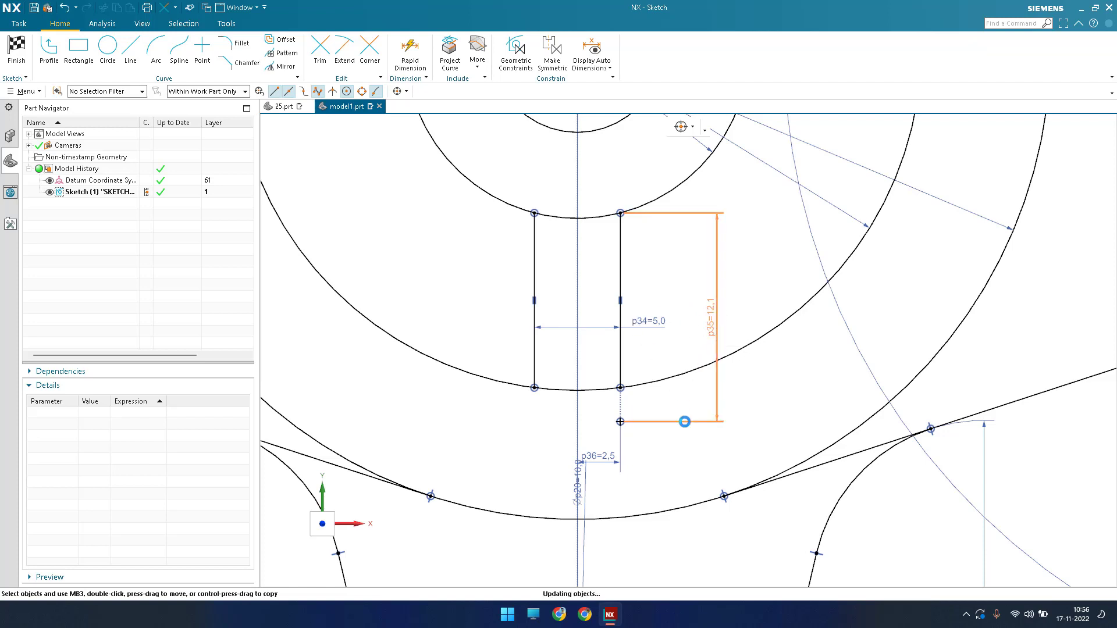
pyautogui.press('Delete')
pyautogui.click(618, 422)
pyautogui.press('Delete')
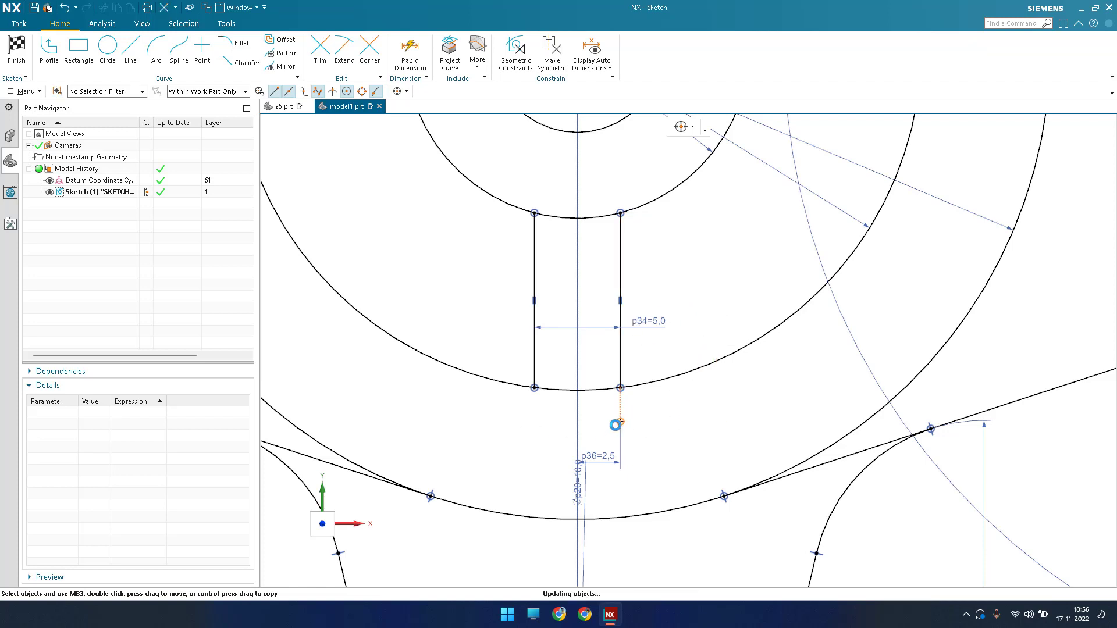
pyautogui.click(620, 423)
pyautogui.press('Delete')
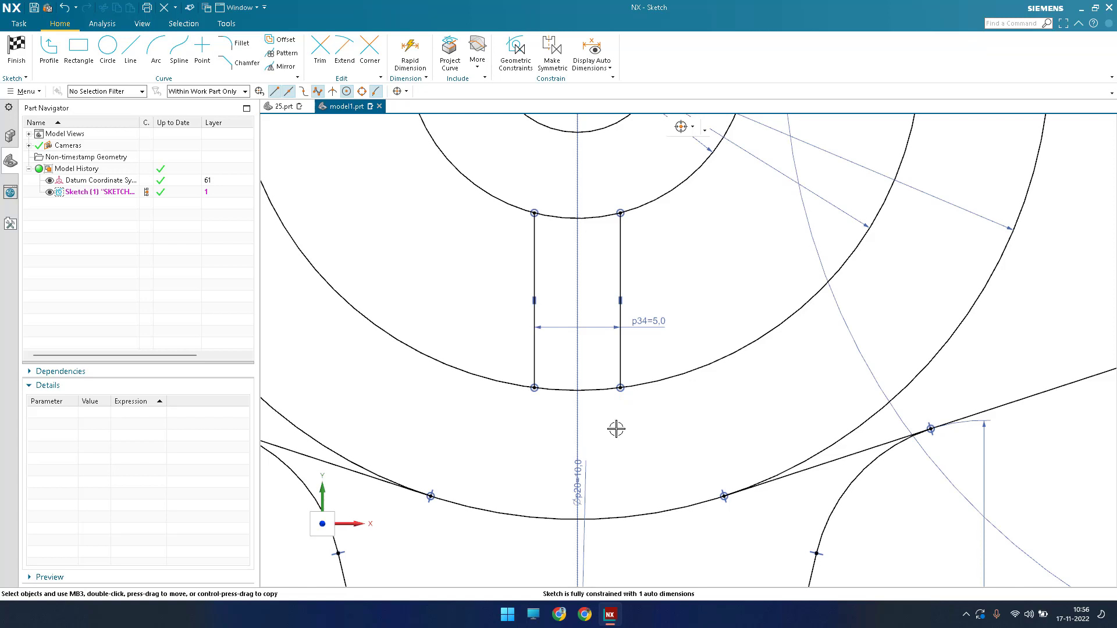
pyautogui.scroll(-1, 616, 429)
pyautogui.scroll(1, 627, 453)
pyautogui.press('d')
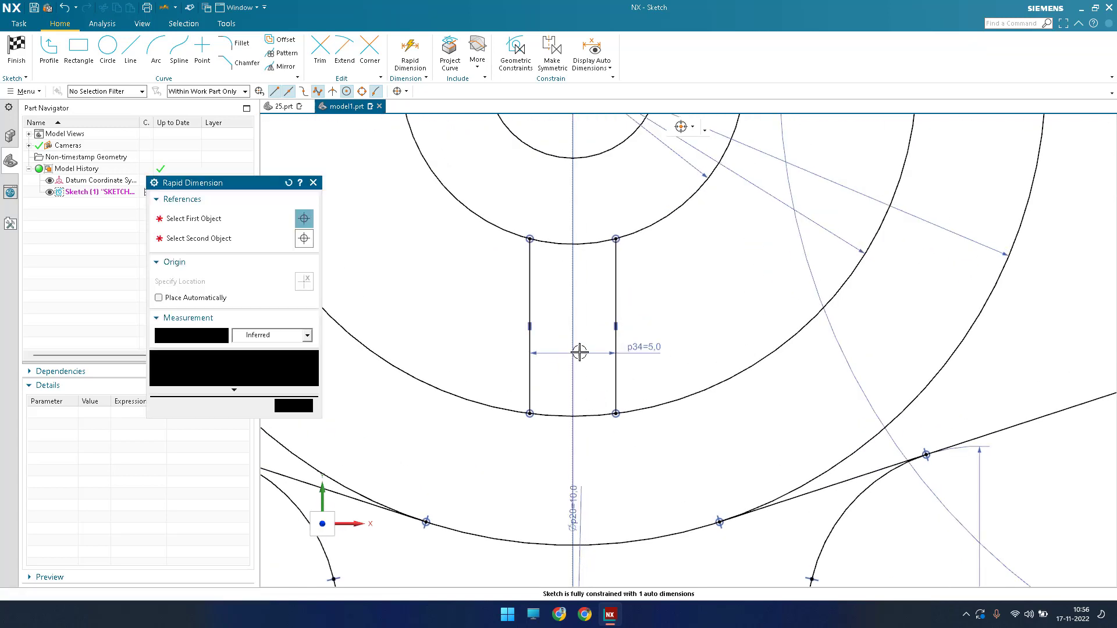
pyautogui.click(581, 157)
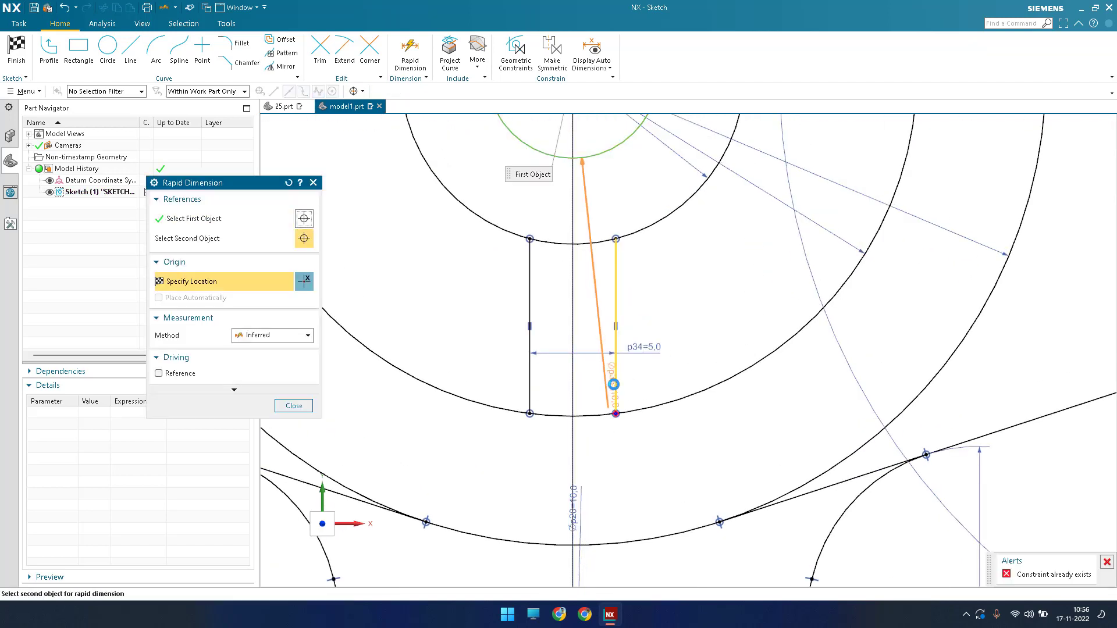
pyautogui.click(614, 384)
pyautogui.press('Escape')
pyautogui.press('Escape')
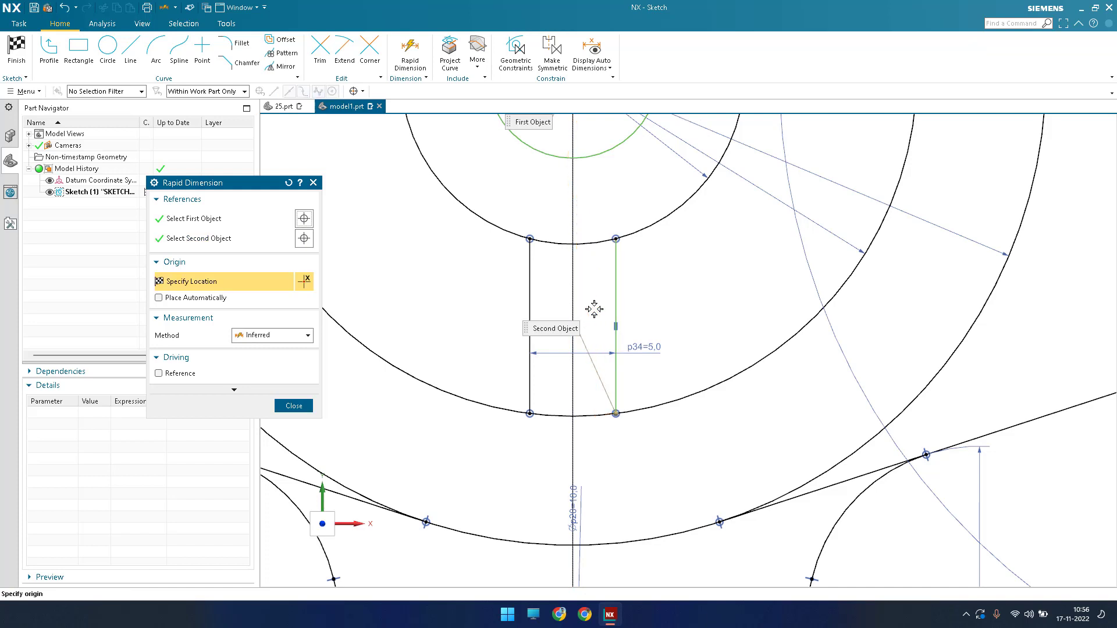
# Dimension the horizontal distance between the left-hand short vertical line and the sketch's vertical axis
pyautogui.press('d')
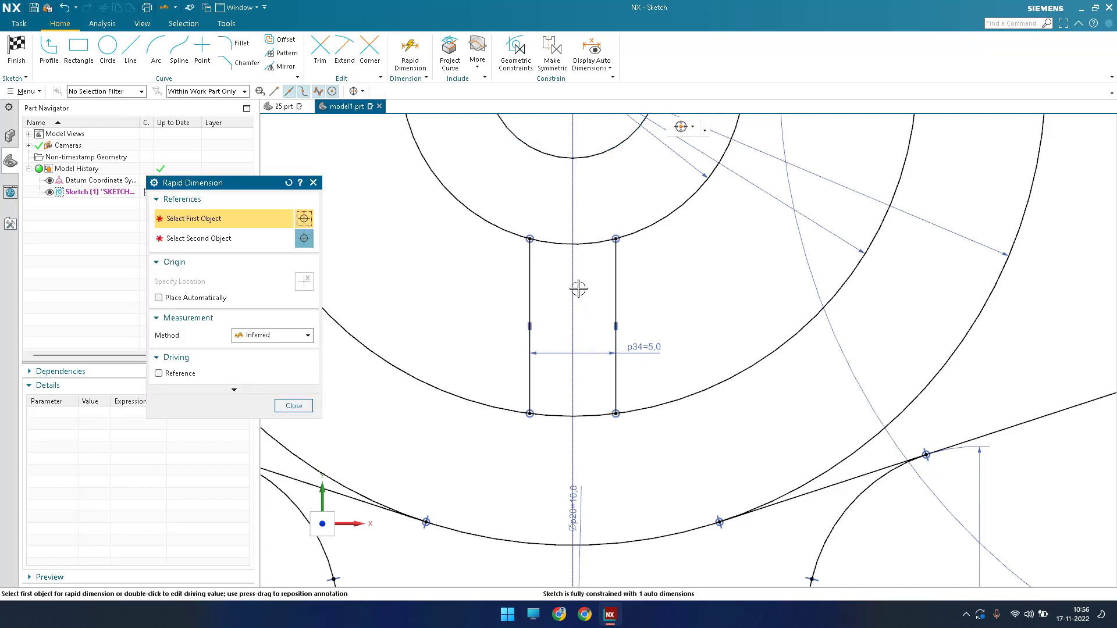
pyautogui.click(529, 281)
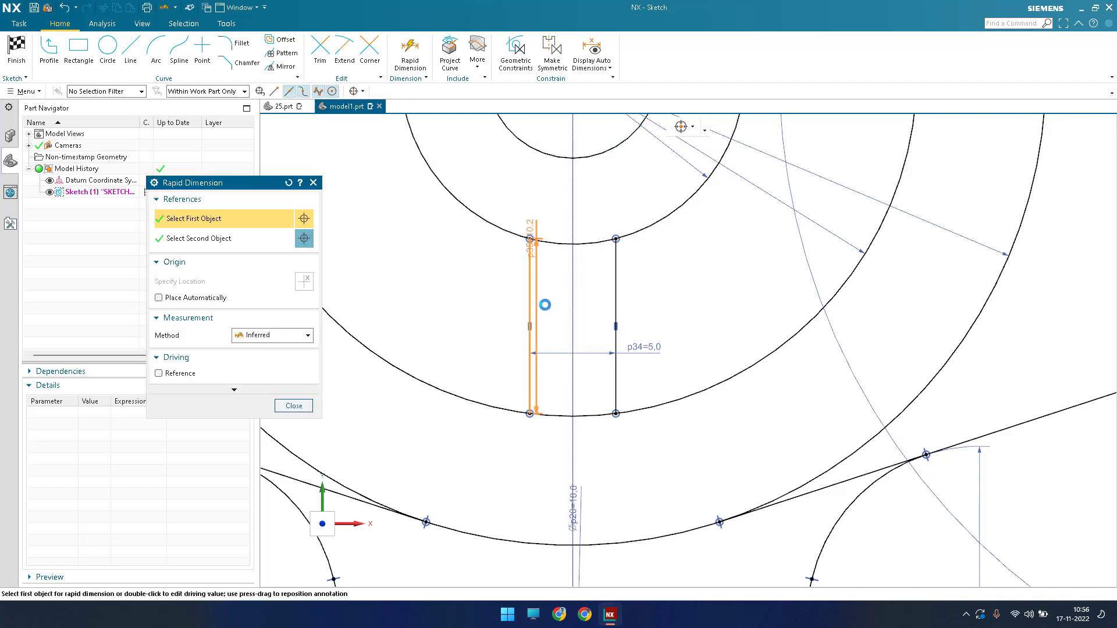
pyautogui.scroll(-3, 546, 304)
pyautogui.click(550, 326)
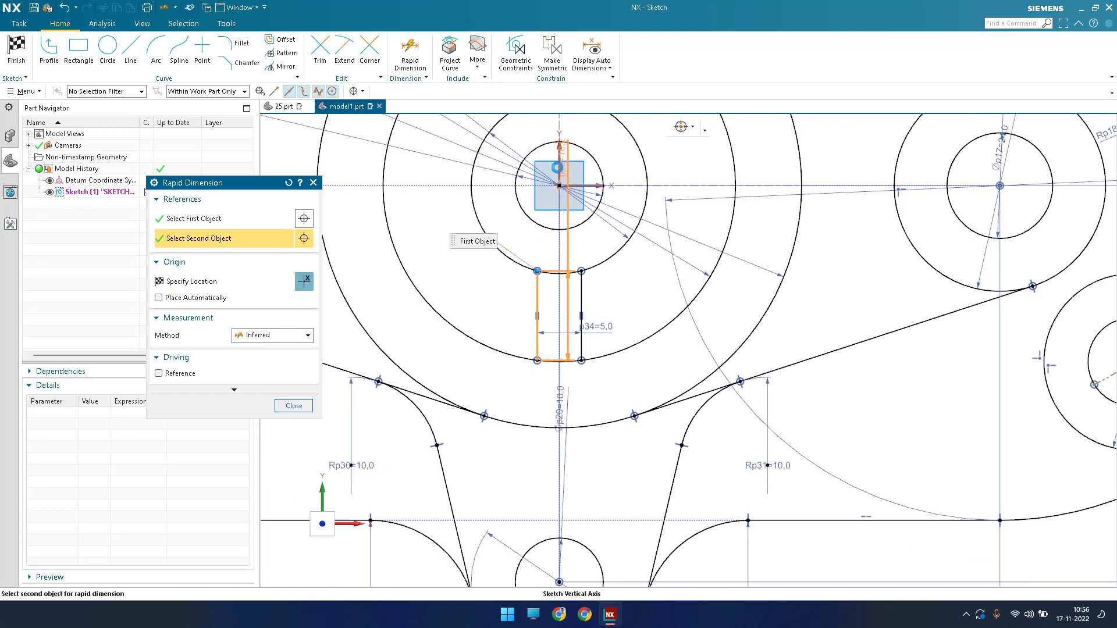
pyautogui.scroll(4, 550, 325)
pyautogui.click(550, 304)
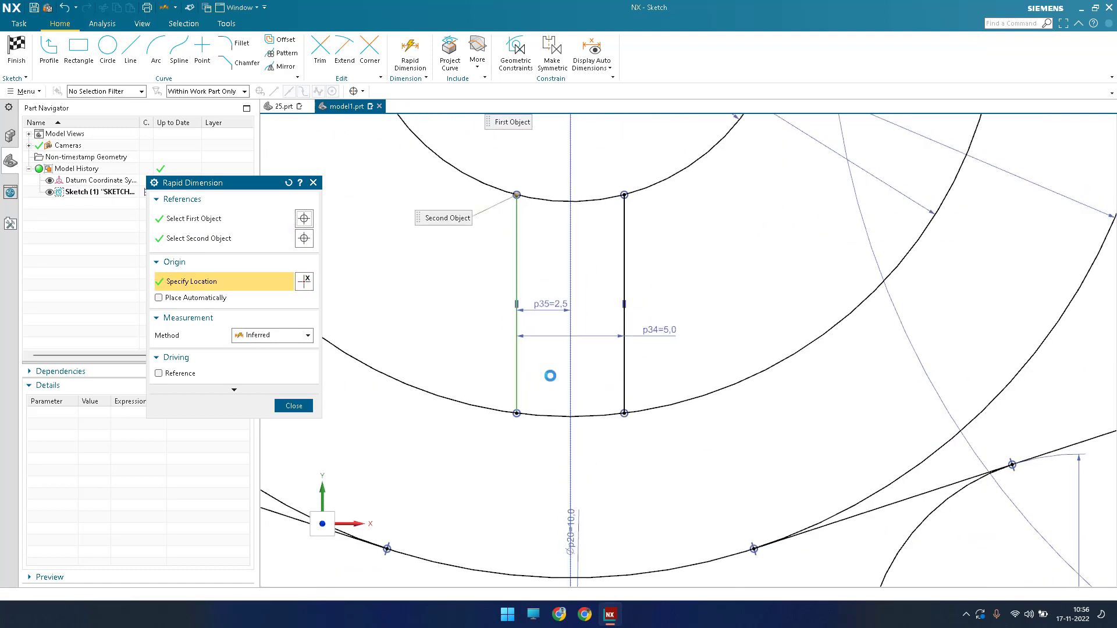
pyautogui.press('Escape')
# Create a circular pattern of both short vertical lines about the sketch origin with a count of 4 and a 90° pitch angle
pyautogui.scroll(-4, 550, 376)
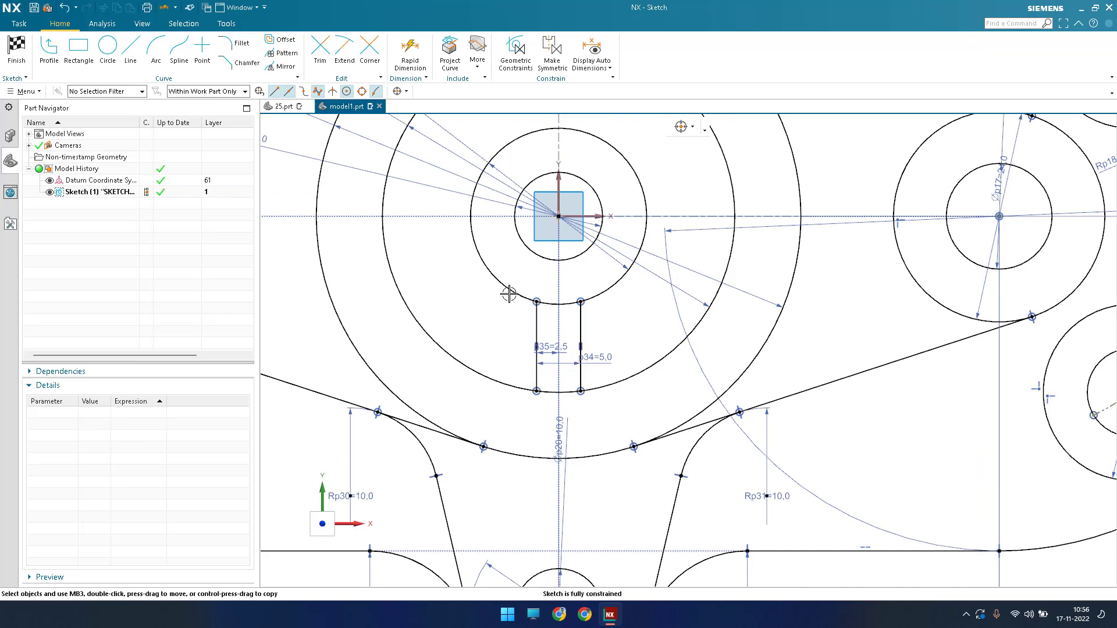
pyautogui.click(279, 91)
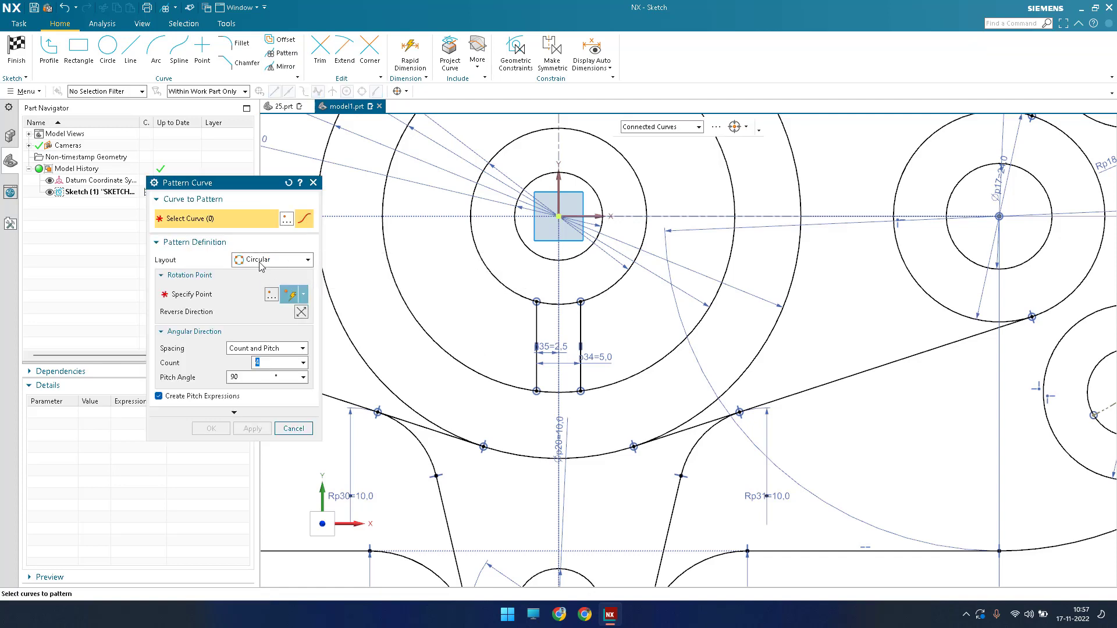
pyautogui.click(536, 317)
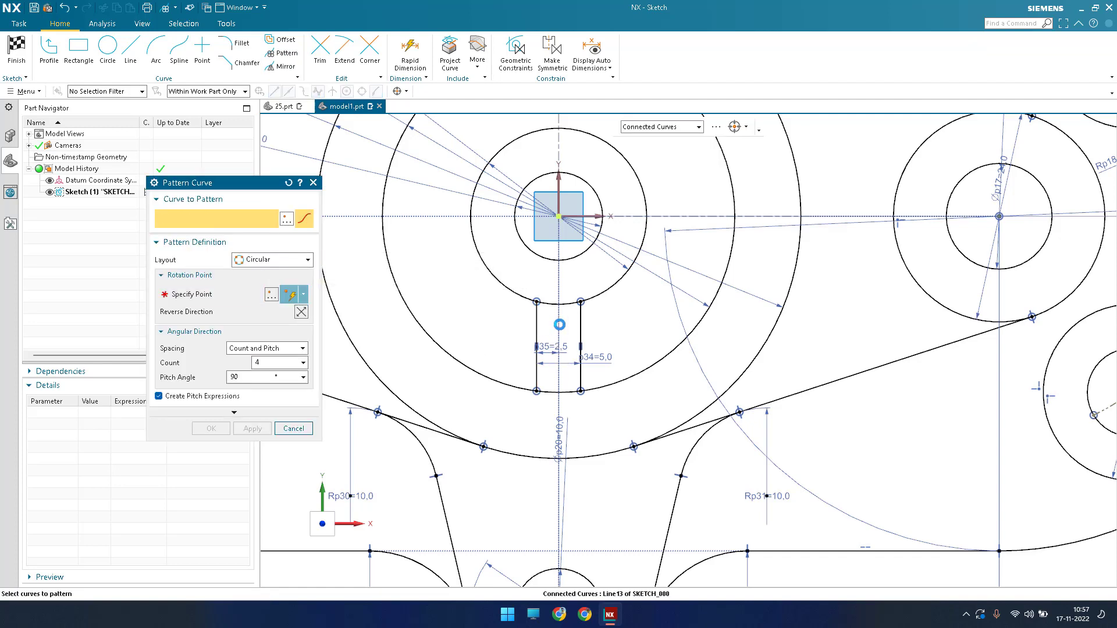
pyautogui.click(577, 321)
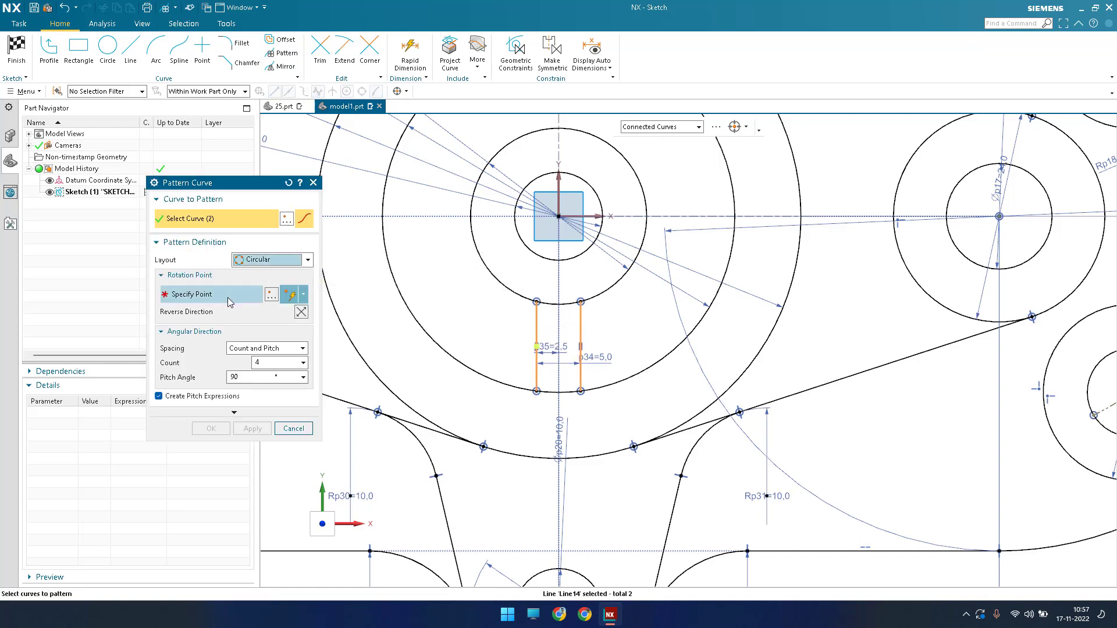
pyautogui.middleClick(536, 267)
pyautogui.click(557, 220)
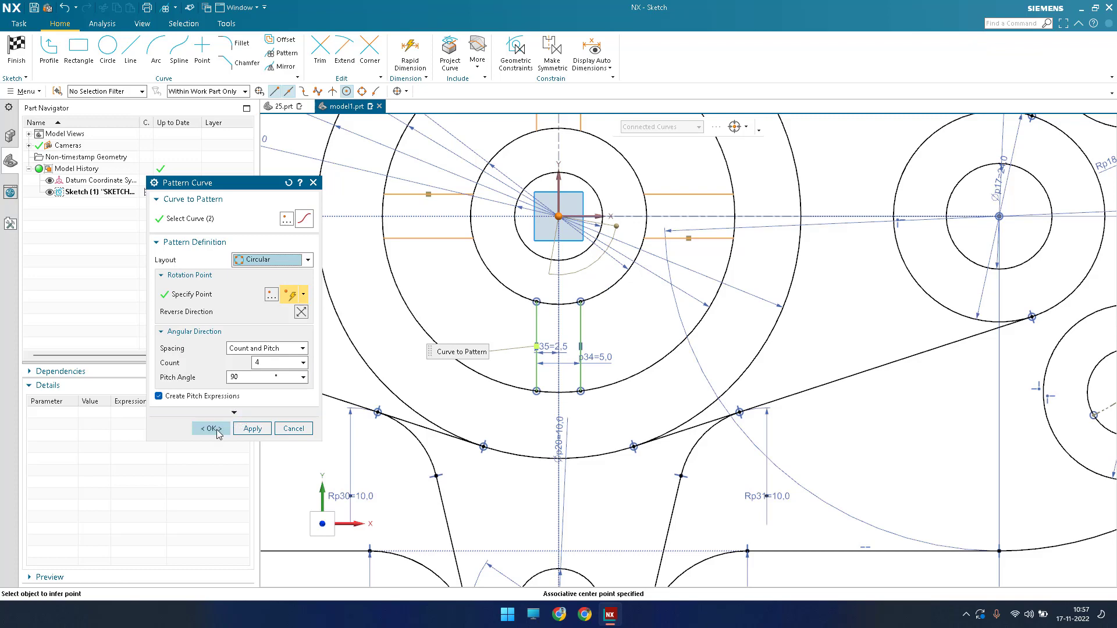
pyautogui.click(211, 429)
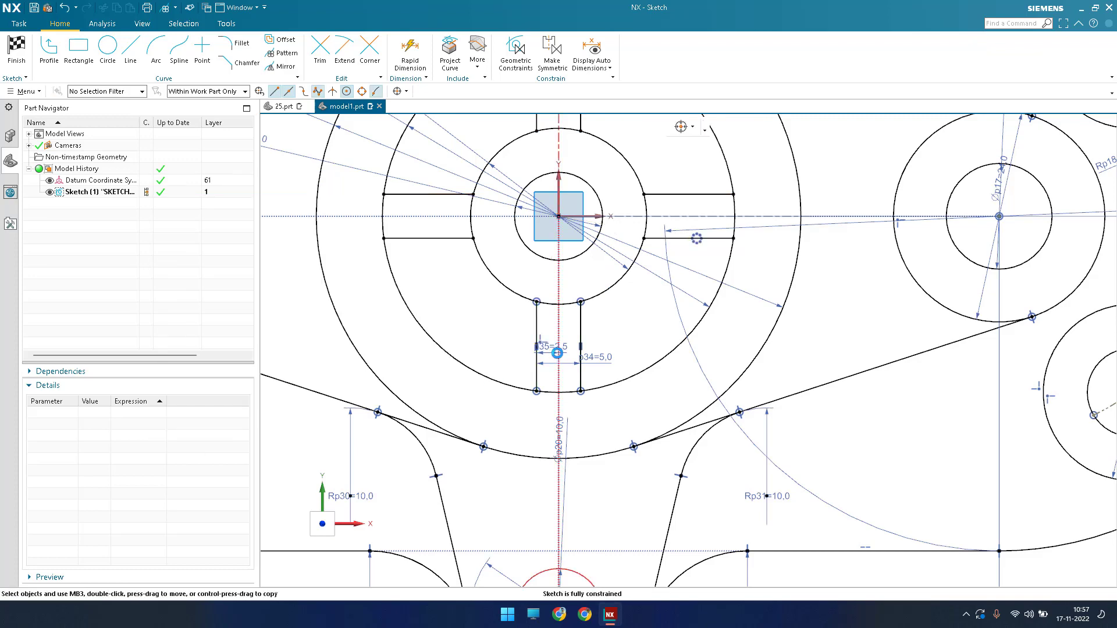
# Fit the whole sketch in view and move the 50 mm and 100 mm horizontal dimensions closer beneath the outline
pyautogui.scroll(-4, 556, 353)
pyautogui.scroll(-4, 557, 353)
pyautogui.hotkey('ctrl', 'f')
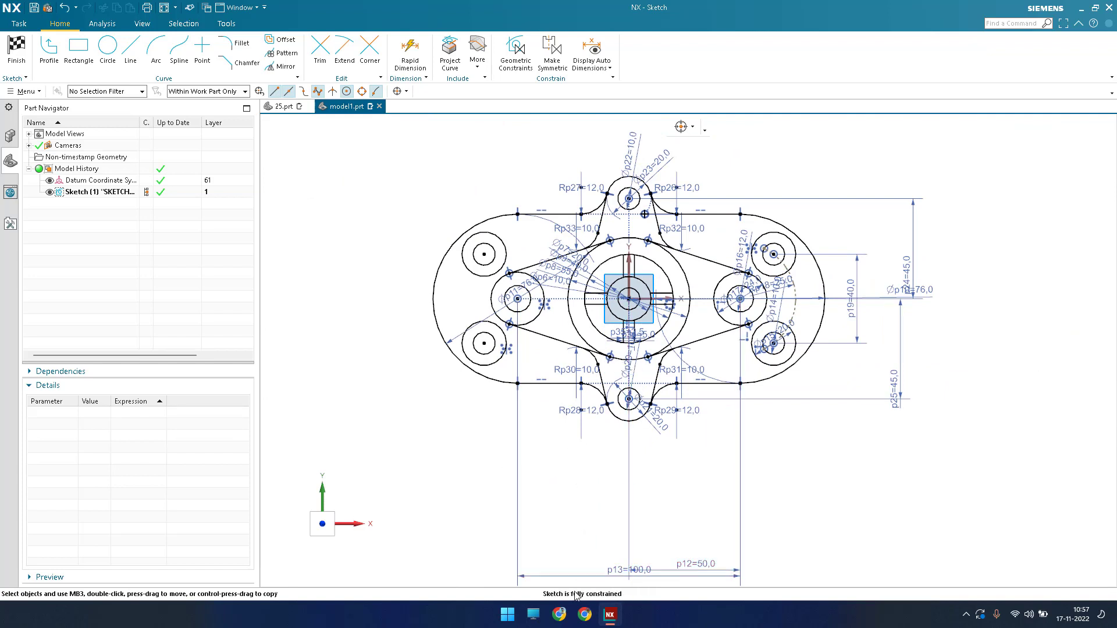
pyautogui.moveTo(771, 431); pyautogui.dragTo(783, 431)
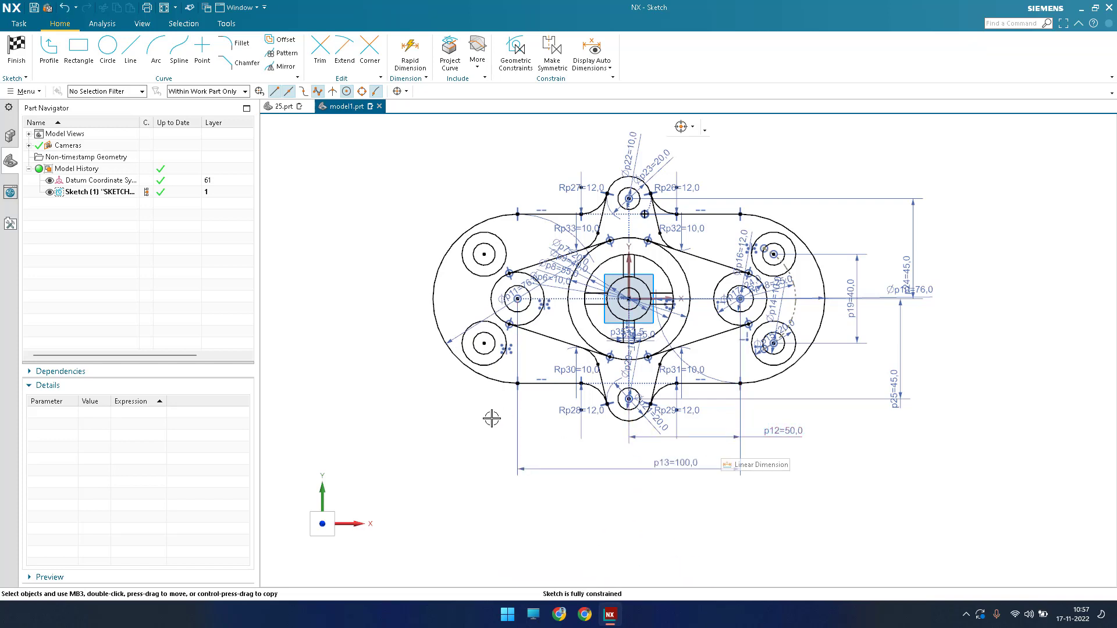
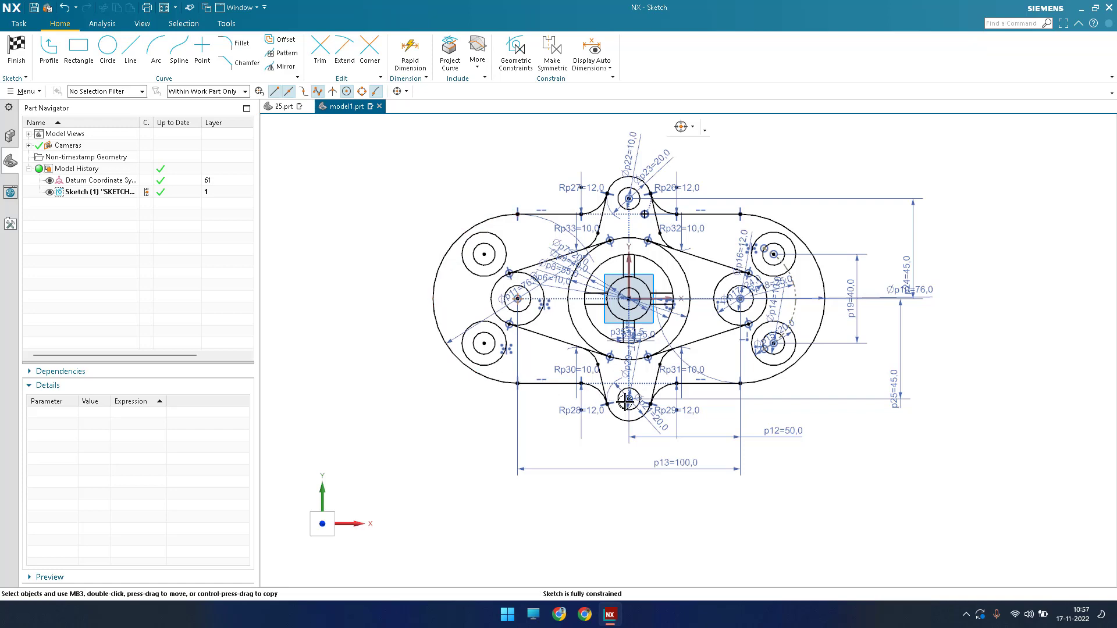
# Trim away the inward-facing arcs of both 24 mm side circles between the slanted tangent lines
pyautogui.scroll(4, 727, 372)
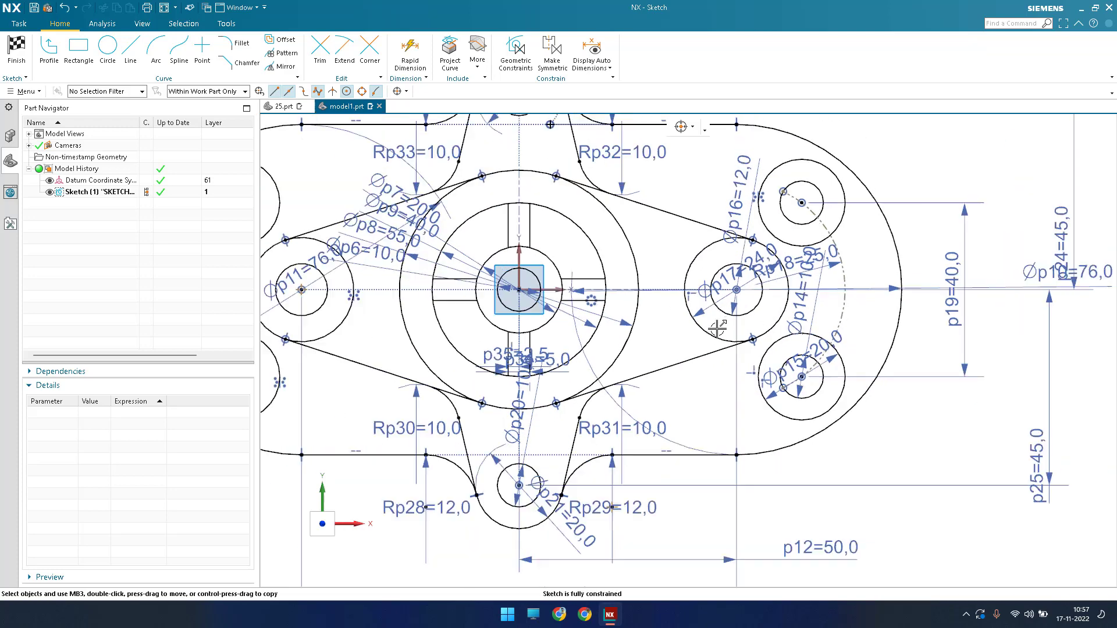
pyautogui.scroll(-3, 717, 329)
pyautogui.press('t')
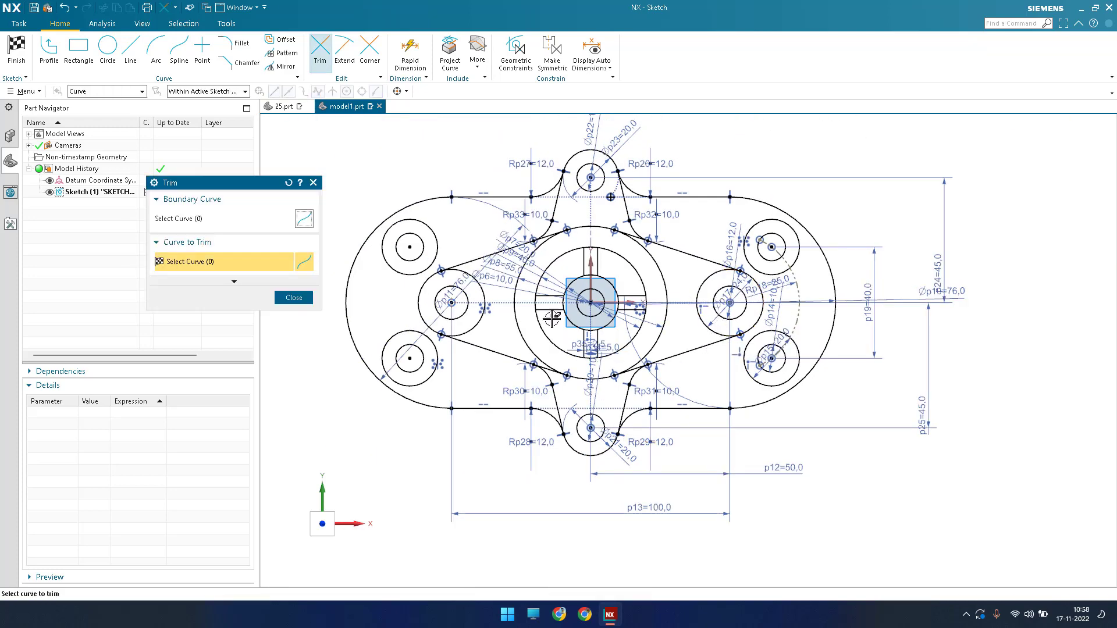
pyautogui.scroll(5, 716, 329)
pyautogui.click(717, 327)
pyautogui.scroll(-5, 716, 328)
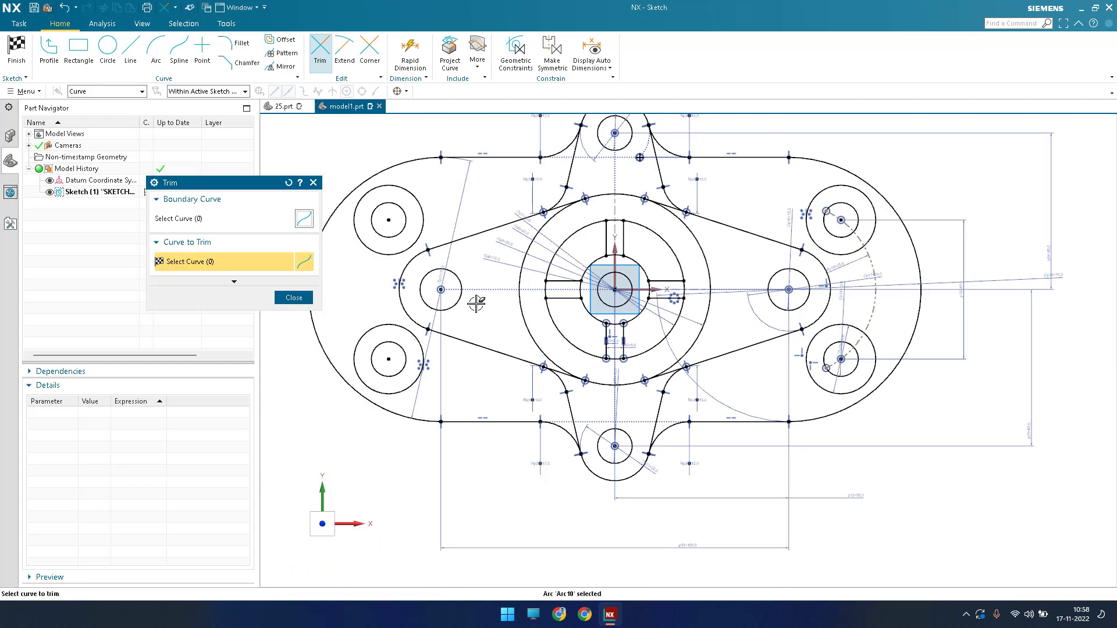
pyautogui.press('Escape')
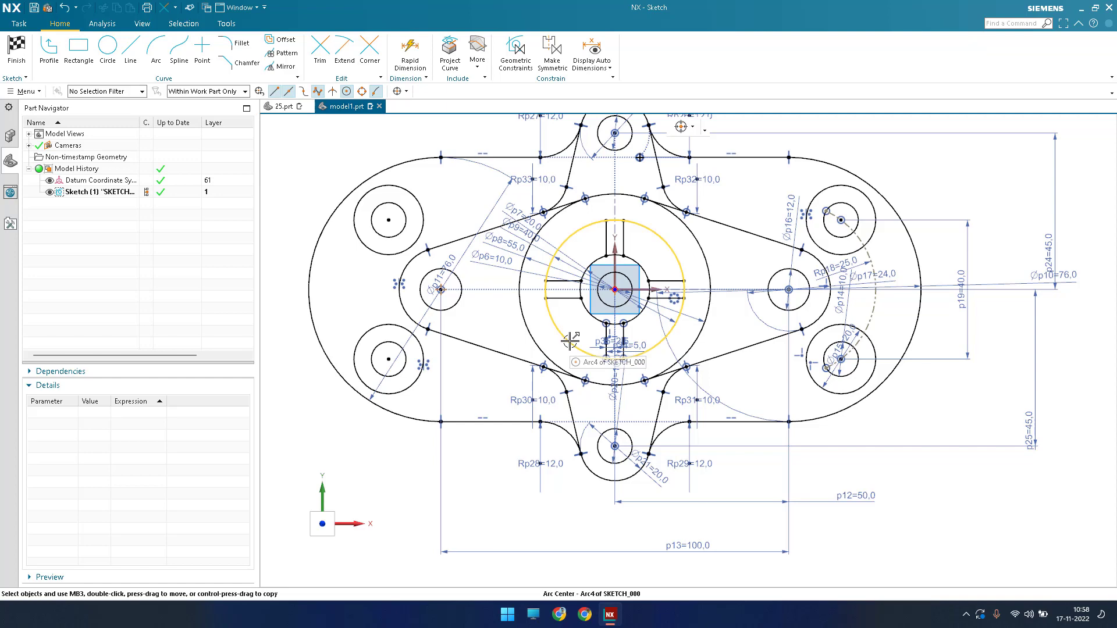
# Finish the sketch and start the Extrude command for the hub
pyautogui.scroll(-1, 570, 341)
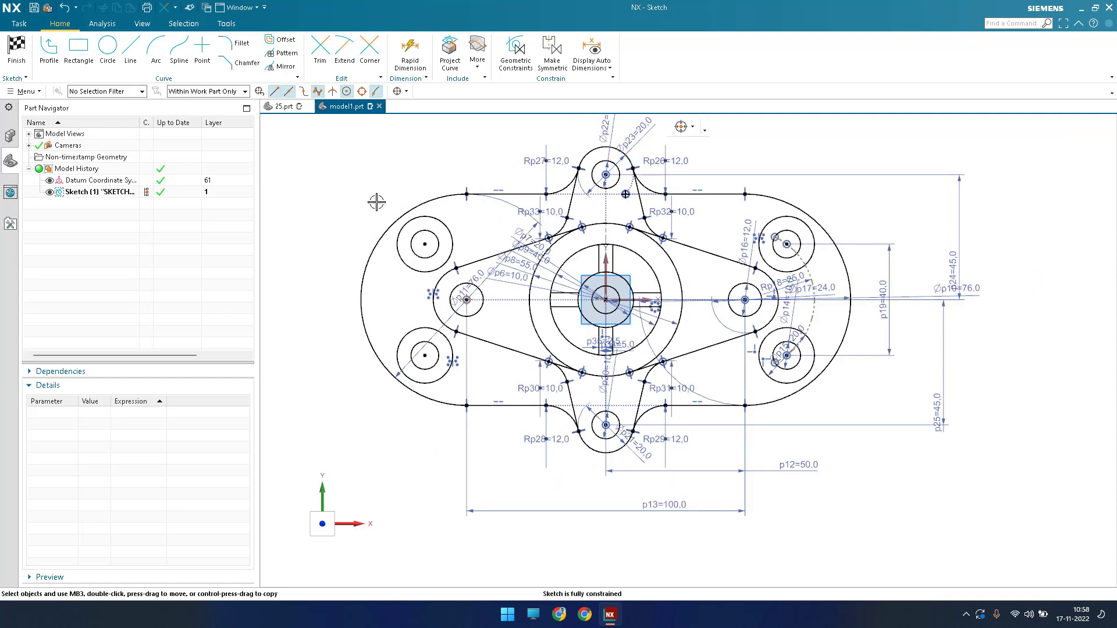
pyautogui.click(17, 49)
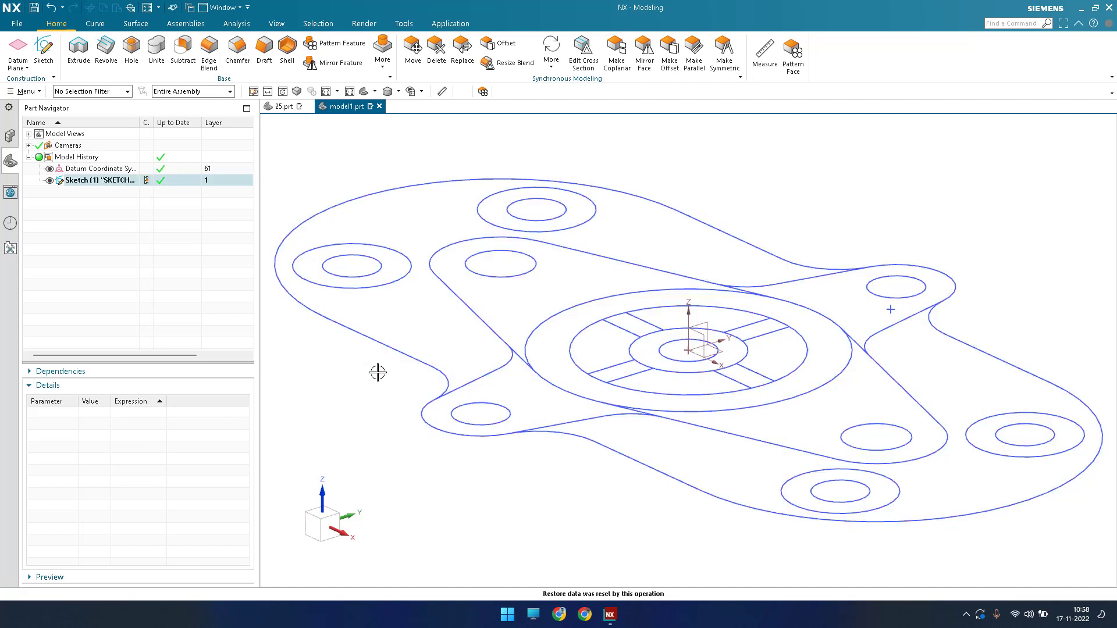
pyautogui.click(383, 409)
pyautogui.click(78, 51)
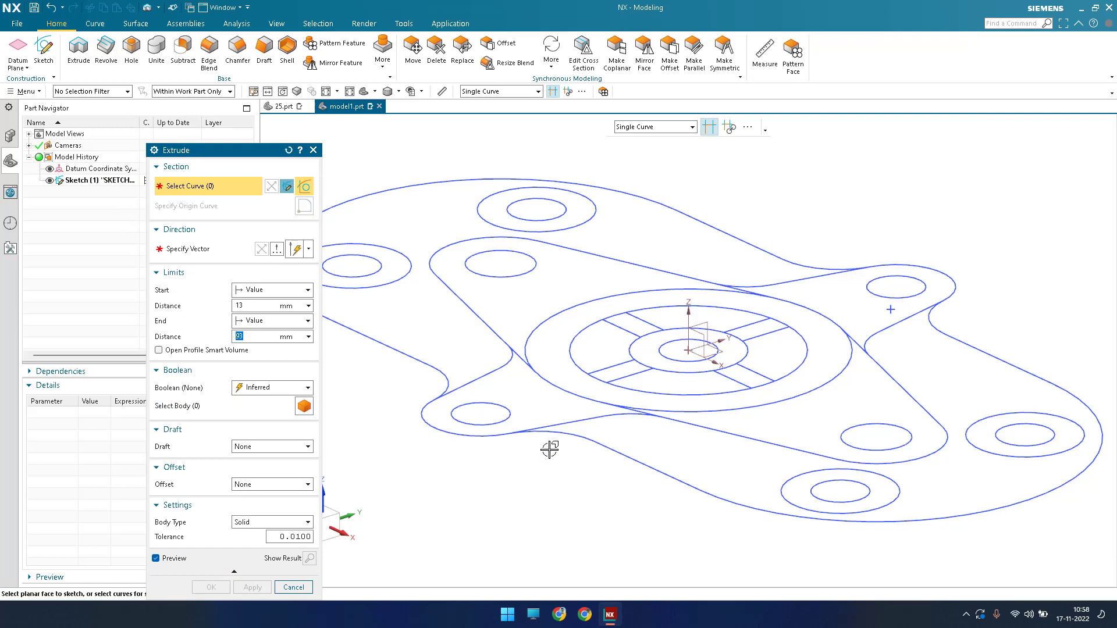
pyautogui.scroll(2, 524, 431)
pyautogui.click(521, 314)
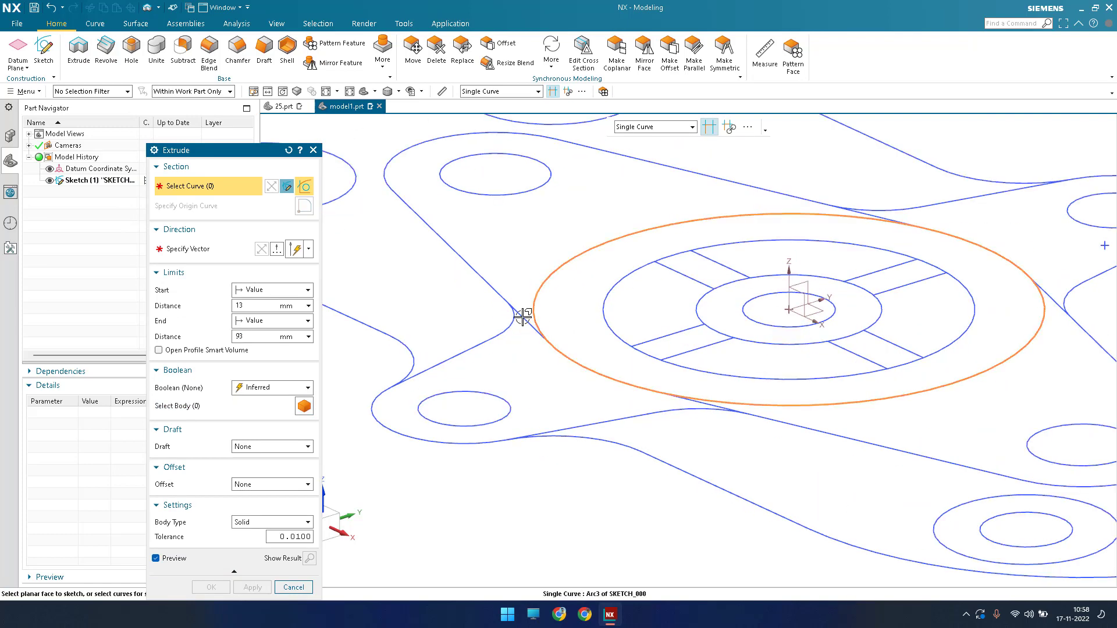
pyautogui.scroll(1, 617, 311)
pyautogui.click(606, 314)
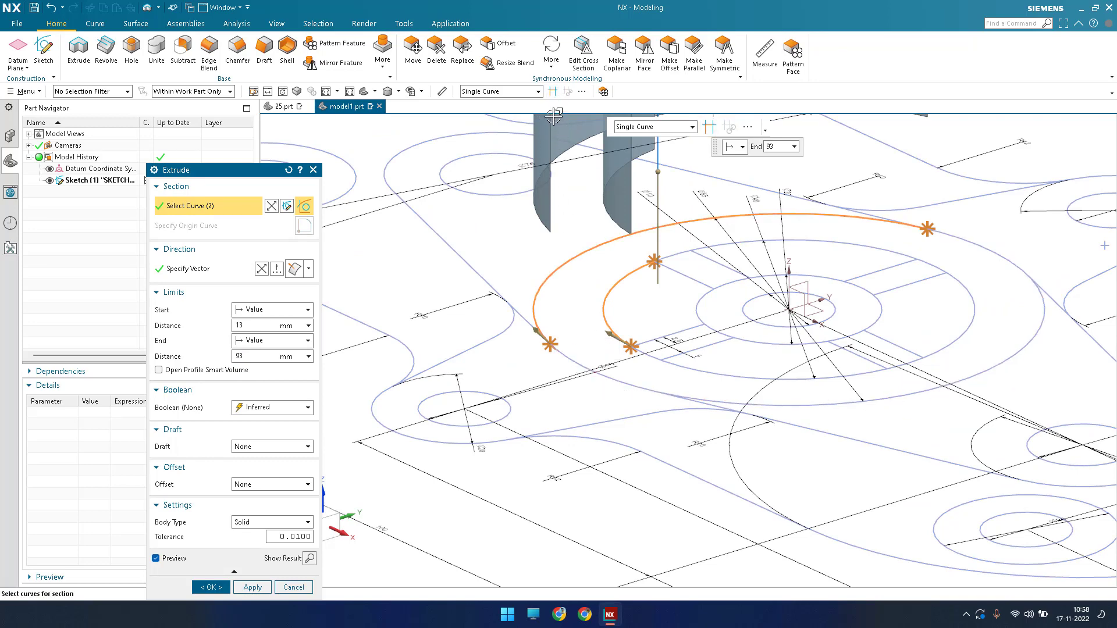
pyautogui.keyDown('shift'); pyautogui.click(554, 266); pyautogui.keyUp('shift')
pyautogui.keyDown('shift'); pyautogui.click(604, 302); pyautogui.keyUp('shift')
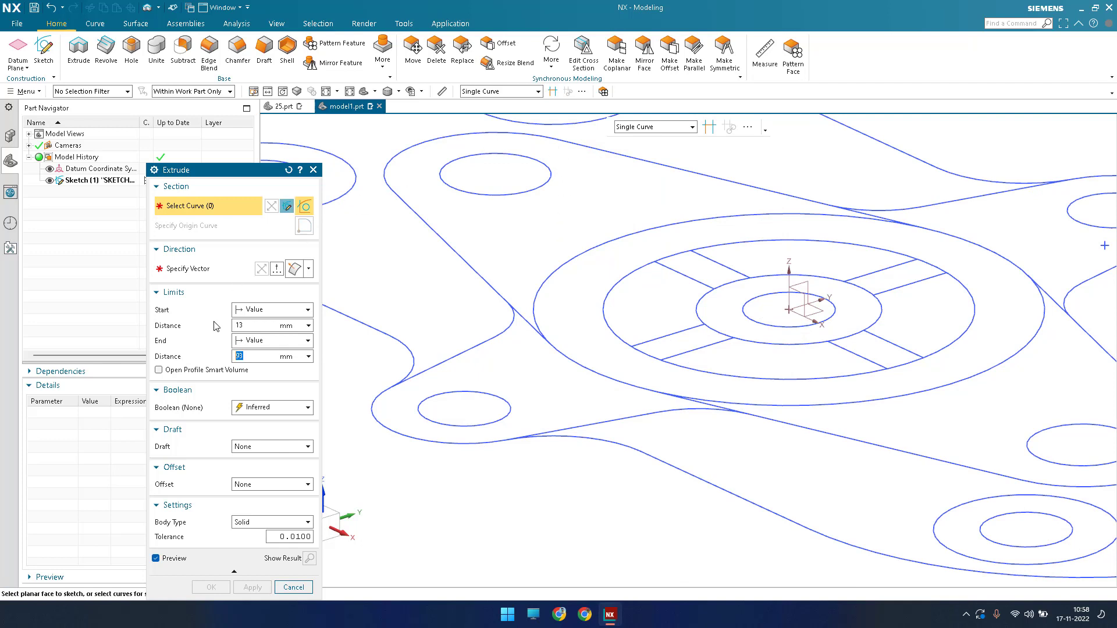
# Extrude the 55 mm and 40 mm concentric hub circles as a hollow cylinder from 0 to 65 mm
pyautogui.click(551, 276)
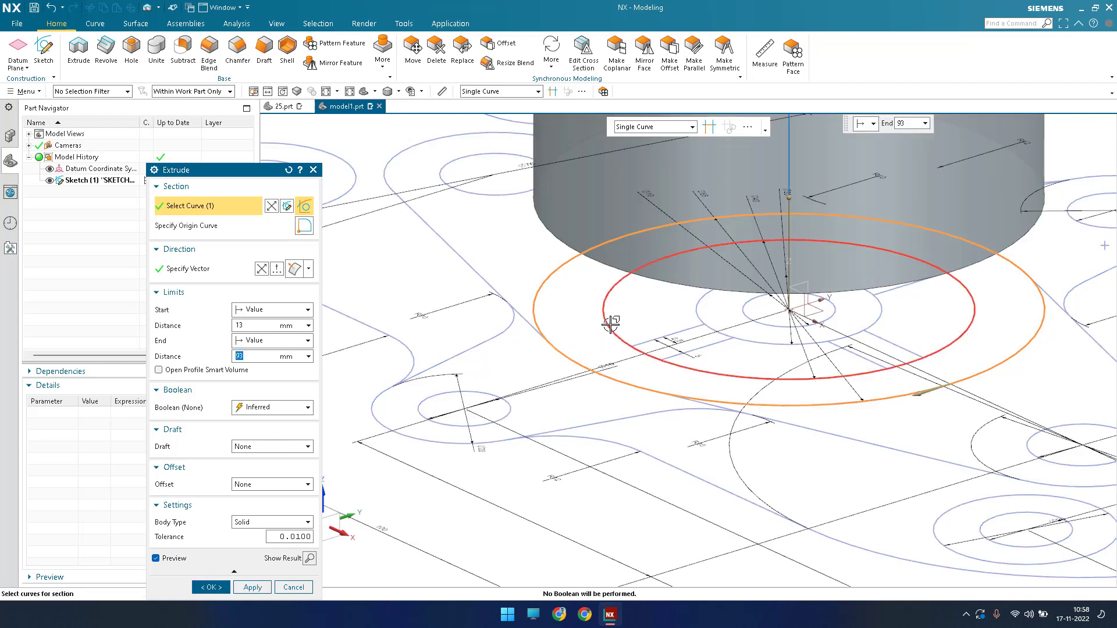
pyautogui.click(610, 324)
pyautogui.scroll(-3, 562, 381)
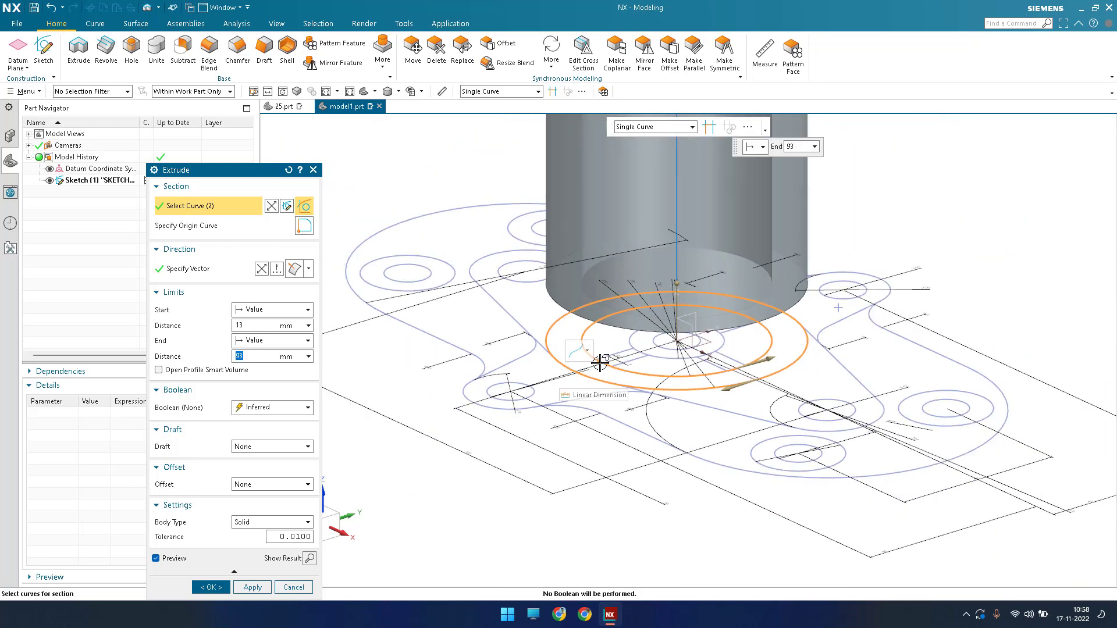
pyautogui.click(240, 324)
pyautogui.press('Tab')
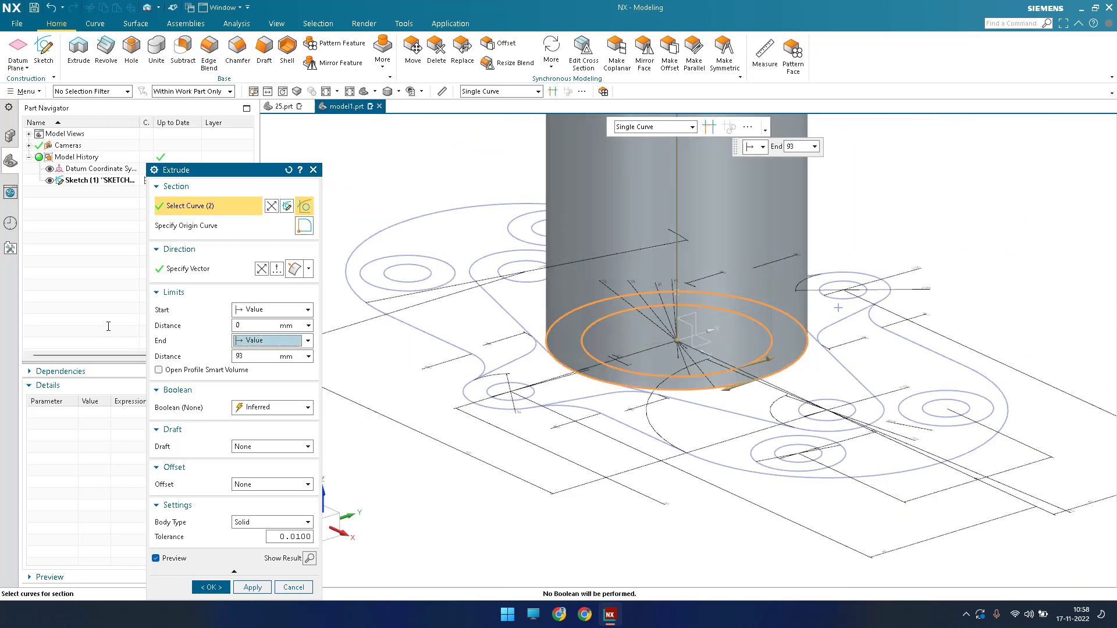
pyautogui.press('Tab')
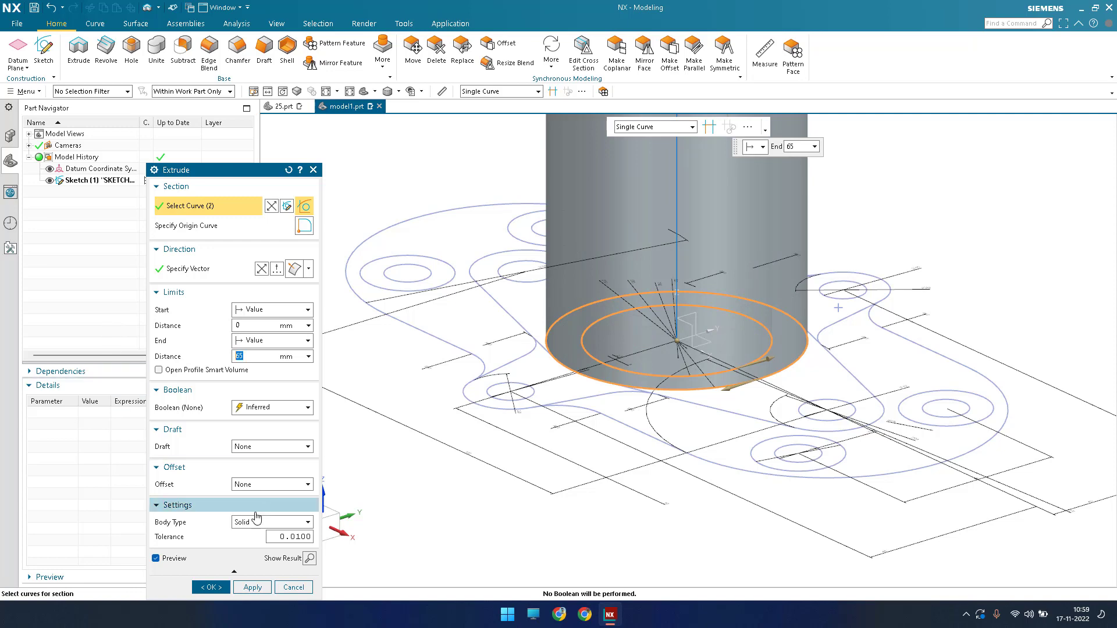
pyautogui.click(223, 588)
pyautogui.scroll(-4, 571, 410)
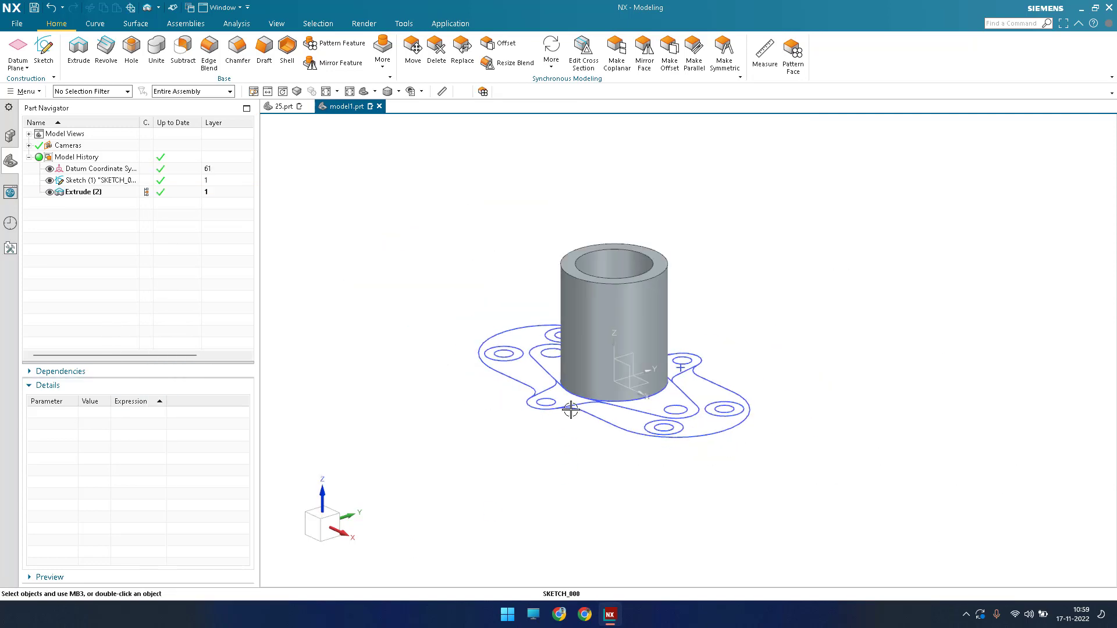
pyautogui.moveTo(570, 410)
pyautogui.mouseDown(button='middle')
pyautogui.moveTo(583, 429)
pyautogui.moveTo(573, 394)
pyautogui.mouseUp(button='middle')
pyautogui.scroll(3, 572, 384)
pyautogui.scroll(-2, 568, 368)
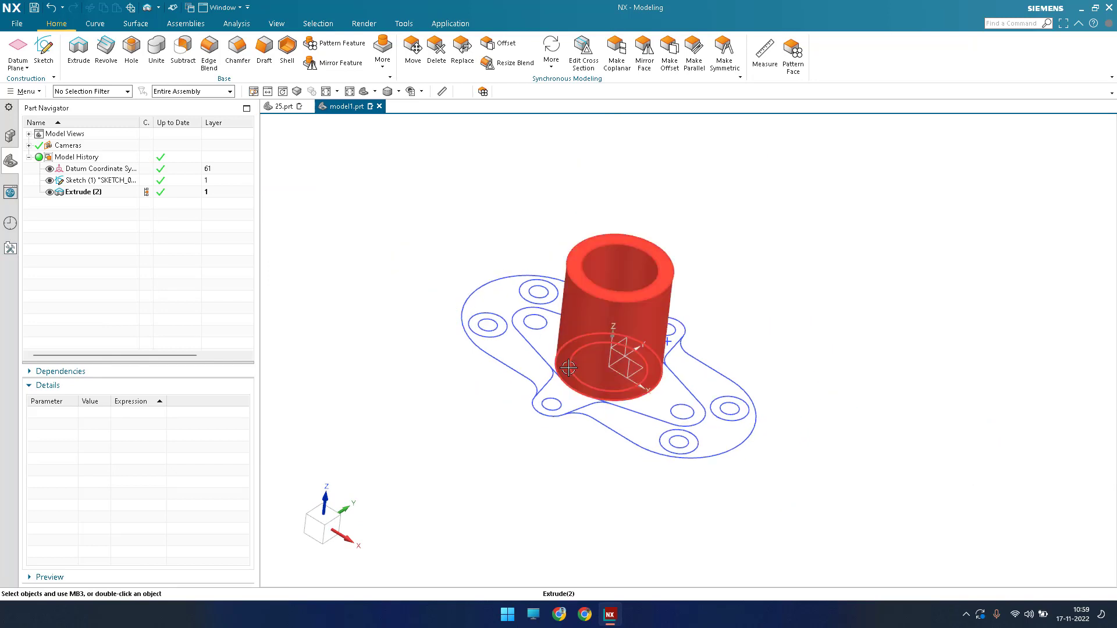
pyautogui.click(599, 326)
pyautogui.moveTo(572, 312); pyautogui.dragTo(573, 307, button='middle')
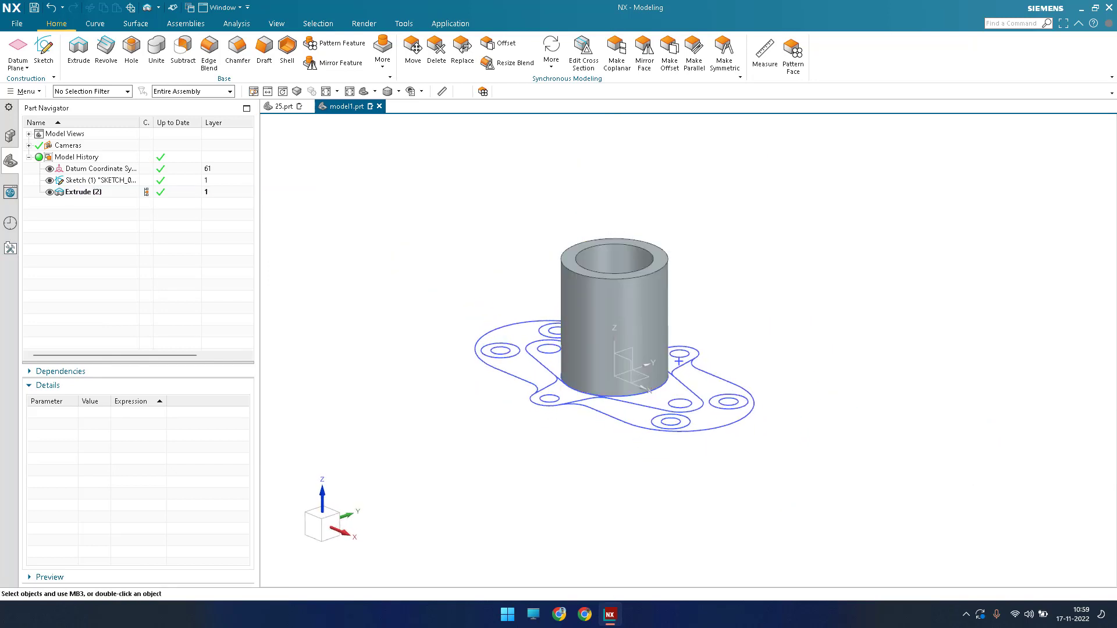
pyautogui.scroll(2, 605, 409)
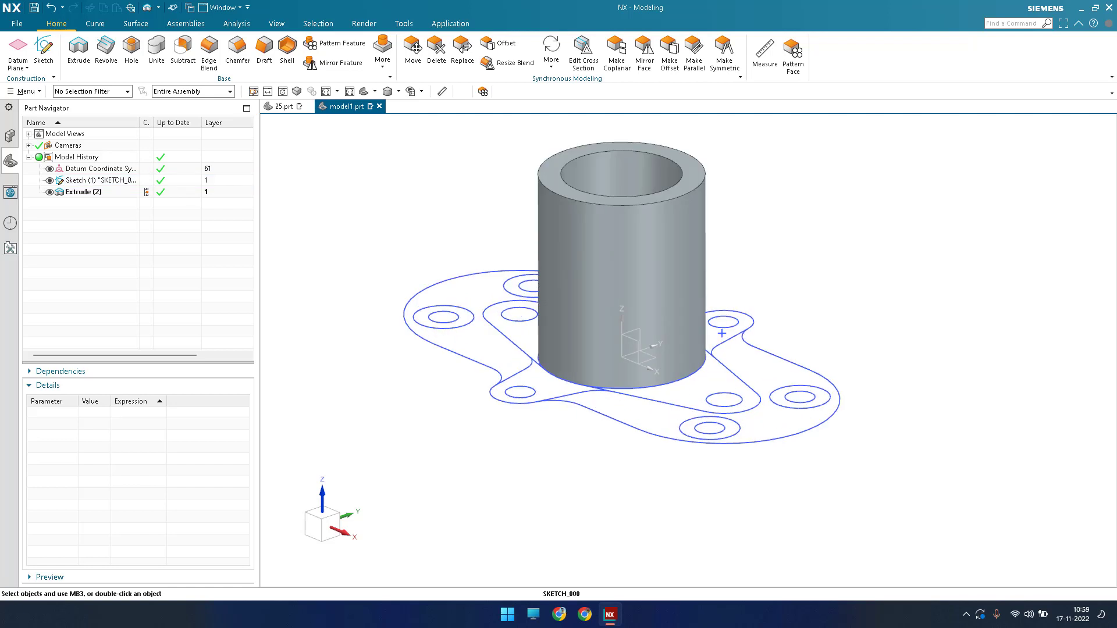
# Begin a new extrusion using single curves that stop at intersections, picking the -X end arc and its -Y side tangent line
pyautogui.click(78, 46)
pyautogui.scroll(3, 486, 328)
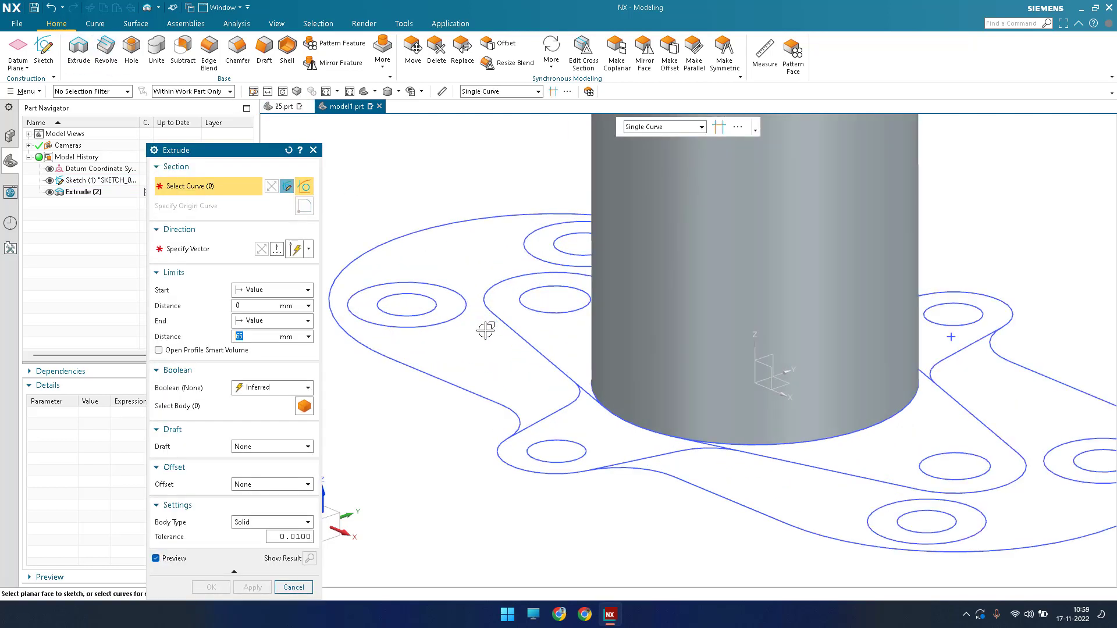
pyautogui.click(510, 93)
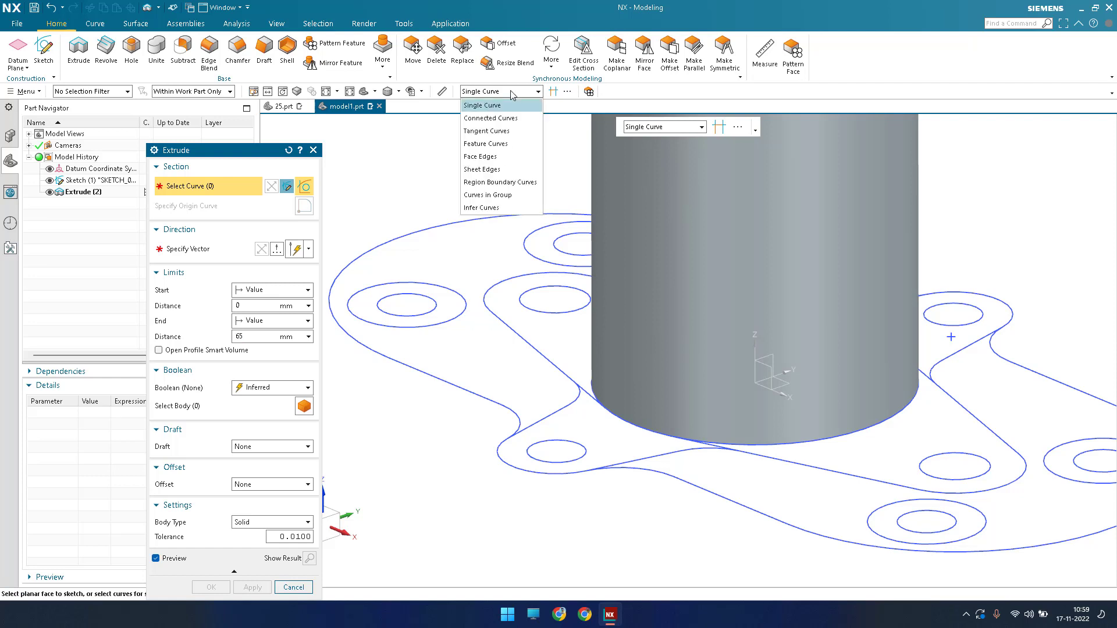
pyautogui.click(485, 105)
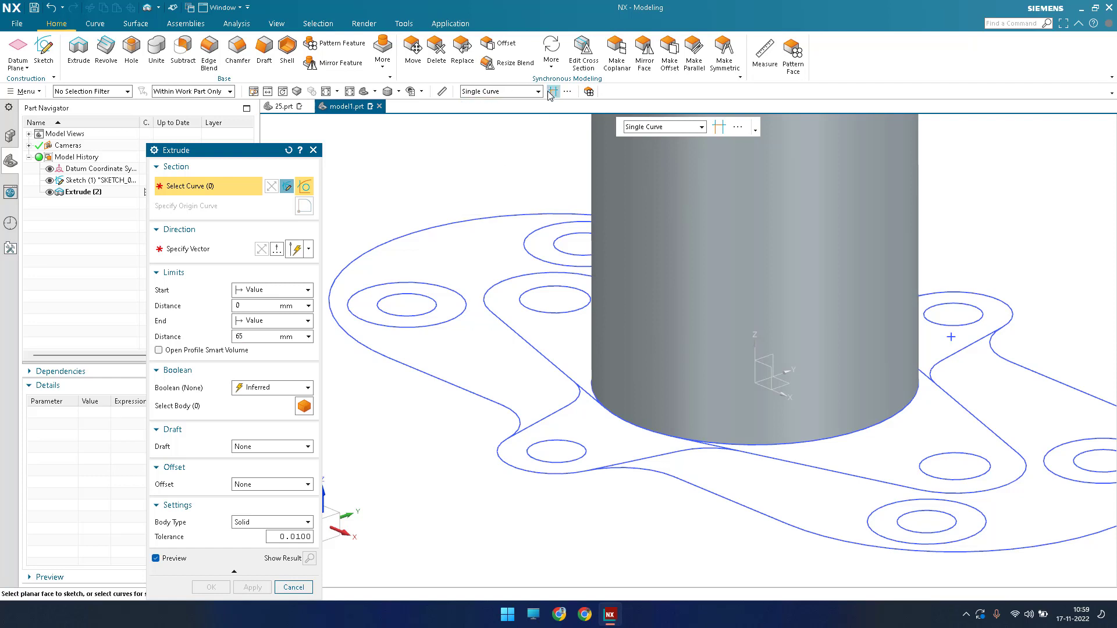
pyautogui.click(503, 282)
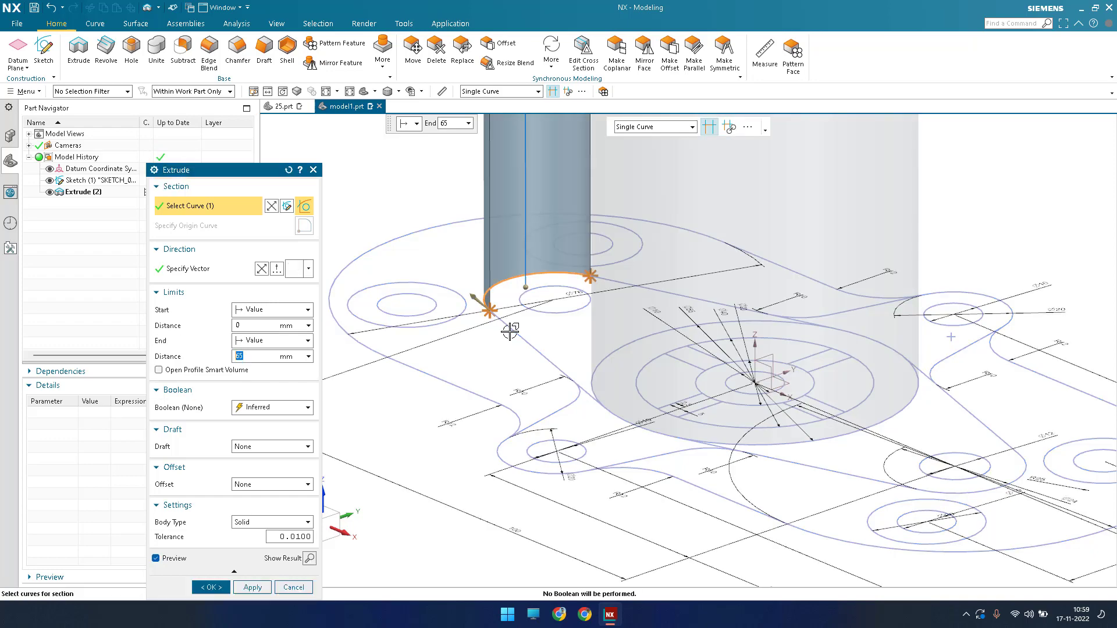
pyautogui.click(550, 364)
# Add the hub circle's -Y side arc and the tangent line running to the +X end to the extrusion section
pyautogui.scroll(-3, 596, 405)
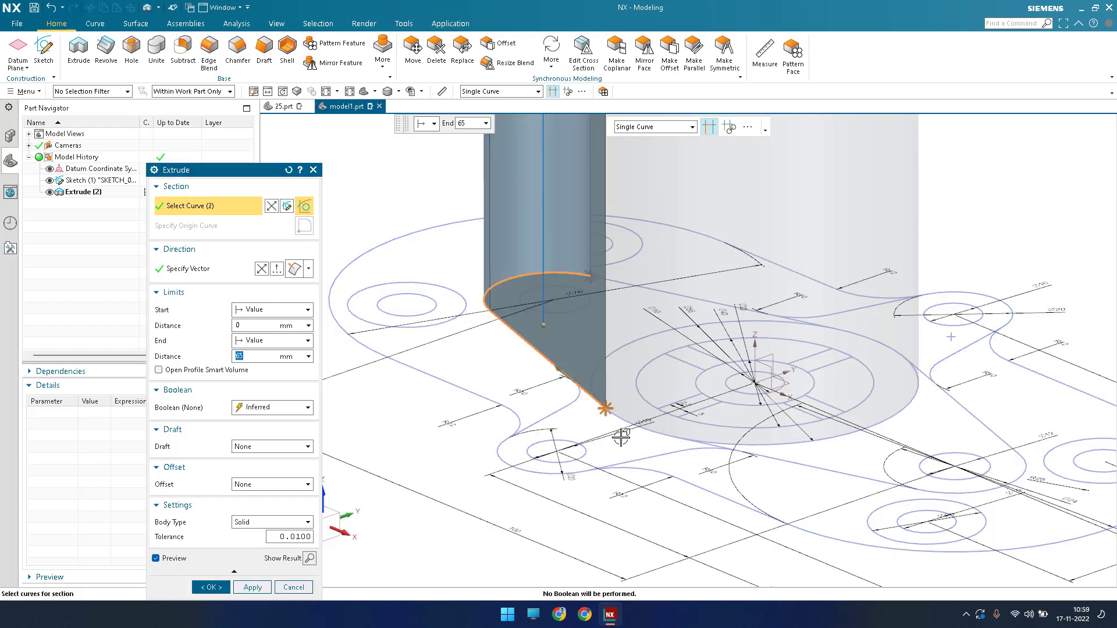
pyautogui.click(608, 409)
pyautogui.scroll(2, 608, 410)
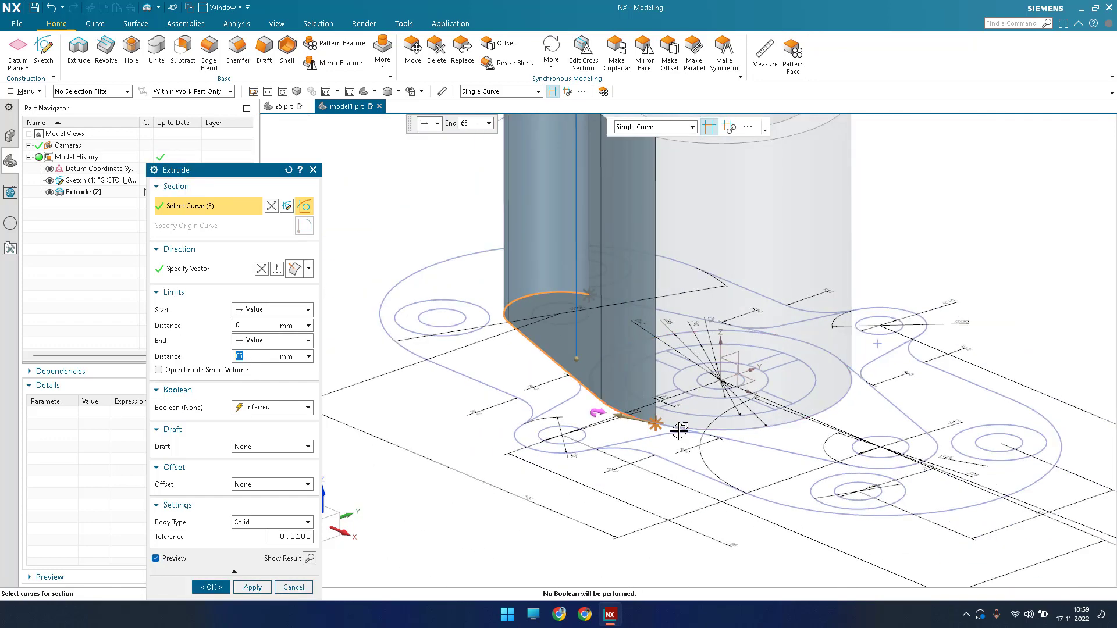
pyautogui.scroll(-3, 609, 407)
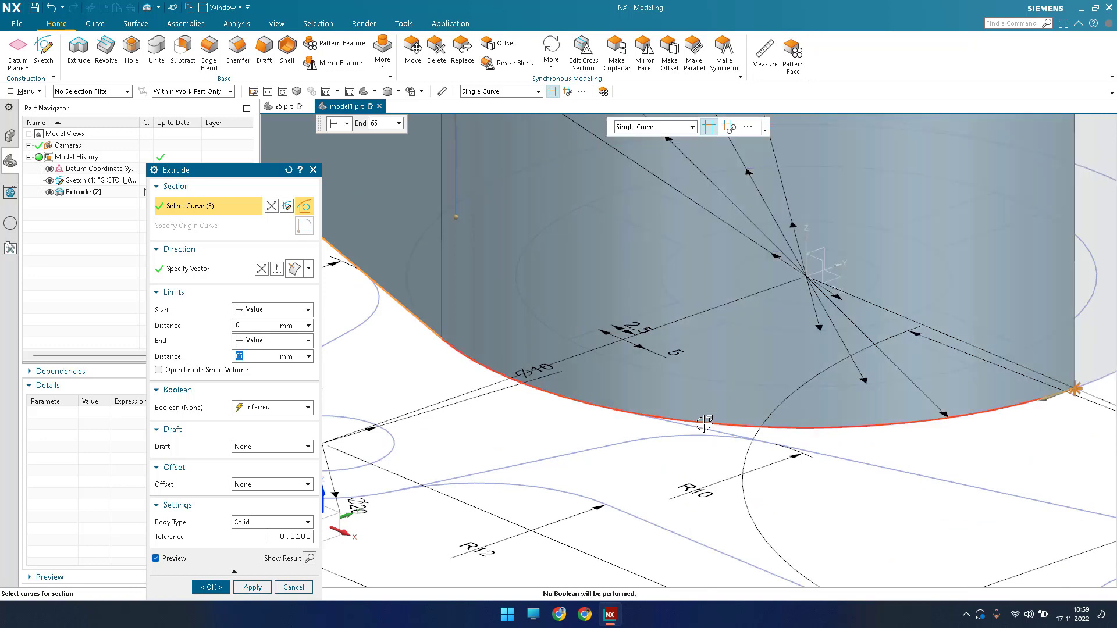
pyautogui.keyDown('shift'); pyautogui.click(698, 427); pyautogui.keyUp('shift')
pyautogui.click(694, 428)
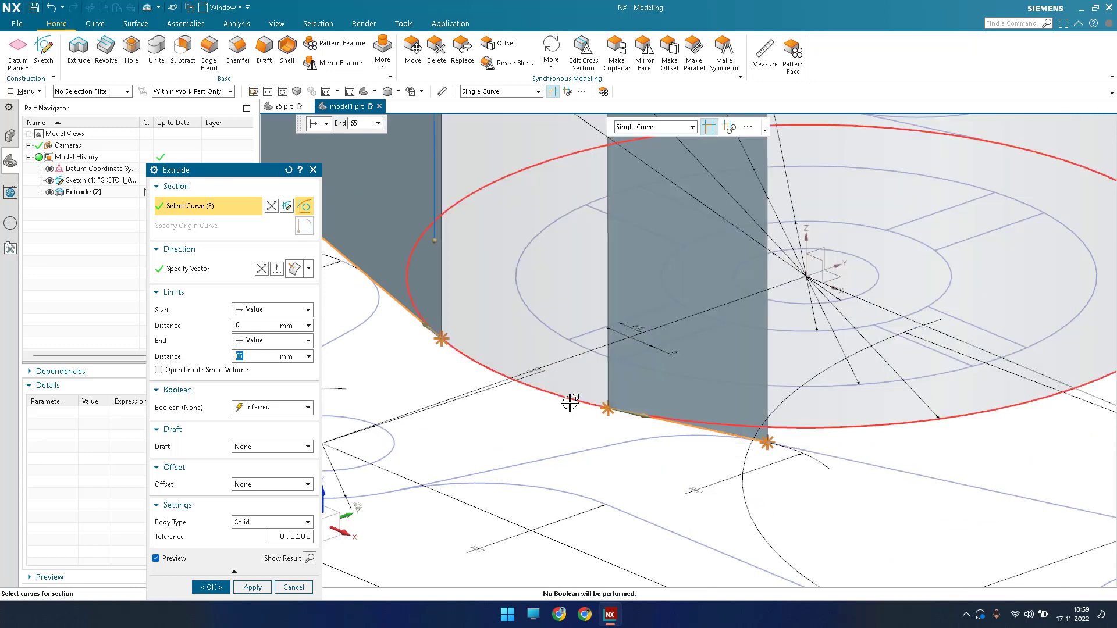
pyautogui.click(568, 401)
pyautogui.scroll(2, 765, 443)
pyautogui.click(776, 444)
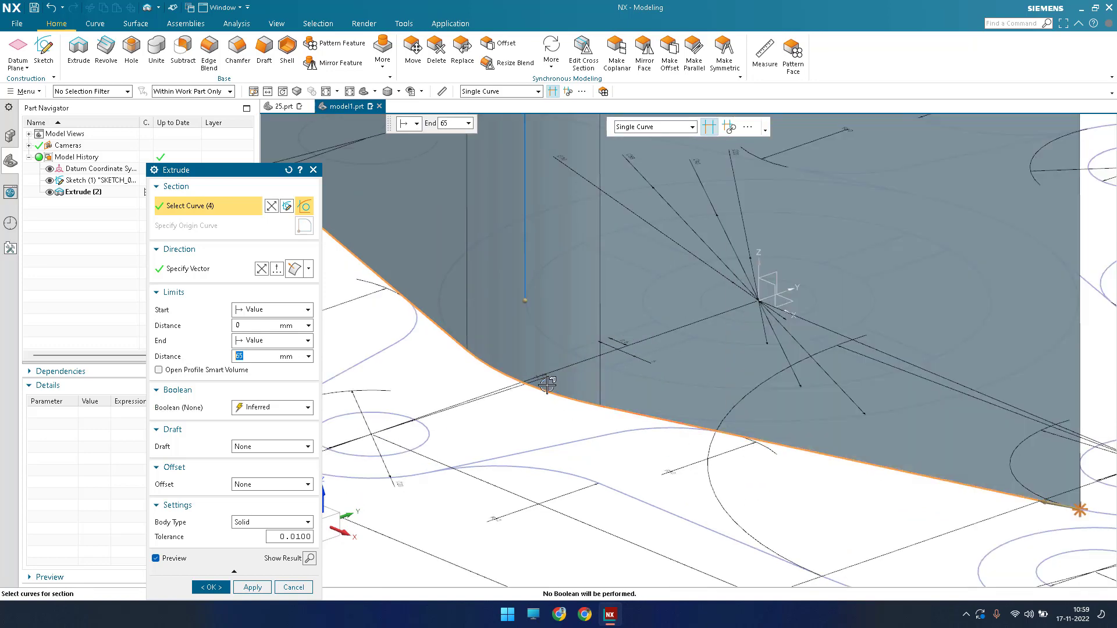
# Add the +X end arc and its +Y side tangent line to the extrusion section
pyautogui.scroll(5, 549, 385)
pyautogui.scroll(-5, 793, 447)
pyautogui.click(656, 386)
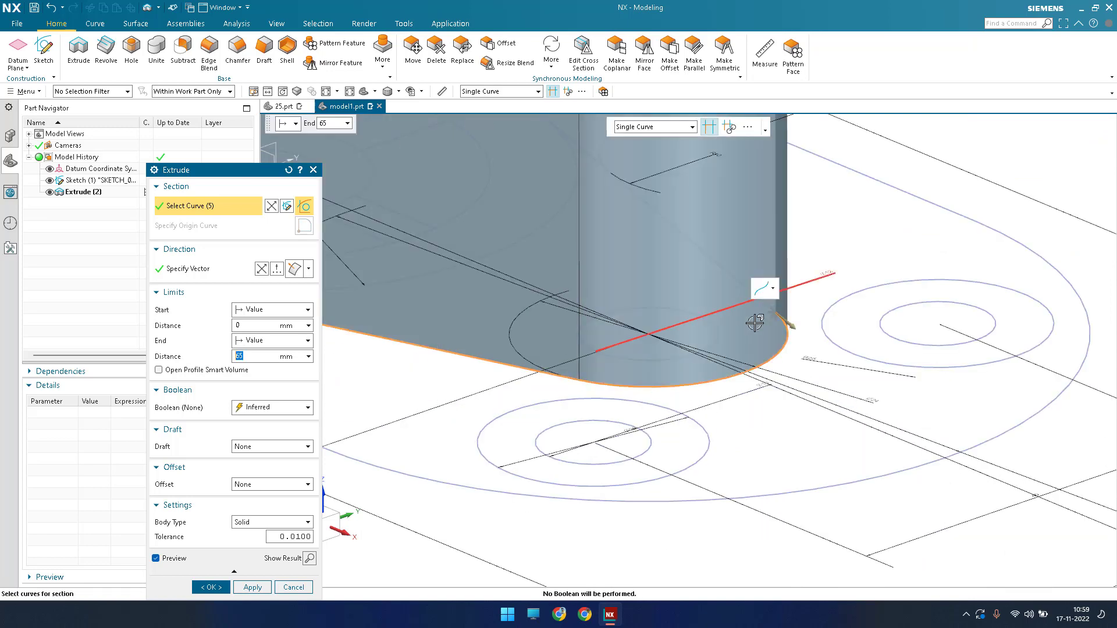
pyautogui.moveTo(750, 343); pyautogui.dragTo(666, 372, button='middle')
pyautogui.scroll(8, 665, 371)
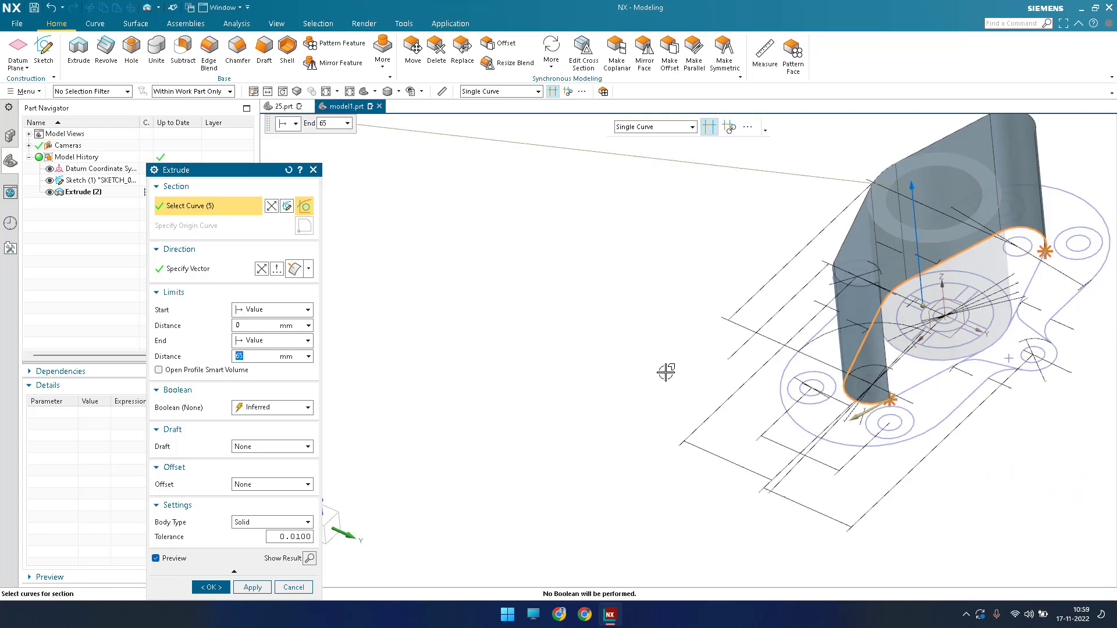
pyautogui.scroll(-5, 819, 389)
pyautogui.scroll(-4, 861, 356)
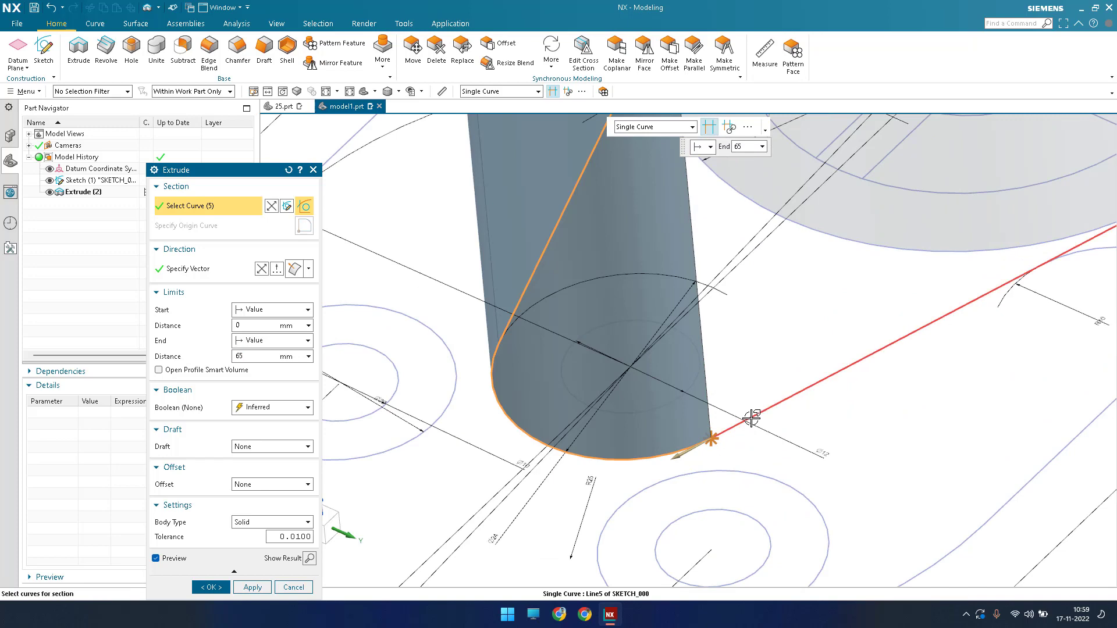
pyautogui.click(751, 418)
# Add the hub circle's +Y side arc and the tangent line leading back to the -X end to the extrusion section
pyautogui.scroll(5, 660, 393)
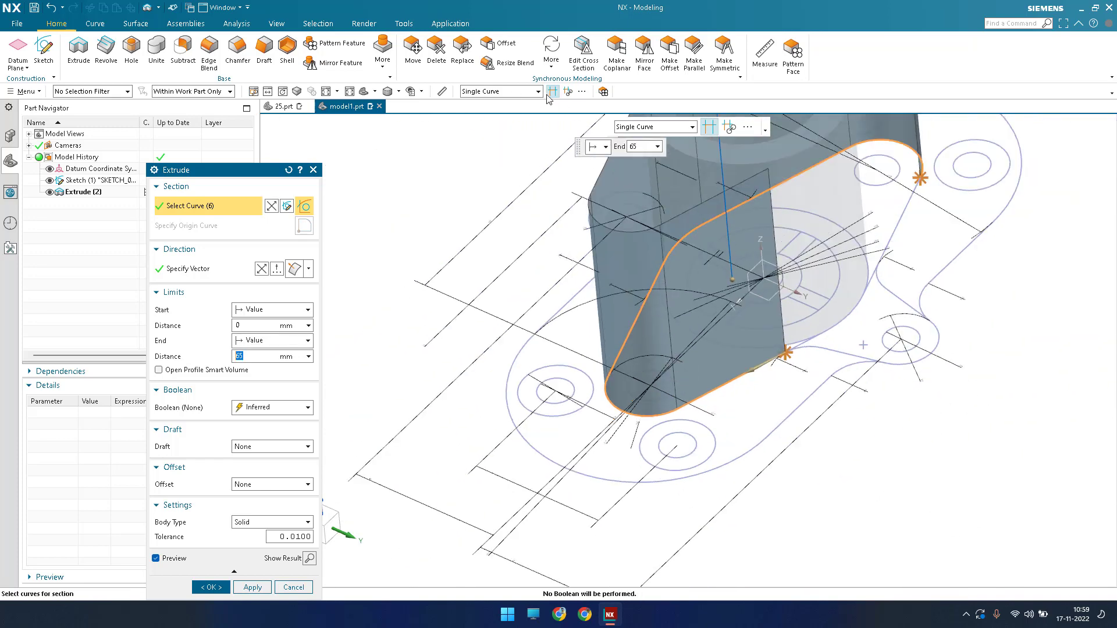
pyautogui.scroll(-5, 789, 332)
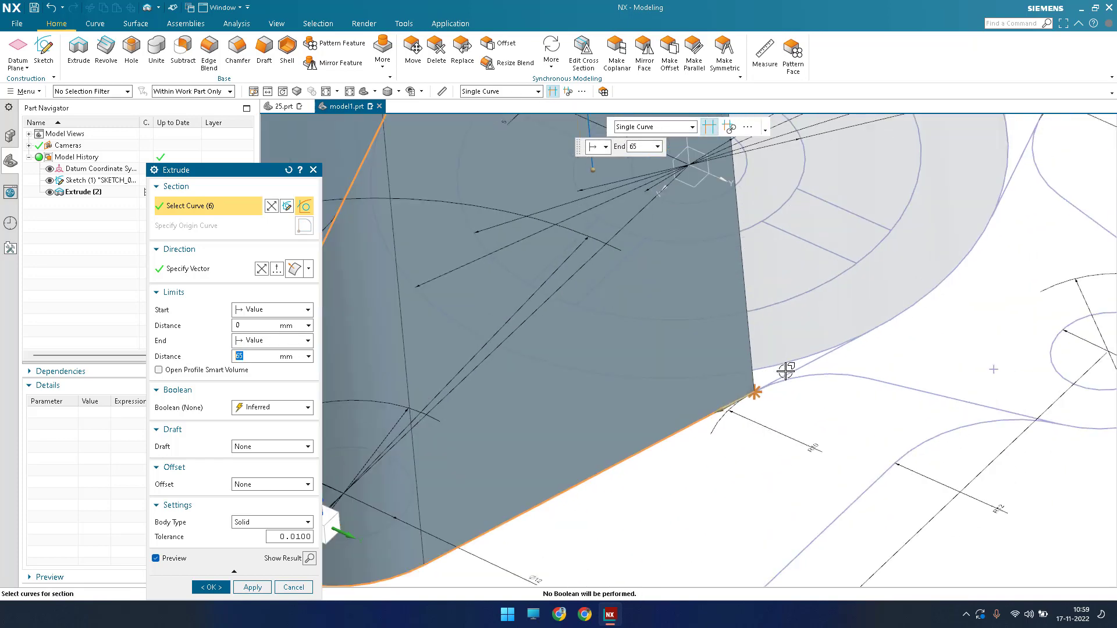
pyautogui.click(785, 375)
pyautogui.scroll(5, 785, 375)
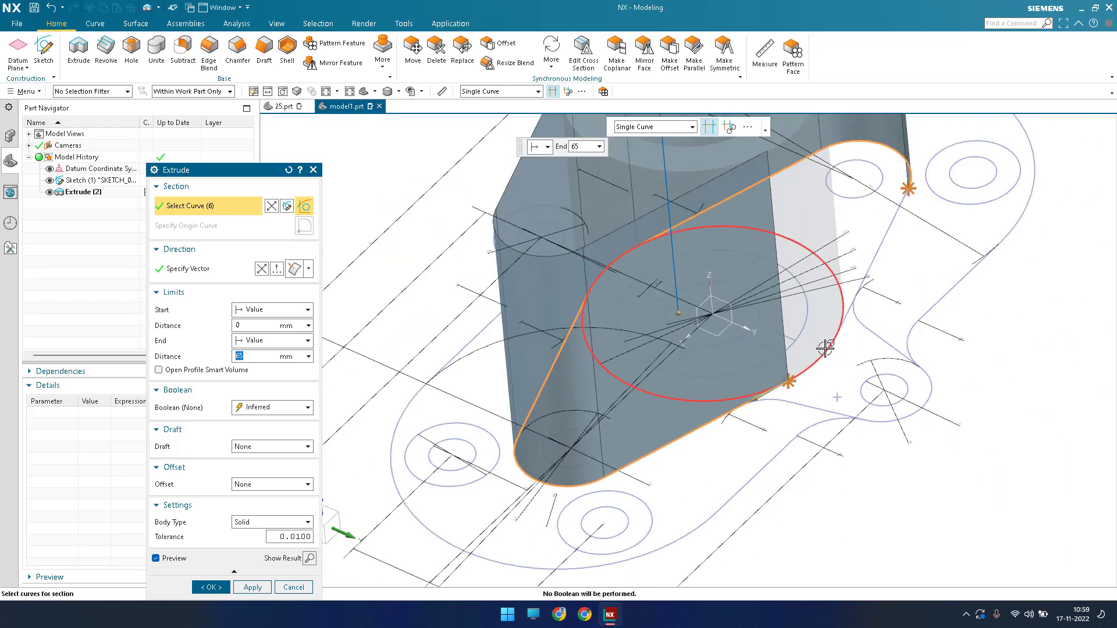
pyautogui.scroll(-5, 881, 278)
pyautogui.click(853, 241)
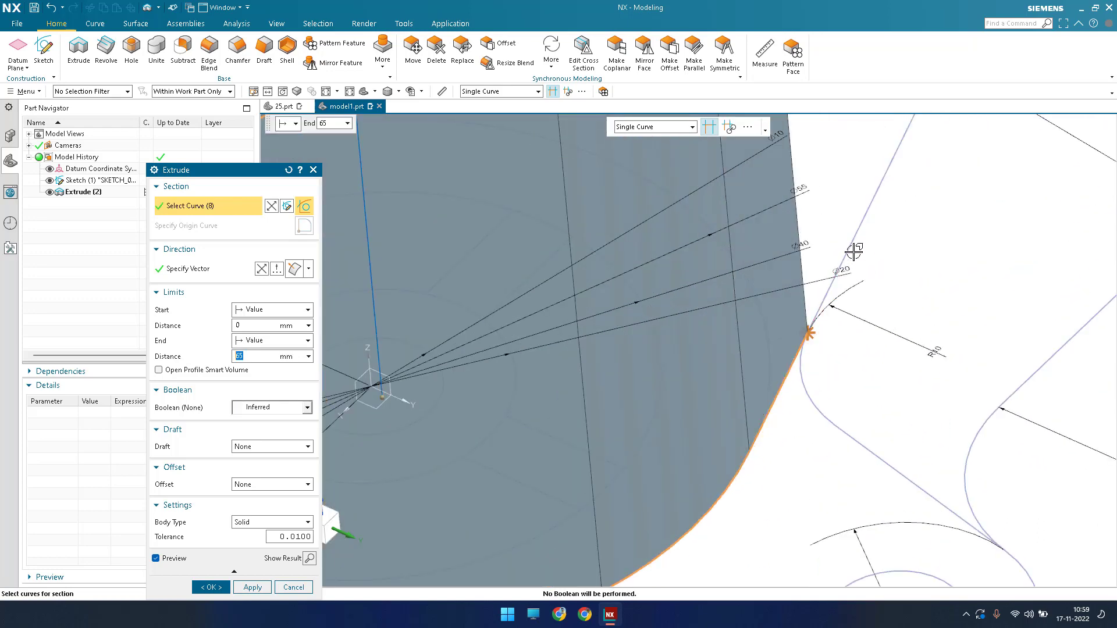
# Examine the extrusion preview and its section along the +Y side tangent line near the hub
pyautogui.scroll(5, 849, 245)
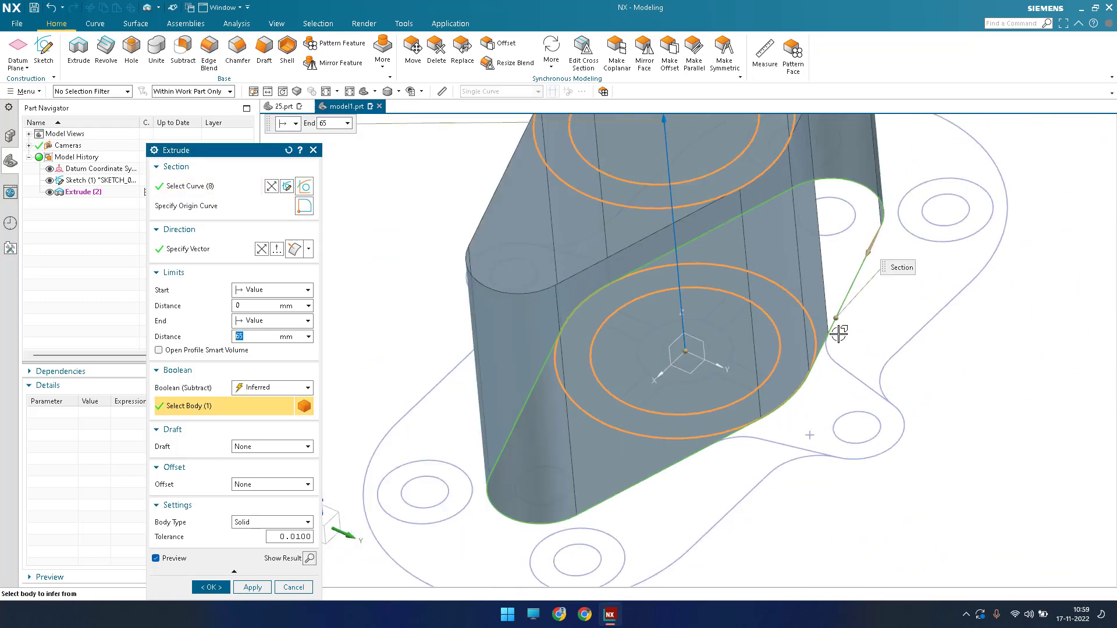
pyautogui.scroll(-5, 845, 289)
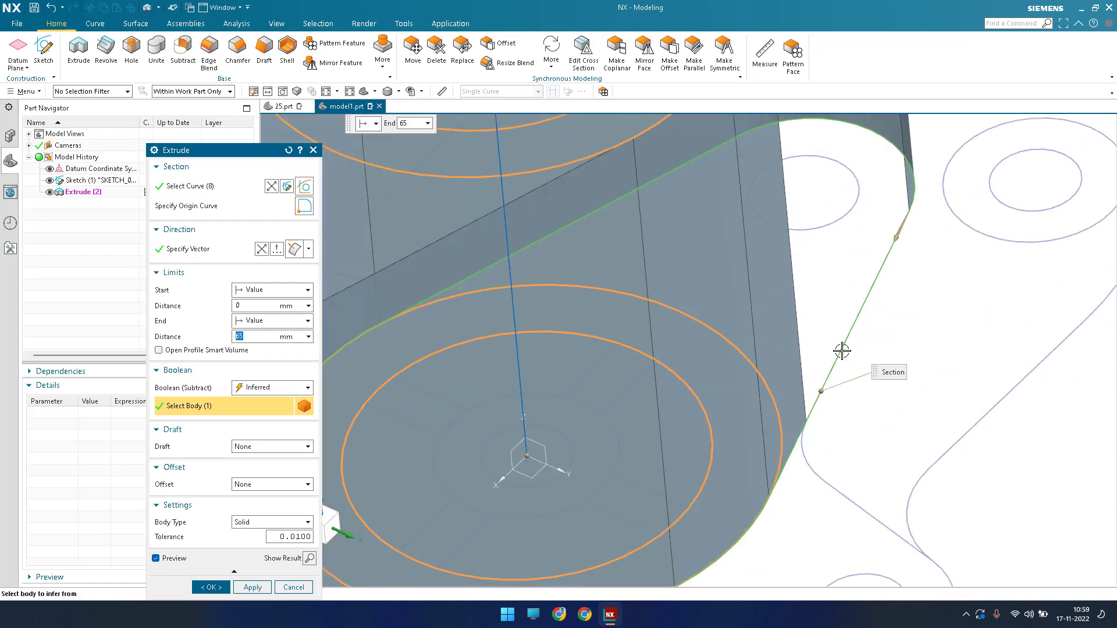
pyautogui.scroll(6, 841, 350)
pyautogui.scroll(-3, 822, 344)
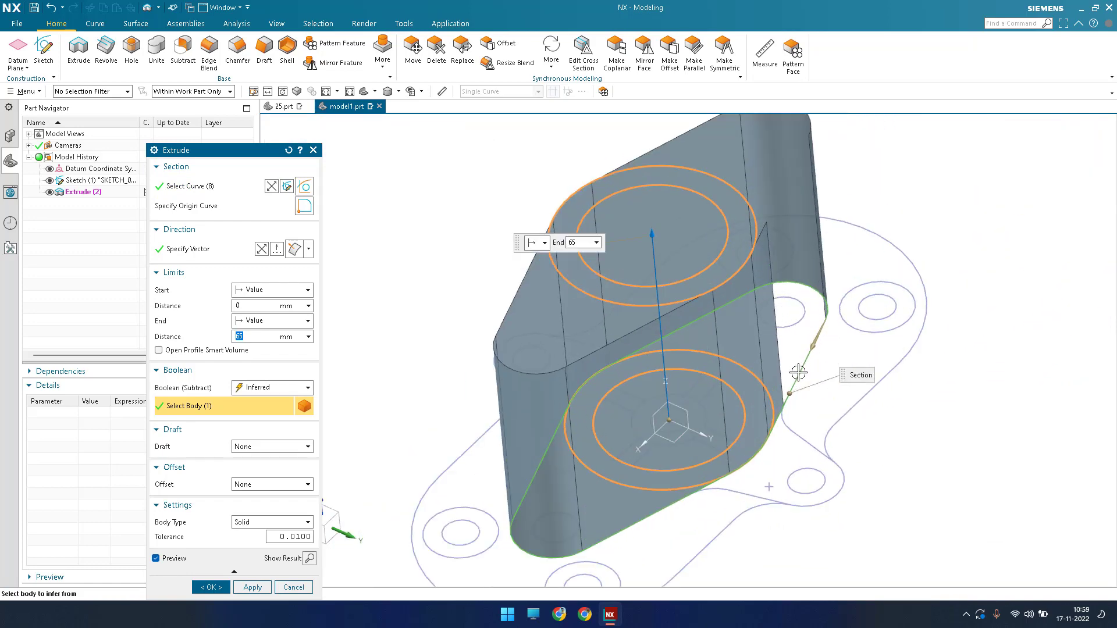
pyautogui.moveTo(787, 368); pyautogui.dragTo(801, 376, button='middle')
pyautogui.scroll(3, 805, 379)
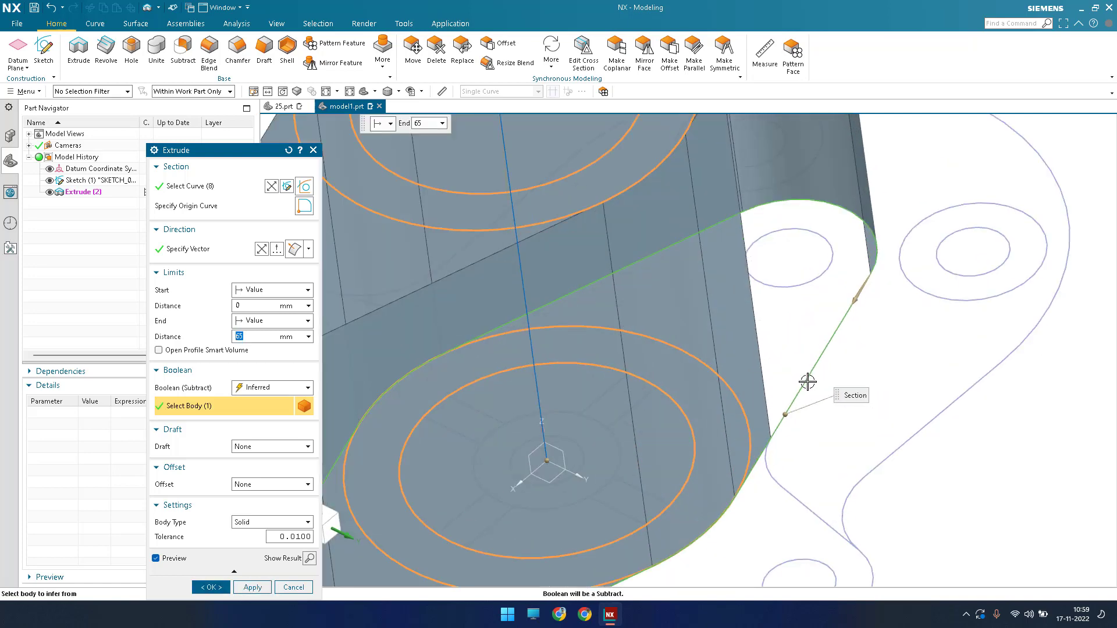
pyautogui.scroll(-5, 807, 381)
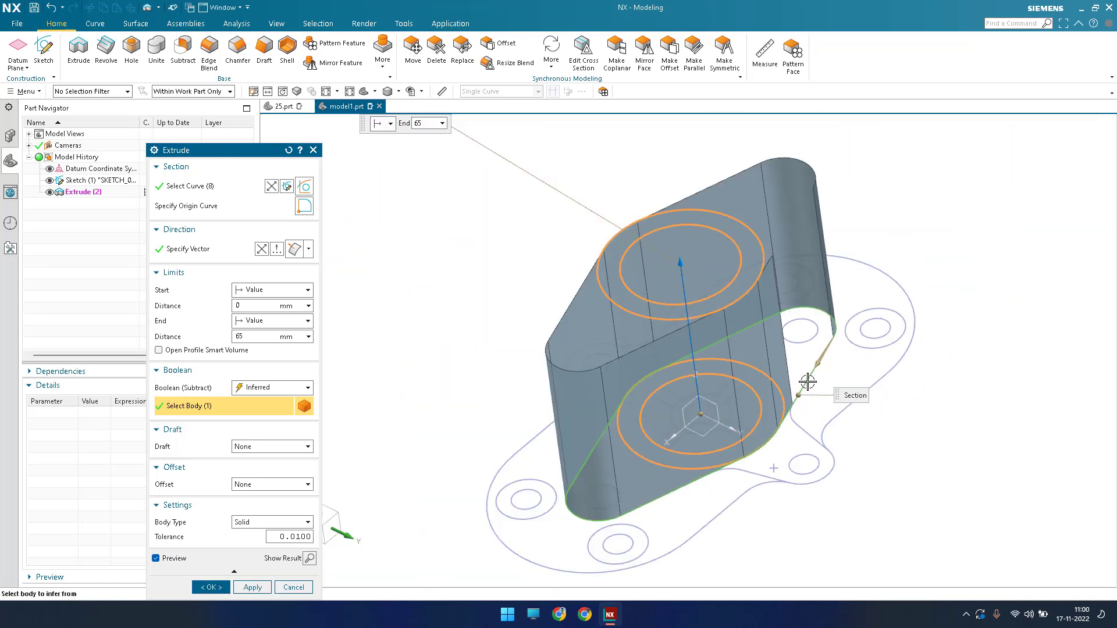
# Extrude the closed tangent-line section from 0 to 55 mm with the Boolean set to None
pyautogui.click(240, 388)
pyautogui.click(250, 408)
pyautogui.scroll(-2, 649, 396)
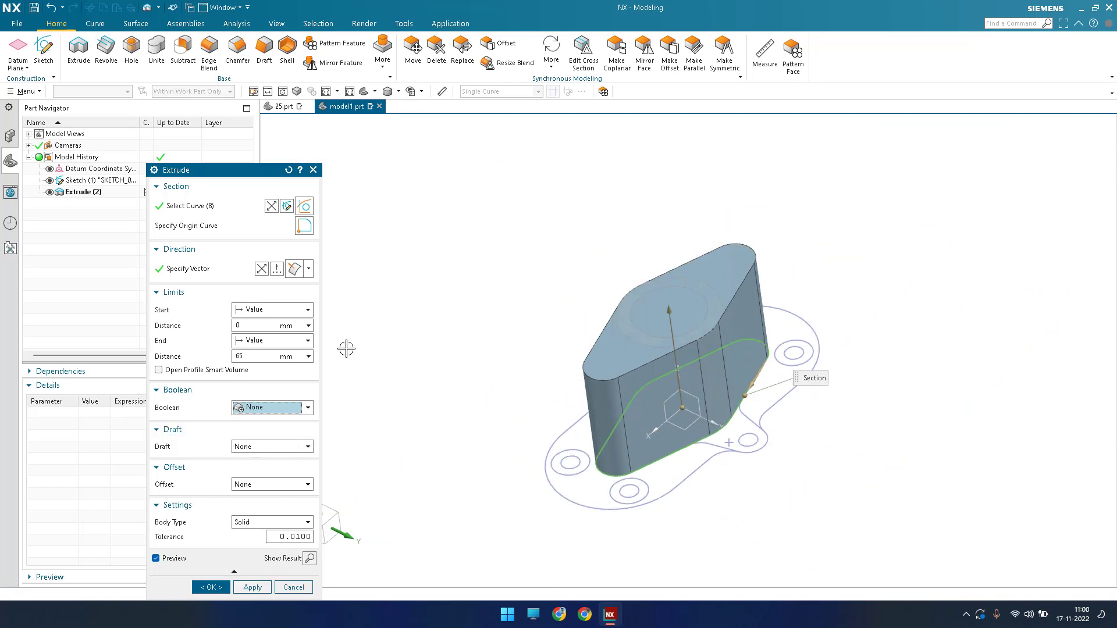
pyautogui.click(261, 356)
pyautogui.write('55')
pyautogui.press('Return')
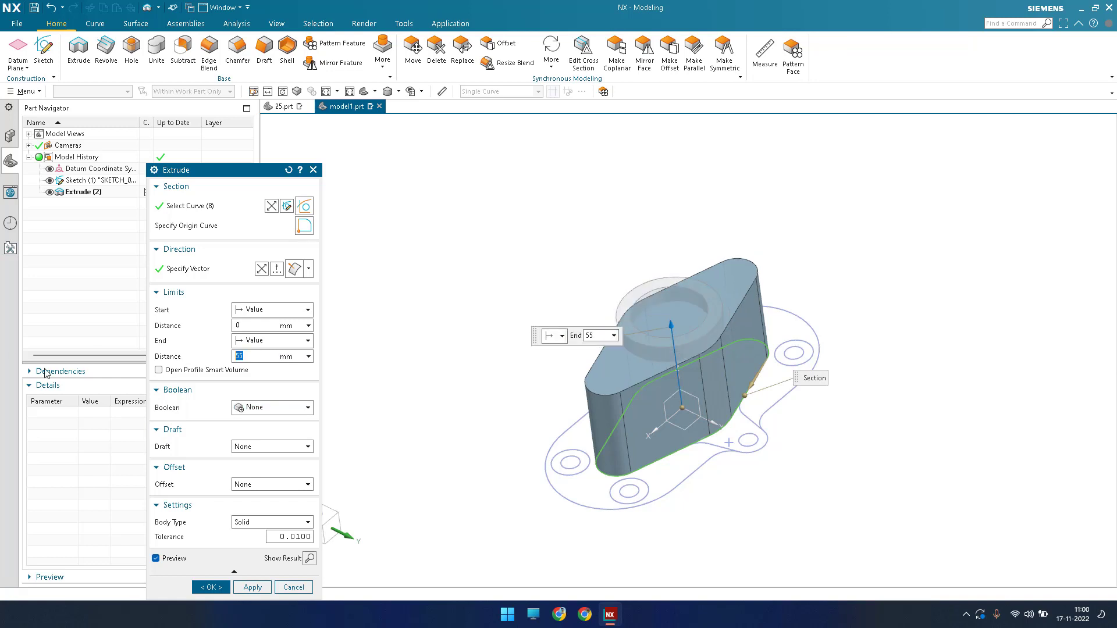
pyautogui.click(213, 588)
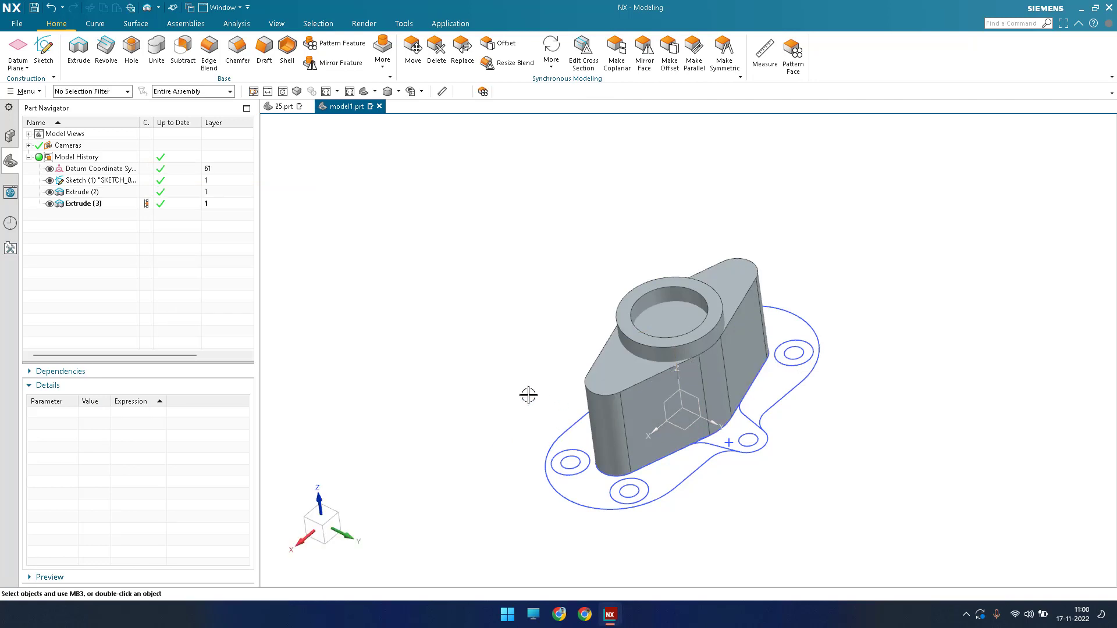
# Start an extrusion section at the -Y lug with its -X side fillet arc, the adjoining tangent line and the hub arc
pyautogui.moveTo(529, 391); pyautogui.dragTo(575, 378, button='middle')
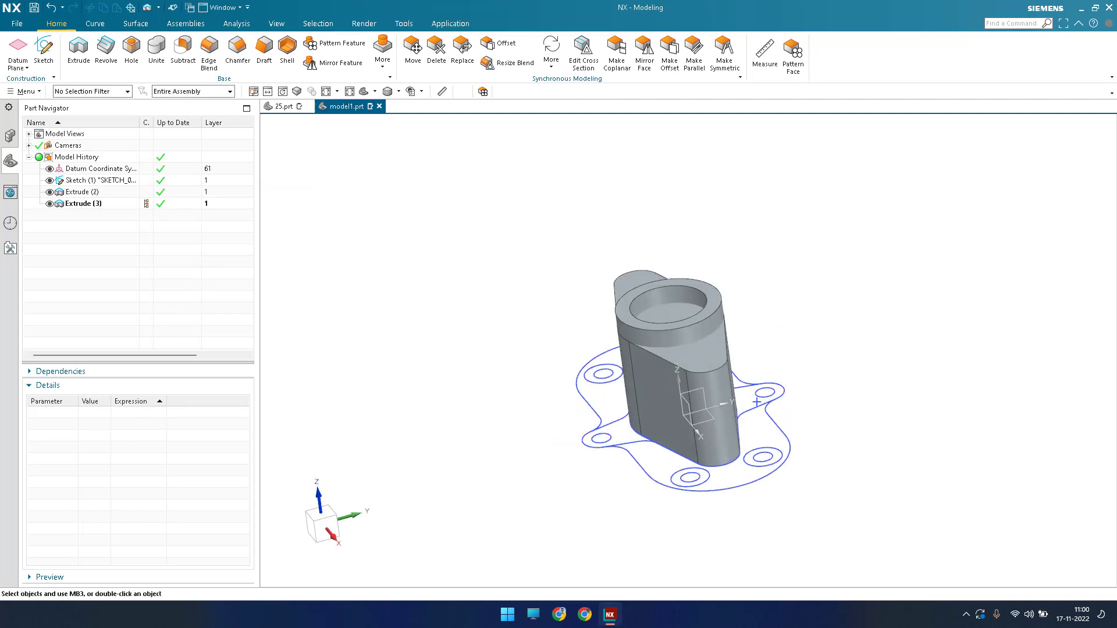
pyautogui.scroll(-5, 649, 492)
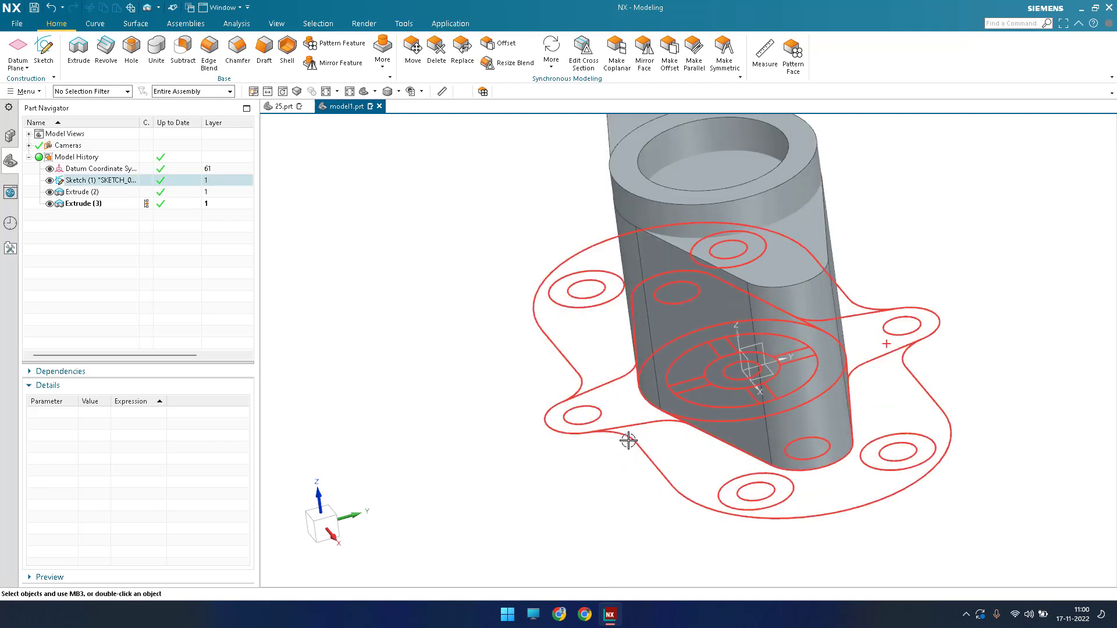
pyautogui.moveTo(626, 442); pyautogui.dragTo(683, 398, button='middle')
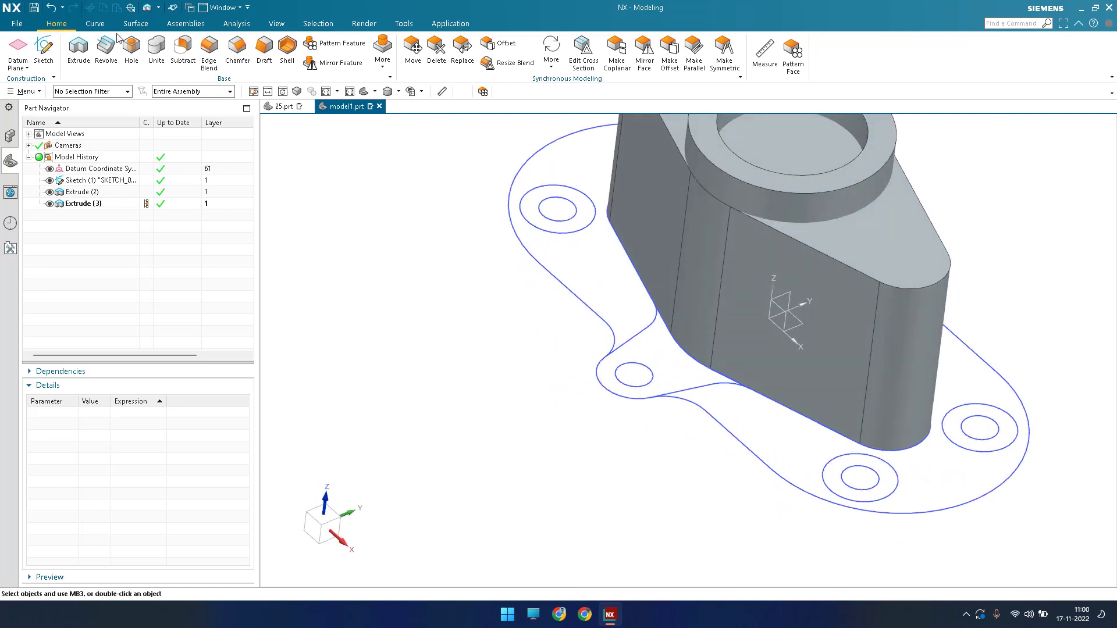
pyautogui.press('x')
pyautogui.scroll(-4, 658, 312)
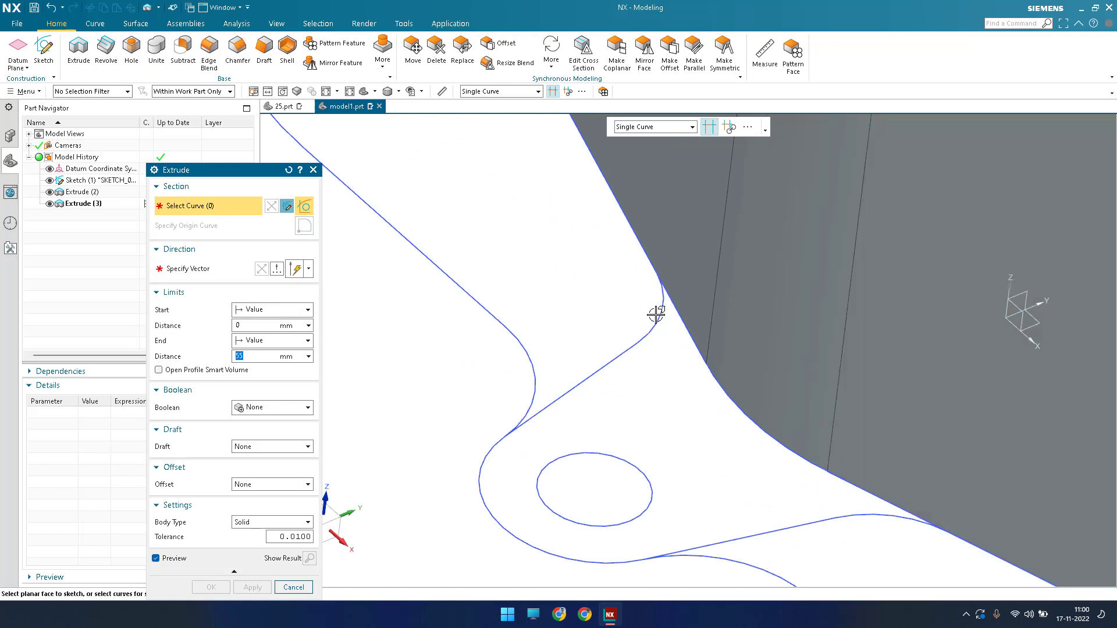
pyautogui.click(662, 337)
pyautogui.click(686, 330)
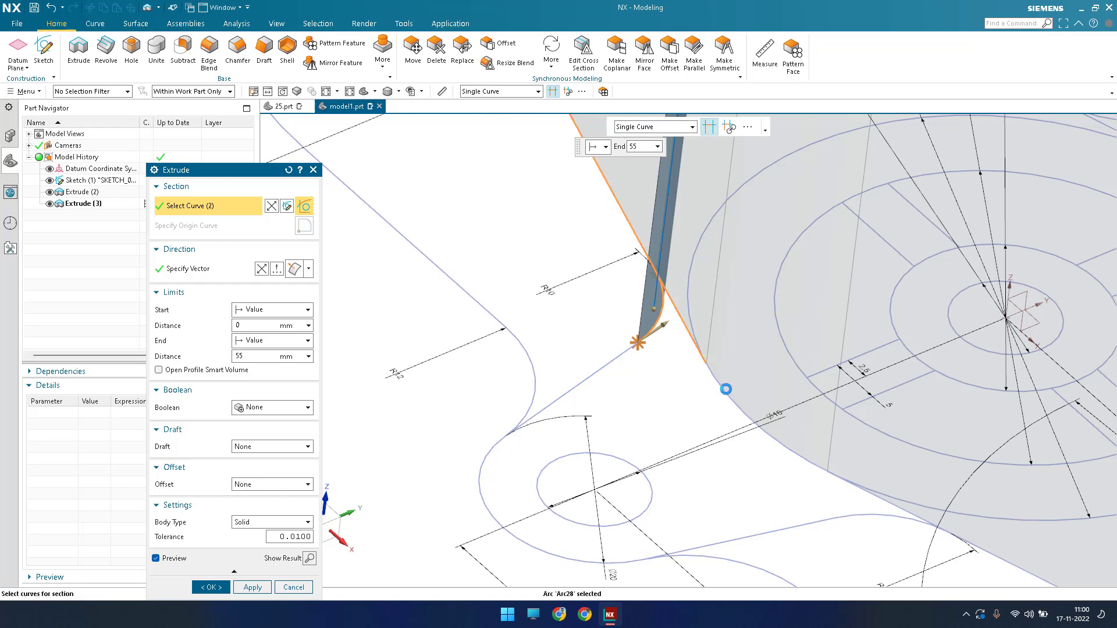
pyautogui.click(726, 389)
# Add the tangent line on the +X side of the hub arc and the lug's +X side R10 fillet arc to the section
pyautogui.scroll(2, 785, 387)
pyautogui.scroll(-4, 760, 378)
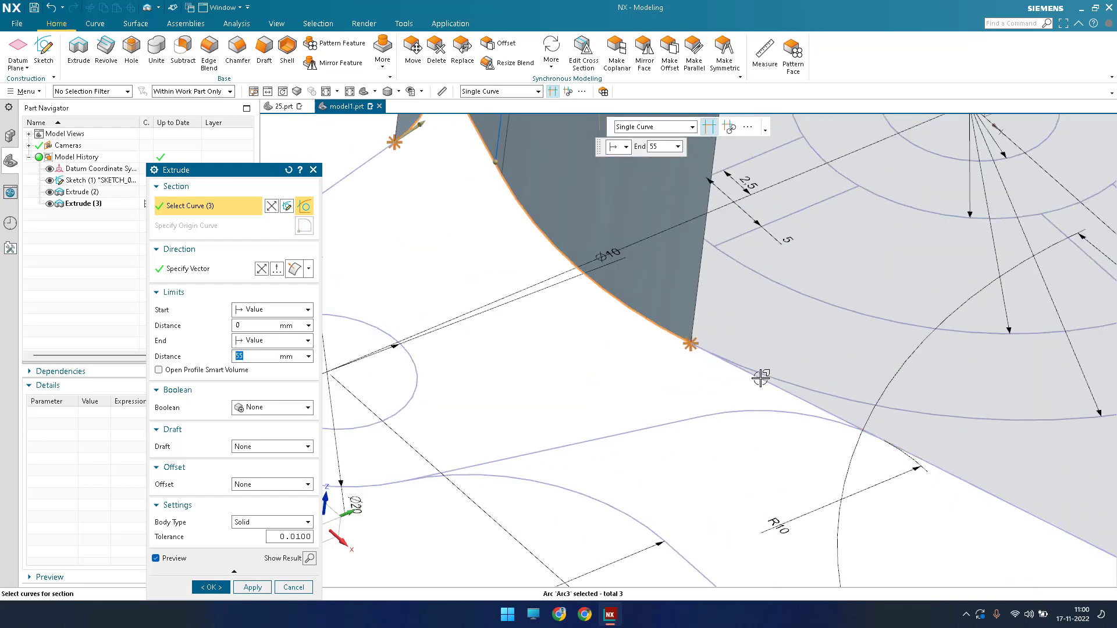
pyautogui.click(769, 384)
pyautogui.click(791, 412)
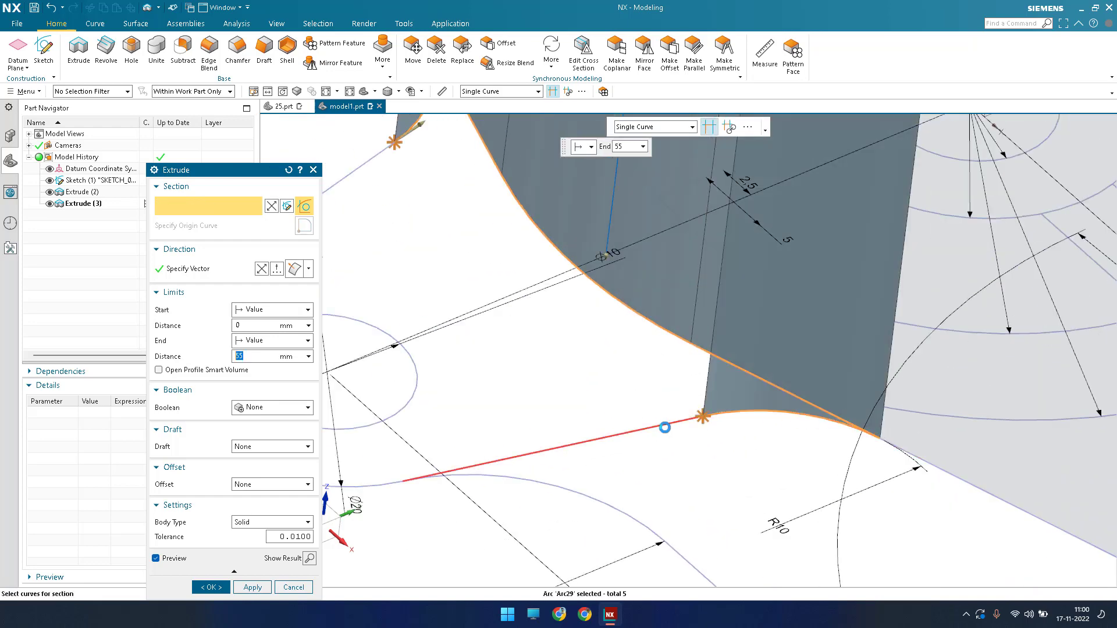
# Close the section with the -Y lug's two side lines and end arc, and extrude it 25 mm
pyautogui.click(664, 428)
pyautogui.scroll(2, 727, 424)
pyautogui.click(499, 464)
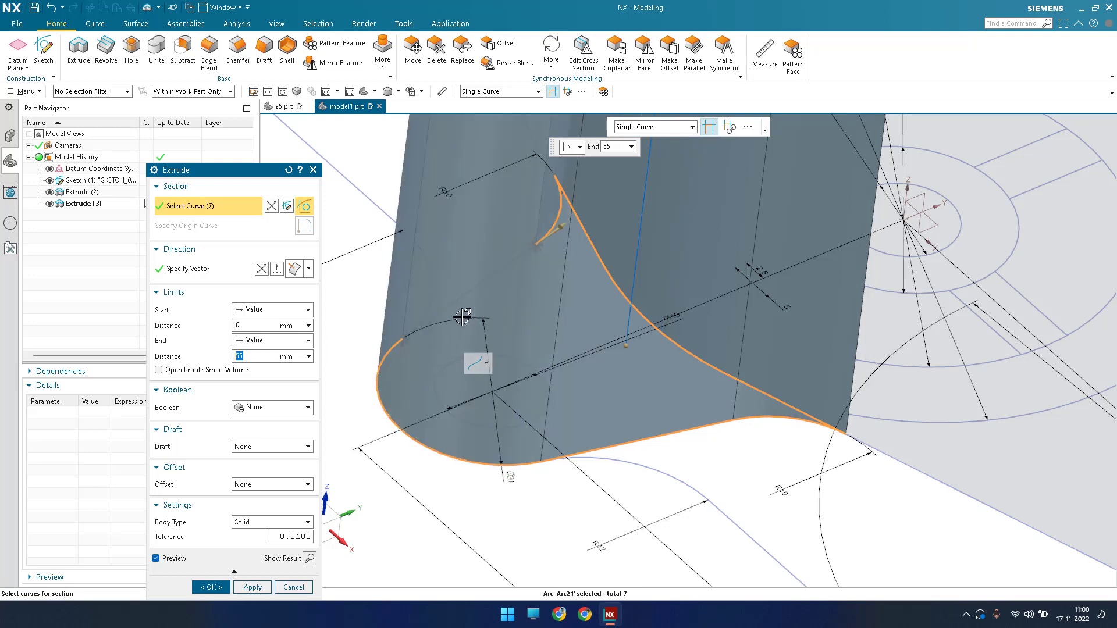
pyautogui.click(461, 300)
pyautogui.scroll(4, 675, 399)
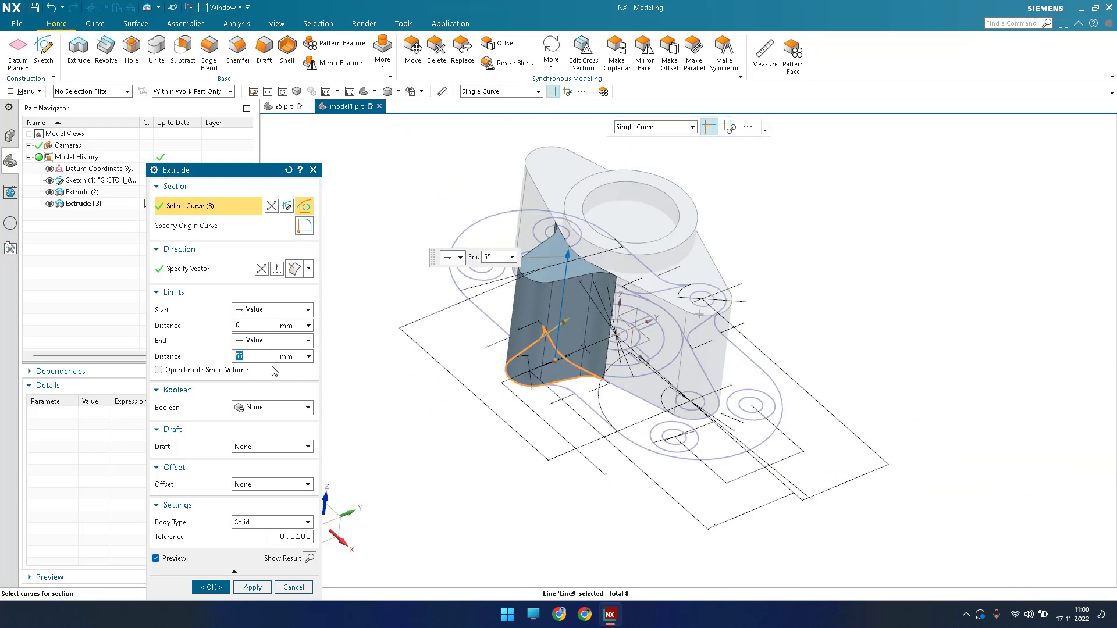
pyautogui.press('Return')
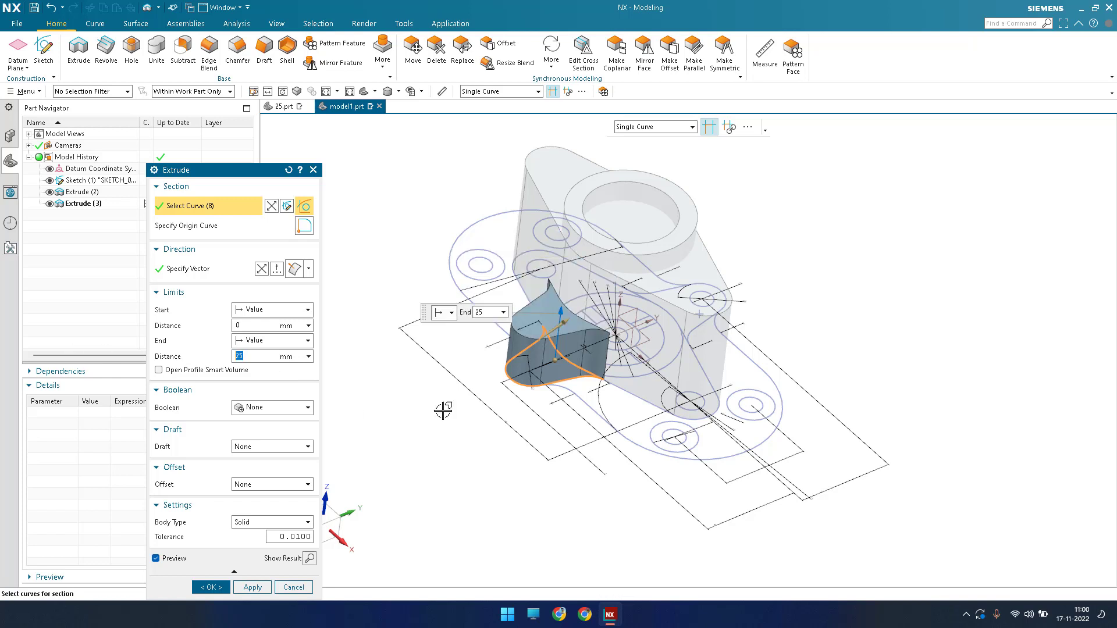
pyautogui.click(211, 587)
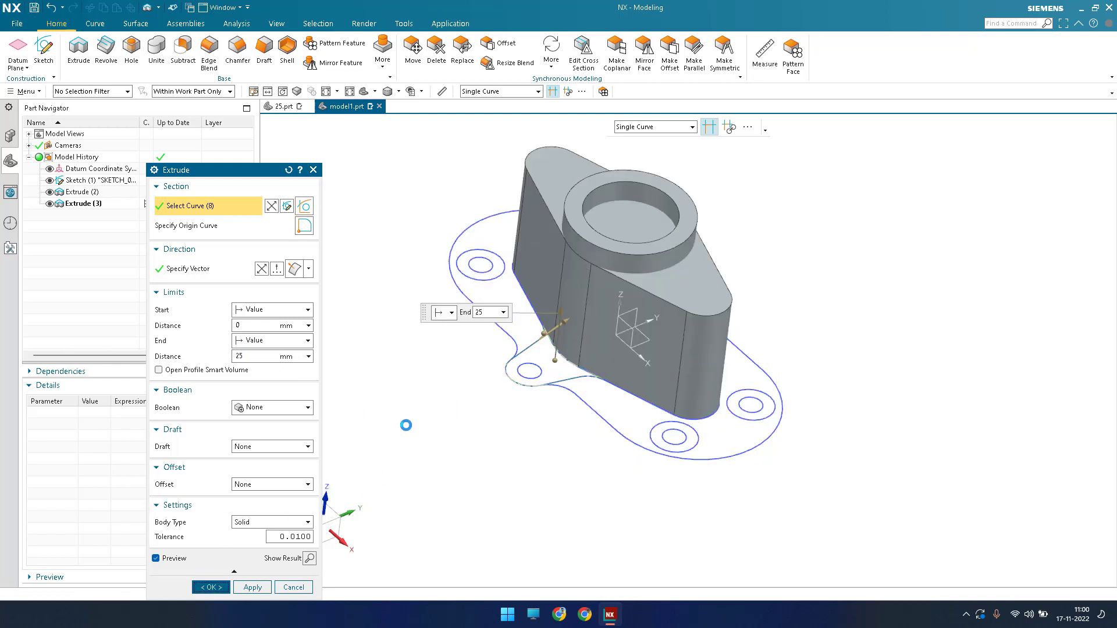
# Mirror the -Y lug extrusion about the XZ plane of the datum coordinate system
pyautogui.moveTo(533, 354); pyautogui.dragTo(479, 351, button='middle')
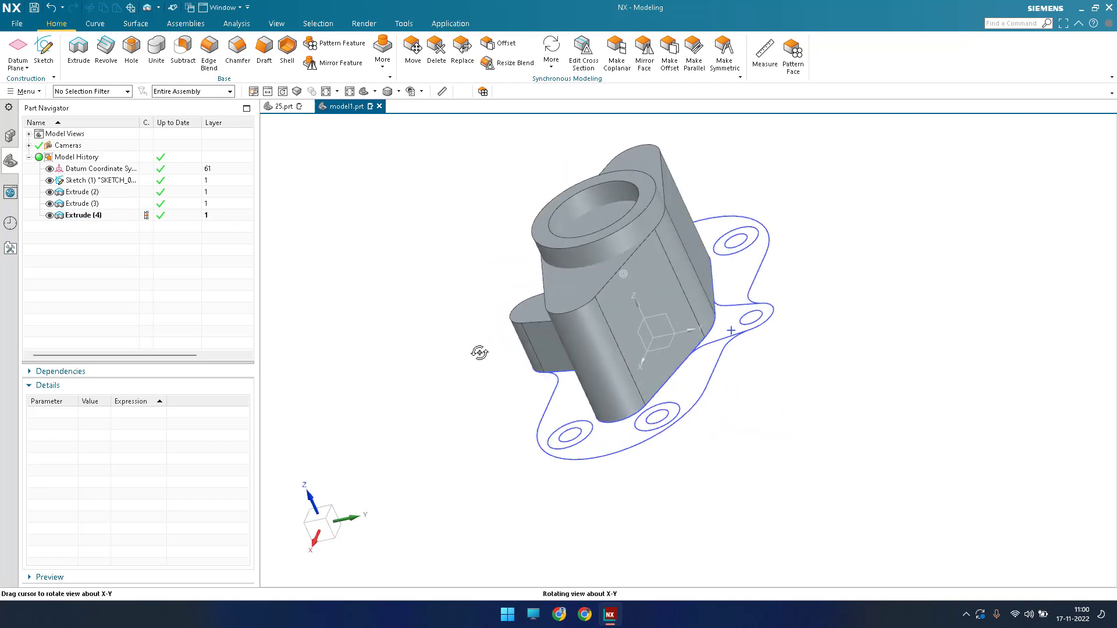
pyautogui.moveTo(505, 417); pyautogui.dragTo(531, 427, button='middle')
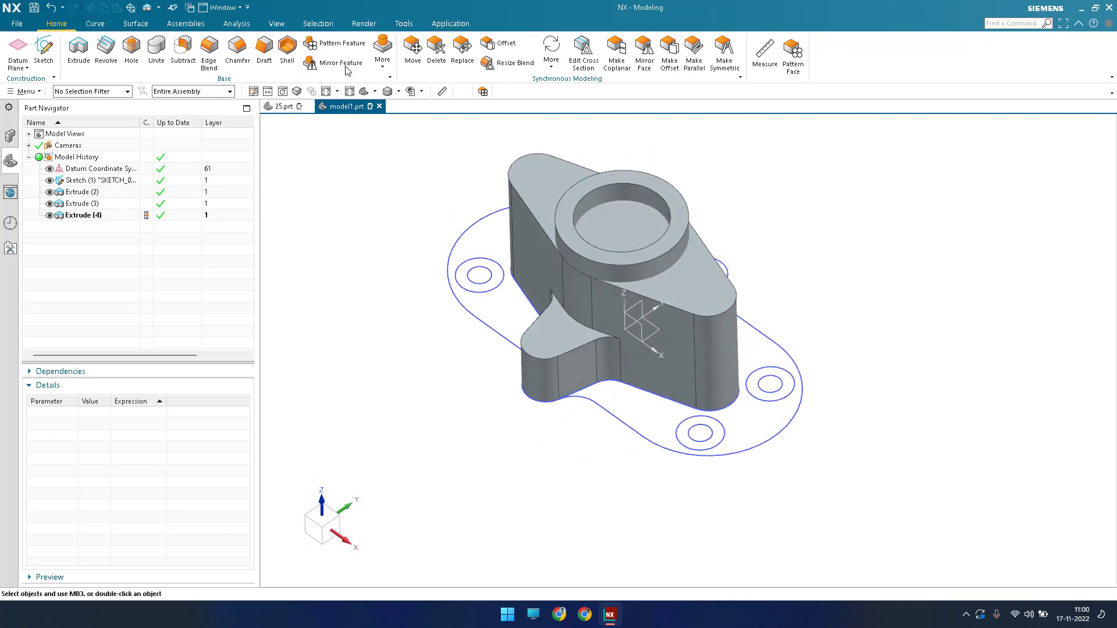
pyautogui.click(100, 216)
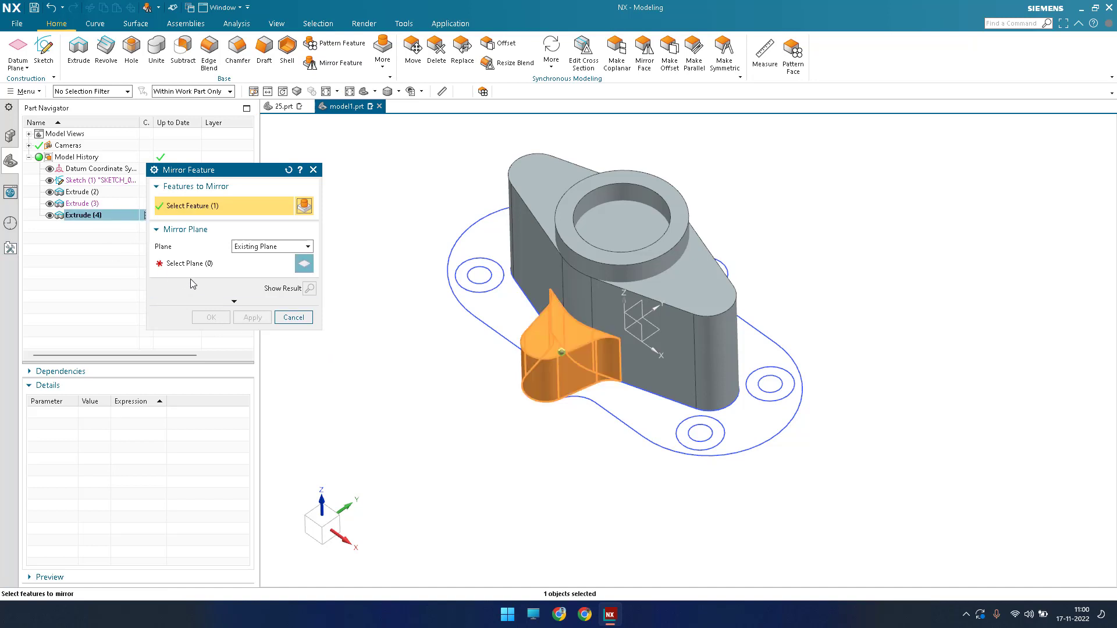
pyautogui.click(196, 266)
pyautogui.click(642, 335)
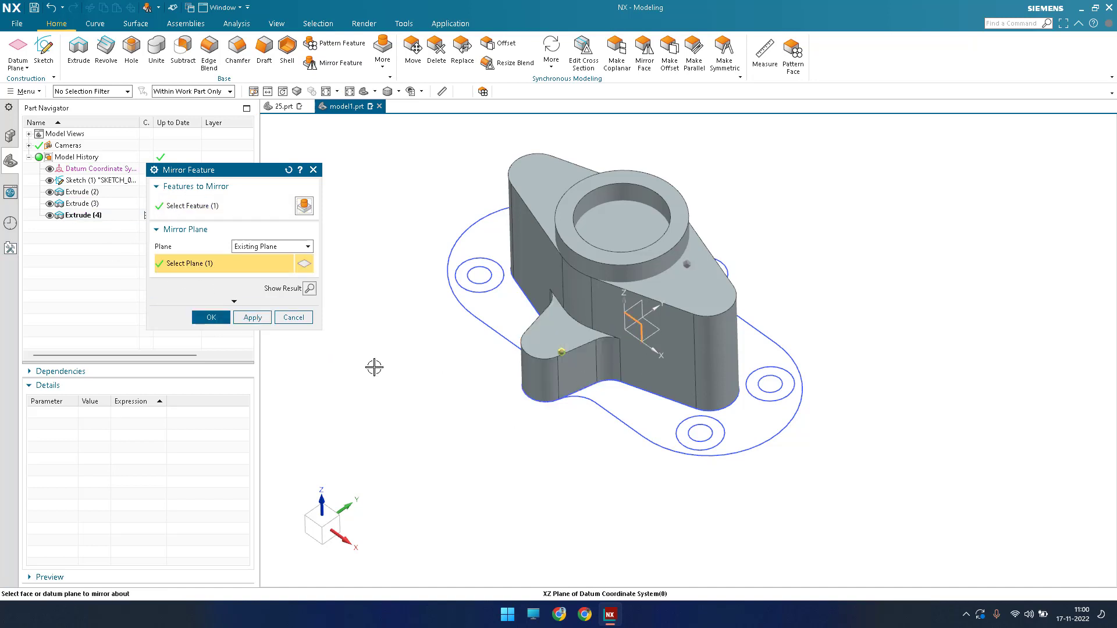
pyautogui.click(225, 322)
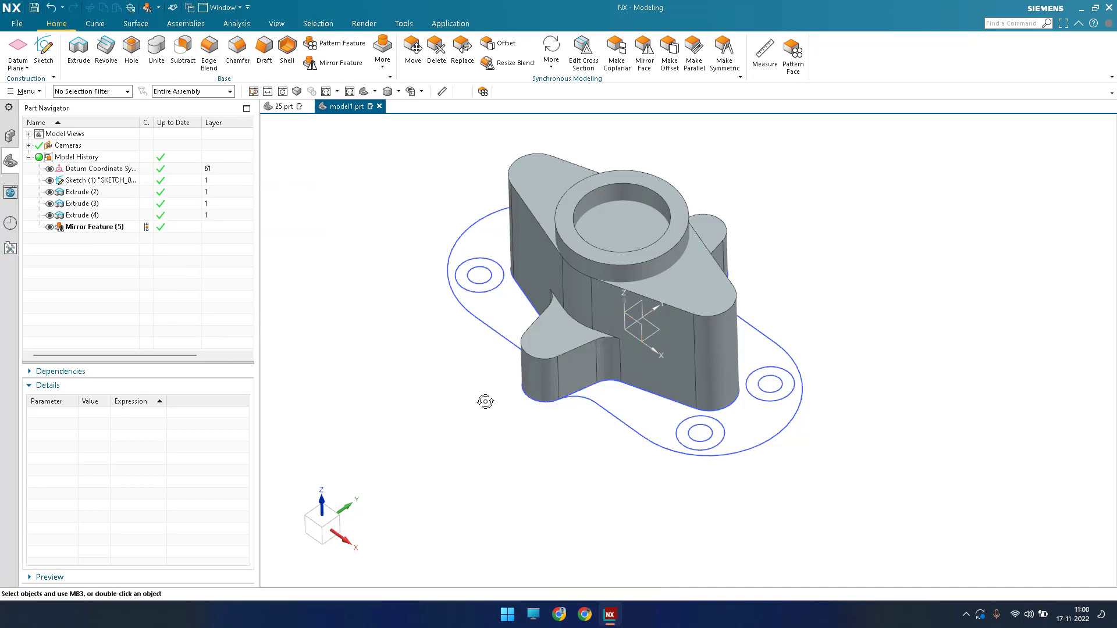
# Start an extrusion section of the base outline with the large -X end arc and its -Y side tangent line
pyautogui.moveTo(481, 399); pyautogui.dragTo(483, 421, button='middle')
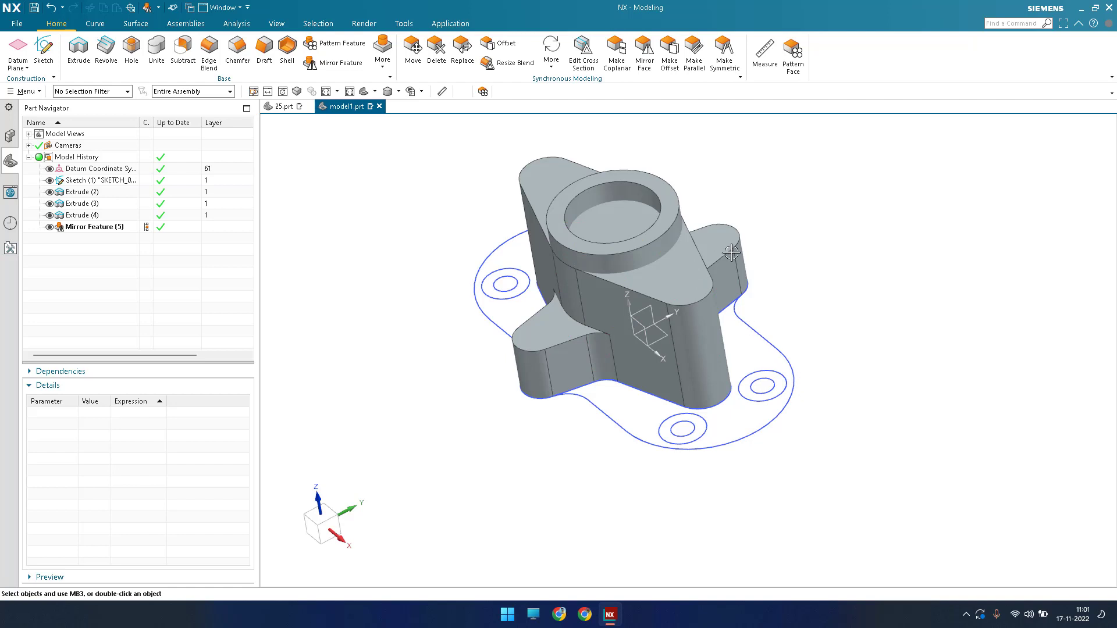
pyautogui.moveTo(451, 366); pyautogui.dragTo(483, 369, button='middle')
pyautogui.click(78, 49)
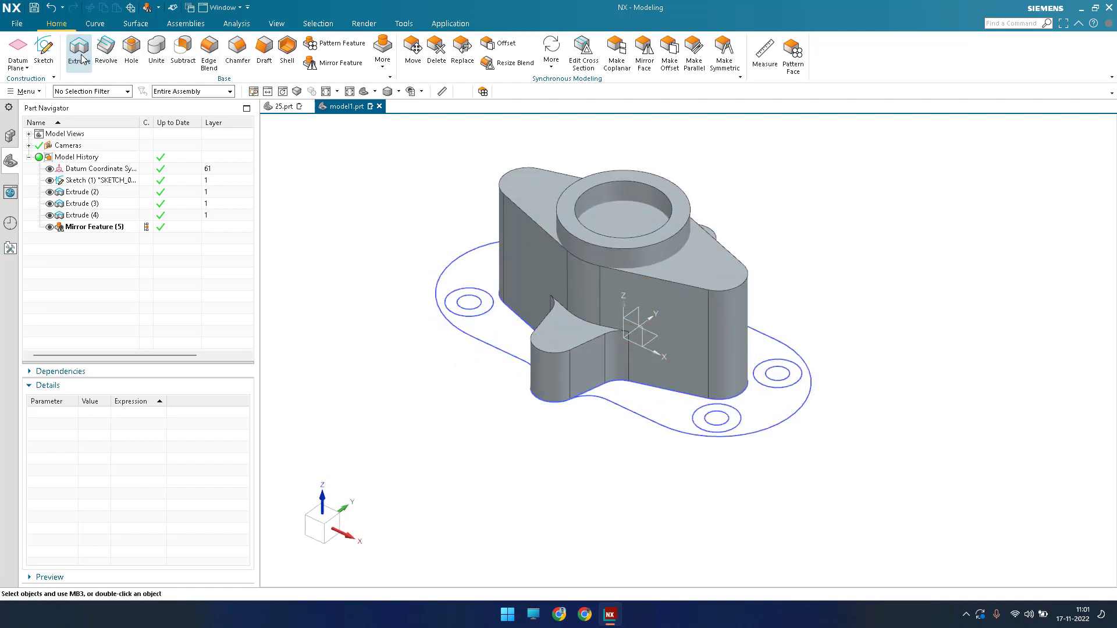
pyautogui.scroll(2, 361, 319)
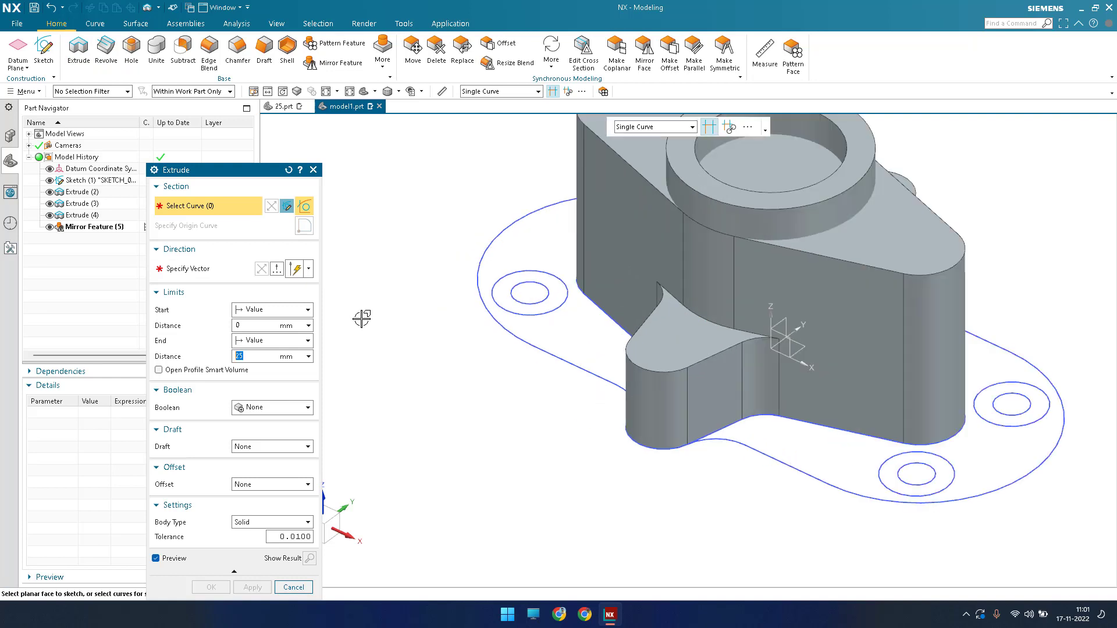
pyautogui.click(492, 321)
pyautogui.click(548, 357)
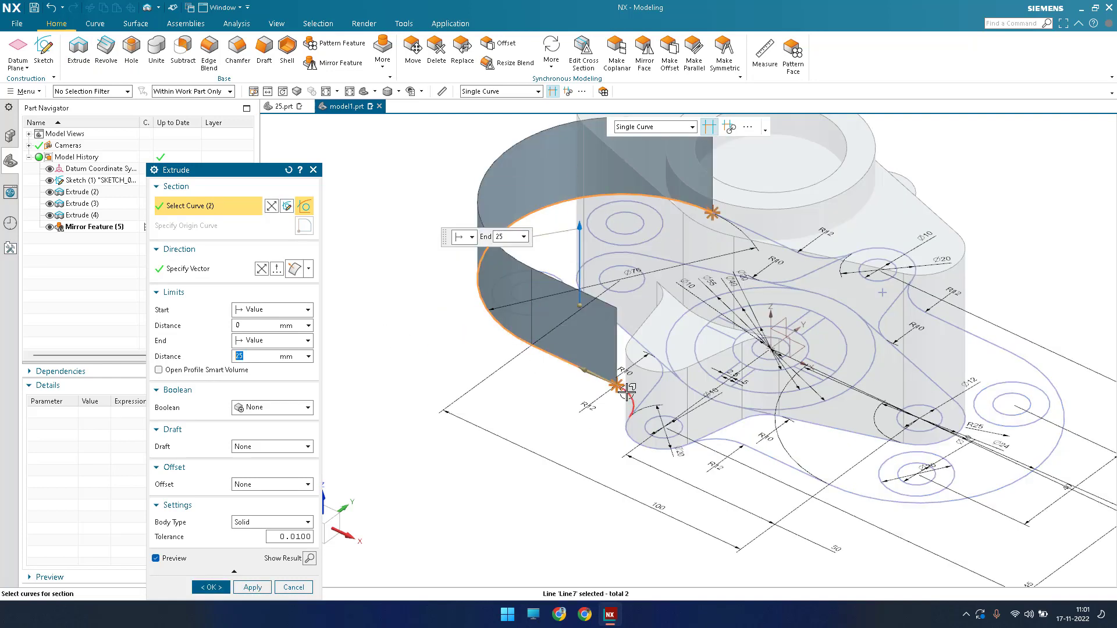
# Continue the base outline section around the -Y lug's fillets and end arc, along the tangent line and the large +X end arc
pyautogui.click(625, 426)
pyautogui.click(701, 443)
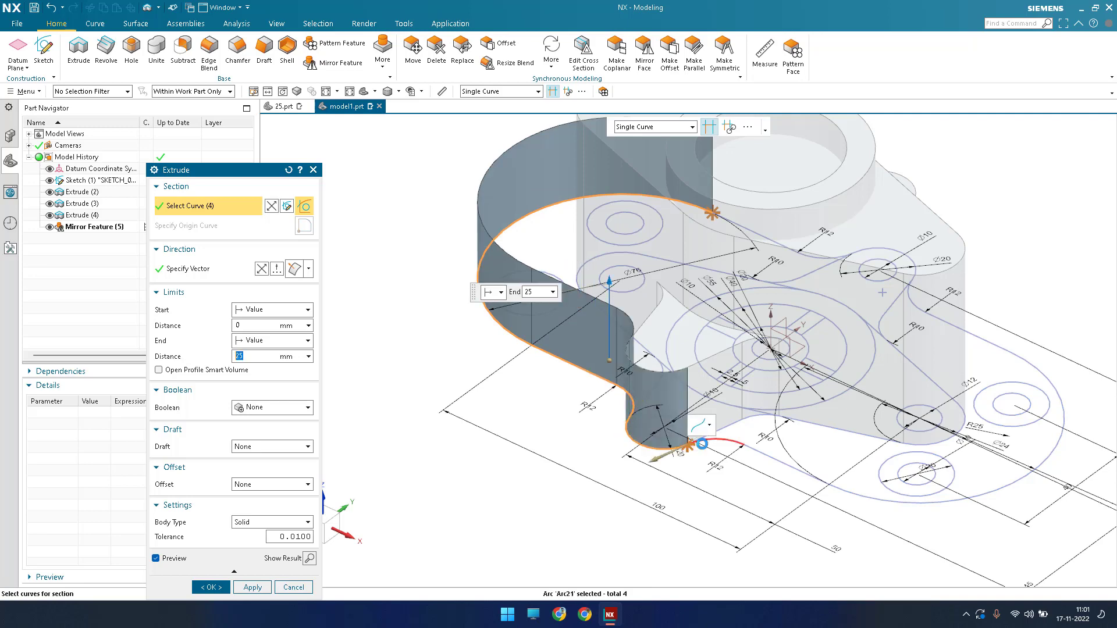
pyautogui.click(757, 452)
pyautogui.click(856, 494)
pyautogui.scroll(-4, 728, 382)
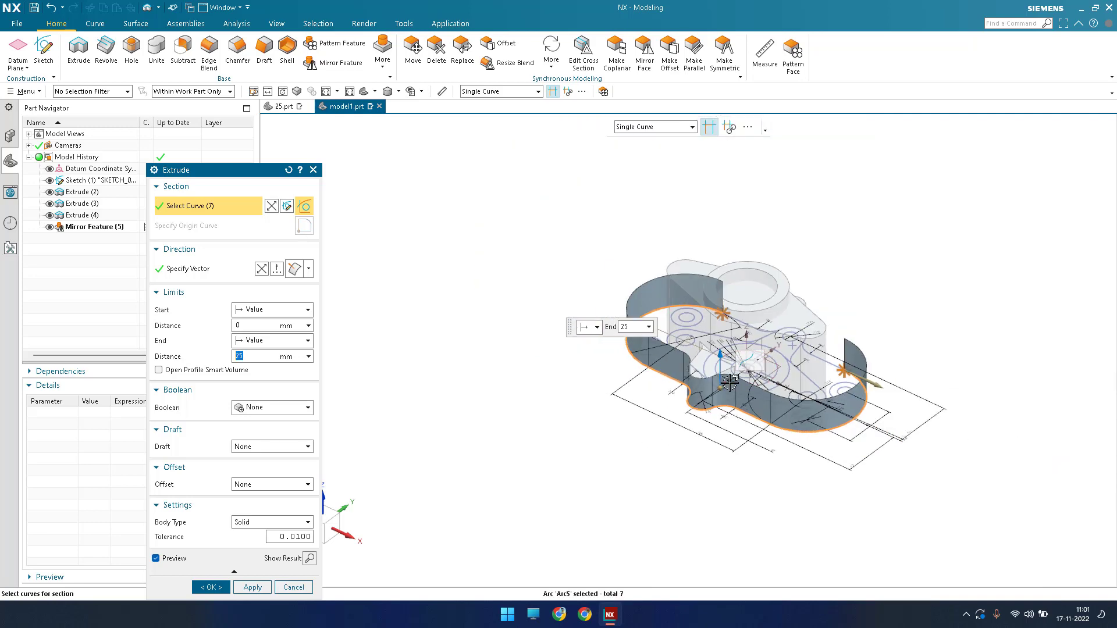
# Close the base outline section with the +Y side tangent lines, the two R12 fillets and the +Y lug's end arc
pyautogui.moveTo(706, 360); pyautogui.dragTo(783, 439, button='middle')
pyautogui.scroll(5, 678, 410)
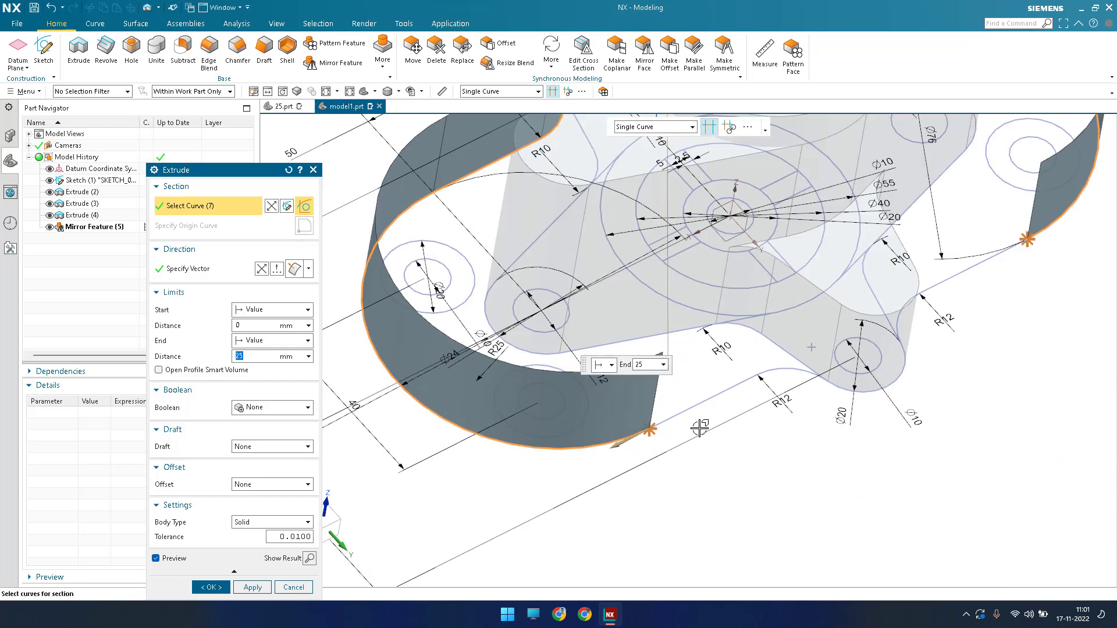
pyautogui.click(676, 410)
pyautogui.click(782, 372)
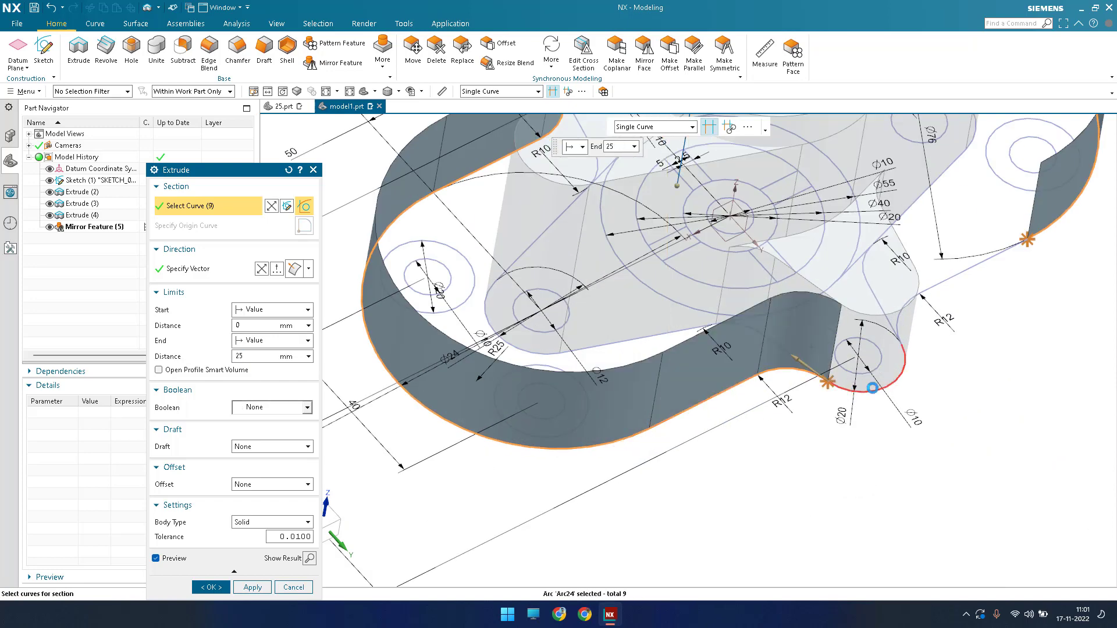
pyautogui.click(903, 327)
pyautogui.click(899, 321)
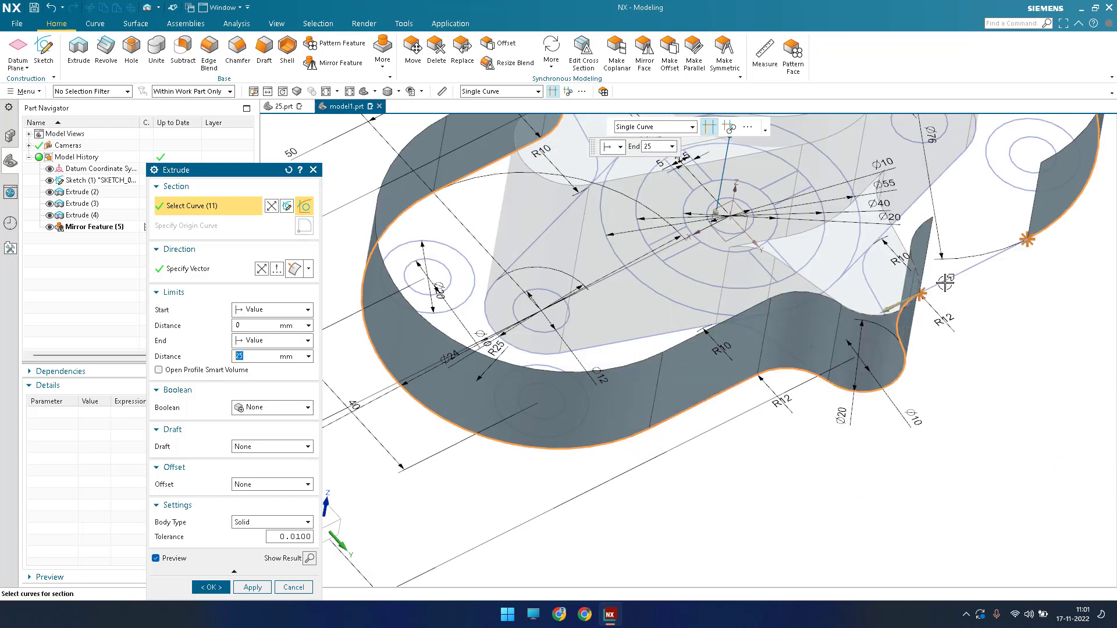
pyautogui.click(944, 284)
# Extrude the closed base outline 15 mm as a separate body
pyautogui.scroll(-4, 989, 326)
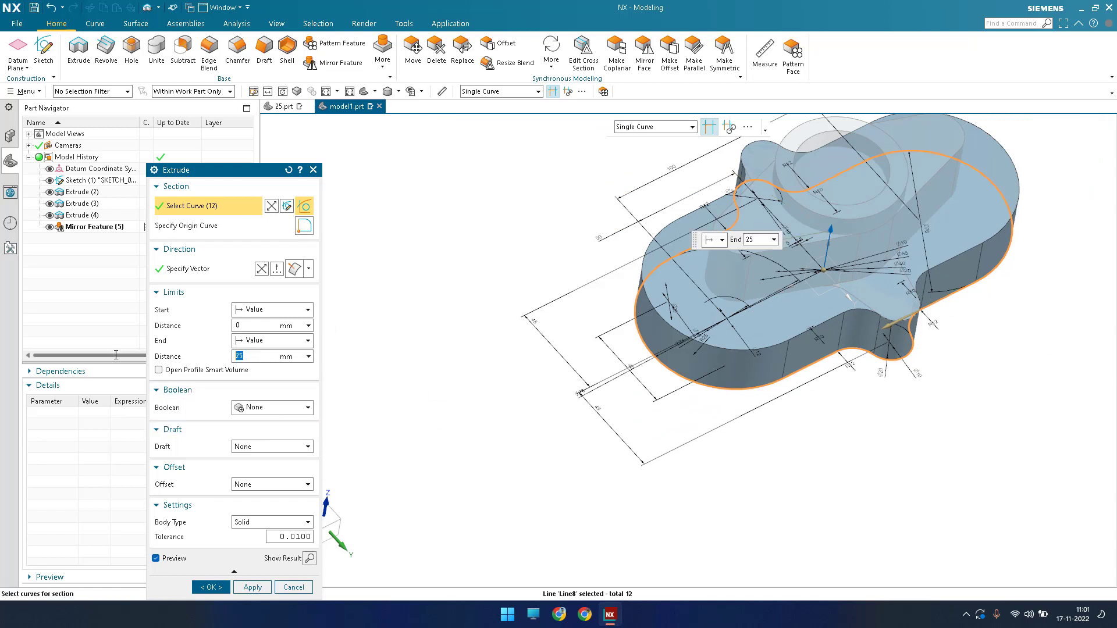
pyautogui.write('15')
pyautogui.press('Return')
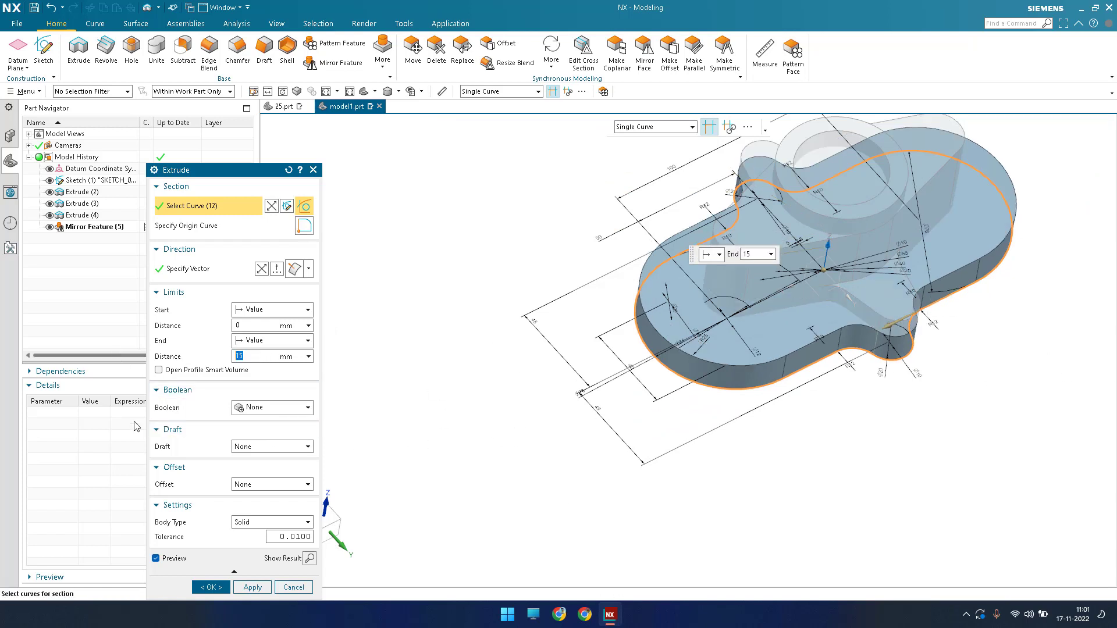
pyautogui.click(208, 588)
# Unite all bodies into one, with the 55 mm central block as target and the remaining bodies as tools
pyautogui.moveTo(675, 423)
pyautogui.mouseDown(button='middle')
pyautogui.moveTo(648, 379)
pyautogui.moveTo(725, 369)
pyautogui.moveTo(743, 391)
pyautogui.moveTo(681, 421)
pyautogui.mouseUp(button='middle')
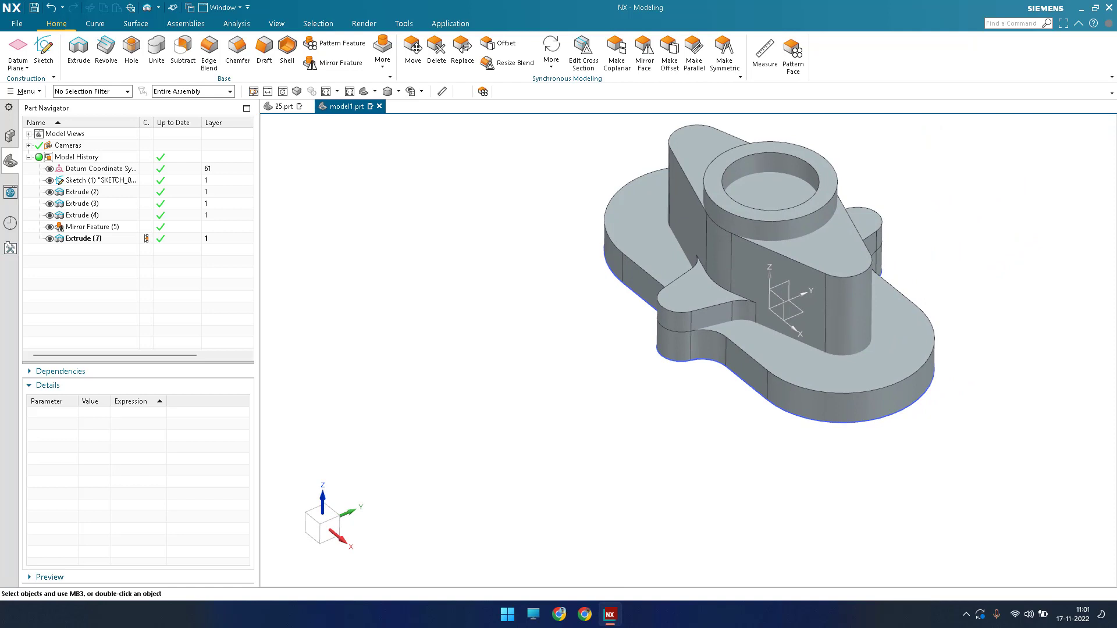
pyautogui.scroll(-2, 692, 349)
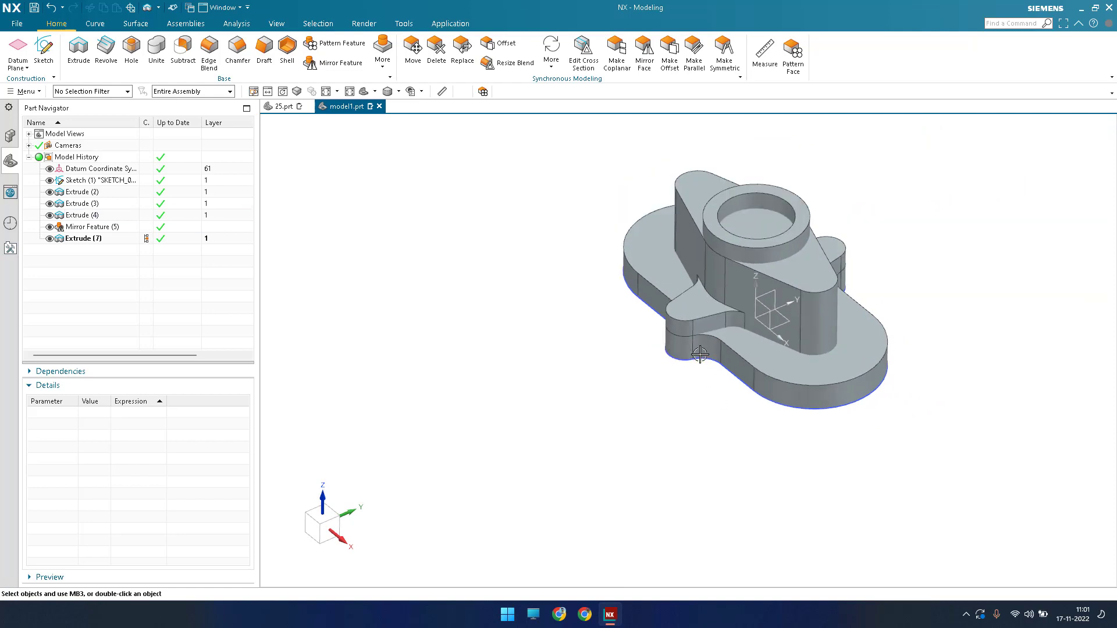
pyautogui.scroll(3, 758, 292)
pyautogui.scroll(-3, 448, 327)
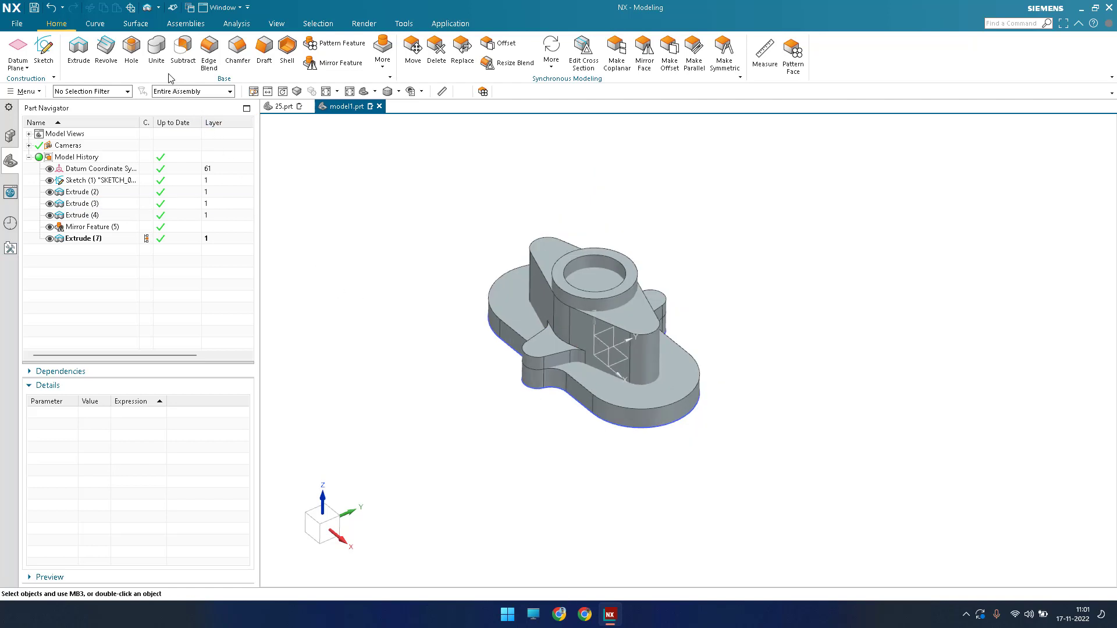
pyautogui.click(156, 49)
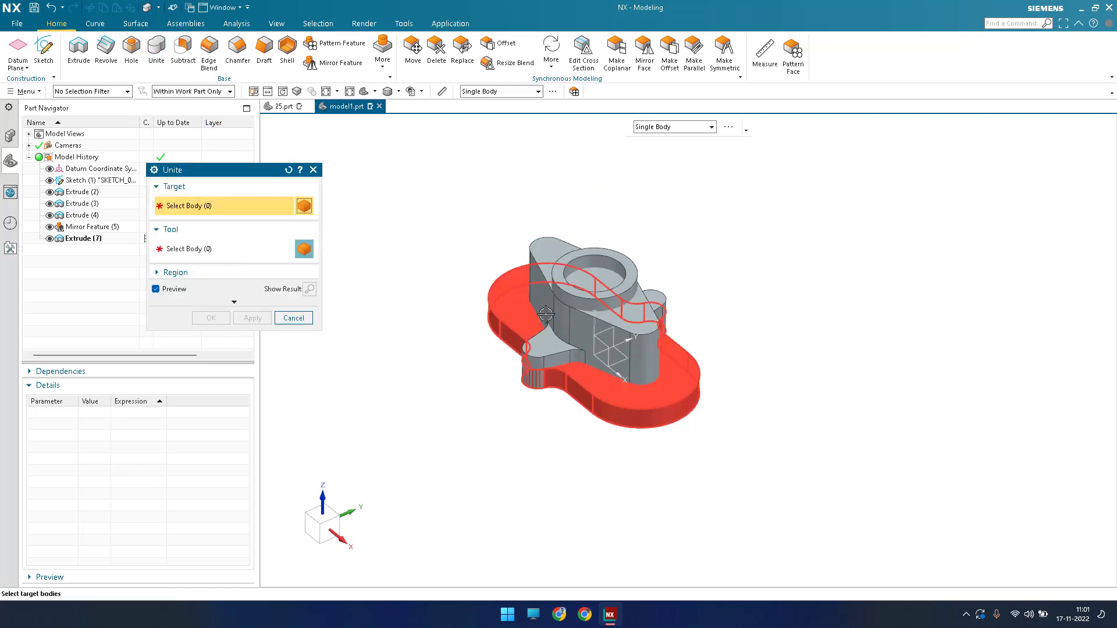
pyautogui.click(632, 313)
pyautogui.moveTo(454, 207); pyautogui.dragTo(773, 469)
pyautogui.click(211, 318)
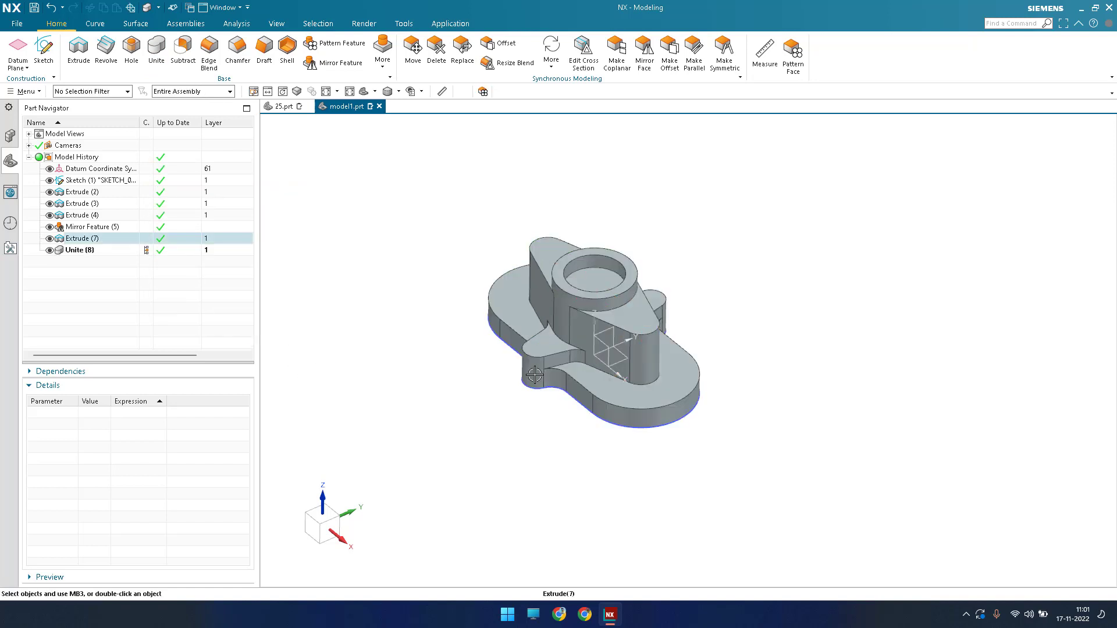
# Start an Extrude on the underside of the united body with the full Ø40 central circle of the base sketch as its section
pyautogui.scroll(5, 623, 398)
pyautogui.scroll(-3, 672, 368)
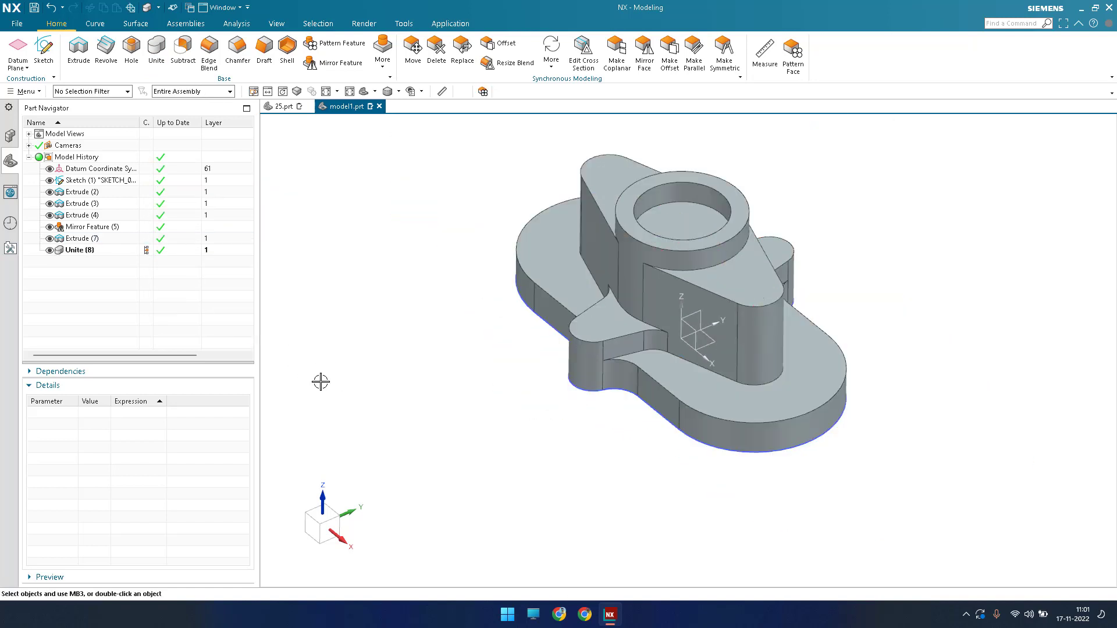
pyautogui.moveTo(447, 311); pyautogui.dragTo(464, 245, button='middle')
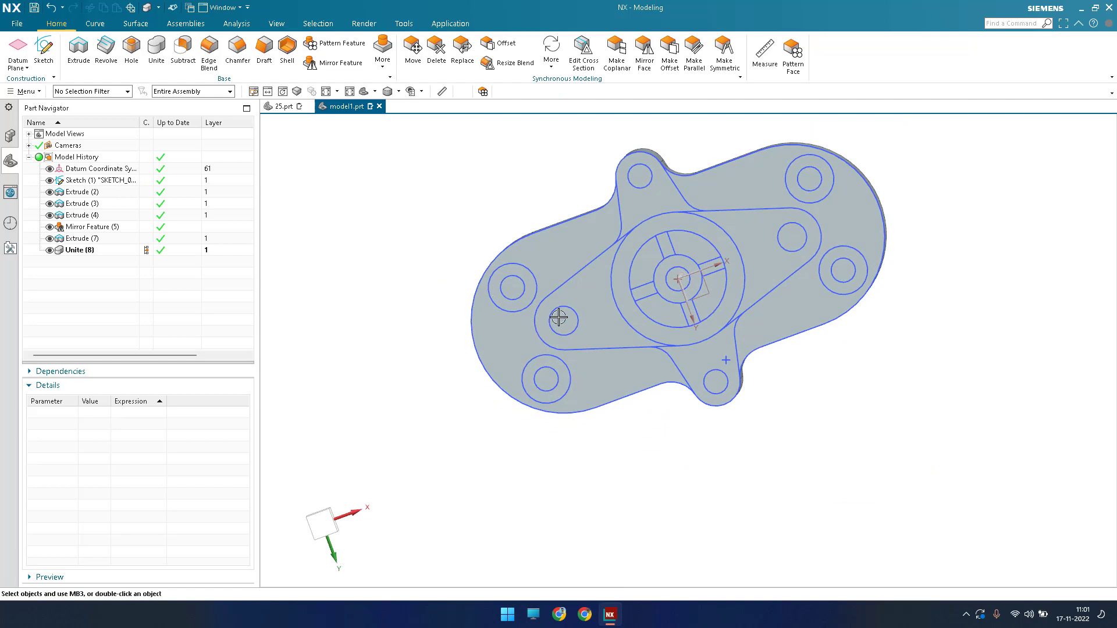
pyautogui.scroll(-3, 547, 331)
pyautogui.moveTo(550, 329); pyautogui.dragTo(532, 428, button='middle')
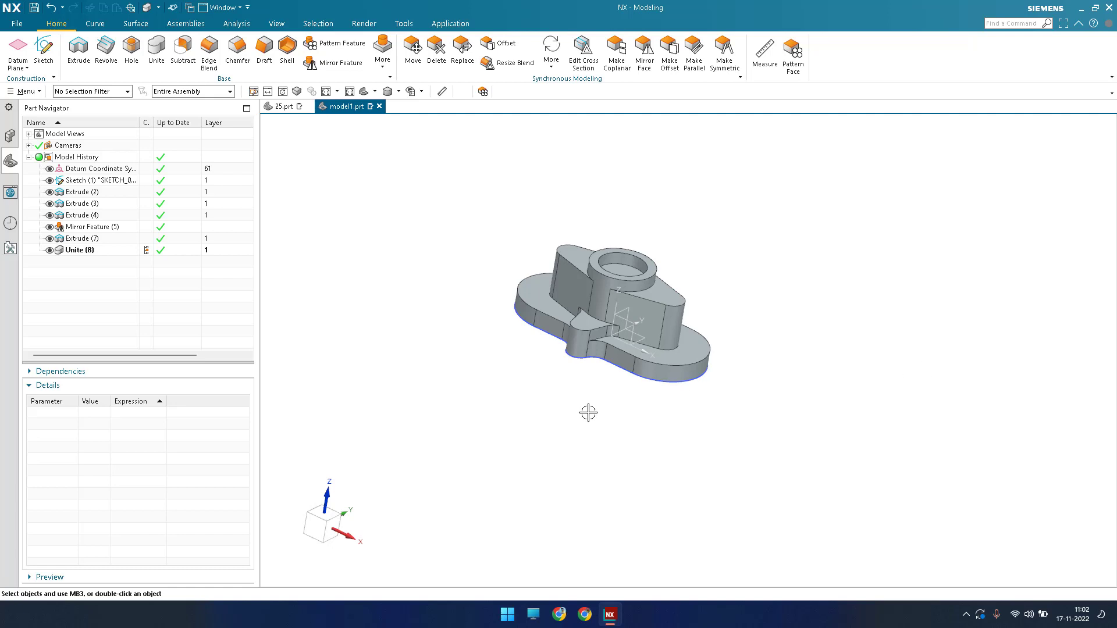
pyautogui.moveTo(588, 412); pyautogui.dragTo(628, 320, button='middle')
pyautogui.scroll(5, 630, 319)
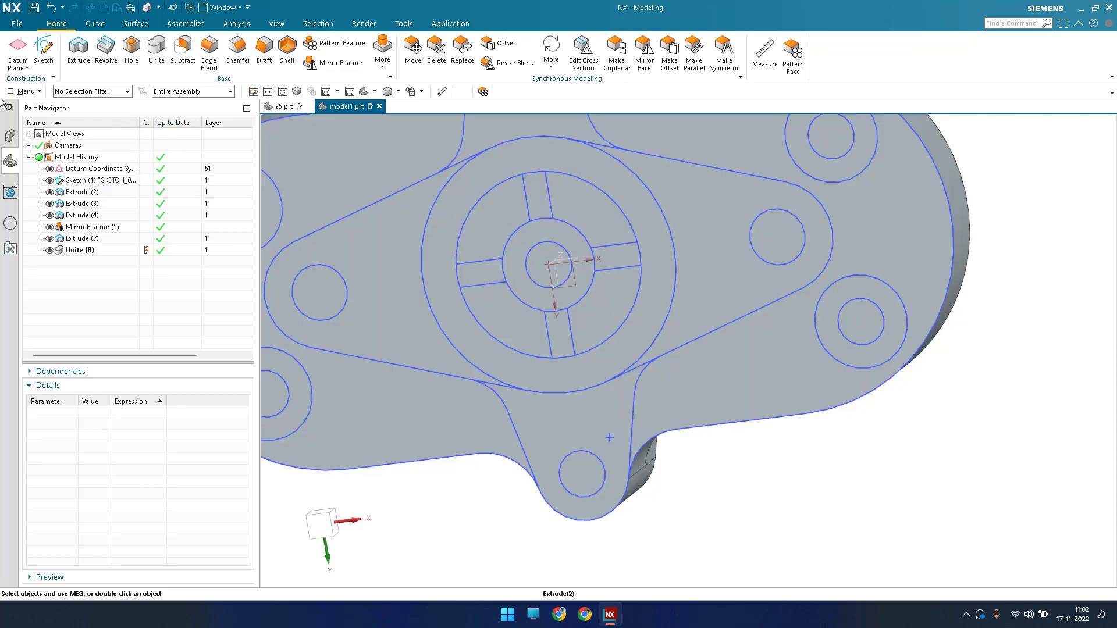
pyautogui.click(79, 50)
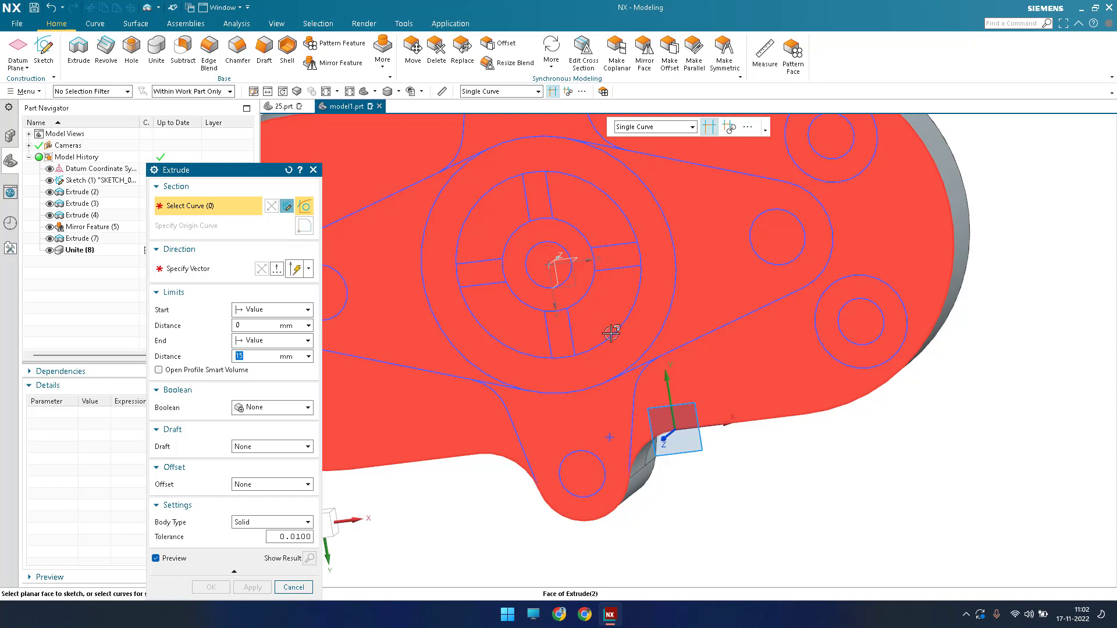
pyautogui.click(610, 335)
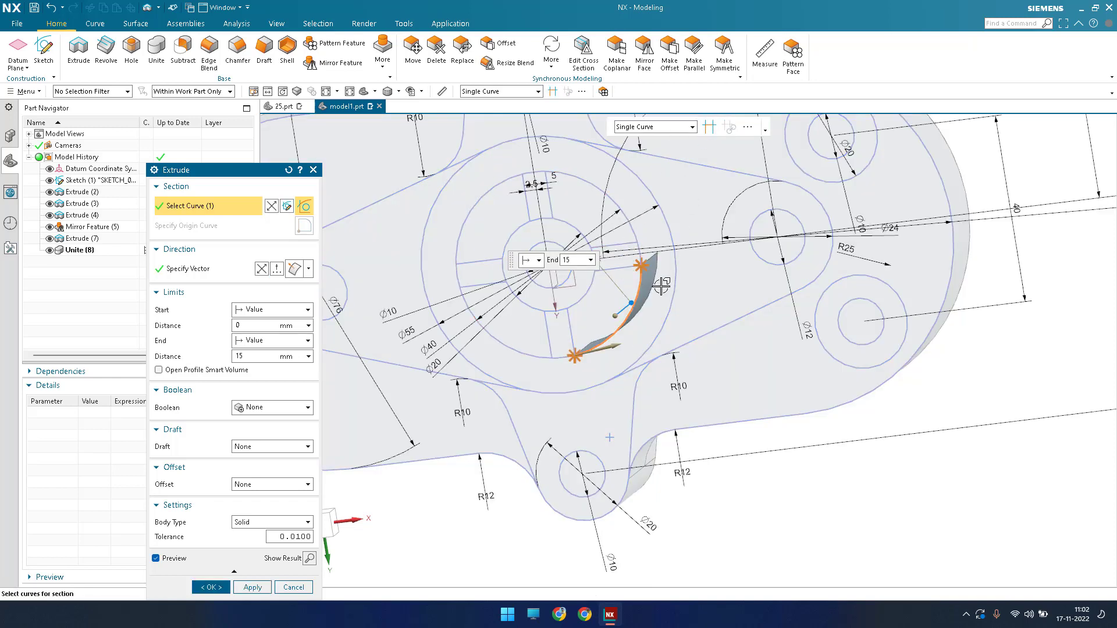
pyautogui.keyDown('shift'); pyautogui.click(632, 301); pyautogui.keyUp('shift')
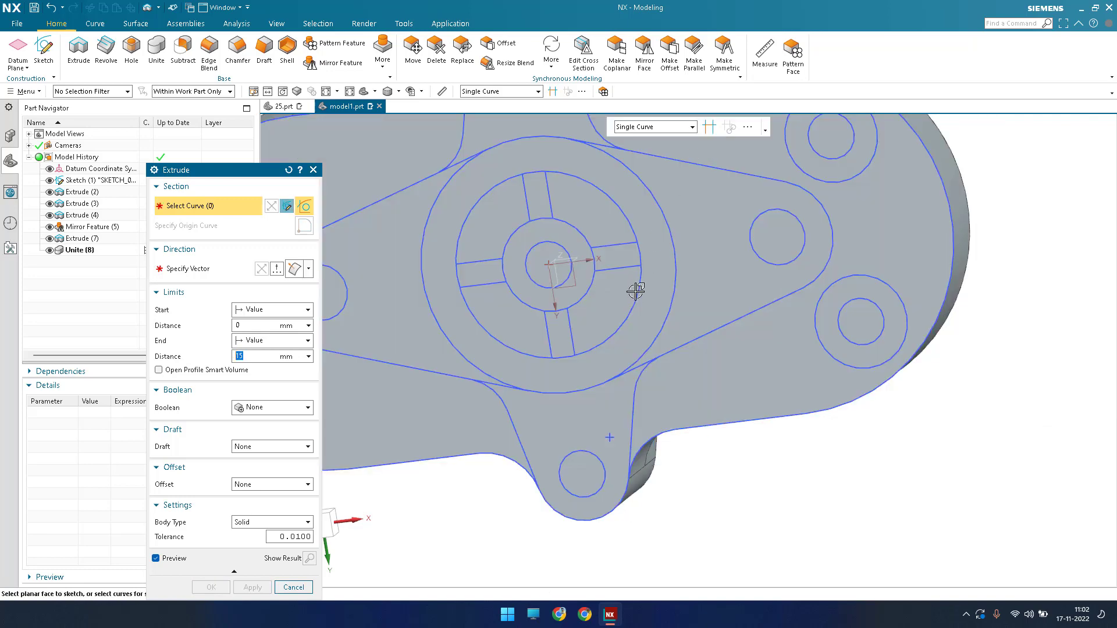
pyautogui.click(636, 298)
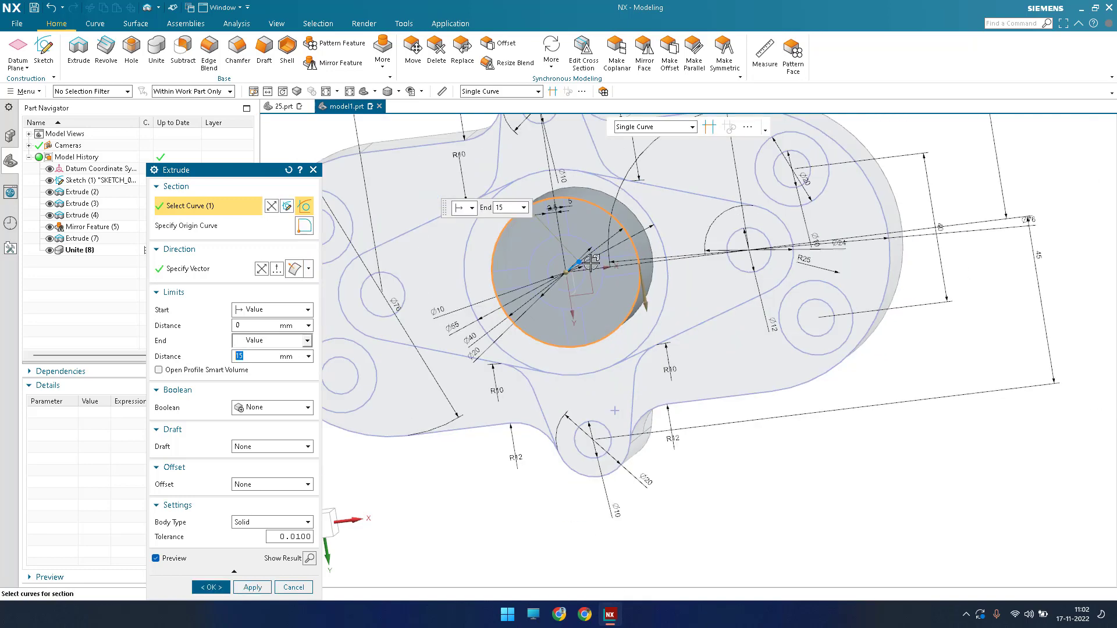
# Extrude the Ø40 circle 73 mm and subtract it from the united body to cut the central bore
pyautogui.press('Home')
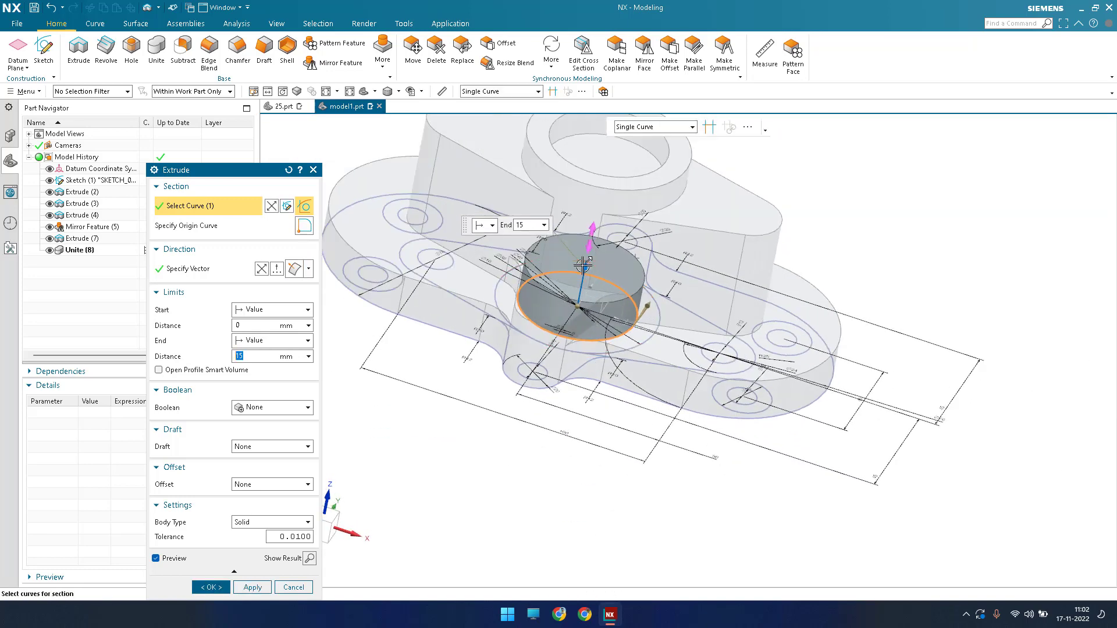
pyautogui.write('73')
pyautogui.press('Return')
pyautogui.click(268, 409)
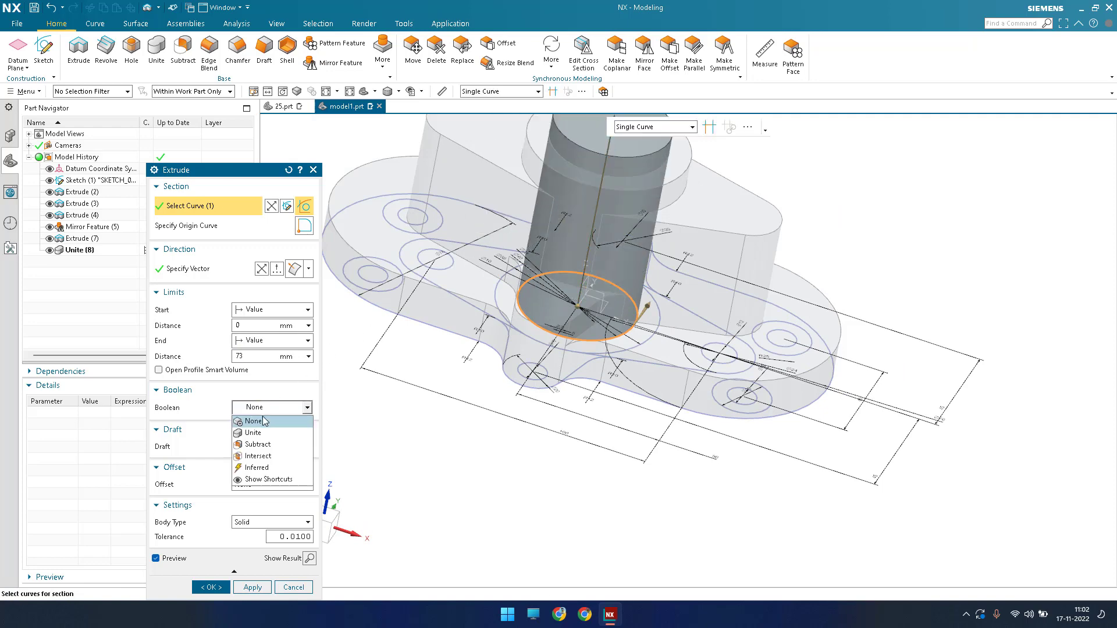
pyautogui.click(258, 443)
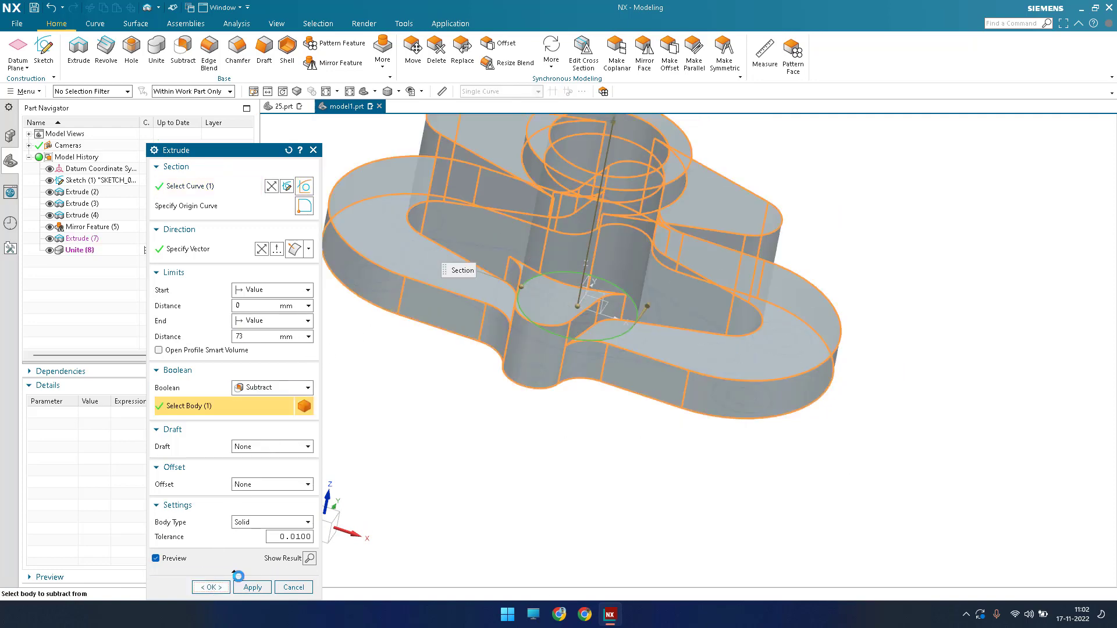
pyautogui.click(219, 585)
# Start a 73 mm subtracting Extrude from the two Ø10 hole circles at the -X end and the +Y lug's Ø10 circle
pyautogui.scroll(-4, 556, 409)
pyautogui.moveTo(552, 420); pyautogui.dragTo(537, 491, button='middle')
pyautogui.scroll(6, 589, 330)
pyautogui.scroll(-3, 591, 333)
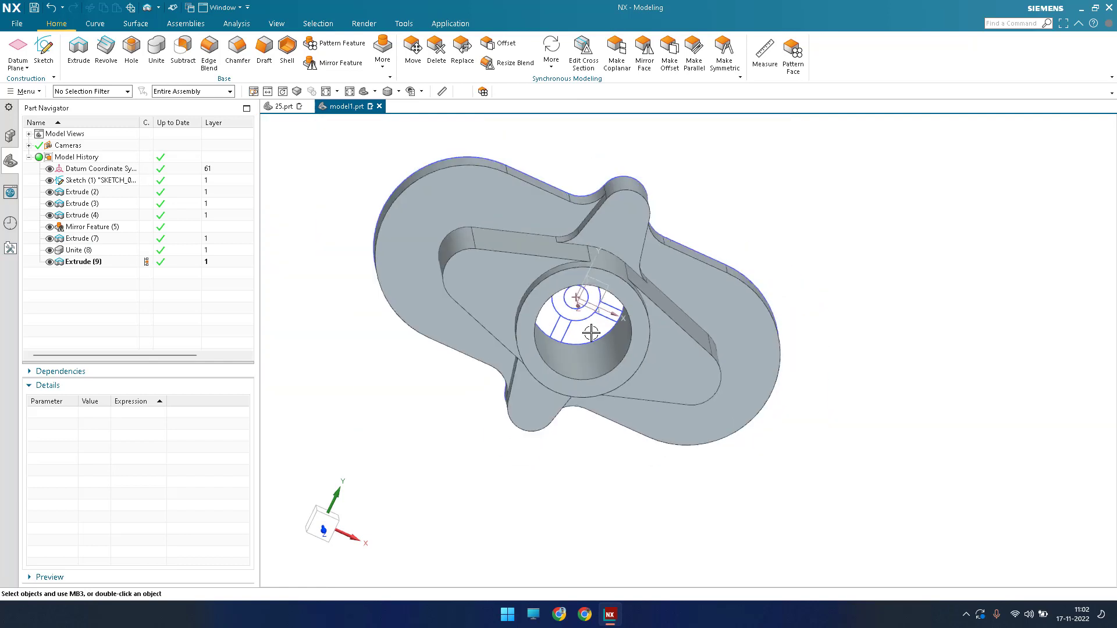
pyautogui.moveTo(582, 296); pyautogui.dragTo(582, 273, button='middle')
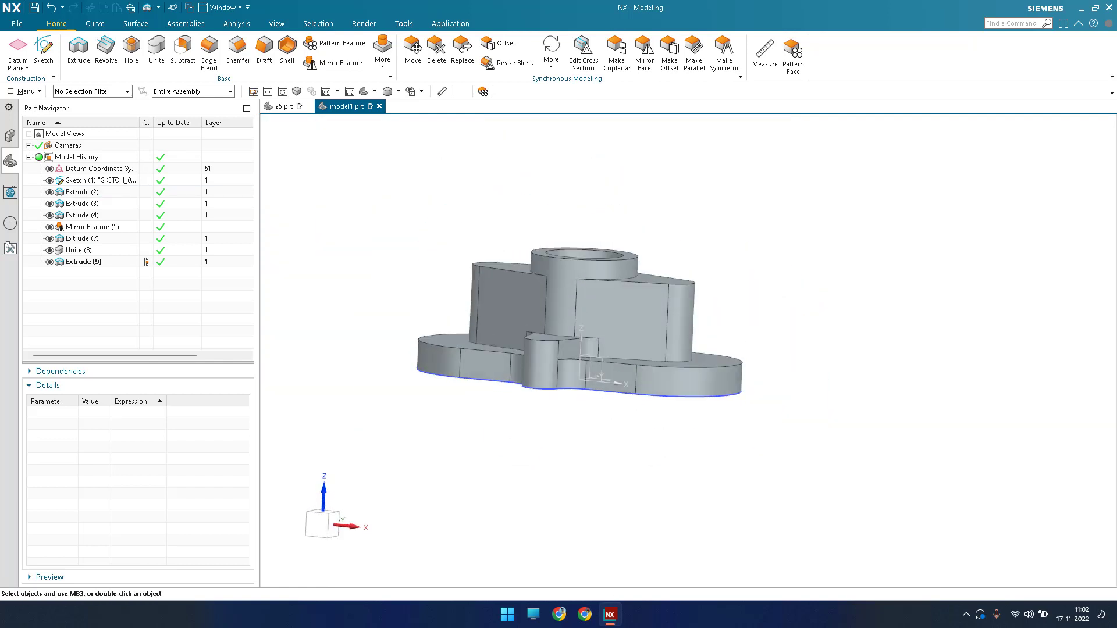
pyautogui.moveTo(635, 399)
pyautogui.mouseDown(button='middle')
pyautogui.moveTo(633, 327)
pyautogui.moveTo(629, 352)
pyautogui.mouseUp(button='middle')
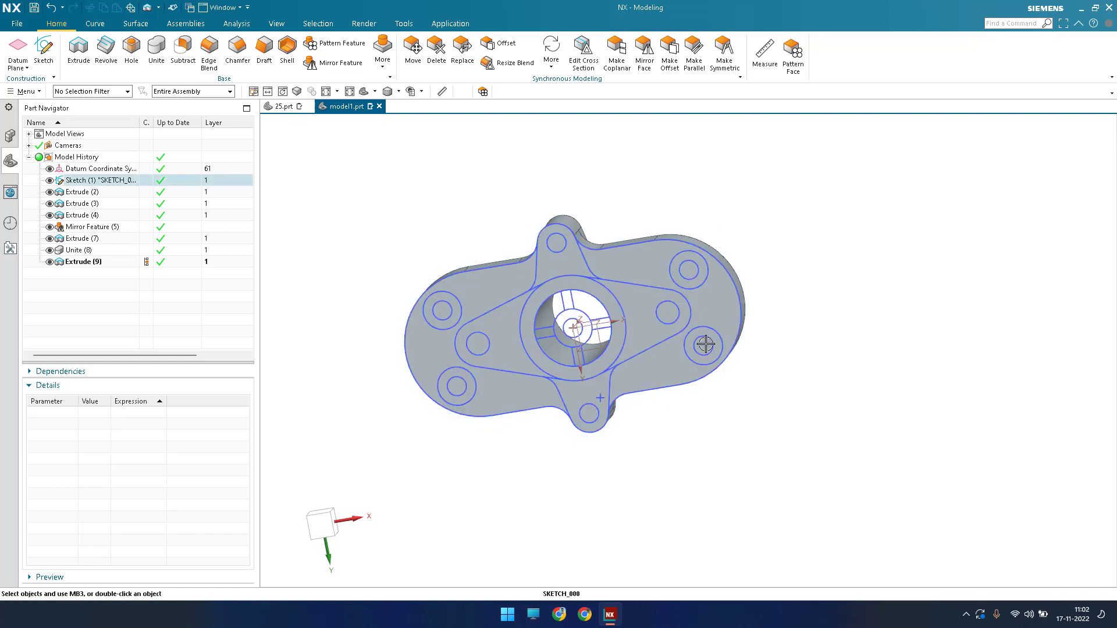
pyautogui.click(89, 64)
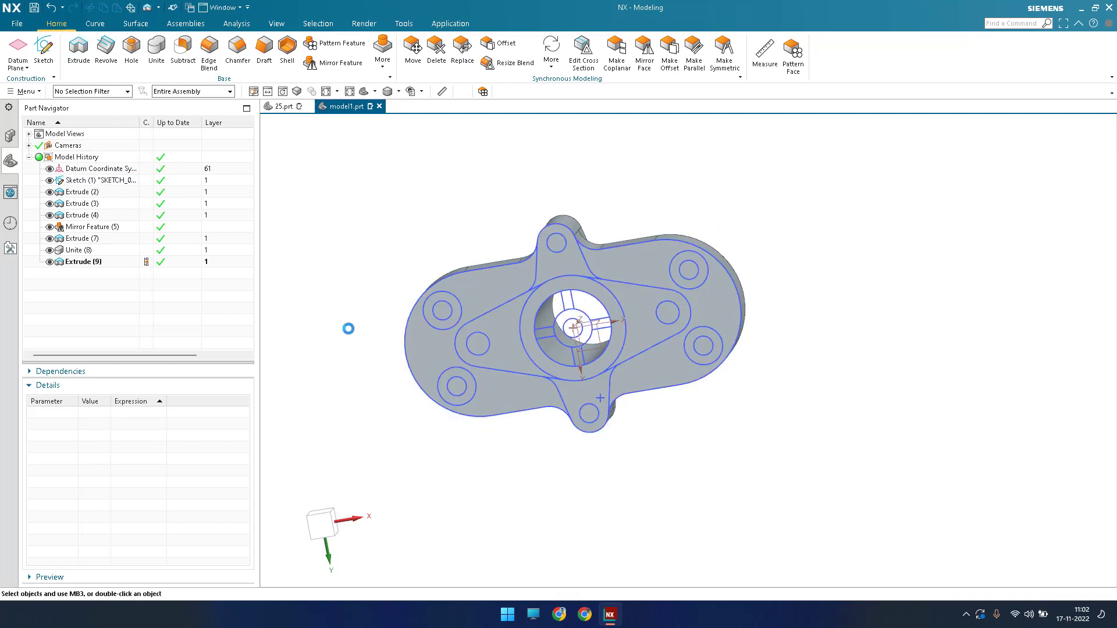
pyautogui.scroll(4, 446, 319)
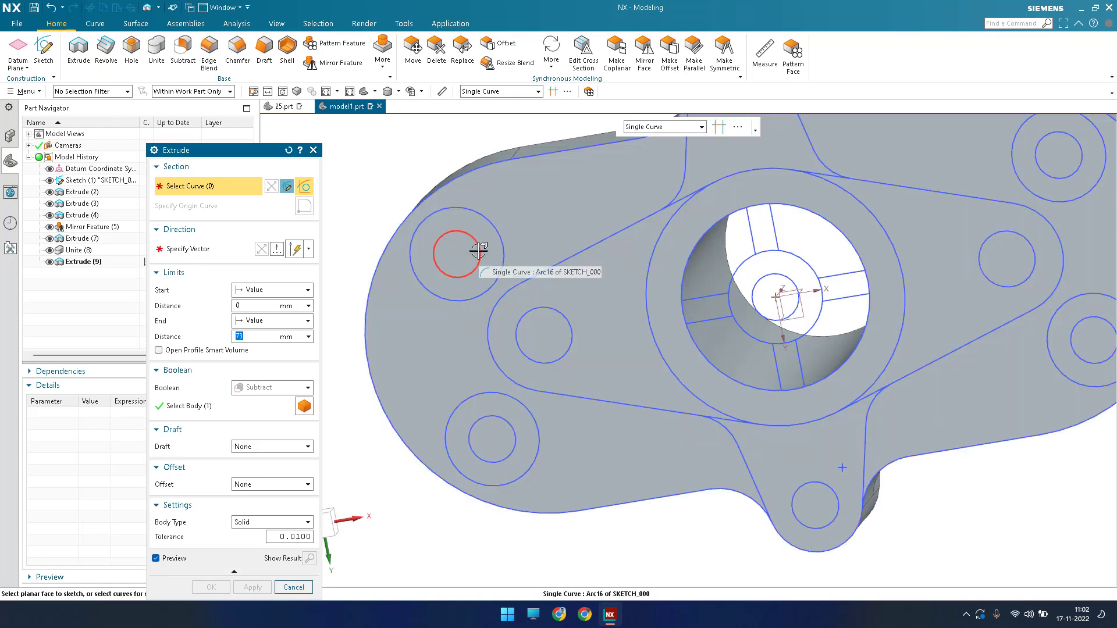
pyautogui.click(478, 251)
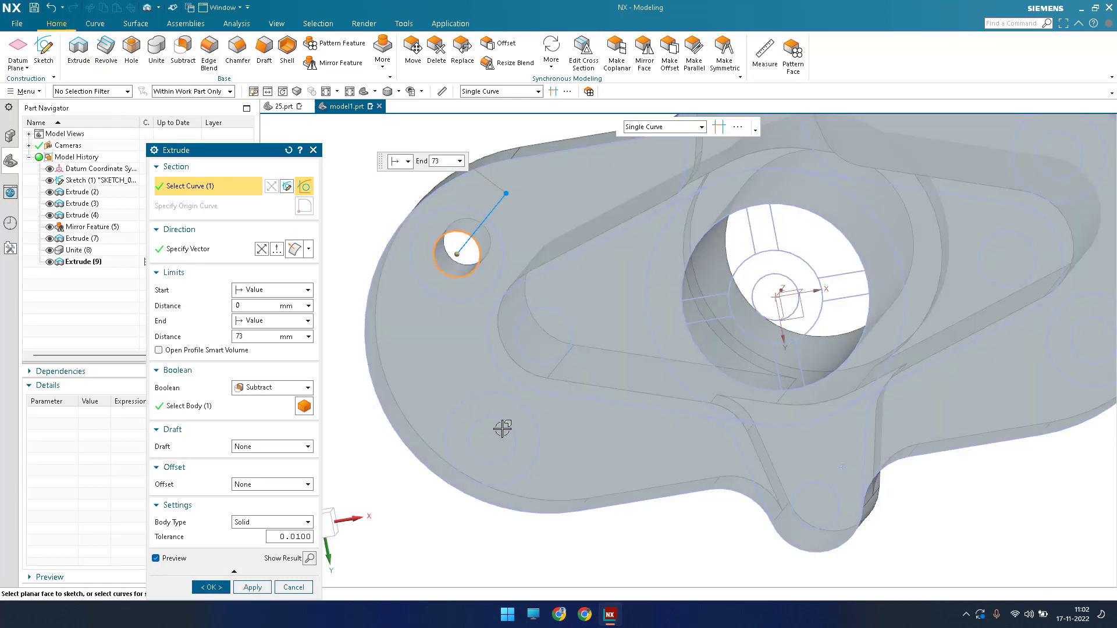
pyautogui.click(514, 434)
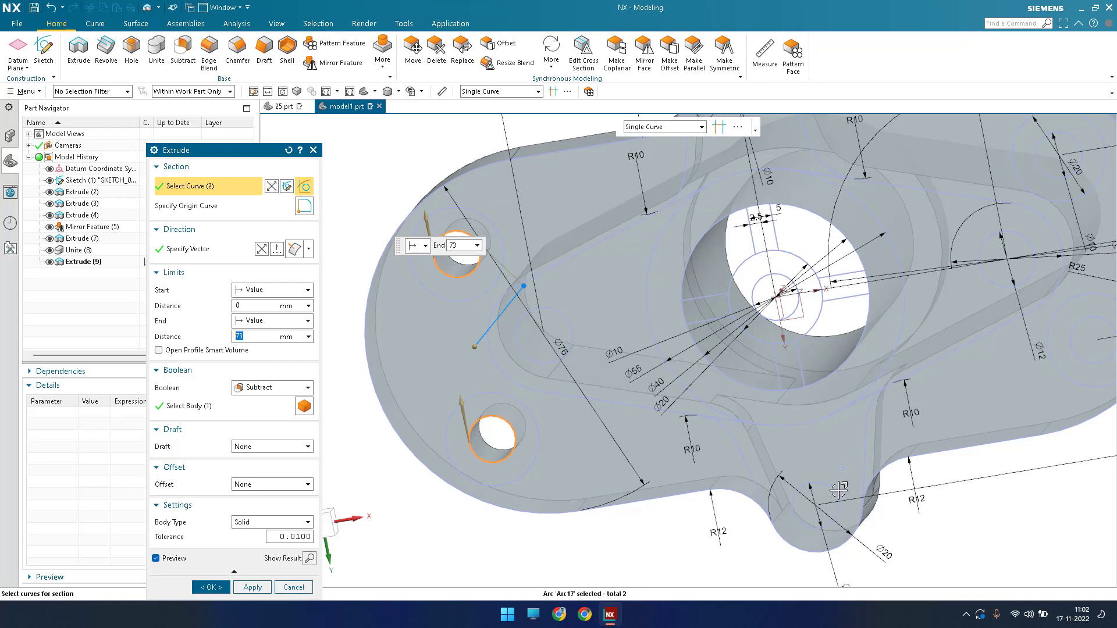
pyautogui.scroll(-4, 832, 493)
pyautogui.scroll(4, 750, 344)
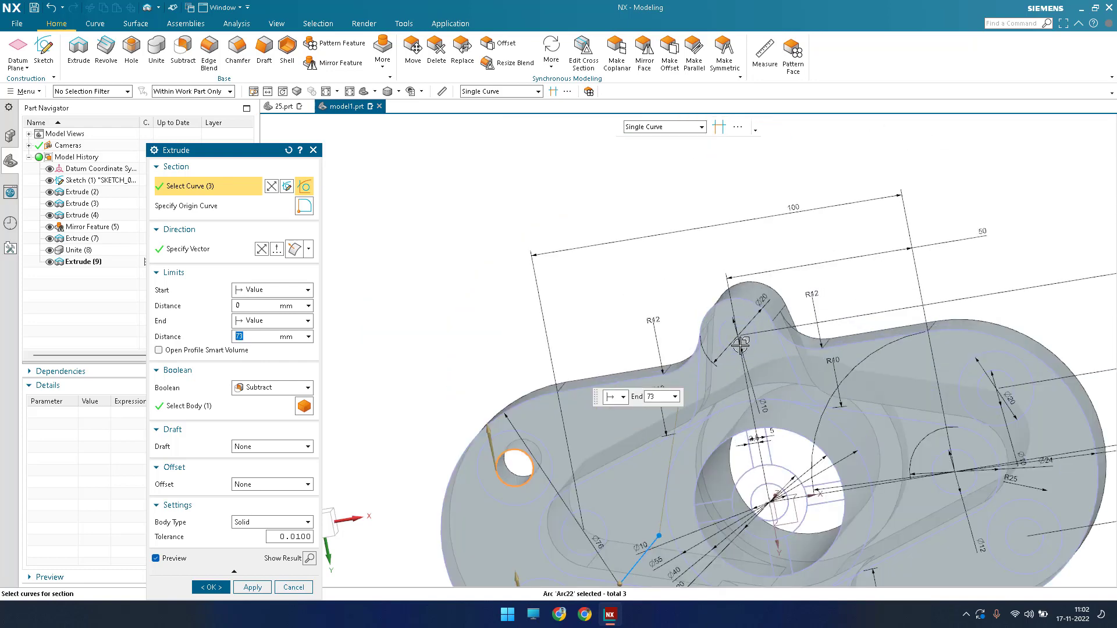
# Add the -Y lug's Ø10 circle, the +X end's two Ø10 circles and both Ø12 circles, and cut all the holes 73 mm
pyautogui.click(750, 343)
pyautogui.click(750, 343)
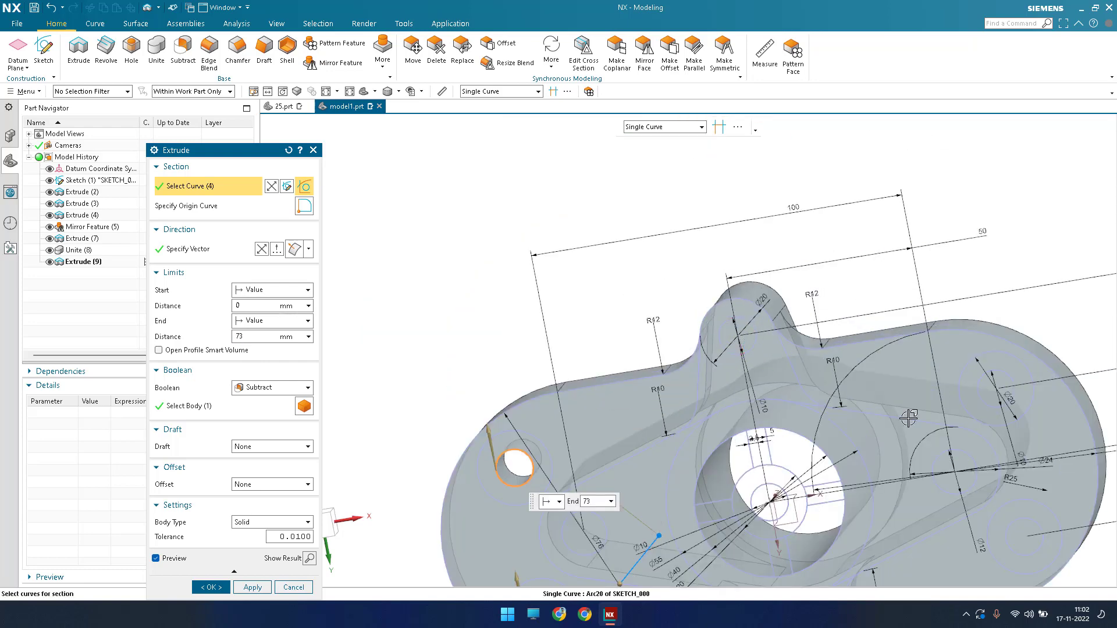
pyautogui.click(967, 458)
pyautogui.click(1009, 390)
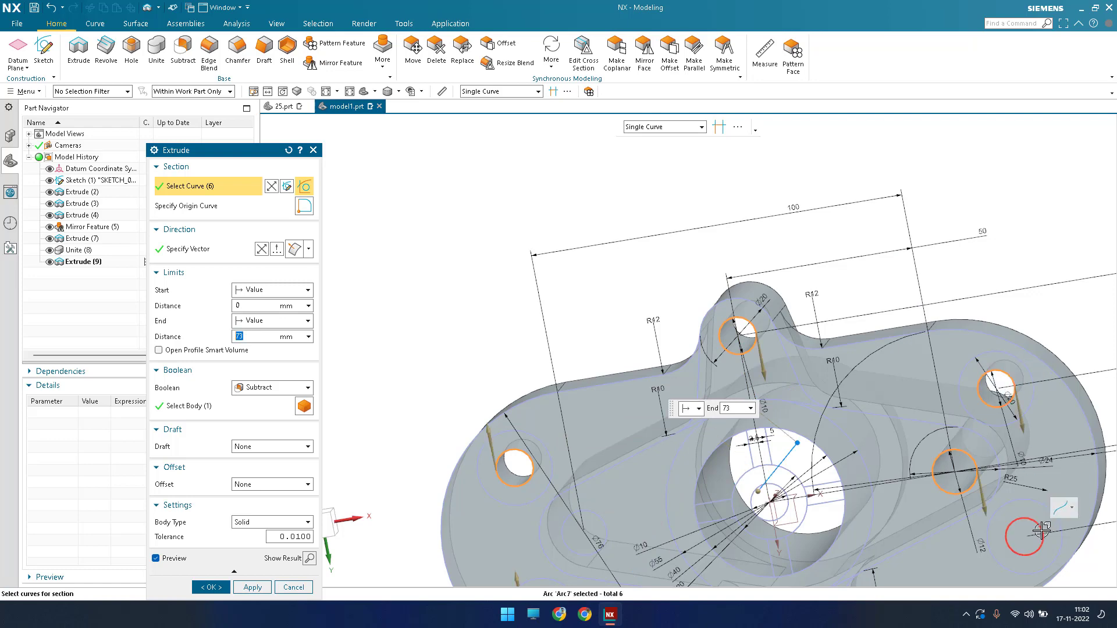
pyautogui.click(1040, 526)
pyautogui.click(581, 513)
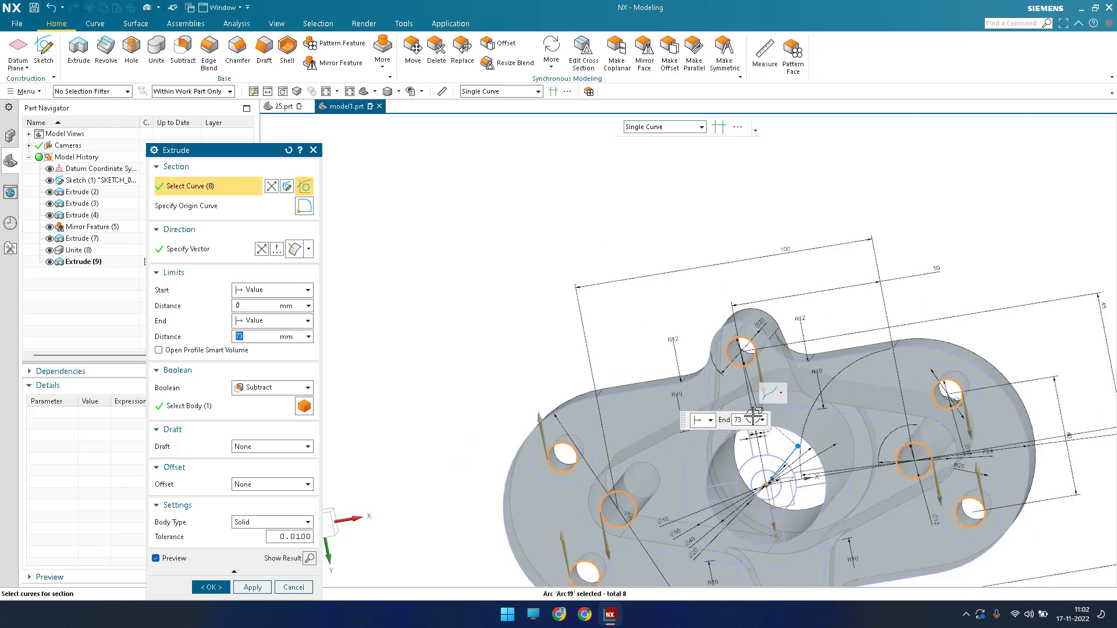
pyautogui.scroll(-2, 753, 411)
pyautogui.middleClick(754, 419)
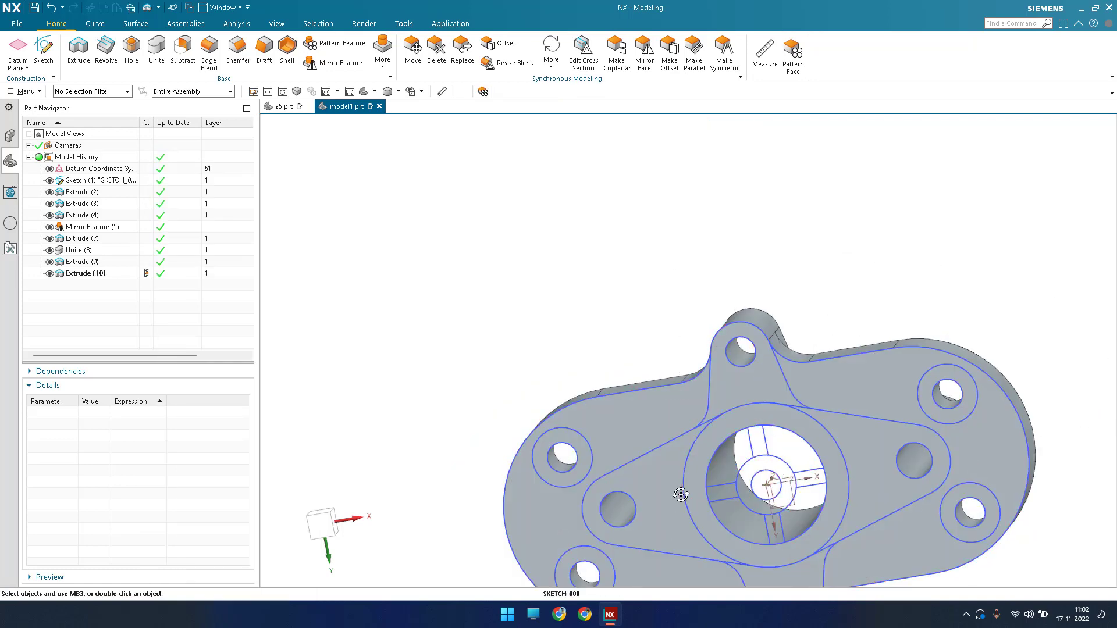
# Start another subtracting Extrude from the Ø20 circle around the base's -X, -Y hole, with the preview turned off
pyautogui.moveTo(681, 494); pyautogui.dragTo(629, 394, button='middle')
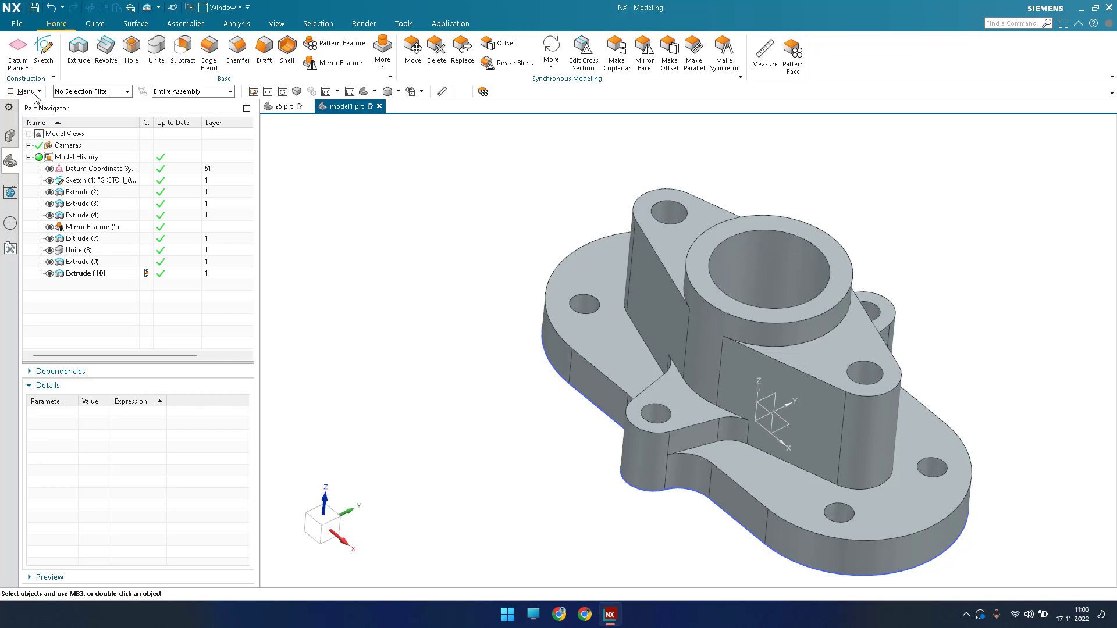
pyautogui.moveTo(486, 316)
pyautogui.mouseDown(button='middle')
pyautogui.moveTo(535, 185)
pyautogui.moveTo(526, 220)
pyautogui.moveTo(543, 264)
pyautogui.moveTo(549, 242)
pyautogui.moveTo(553, 399)
pyautogui.mouseUp(button='middle')
pyautogui.scroll(-5, 553, 399)
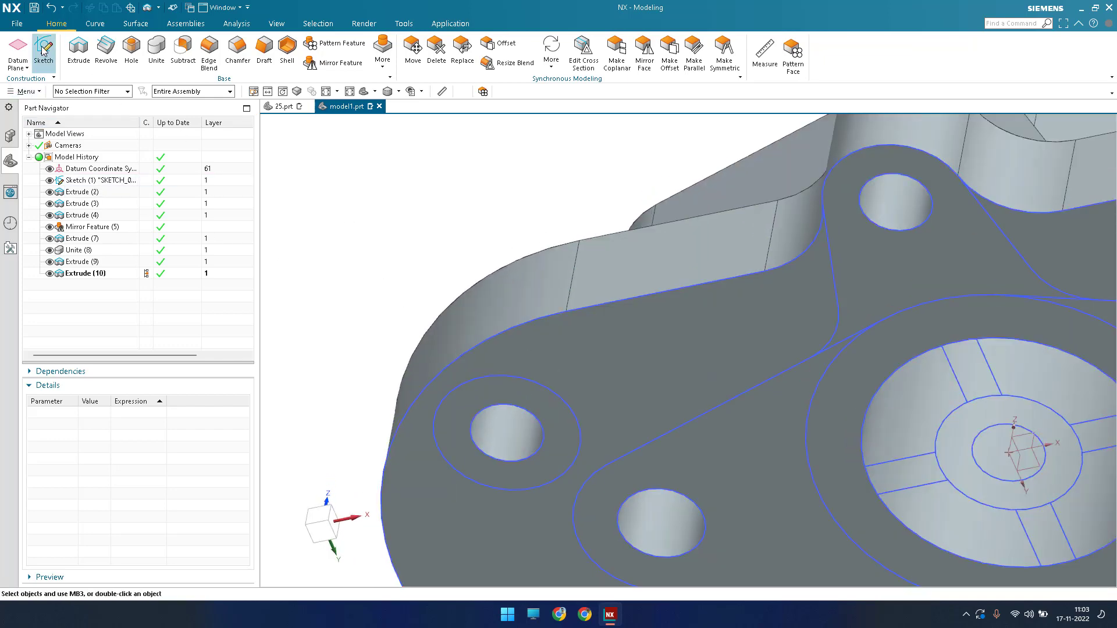
pyautogui.click(79, 49)
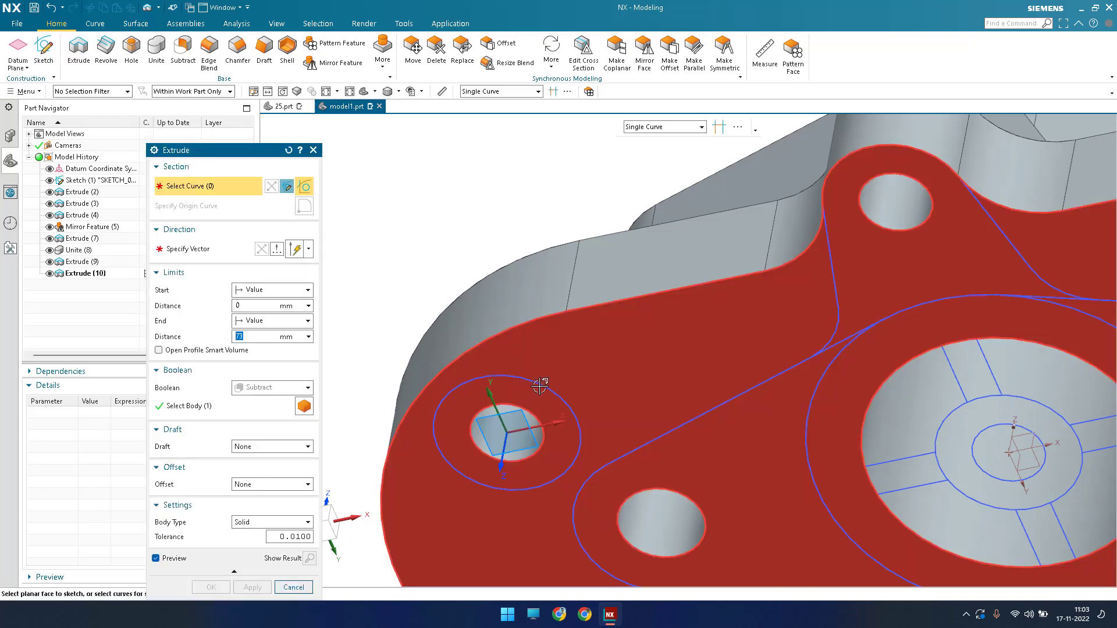
pyautogui.click(540, 385)
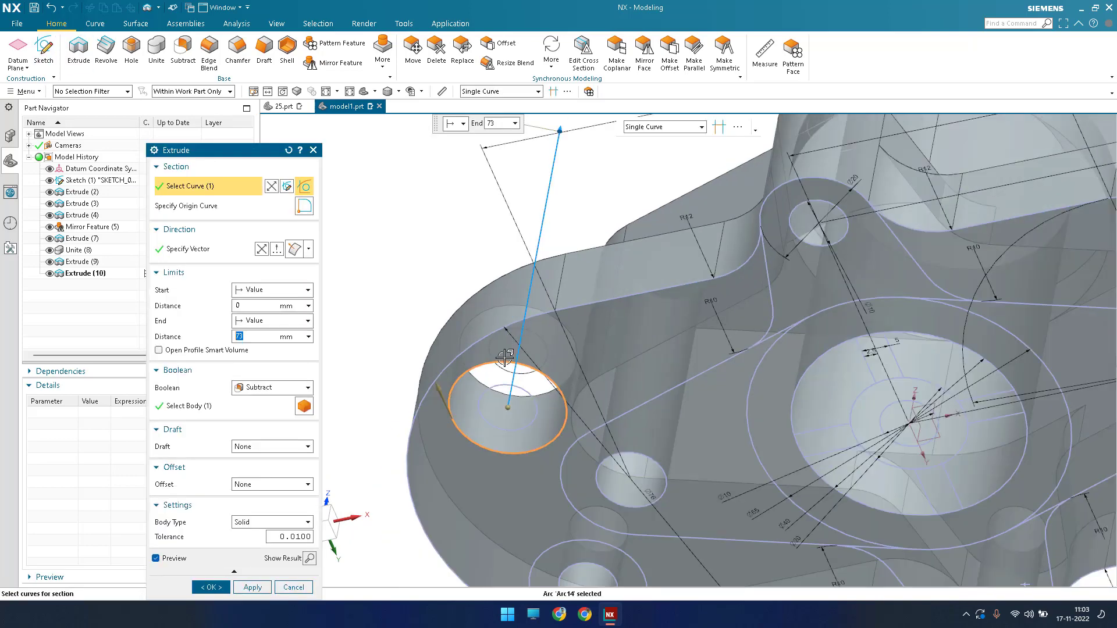
pyautogui.click(156, 558)
pyautogui.hotkey('ctrl', 'f')
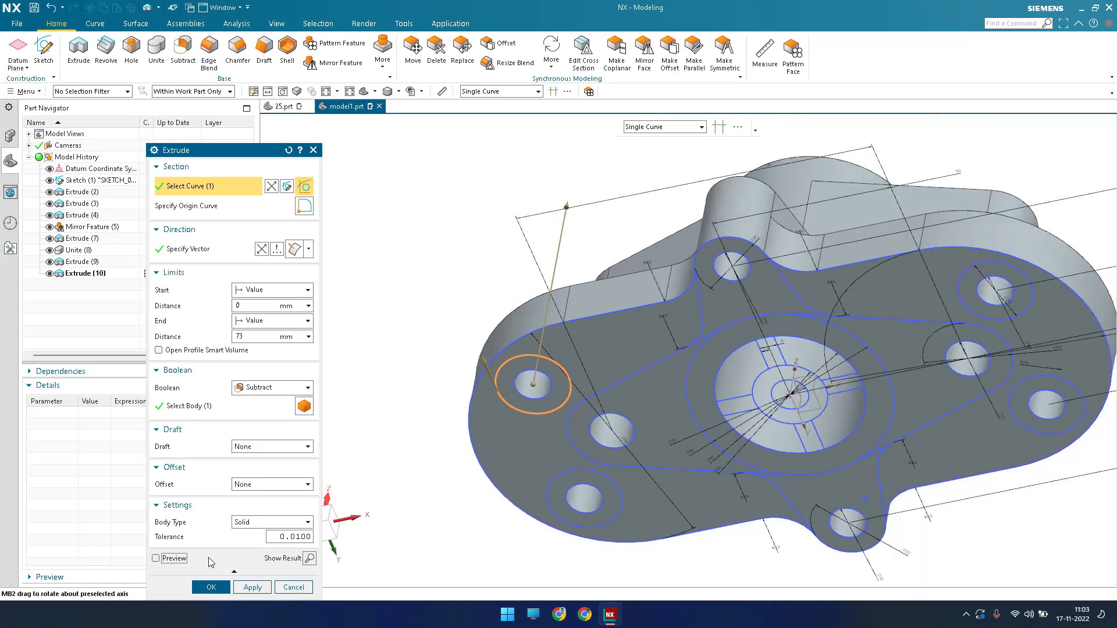
# Add the Ø20 circles around the base's other three corner holes to the extrusion section
pyautogui.scroll(5, 942, 328)
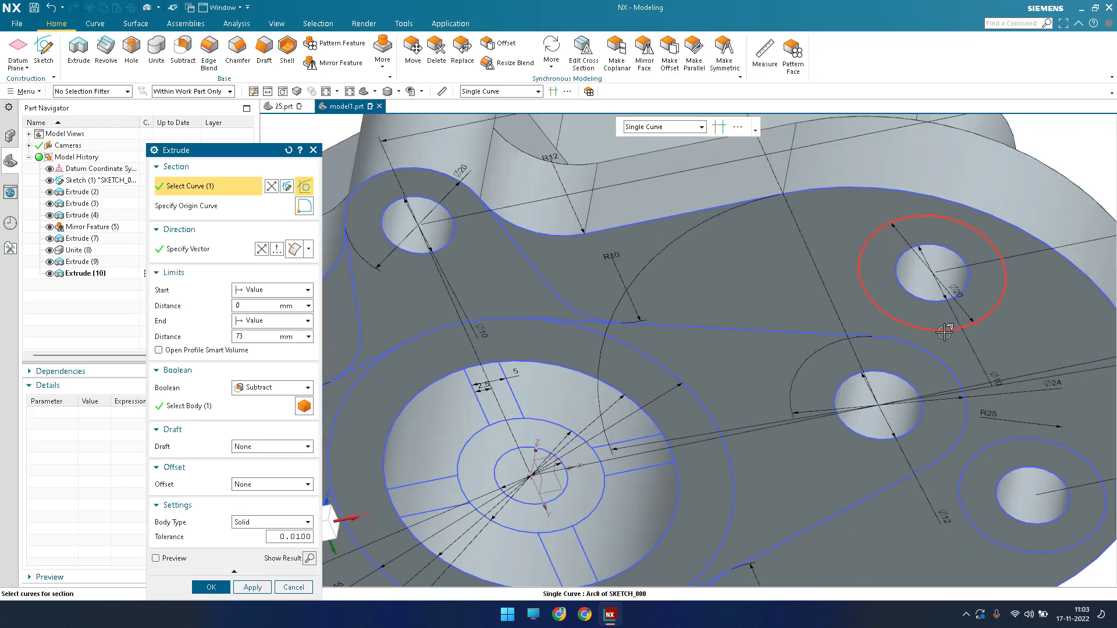
pyautogui.click(944, 331)
pyautogui.hotkey('ctrl', 'f')
pyautogui.click(979, 445)
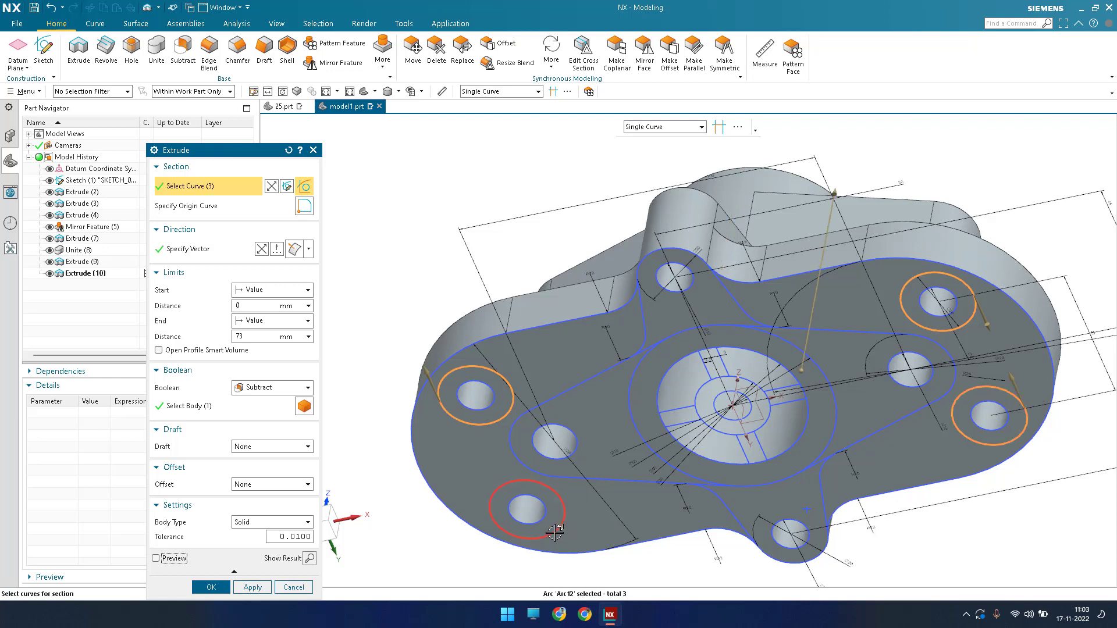
pyautogui.click(556, 533)
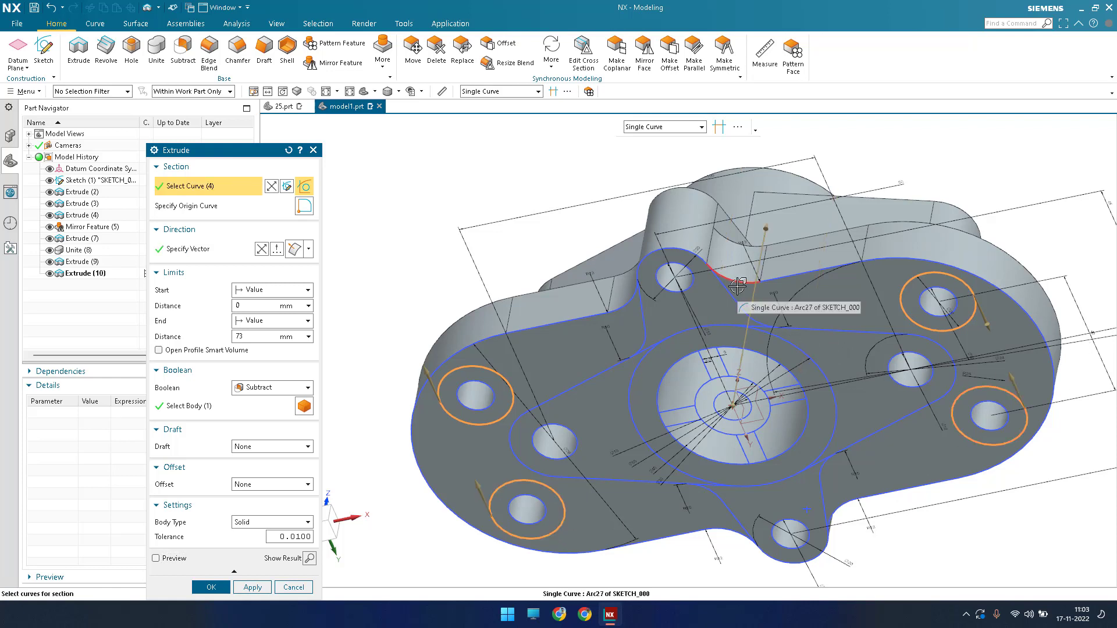
# Set the counterbore Extrude's start distance to 13 mm, keep the 73 mm end, and cut the four Ø20 circles from the base
pyautogui.moveTo(737, 285); pyautogui.dragTo(541, 329, button='middle')
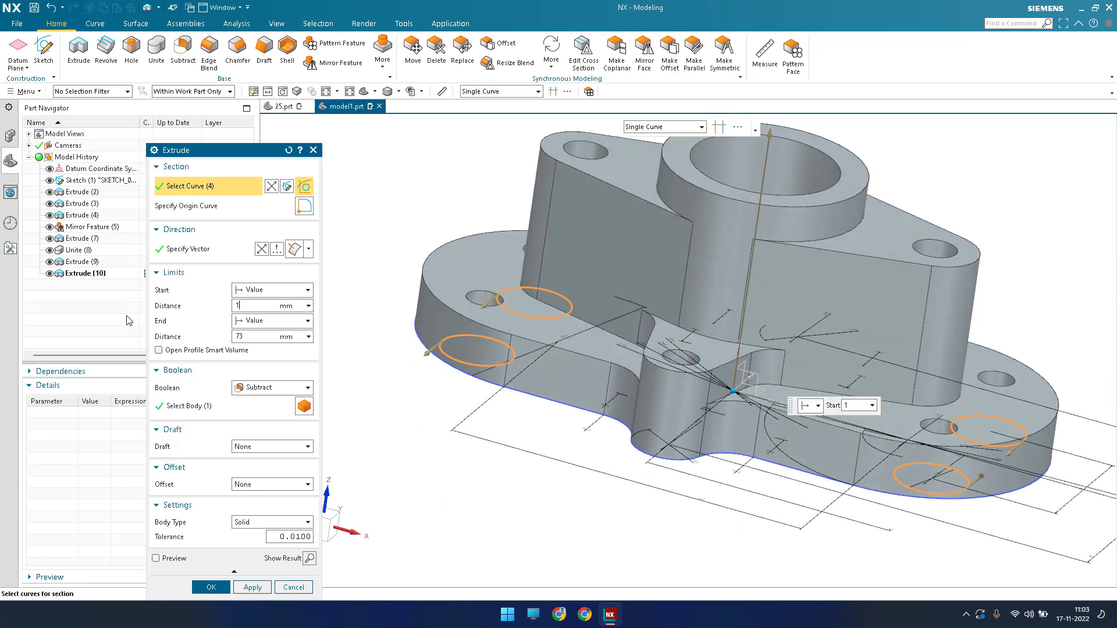
pyautogui.write('3')
pyautogui.press('Return')
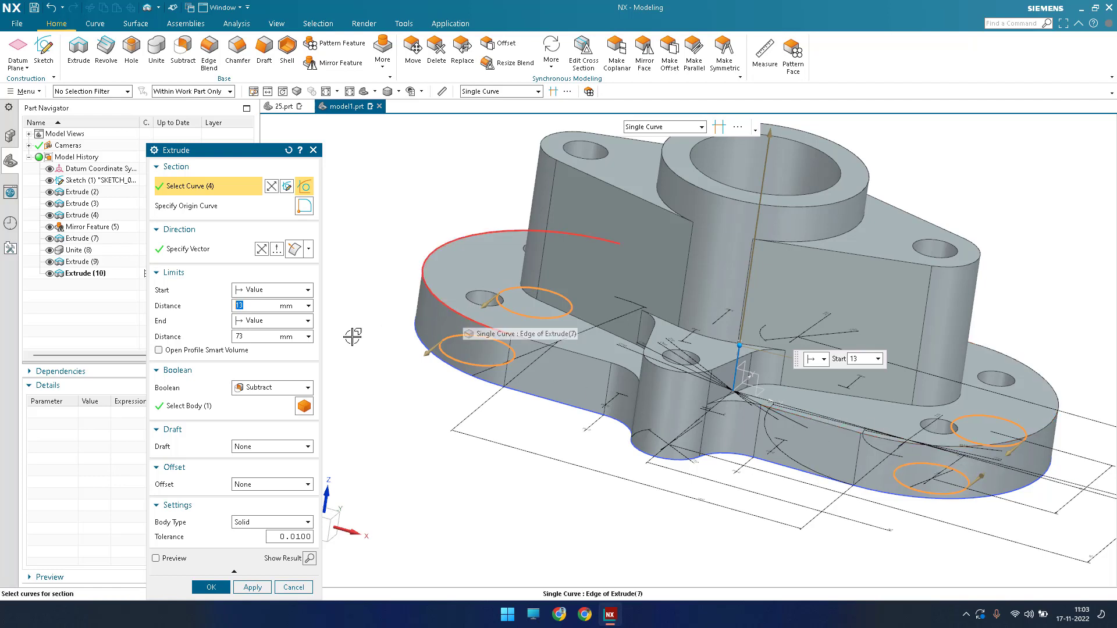
pyautogui.click(250, 335)
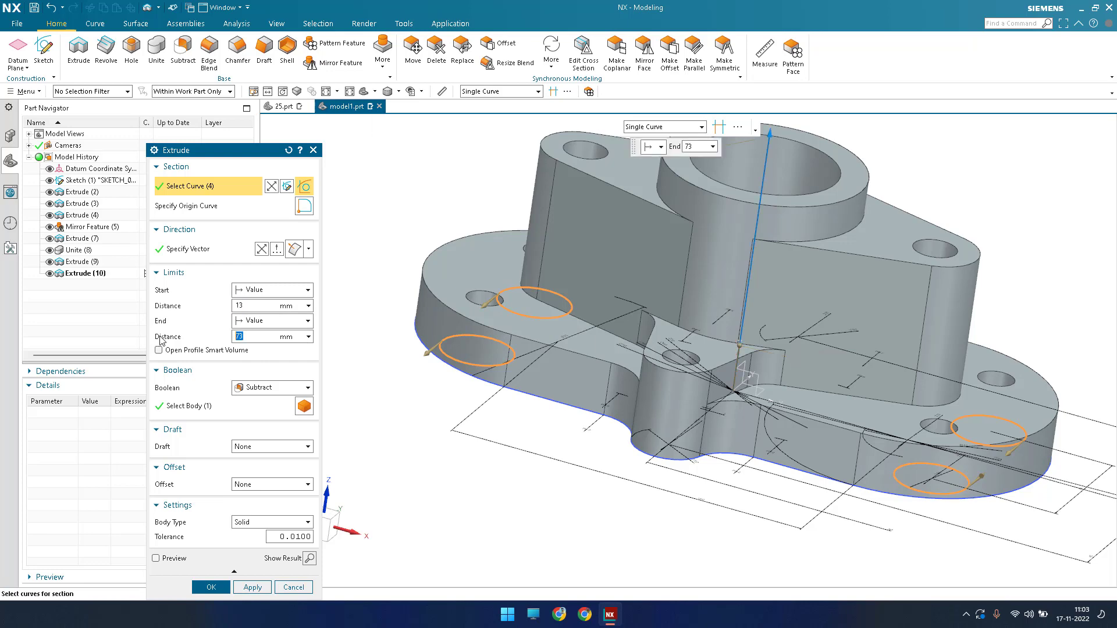
pyautogui.scroll(2, 450, 370)
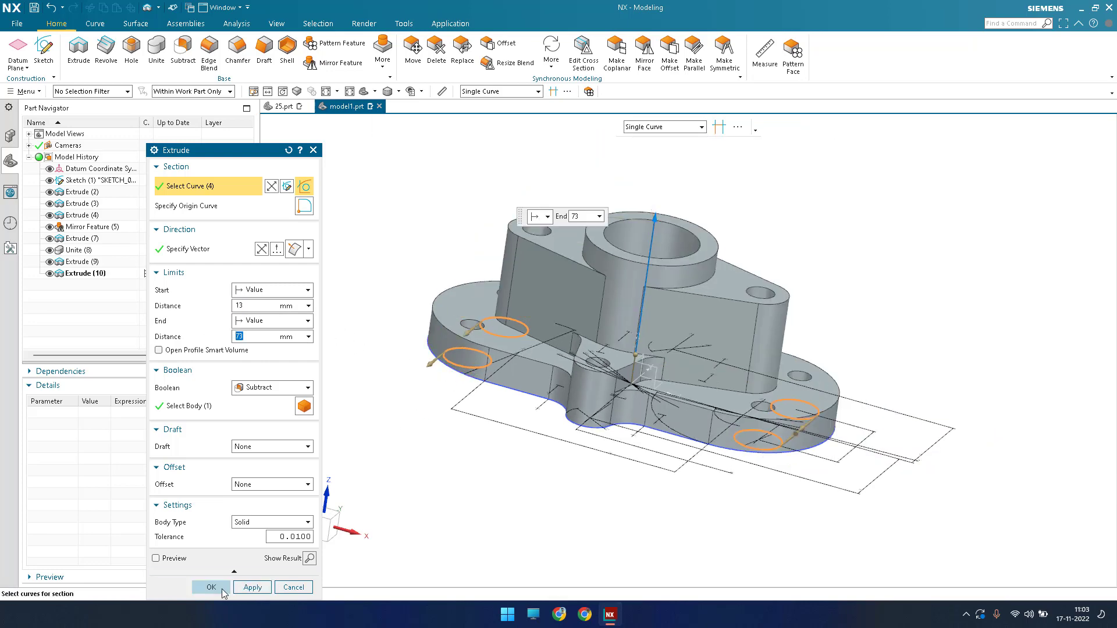
pyautogui.click(211, 587)
pyautogui.scroll(-6, 455, 299)
pyautogui.scroll(4, 486, 387)
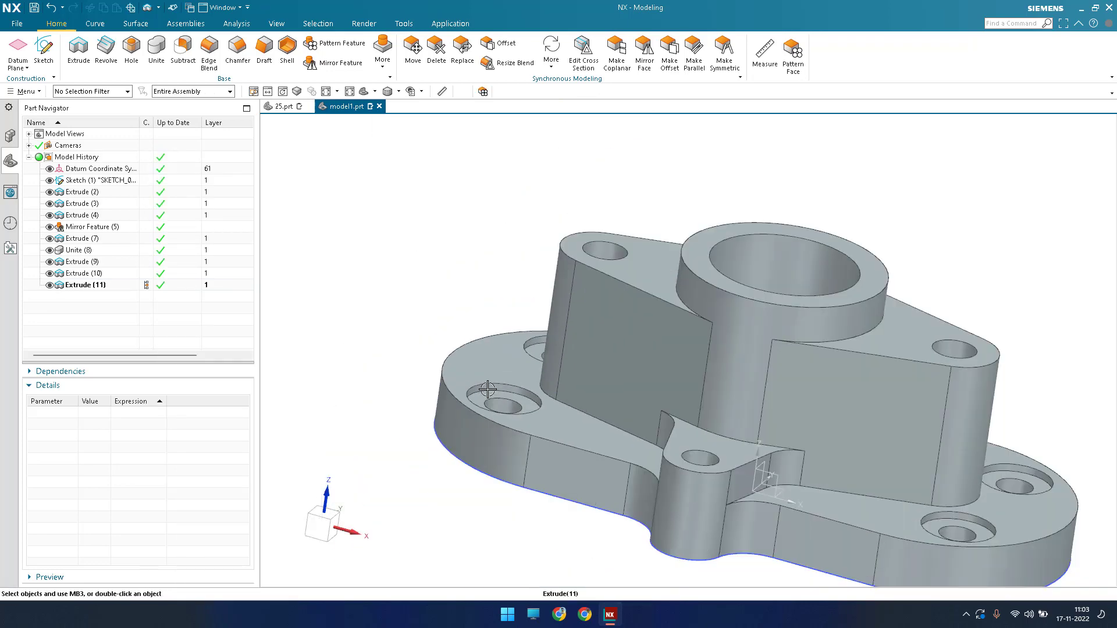
pyautogui.moveTo(486, 387); pyautogui.dragTo(474, 425, button='middle')
pyautogui.scroll(-2, 511, 363)
pyautogui.scroll(4, 516, 360)
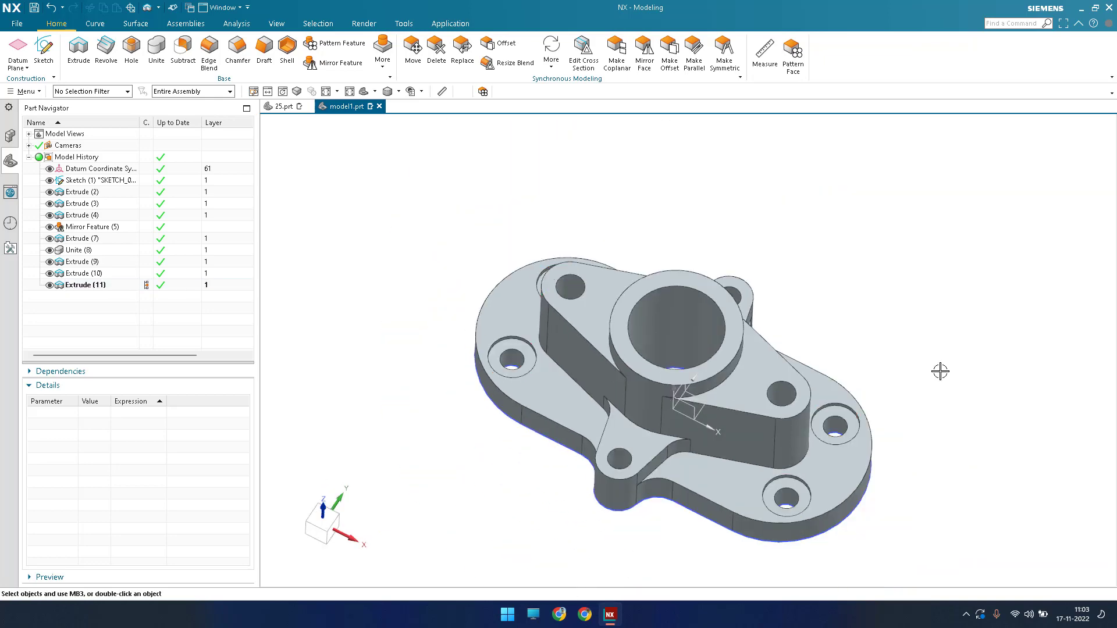
# Start another Extrude from the concentric Ø10 and Ø20 circles at the bore's centre, with Boolean set to None
pyautogui.moveTo(748, 299); pyautogui.dragTo(755, 203, button='middle')
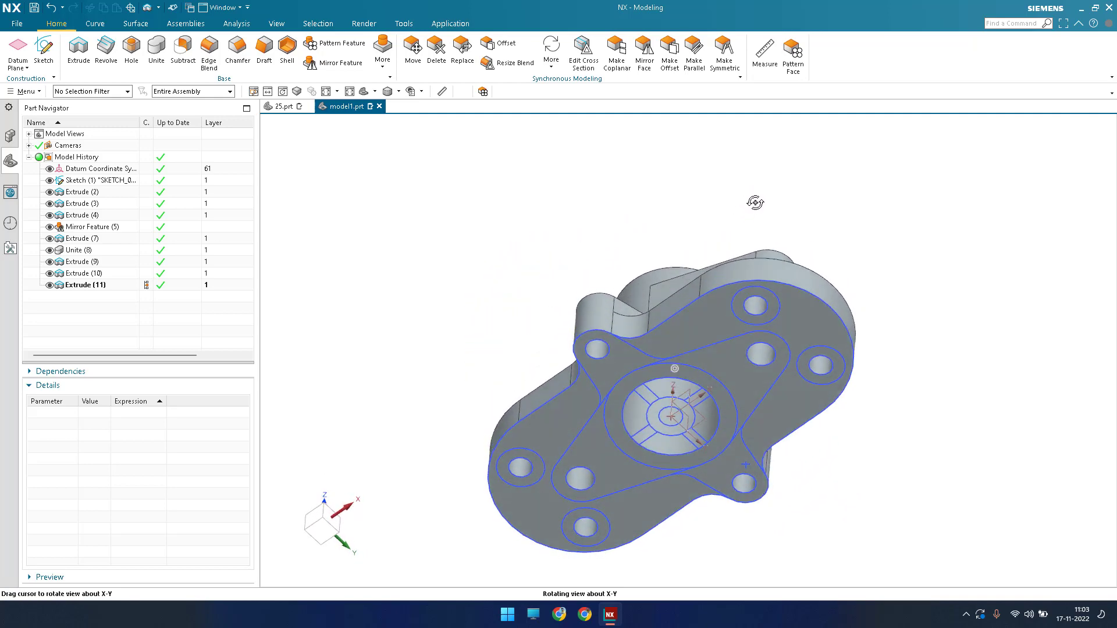
pyautogui.click(79, 49)
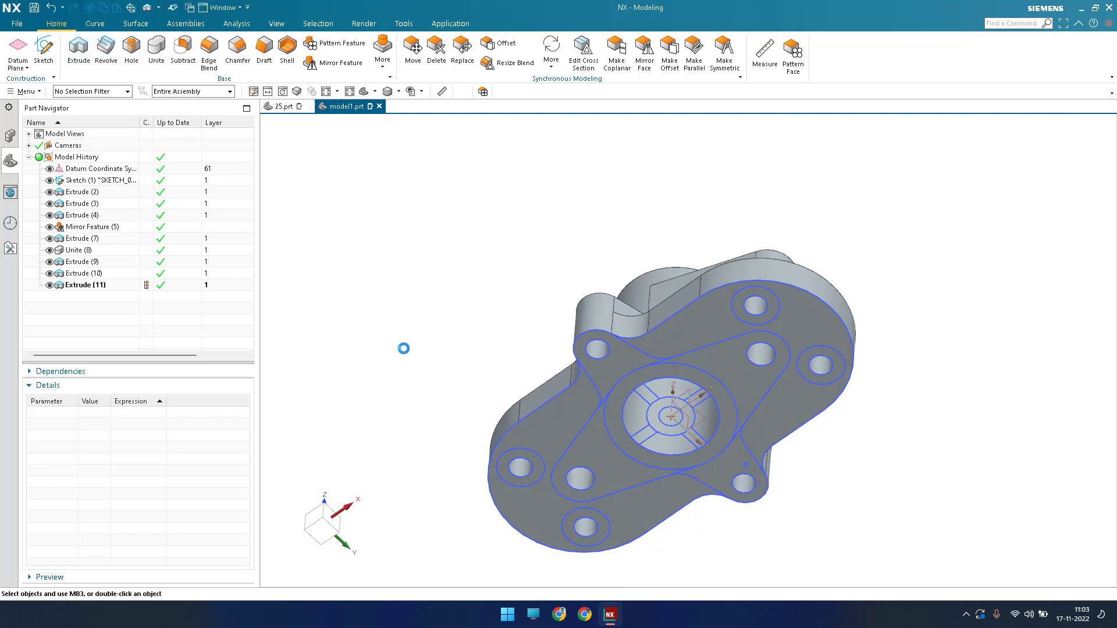
pyautogui.scroll(5, 675, 460)
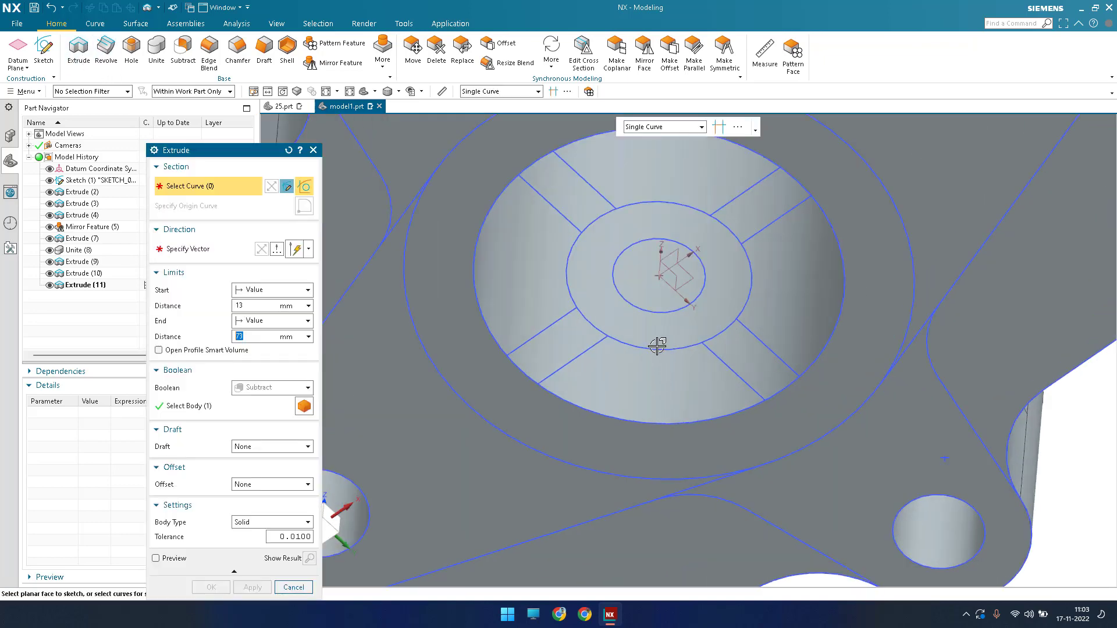
pyautogui.click(656, 312)
pyautogui.click(657, 345)
pyautogui.scroll(-4, 657, 345)
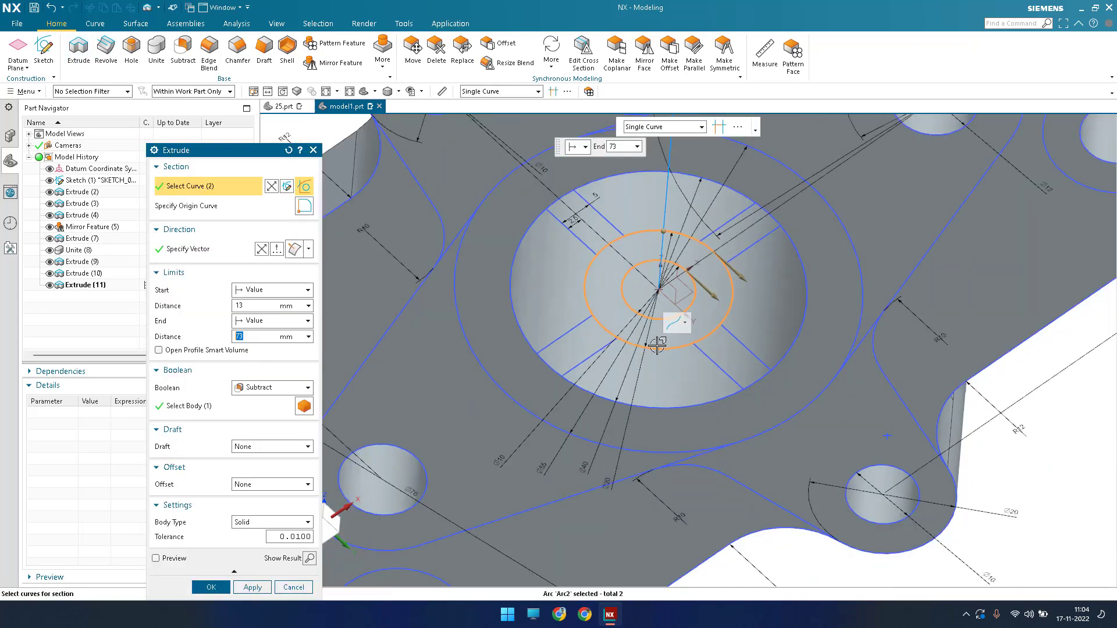
pyautogui.click(263, 290)
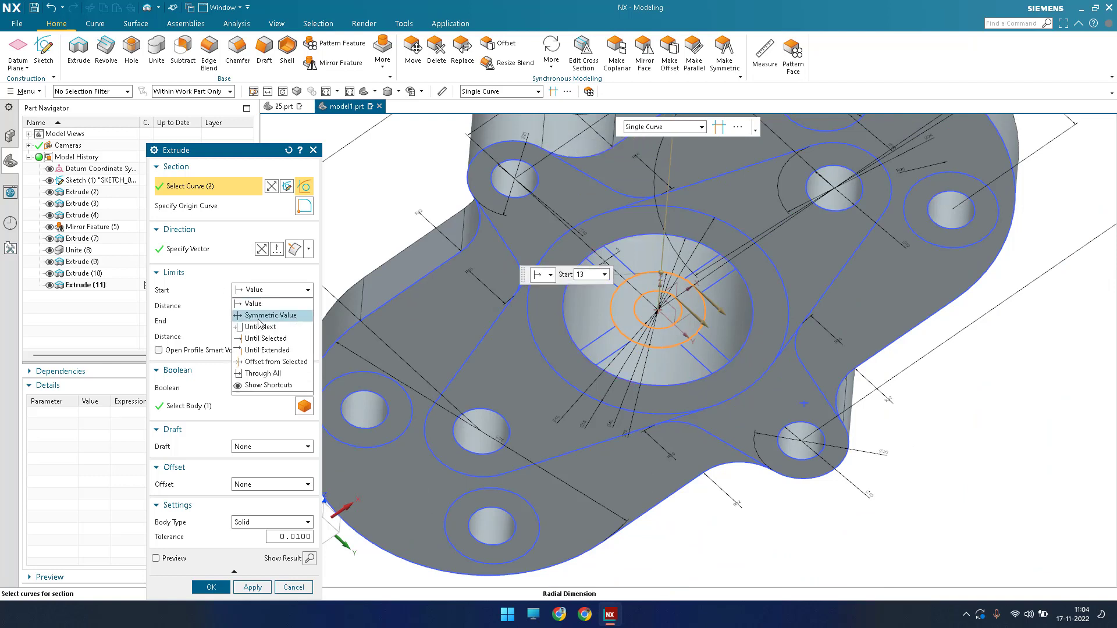
pyautogui.click(258, 303)
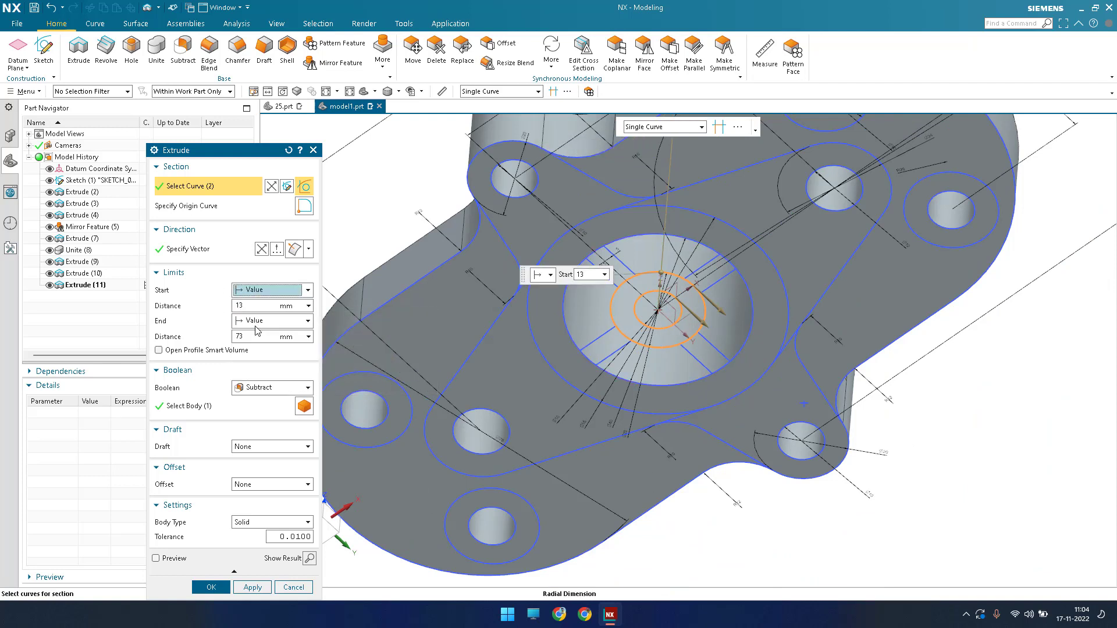
pyautogui.click(254, 390)
pyautogui.click(255, 405)
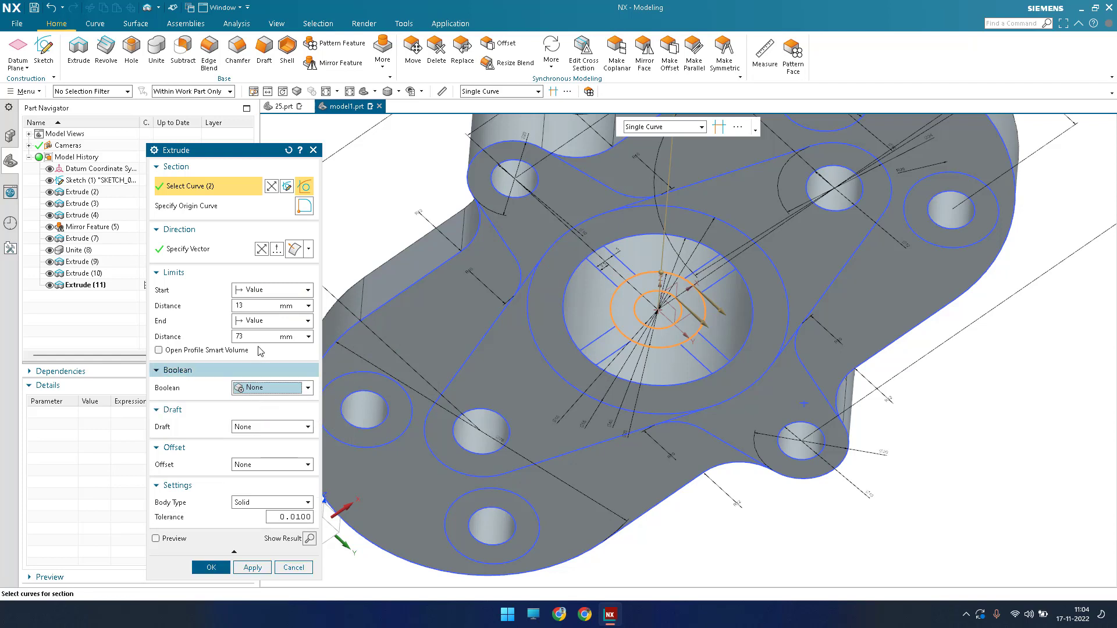
# Extrude the Ø10 and Ø20 circles from 0 to 65 mm as a separate tube inside the bore
pyautogui.doubleClick(262, 307)
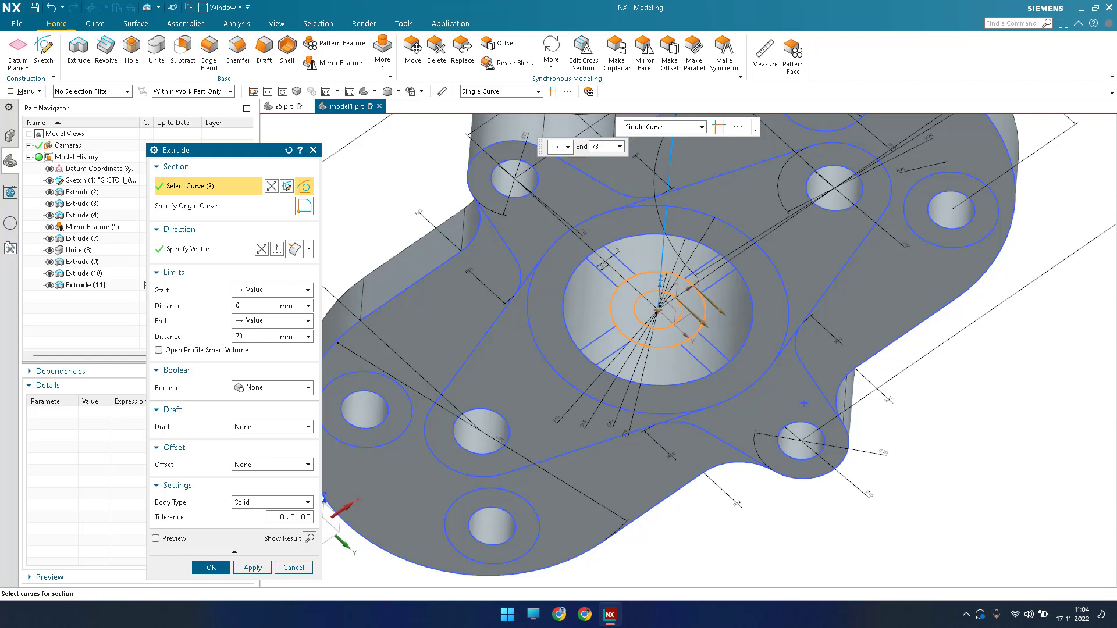
pyautogui.click(261, 337)
pyautogui.press('Return')
pyautogui.scroll(-4, 639, 302)
pyautogui.moveTo(640, 302); pyautogui.dragTo(647, 425, button='middle')
pyautogui.click(211, 567)
pyautogui.scroll(6, 644, 213)
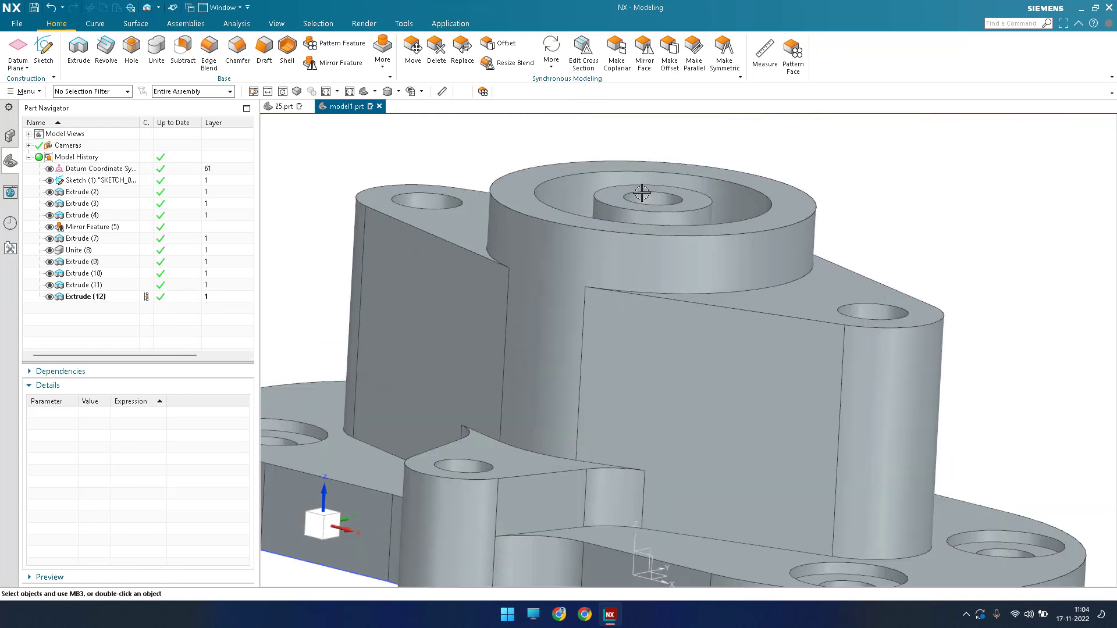
# Start an Extrude from the -X rib outline, selecting its two lines and the Ø40 and Ø20 arc portions that close it
pyautogui.moveTo(644, 212); pyautogui.dragTo(678, 132, button='middle')
pyautogui.scroll(-3, 679, 133)
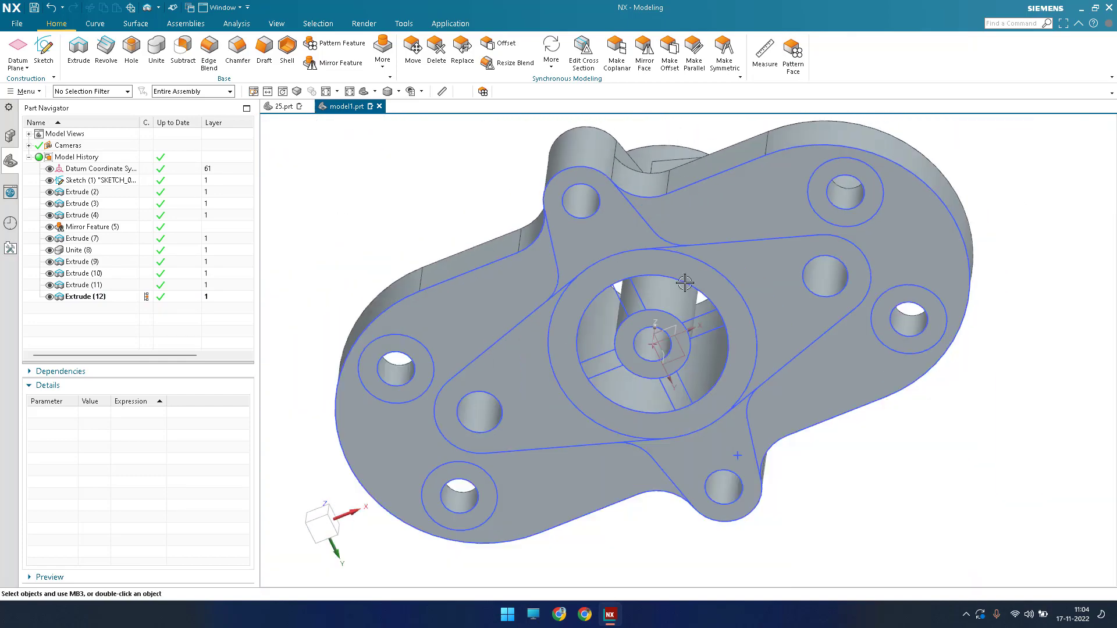
pyautogui.scroll(4, 686, 296)
pyautogui.hotkey('ctrl', 'f')
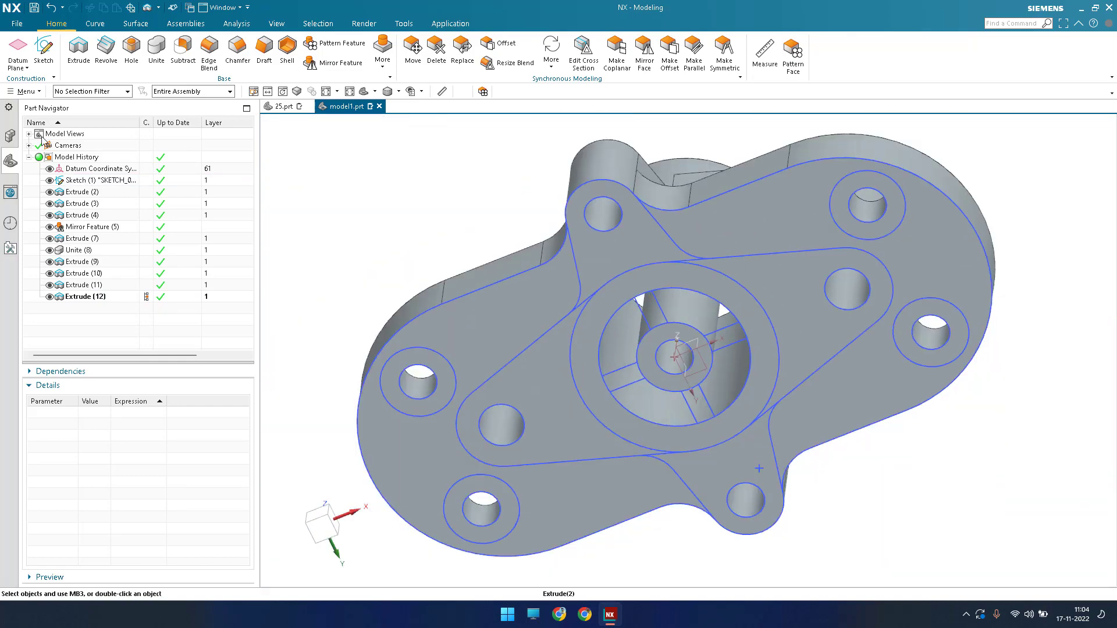
pyautogui.click(81, 49)
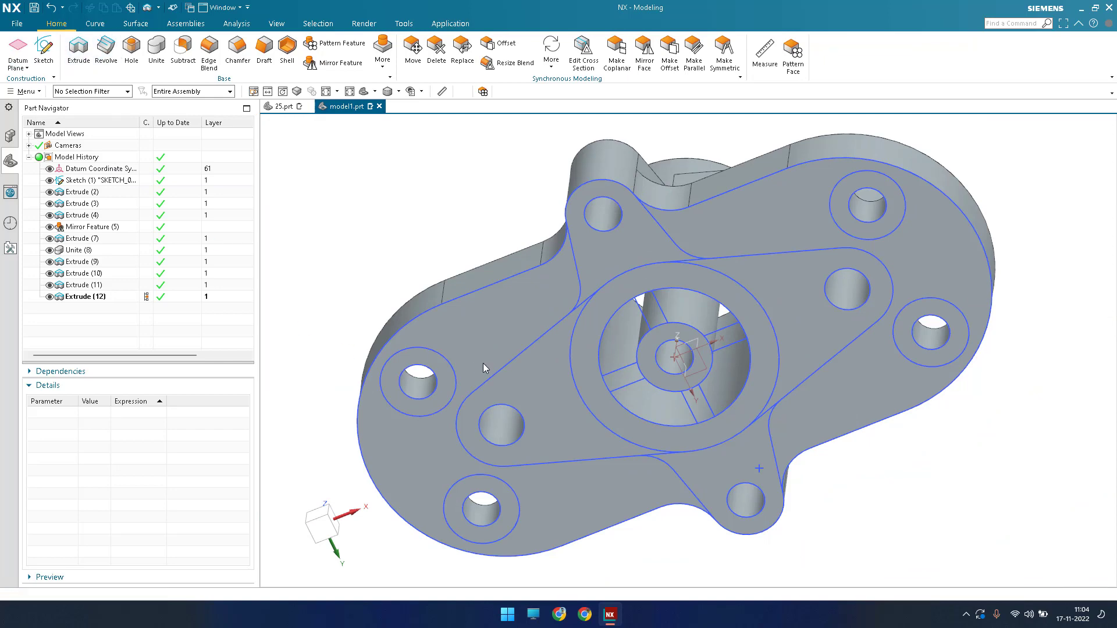
pyautogui.scroll(5, 613, 407)
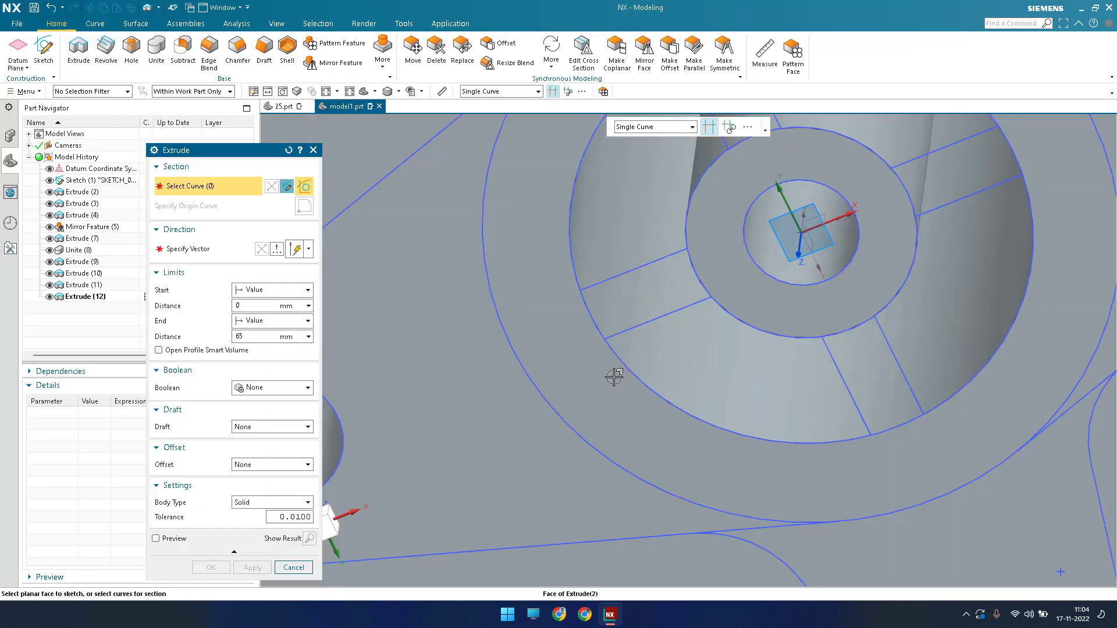
pyautogui.click(616, 275)
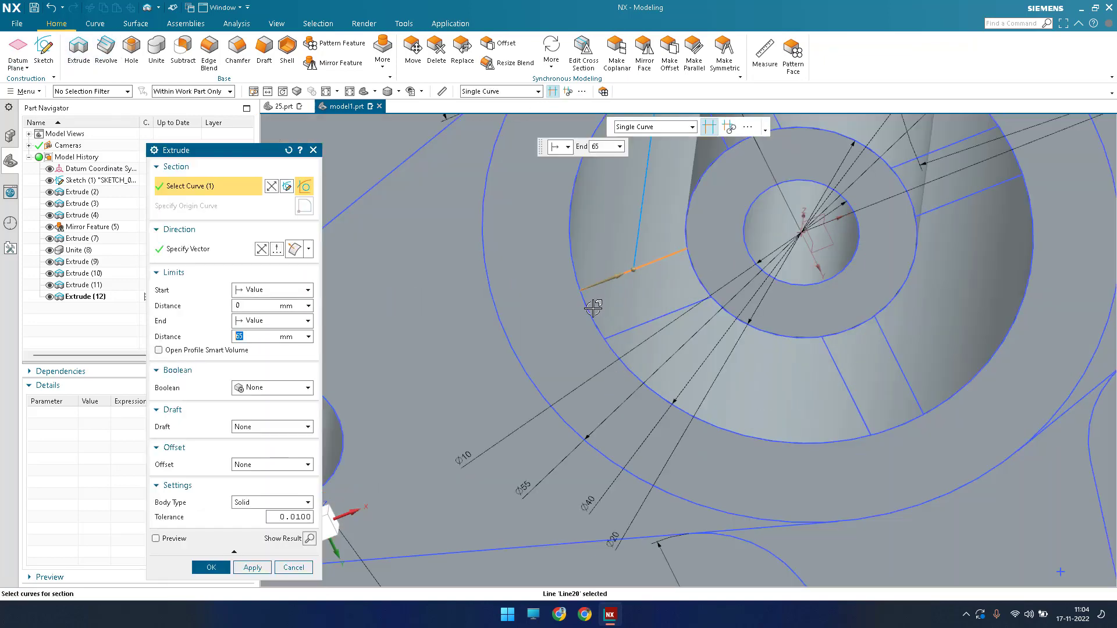
pyautogui.click(593, 321)
pyautogui.click(623, 331)
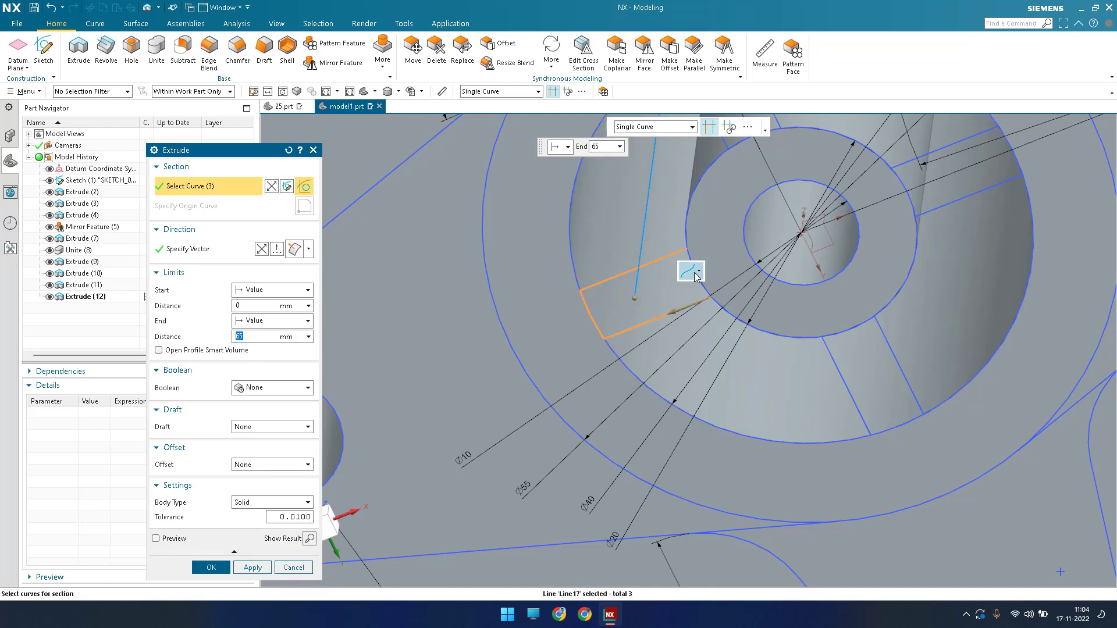
pyautogui.click(698, 285)
pyautogui.scroll(2, 693, 276)
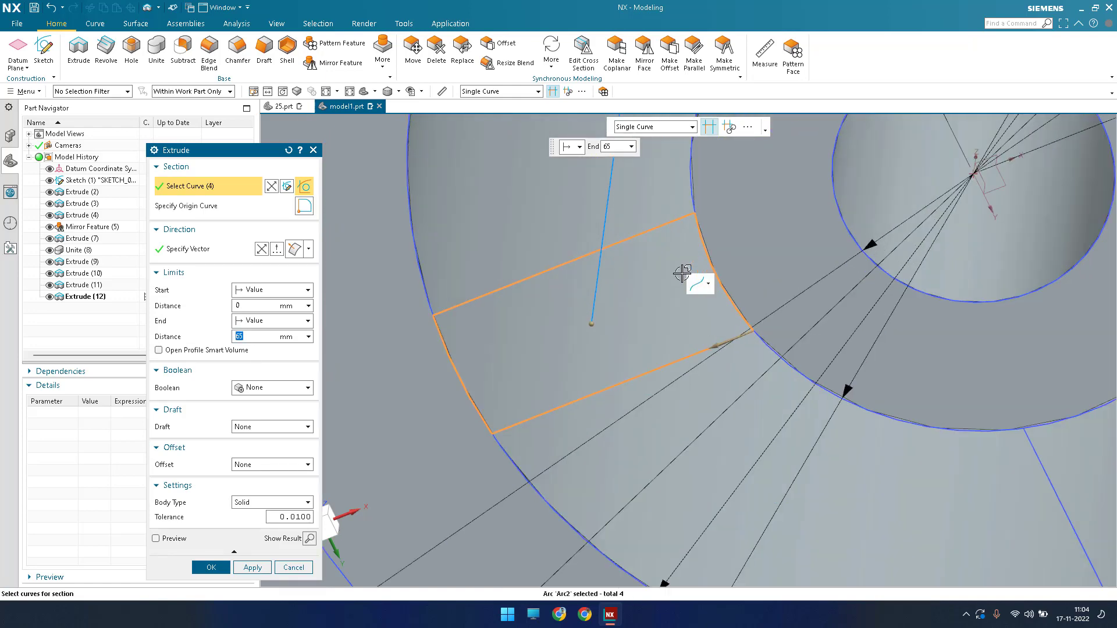
pyautogui.scroll(-2, 681, 280)
pyautogui.scroll(-2, 677, 281)
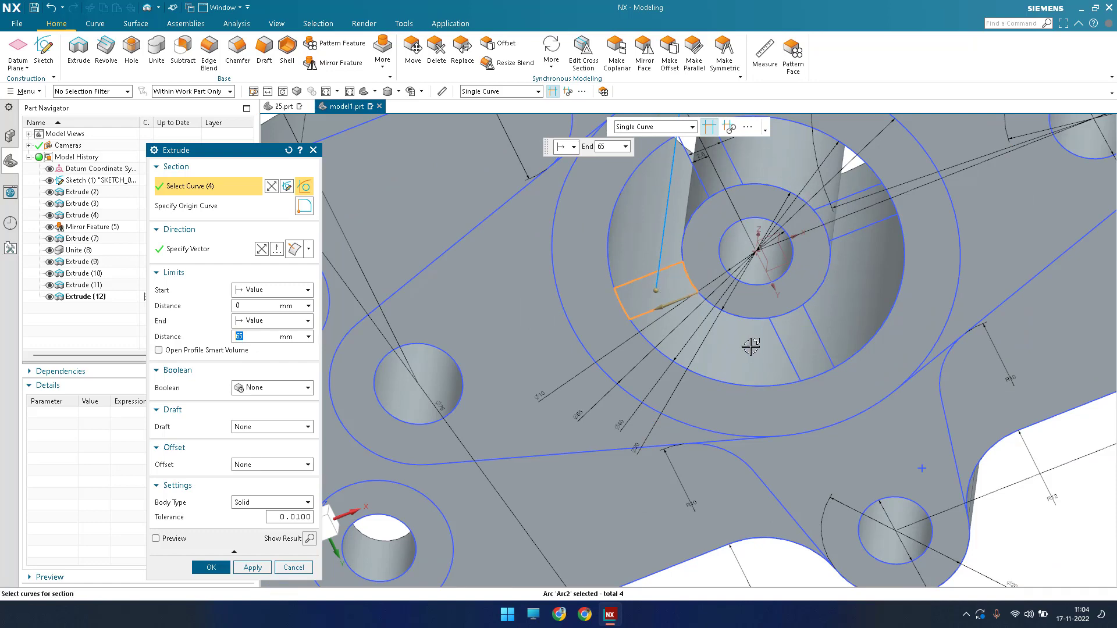
pyautogui.scroll(2, 634, 304)
pyautogui.scroll(-3, 646, 302)
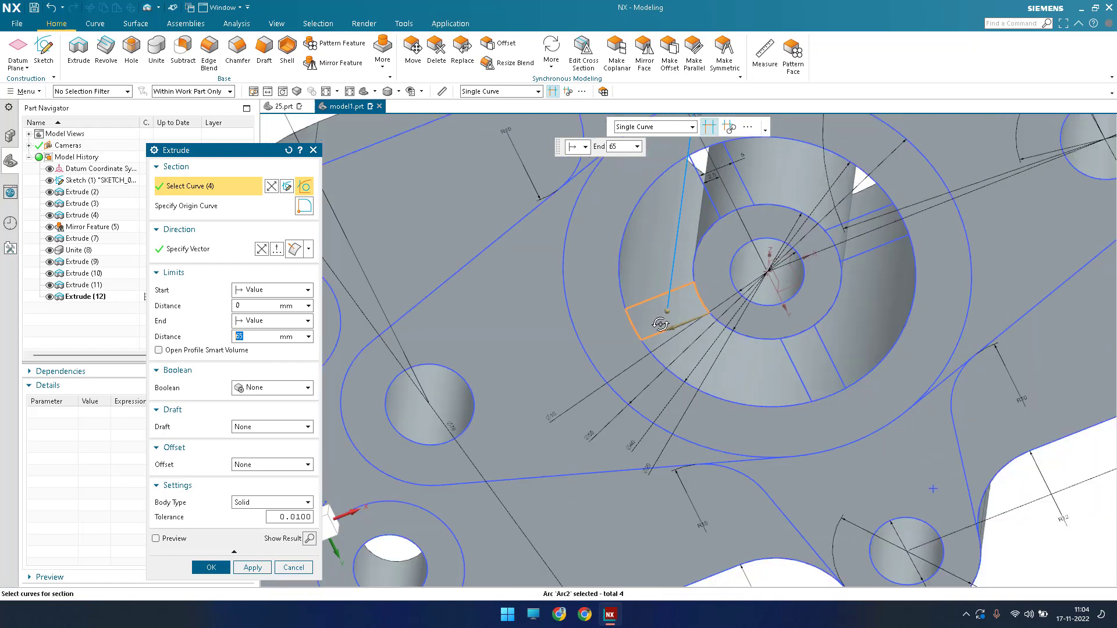
# Set the rib extrusion's start distance to 30 mm and its end distance to 50 mm
pyautogui.moveTo(656, 316); pyautogui.dragTo(677, 369, button='middle')
pyautogui.scroll(-6, 676, 369)
pyautogui.press('F8')
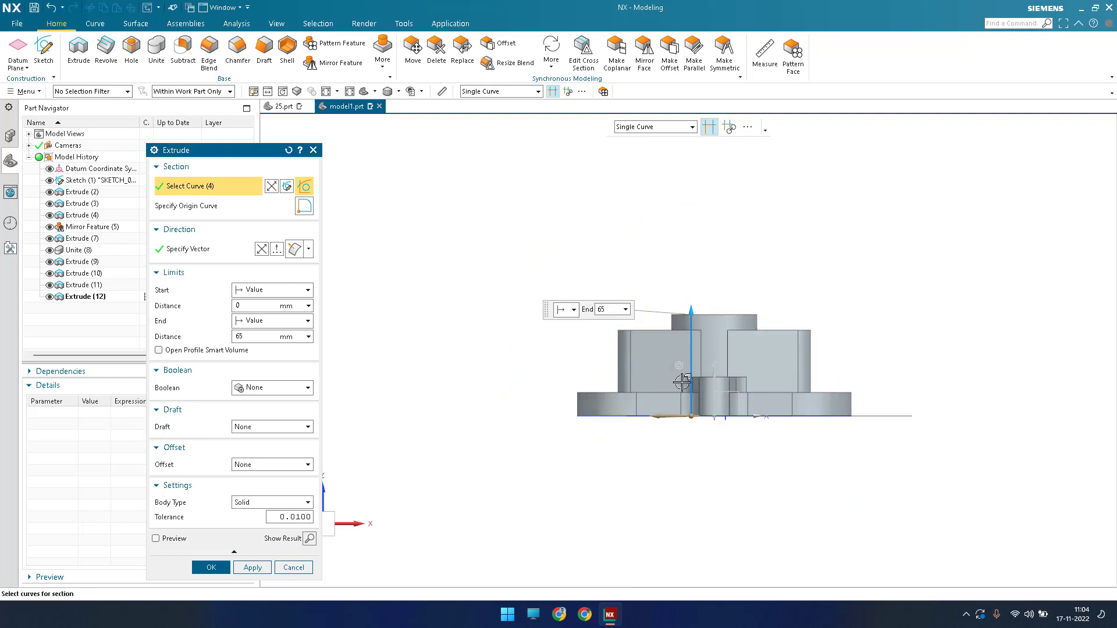
pyautogui.scroll(4, 681, 383)
pyautogui.click(256, 305)
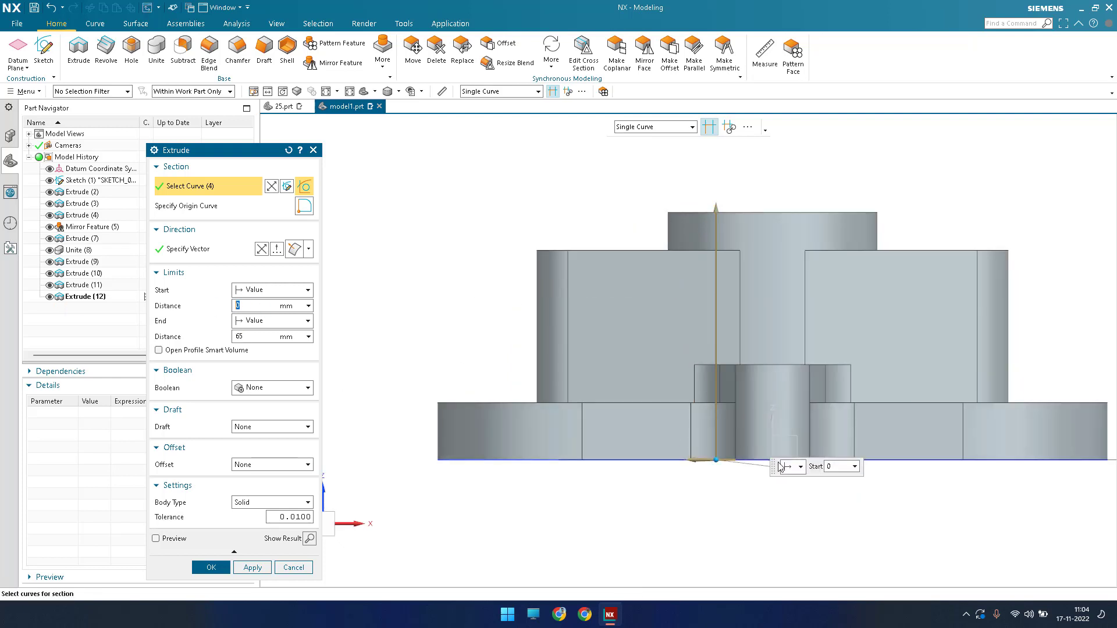
pyautogui.moveTo(717, 461); pyautogui.dragTo(732, 348)
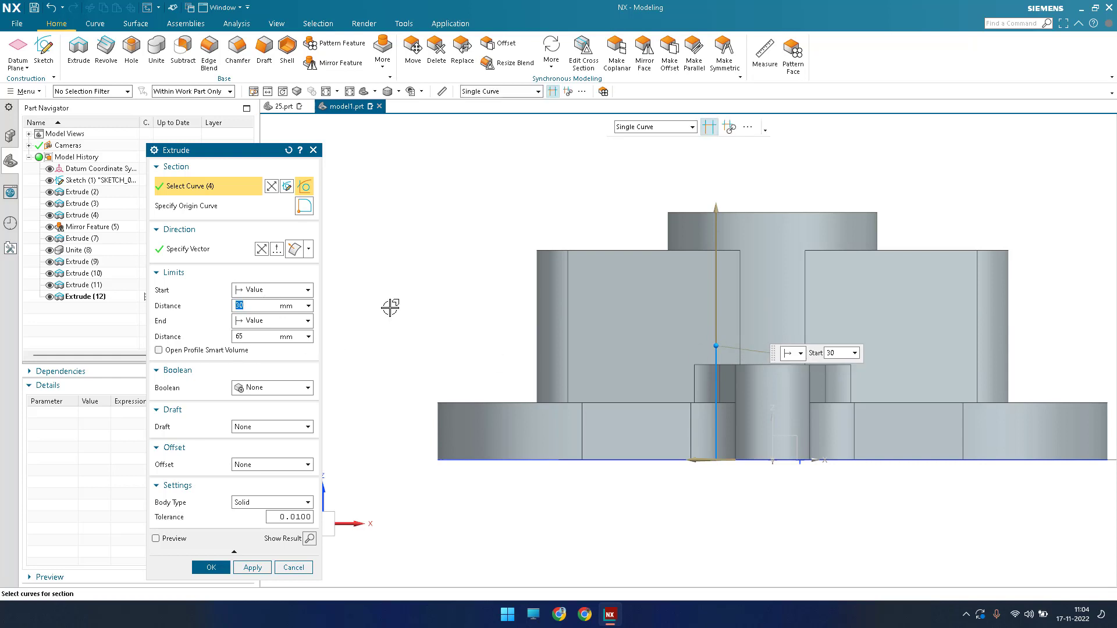
pyautogui.moveTo(724, 213); pyautogui.dragTo(717, 265)
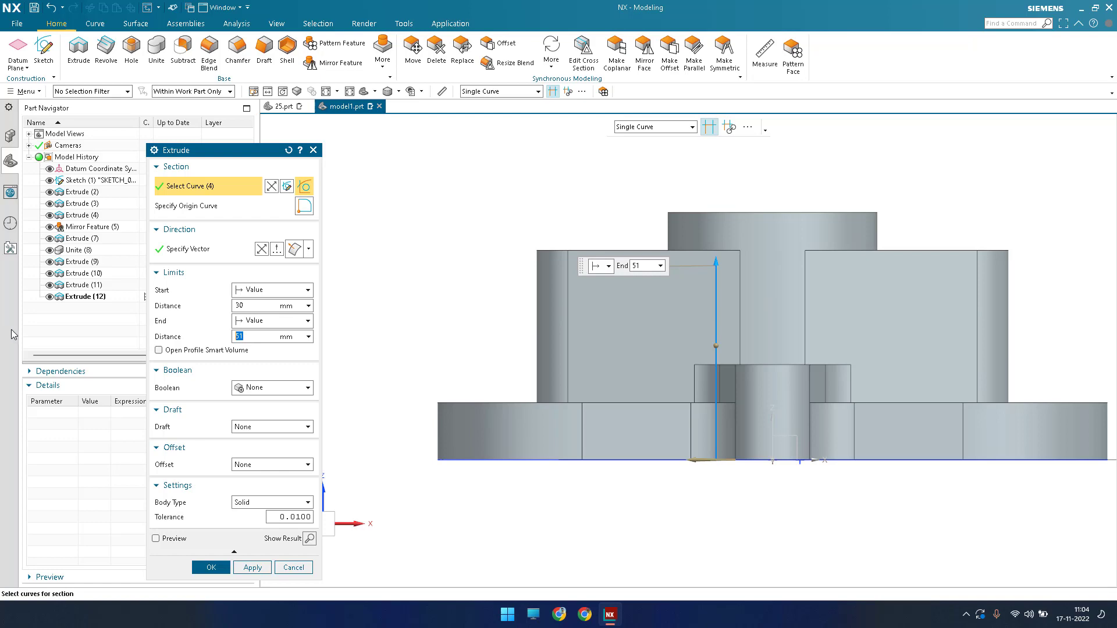
pyautogui.write('50')
pyautogui.press('Return')
pyautogui.press('Home')
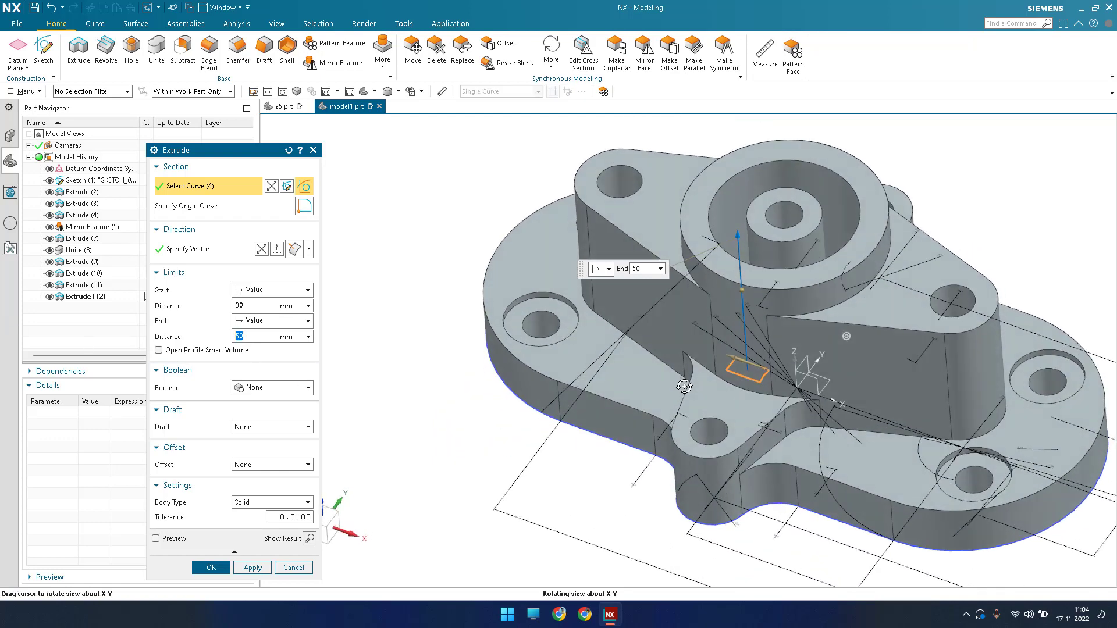
# Set the rib's Boolean to Unite, choose the inner tube as the target body, and create the rib
pyautogui.click(272, 387)
pyautogui.click(260, 412)
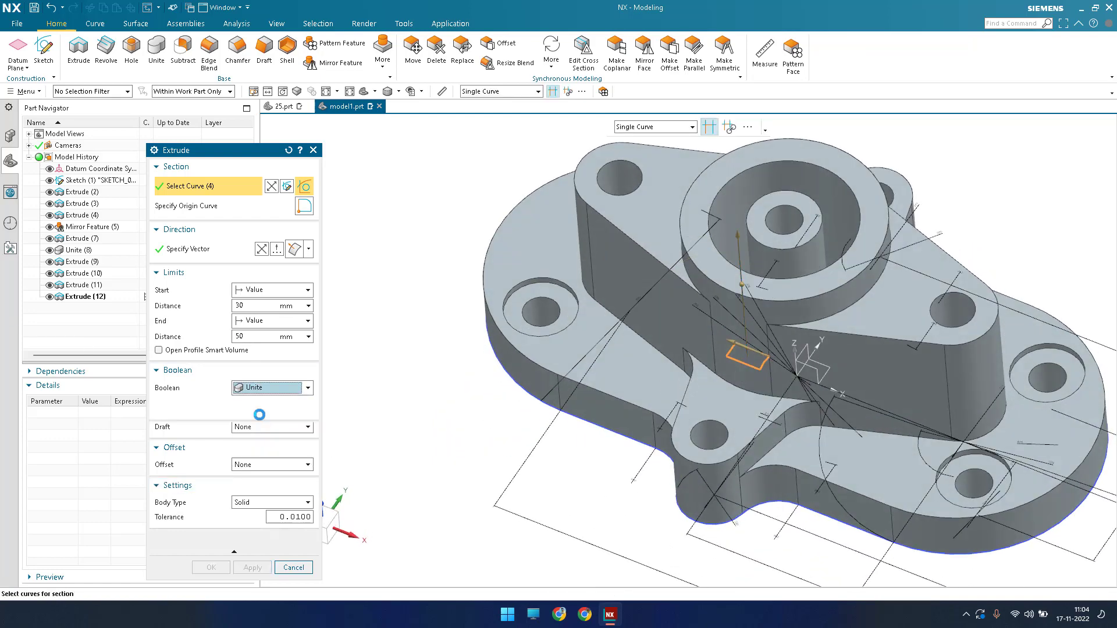
pyautogui.click(783, 255)
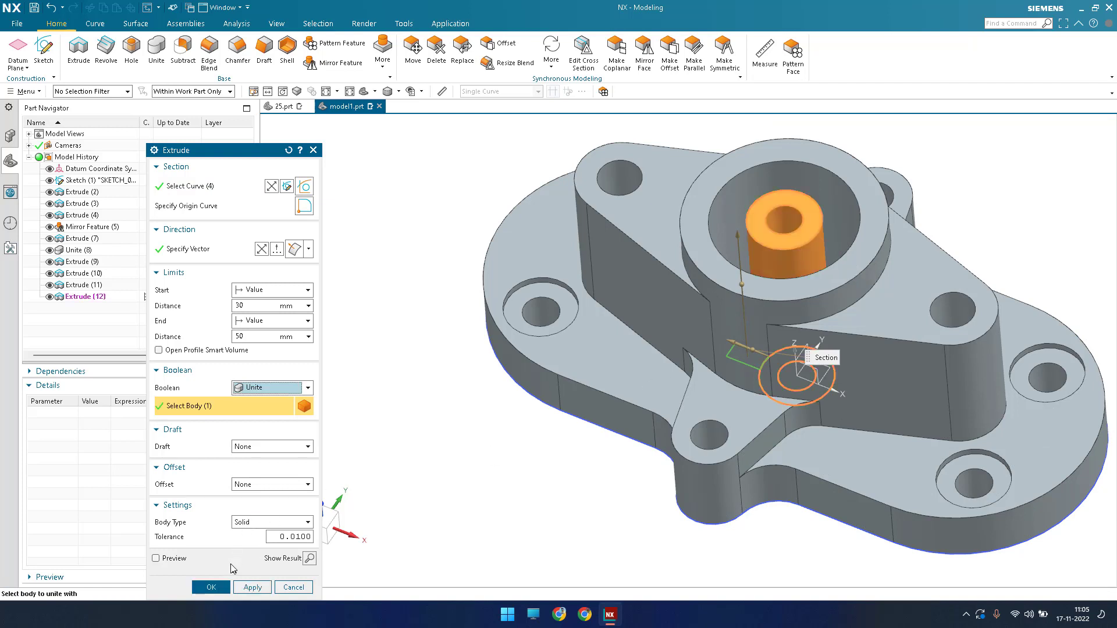
pyautogui.click(211, 587)
# Reopen the -X rib's Extrude definition and check its Boolean option
pyautogui.scroll(5, 744, 313)
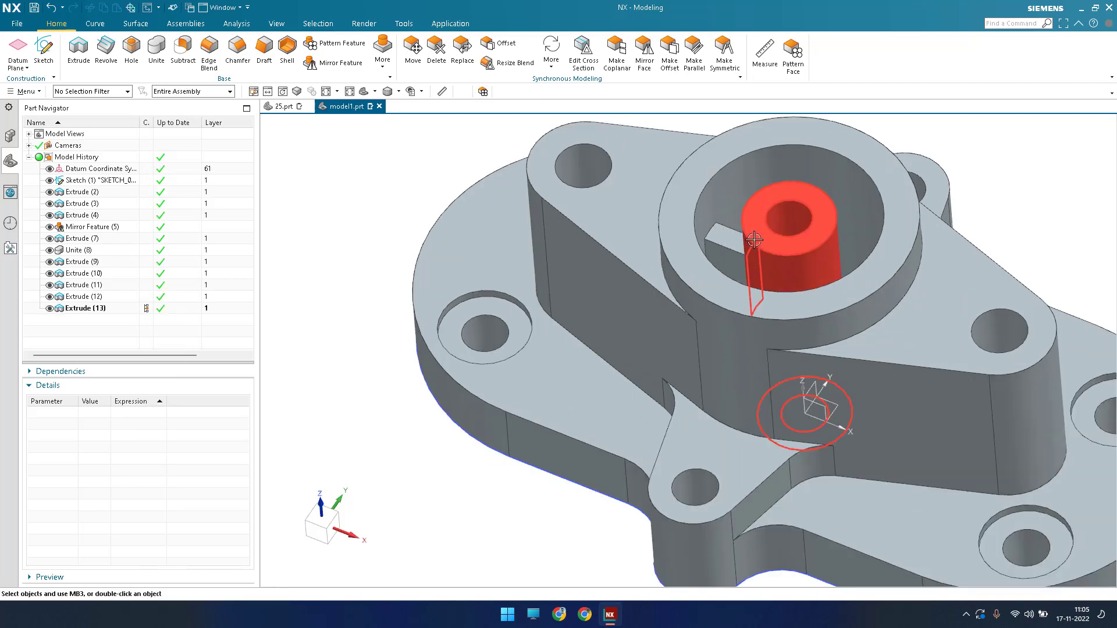
pyautogui.doubleClick(685, 270)
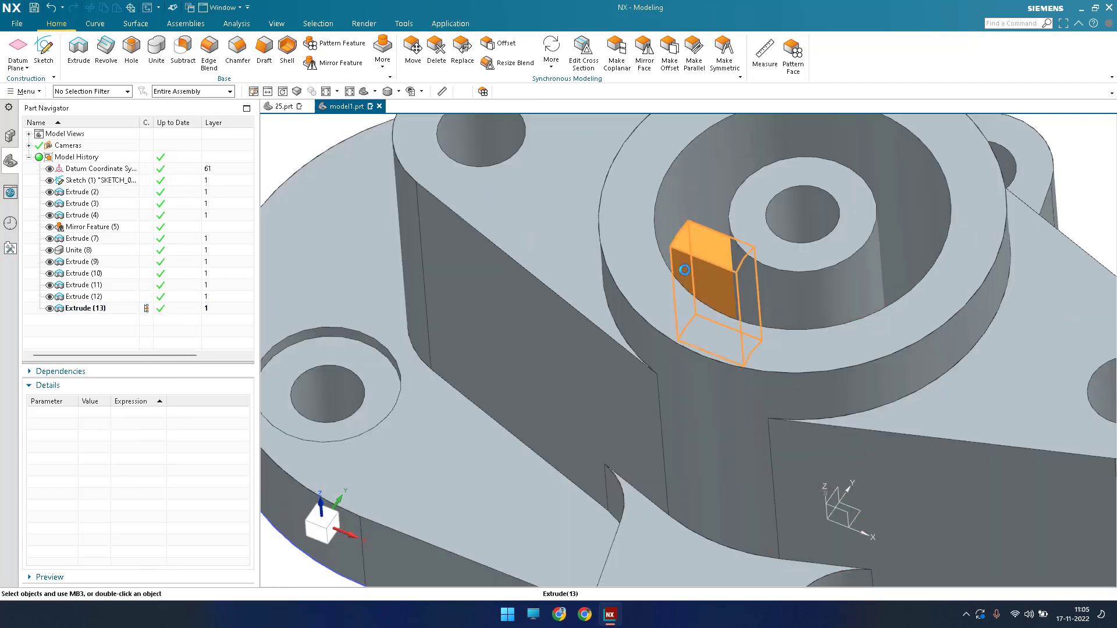
pyautogui.click(263, 391)
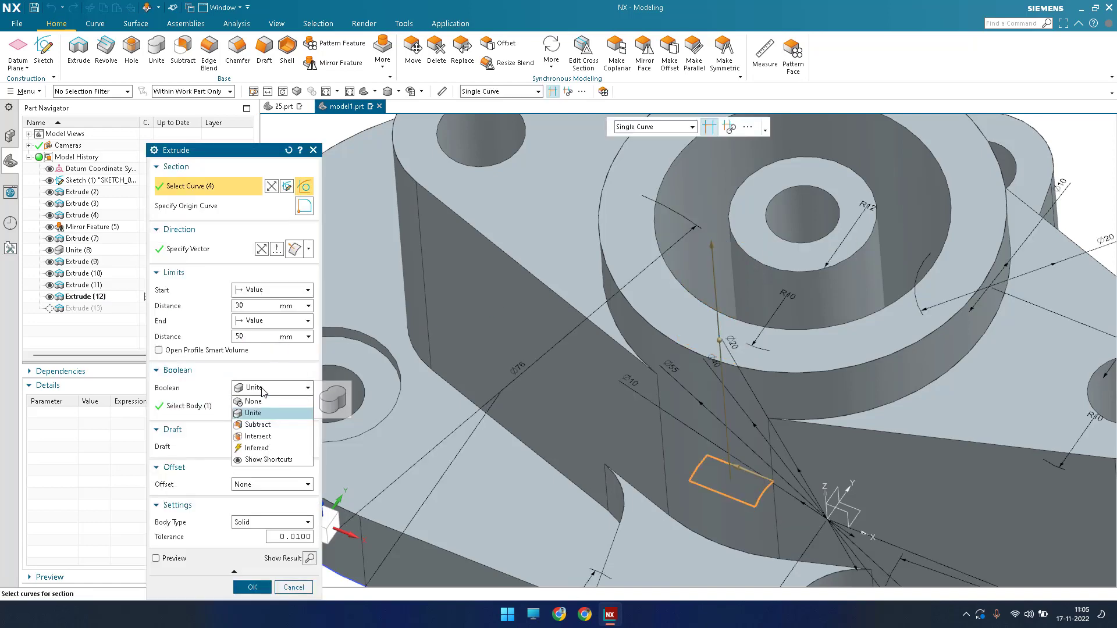
pyautogui.click(263, 391)
pyautogui.middleClick(264, 393)
pyautogui.scroll(-1, 748, 289)
pyautogui.moveTo(746, 290); pyautogui.dragTo(706, 306, button='middle')
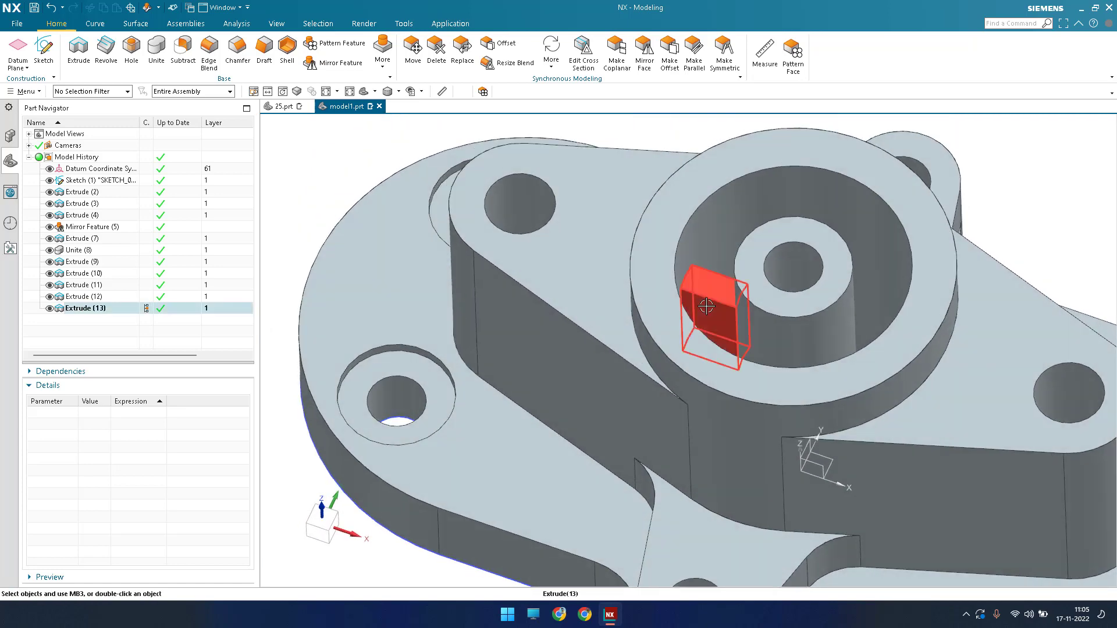
# Start a circular Pattern Feature of the -X rib extrusion with the Z axis as its rotation vector
pyautogui.click(347, 67)
pyautogui.press('Escape')
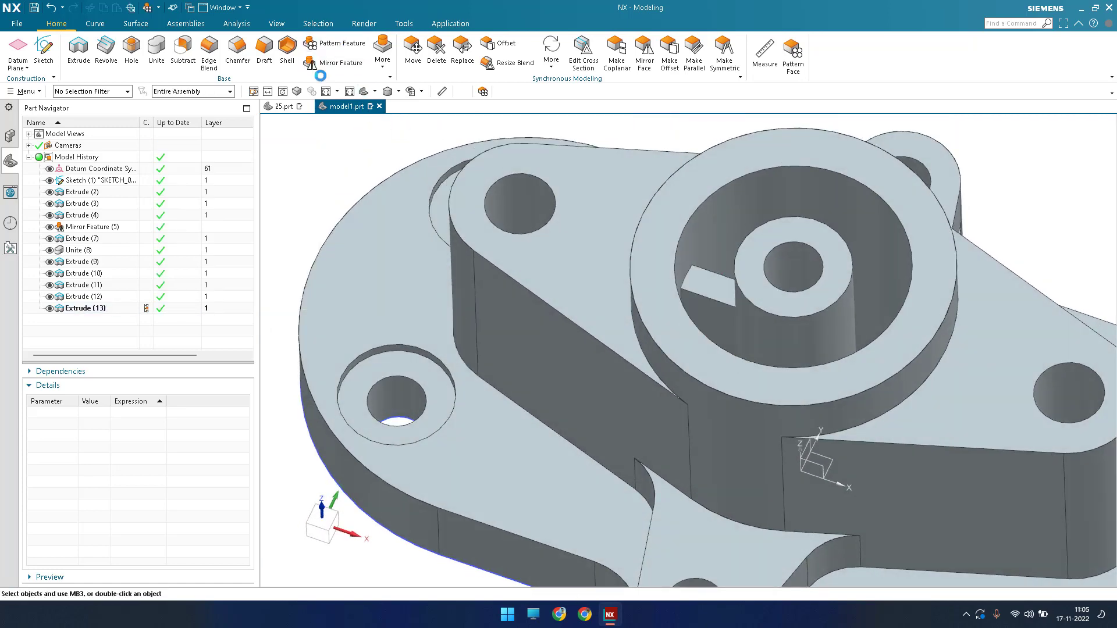
pyautogui.click(100, 309)
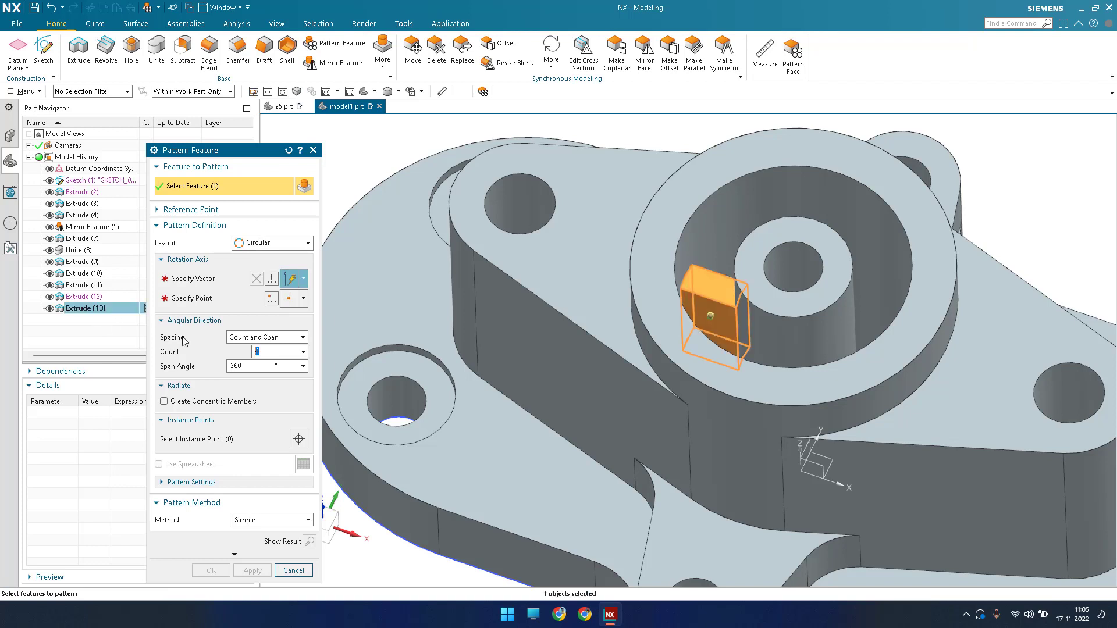
pyautogui.click(216, 271)
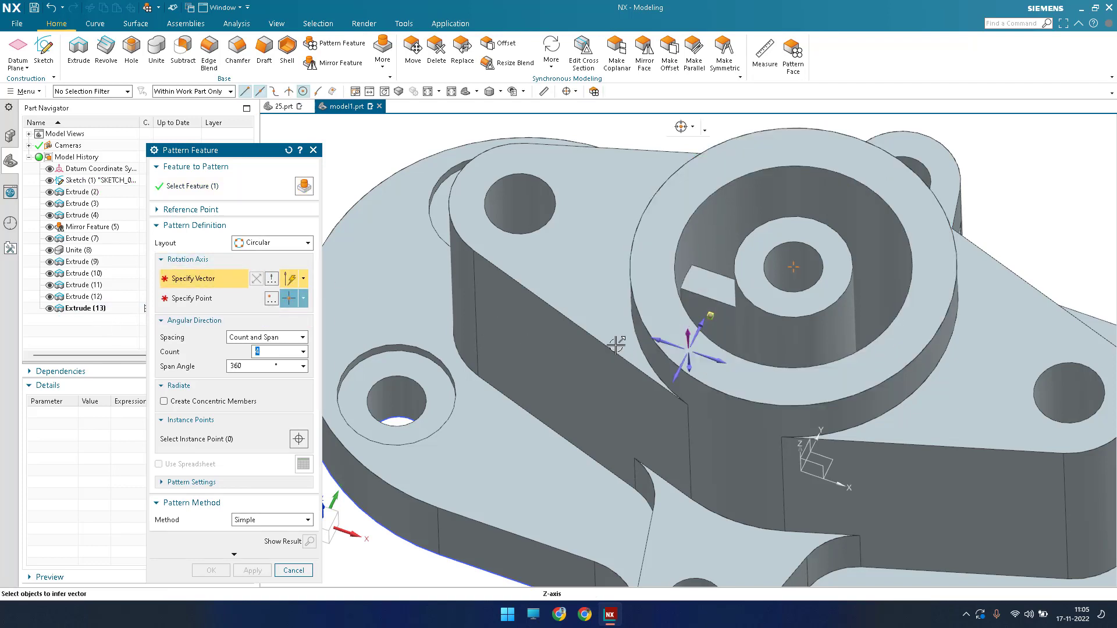
pyautogui.click(357, 330)
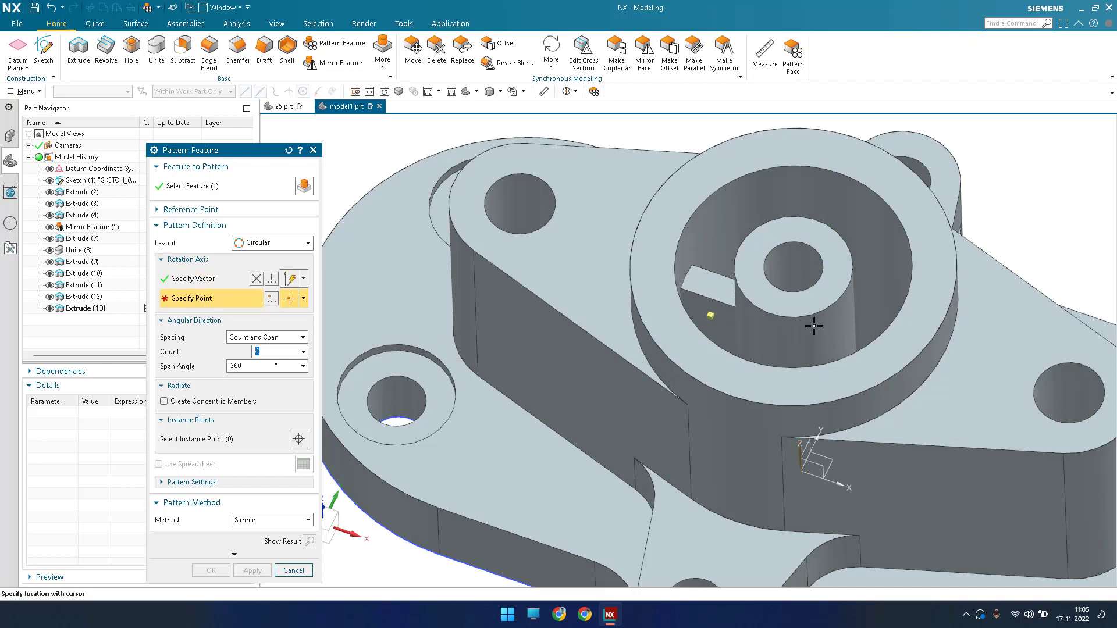
# Set the rotation point at the inner tube's circular edge center and create the pattern with count 4 over a 360° span
pyautogui.click(276, 296)
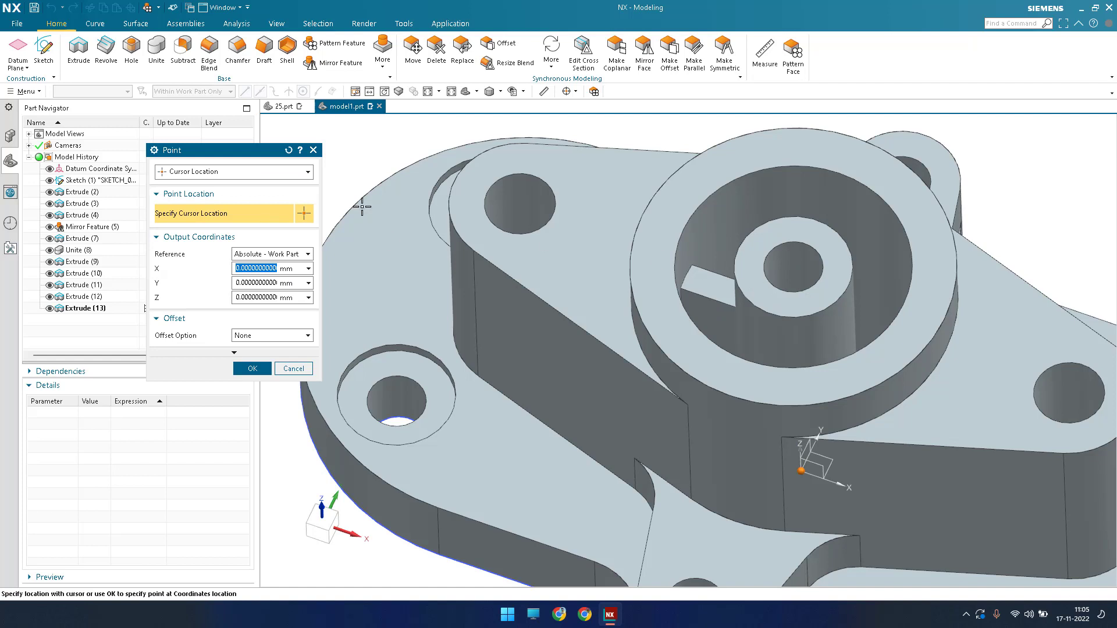
pyautogui.click(233, 172)
pyautogui.click(185, 259)
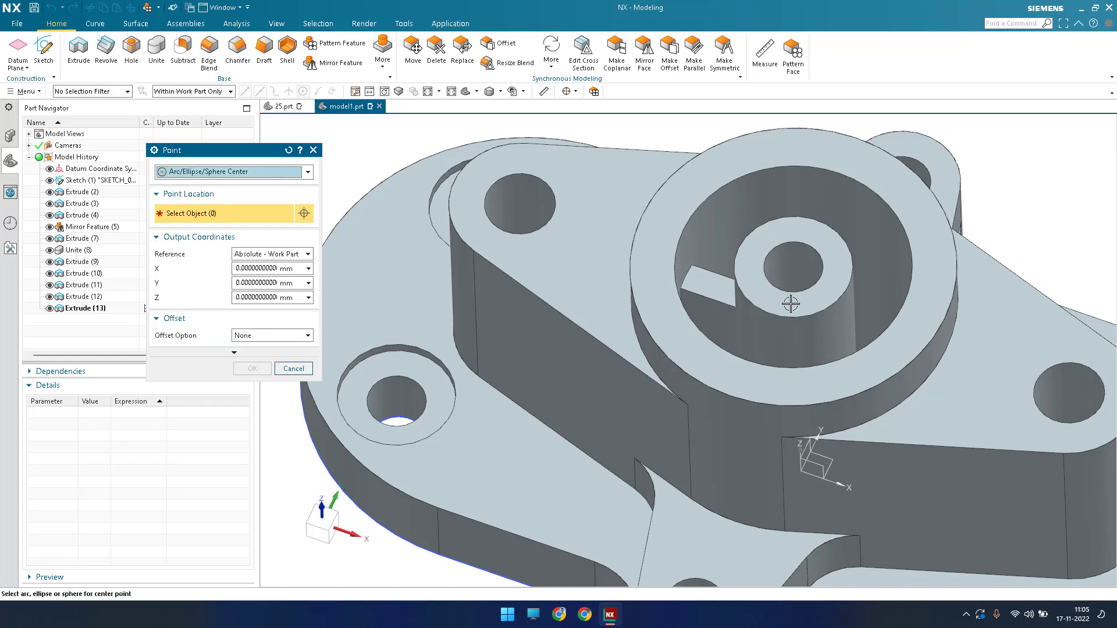
pyautogui.click(788, 317)
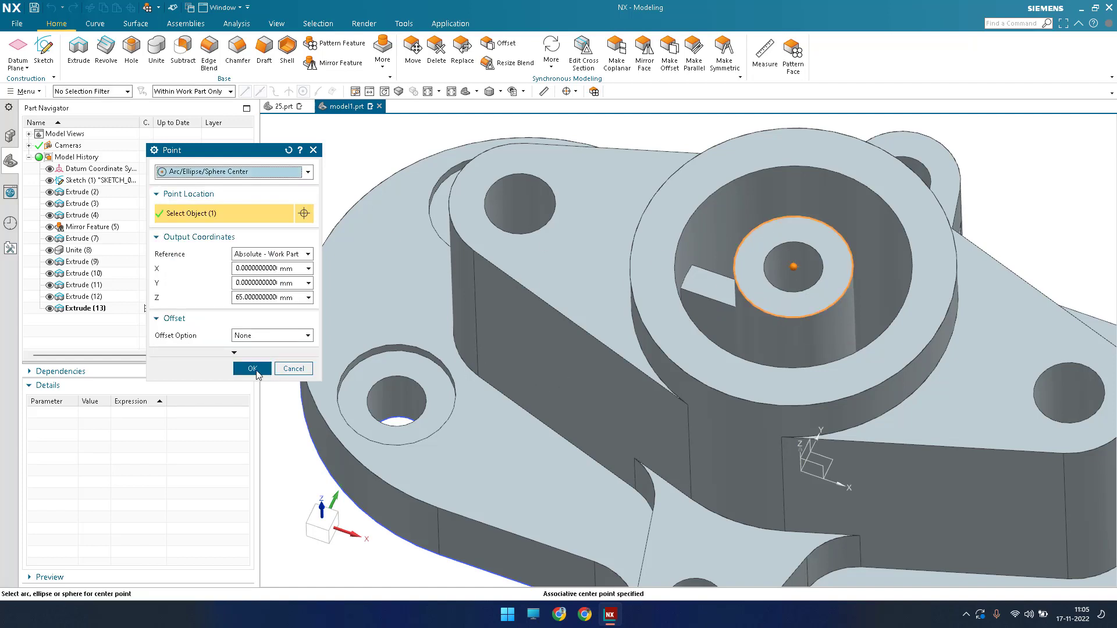
pyautogui.click(253, 368)
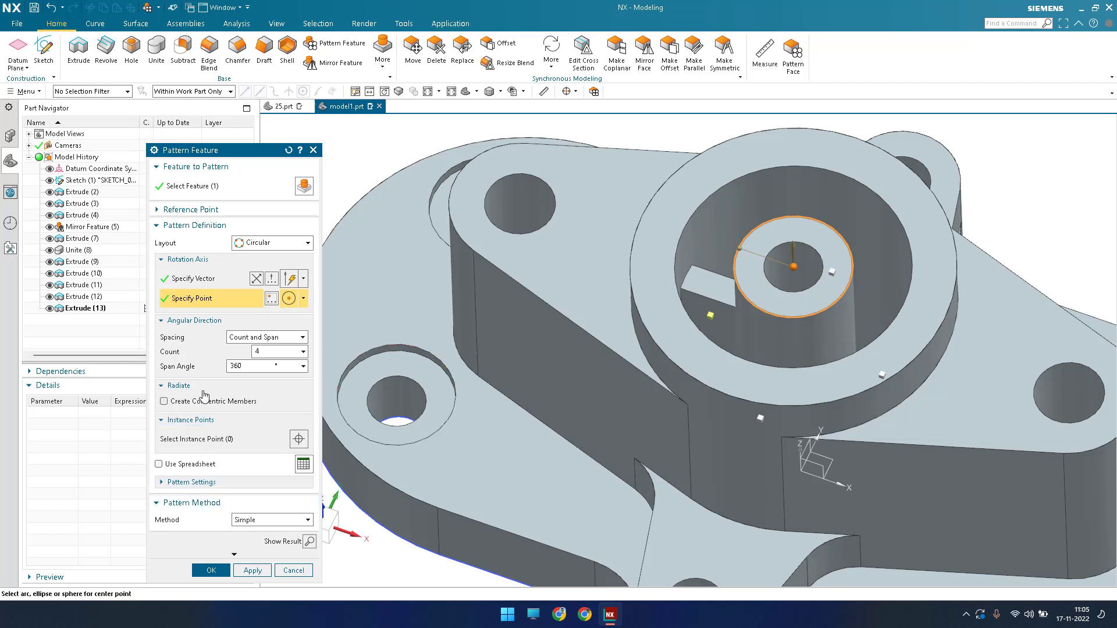
pyautogui.click(210, 571)
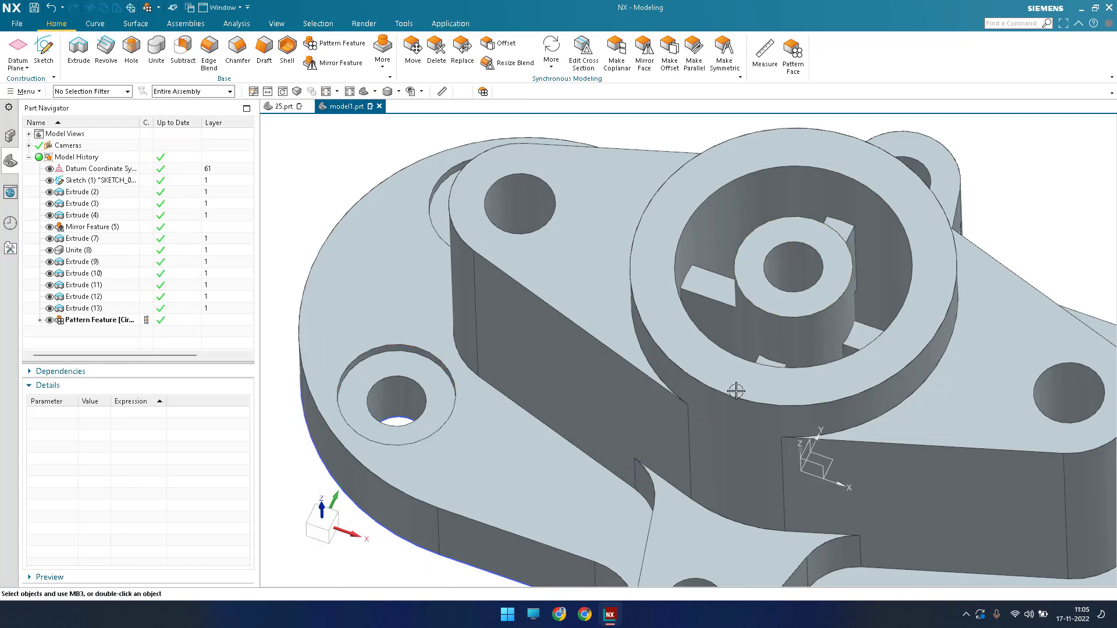
# Unite the ribbed inner tube as target with the main housing body as tool
pyautogui.moveTo(773, 382)
pyautogui.mouseDown(button='middle')
pyautogui.moveTo(765, 474)
pyautogui.moveTo(780, 401)
pyautogui.mouseUp(button='middle')
pyautogui.scroll(-2, 780, 403)
pyautogui.click(138, 322)
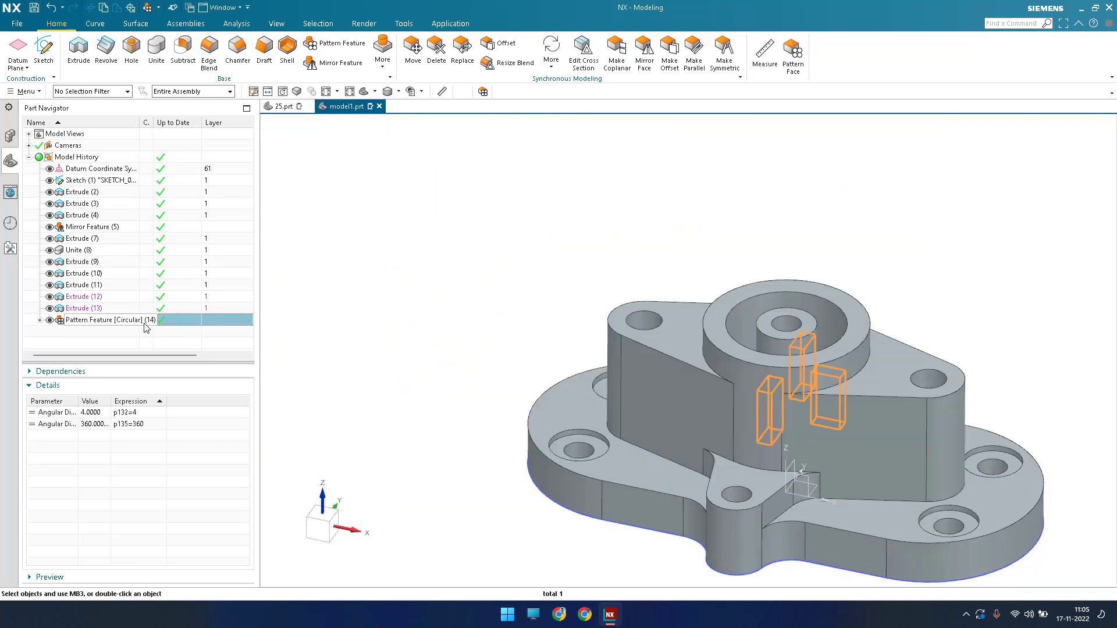
pyautogui.press('Escape')
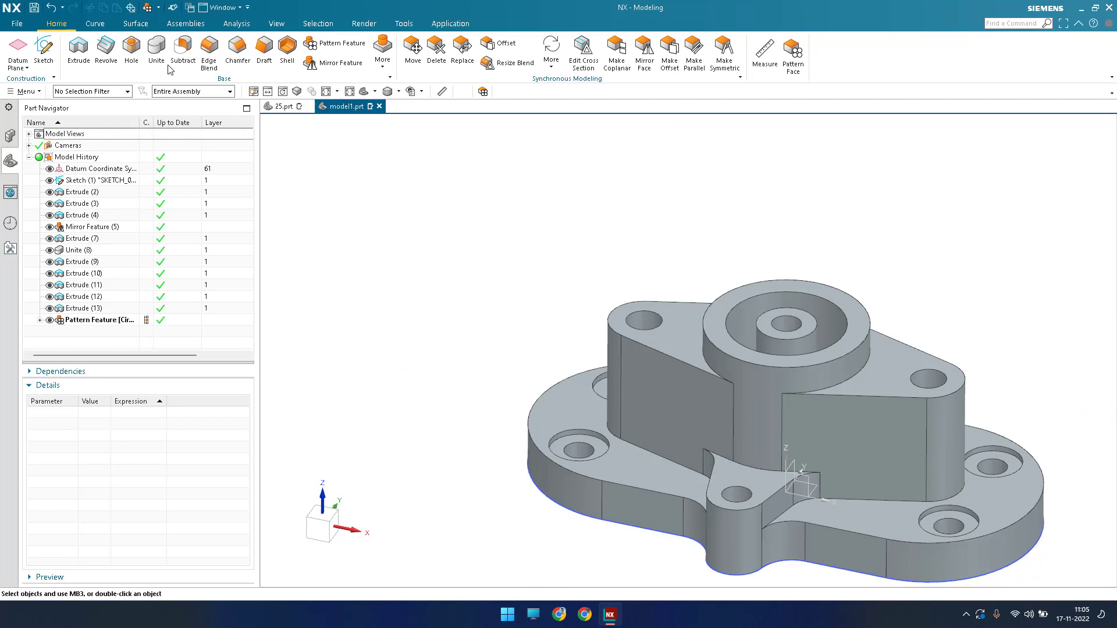
pyautogui.click(156, 50)
pyautogui.click(656, 321)
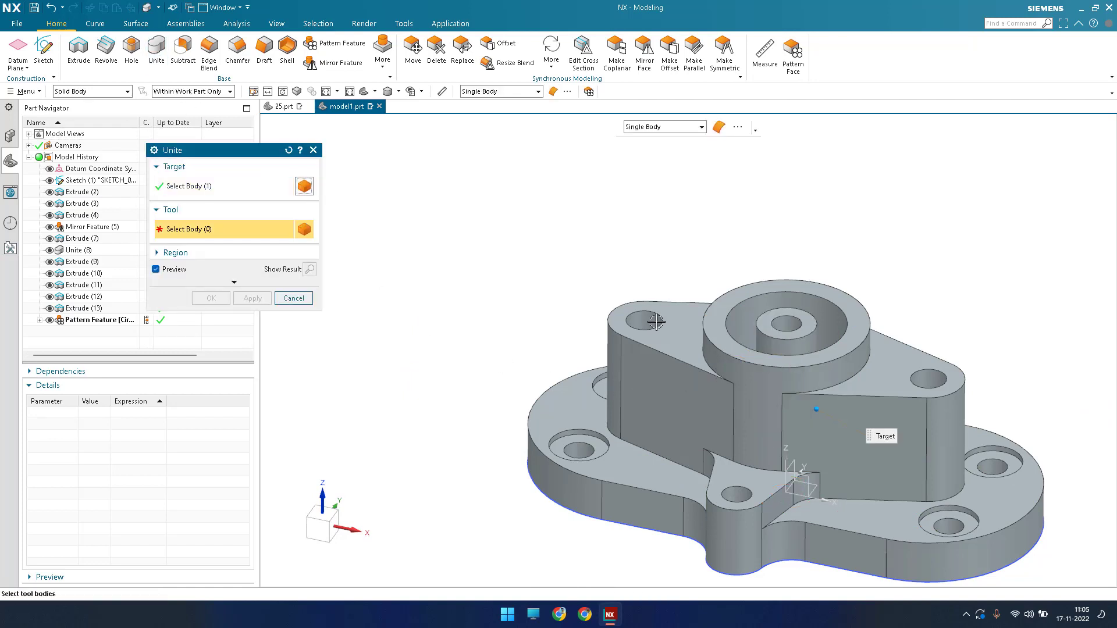
pyautogui.scroll(-3, 563, 257)
pyautogui.moveTo(562, 256); pyautogui.dragTo(926, 522)
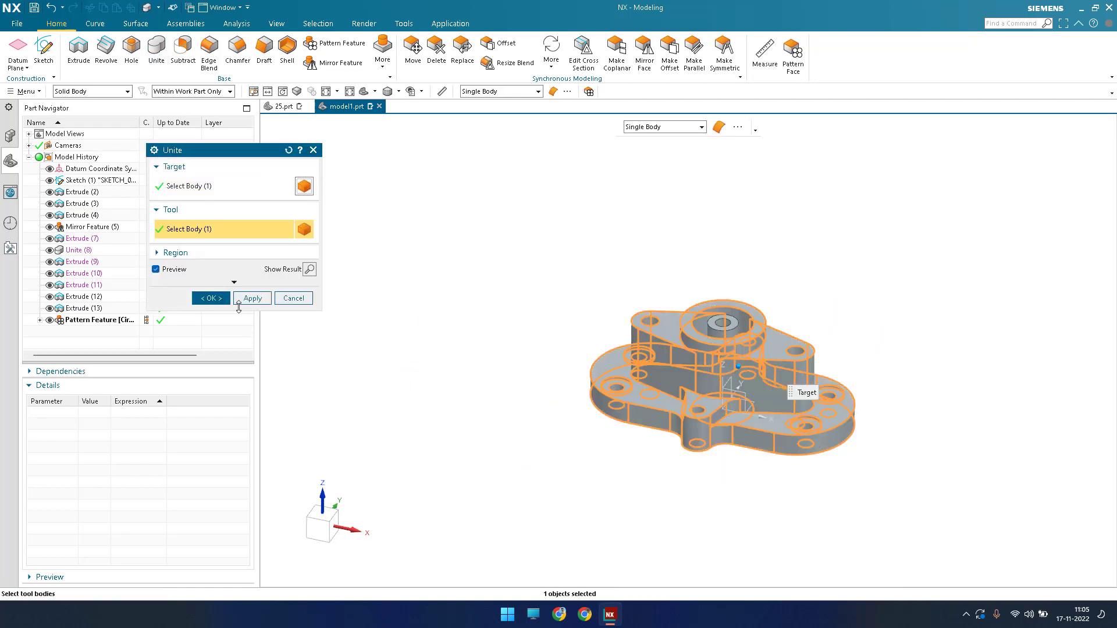
pyautogui.click(221, 298)
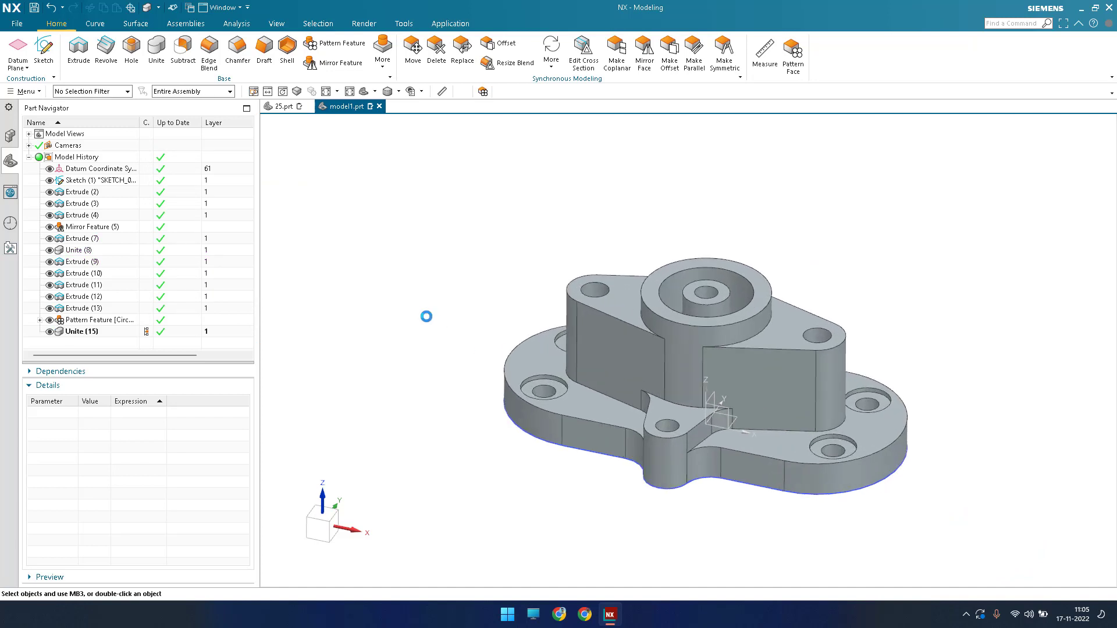
# Hide the datum coordinate system and the base sketch, and fit the whole part in view
pyautogui.hotkey('ctrl', 'f')
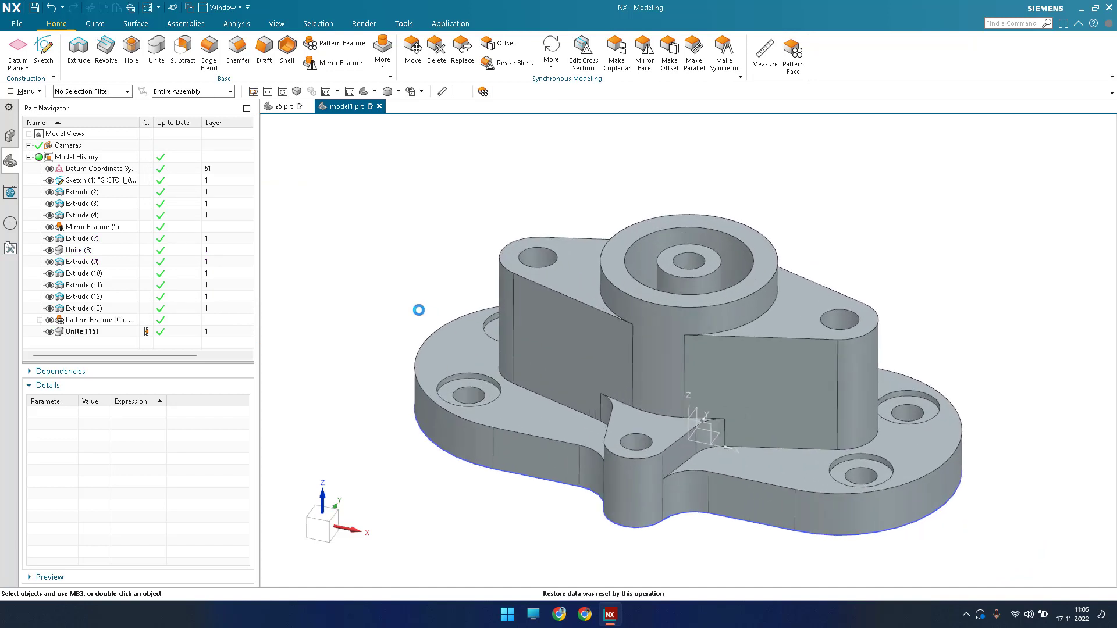
pyautogui.click(50, 169)
pyautogui.click(50, 180)
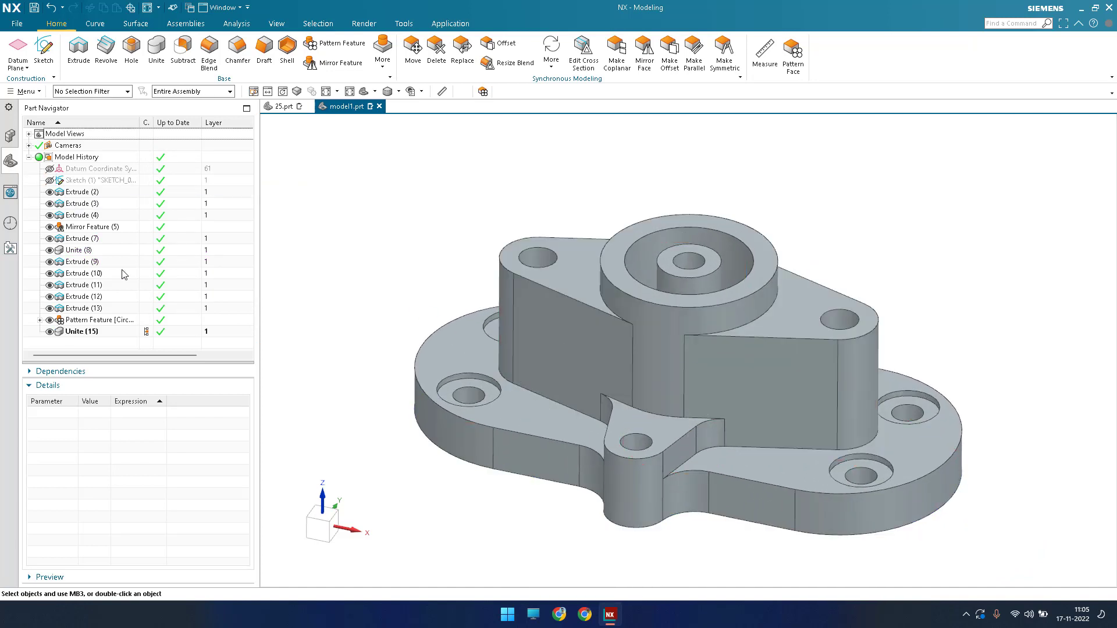
pyautogui.hotkey('ctrl', 'f')
pyautogui.moveTo(458, 285); pyautogui.dragTo(444, 304, button='middle')
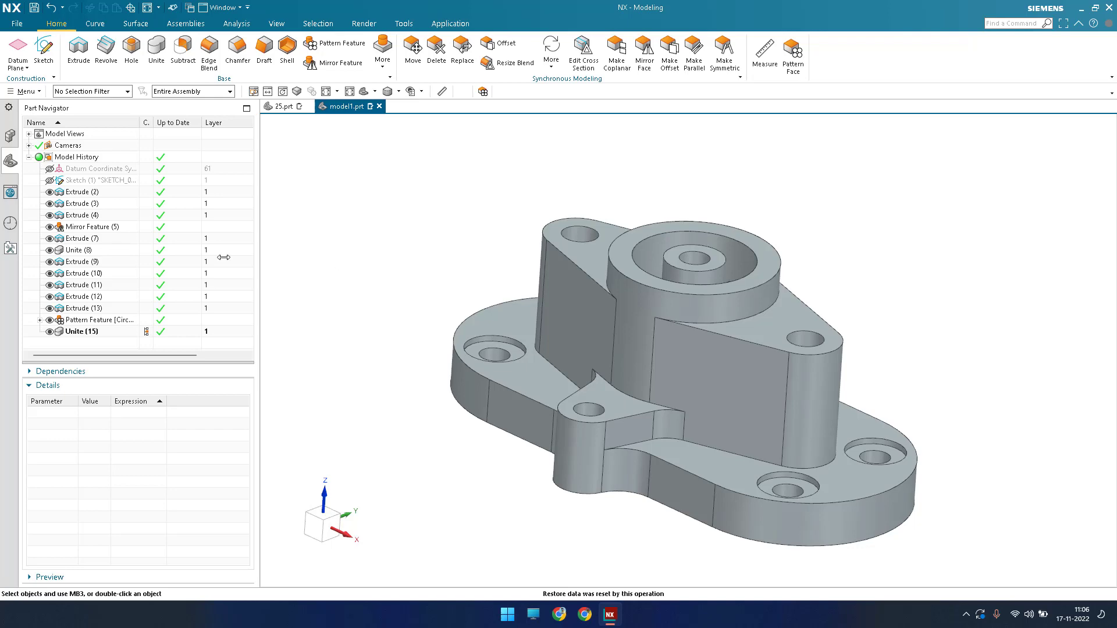
# Show the base sketch again and review it against the finished part
pyautogui.click(49, 181)
pyautogui.moveTo(361, 221)
pyautogui.mouseDown(button='middle')
pyautogui.moveTo(385, 160)
pyautogui.moveTo(364, 197)
pyautogui.moveTo(370, 187)
pyautogui.moveTo(369, 270)
pyautogui.mouseUp(button='middle')
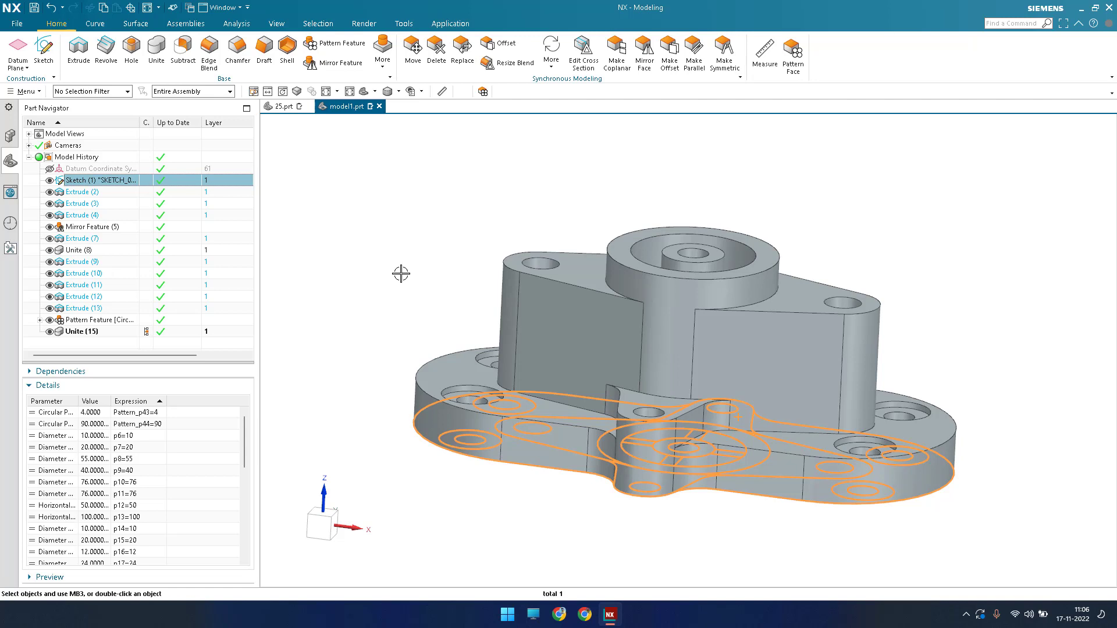
pyautogui.moveTo(401, 274); pyautogui.dragTo(391, 284, button='middle')
pyautogui.press('Escape')
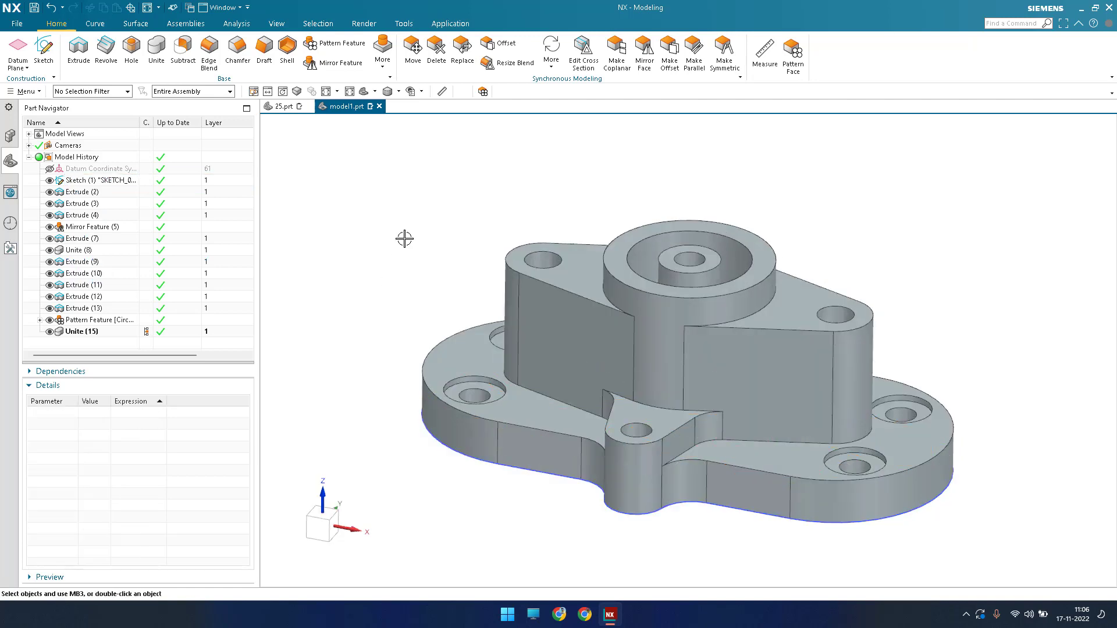
pyautogui.scroll(-1, 388, 259)
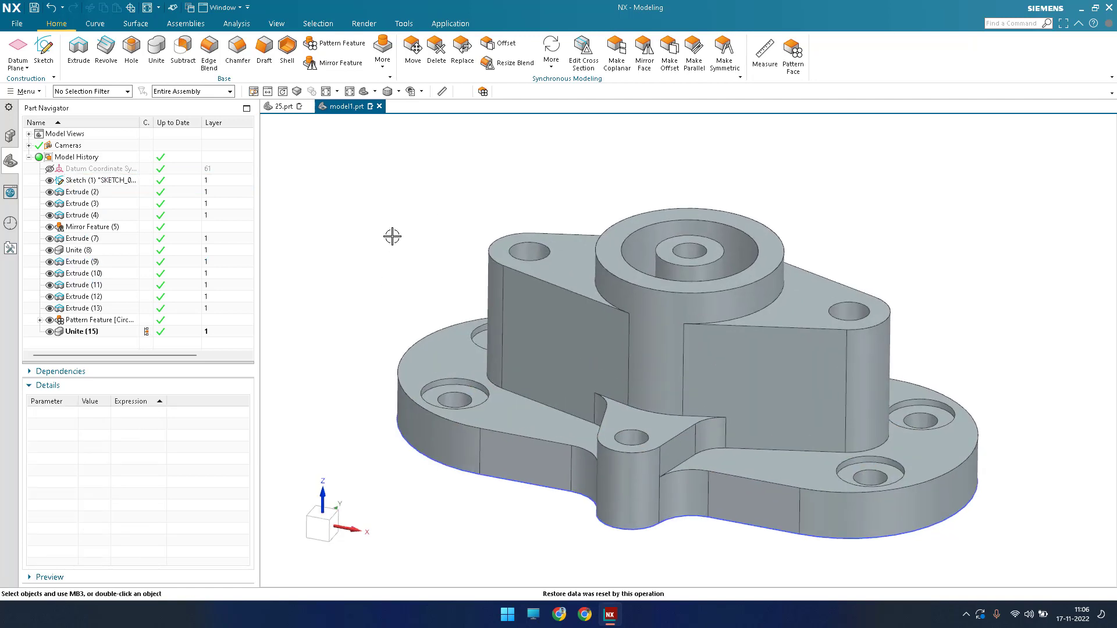